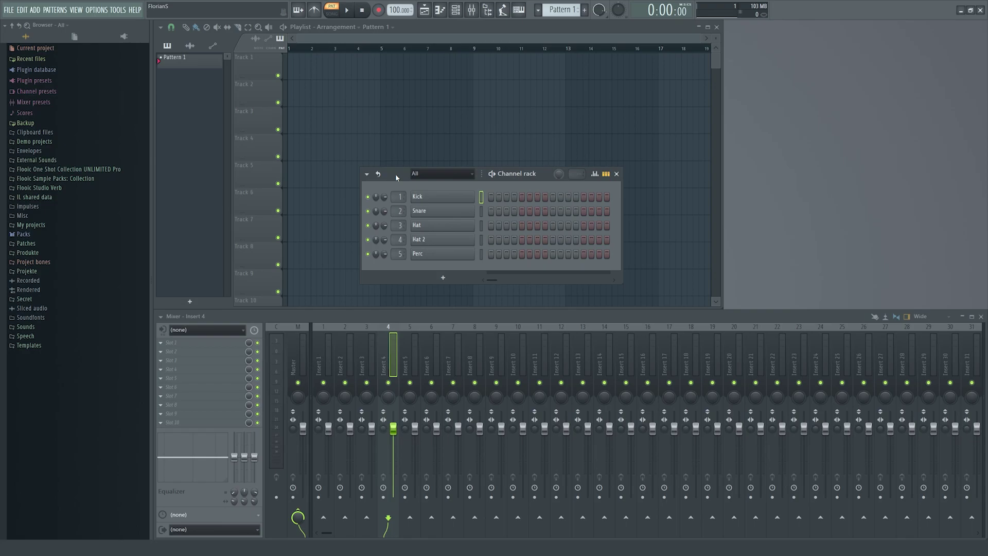
- Program the Kick on steps 1, 5, 9 and 13 and the Snare on steps 4, 7, 12 and 15
left_click_drag(395, 175, 395, 173)
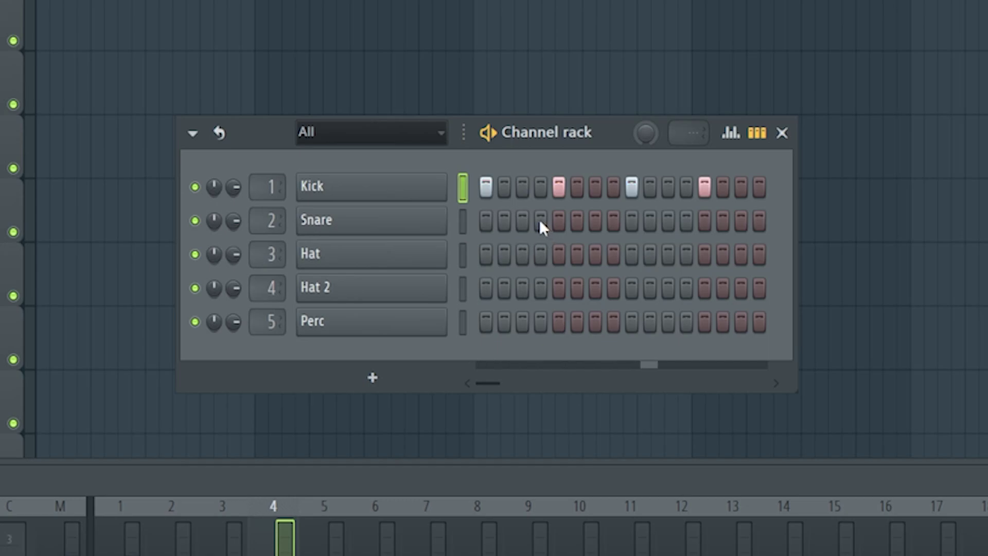
left_click(501, 205)
left_click(594, 221)
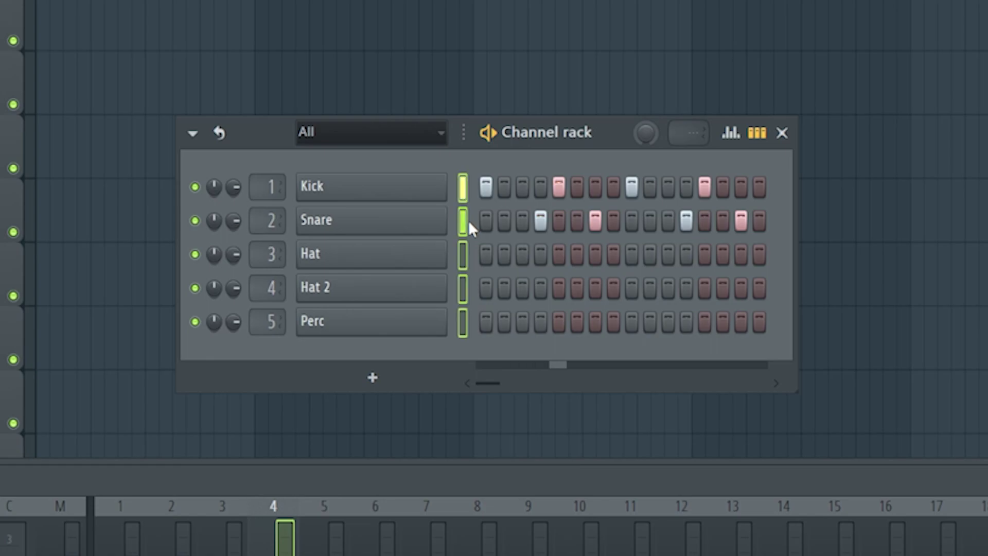
- Copy the Snare pattern to the Perc channel and add an extra C5 note on step 16 of bar 2 in Perc's piano roll
left_click(463, 330)
key("ctrl+v")
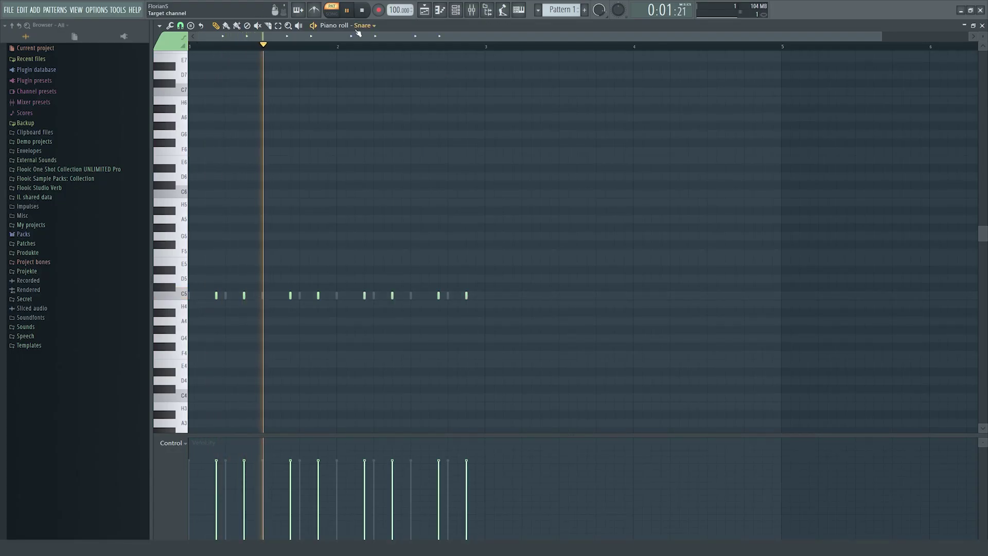
left_click(355, 25)
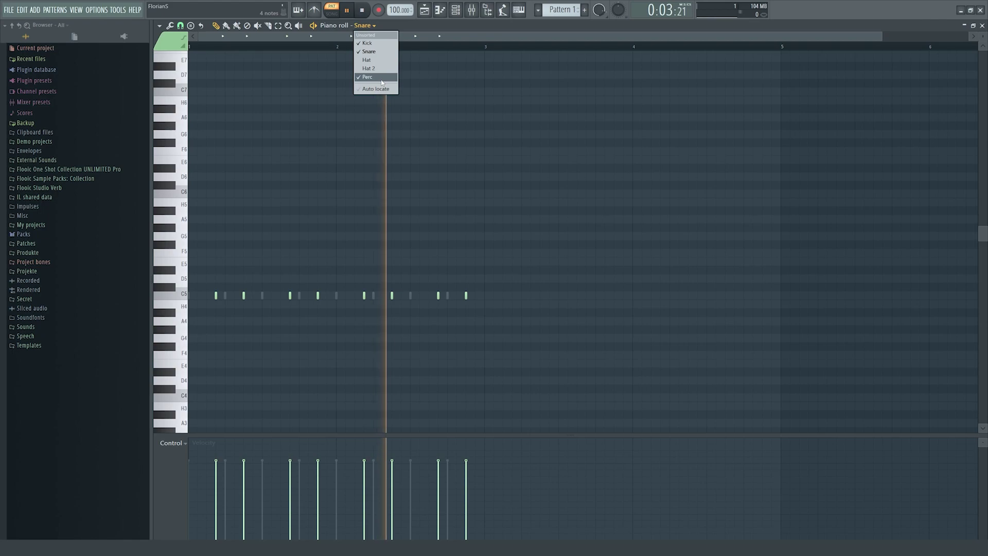
left_click(371, 85)
left_click_drag(441, 212, 364, 294)
left_click(436, 276, "ctrl")
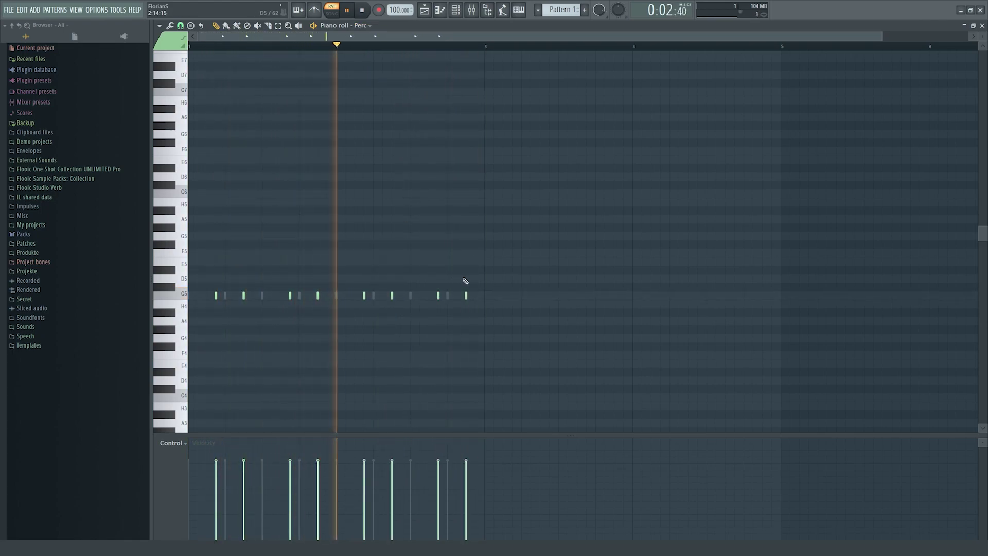
left_click(476, 295)
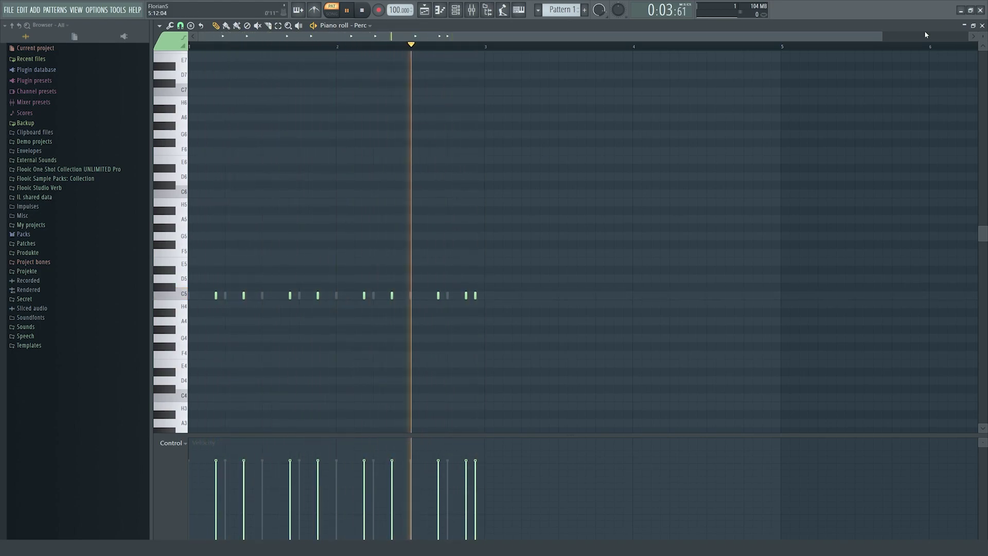
key("space")
left_click(982, 27)
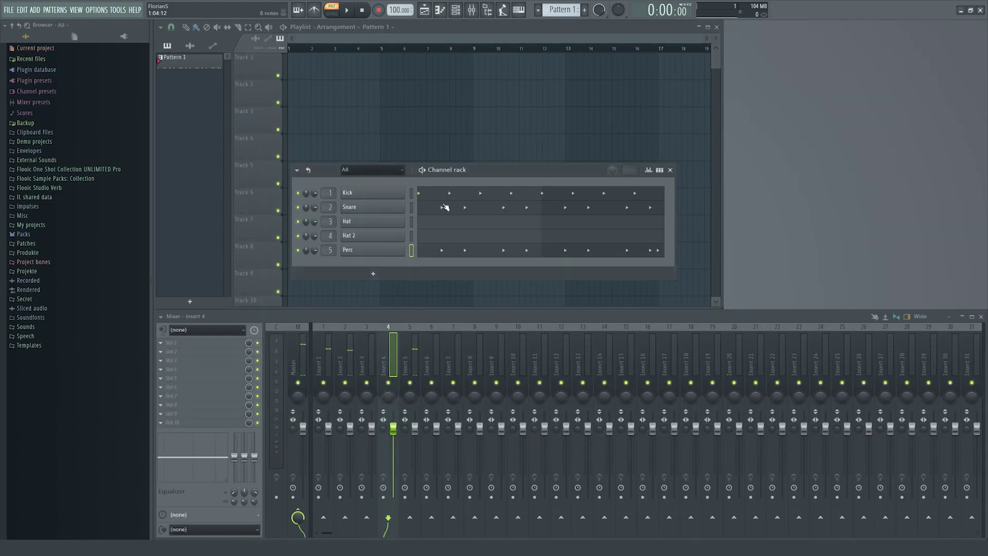
- Fill bars 1 and 2 of the Hat channel with C5 notes on every second step and play the pattern
left_click(451, 227)
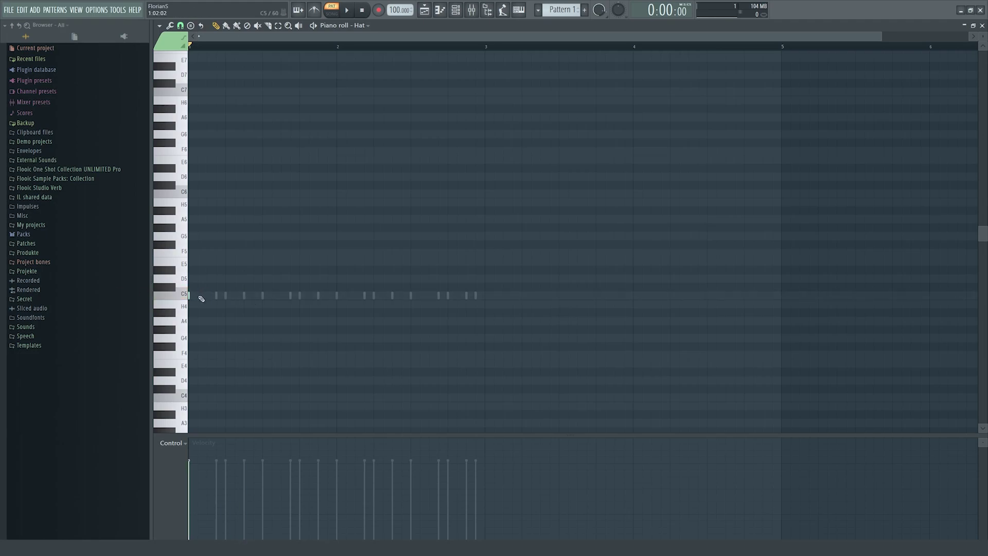
left_click_drag(293, 279, 190, 329)
left_click_drag(190, 295, 377, 287, "shift")
mouse_move(464, 284)
left_mouse_down("ctrl")
mouse_move(428, 308)
mouse_move(465, 297)
left_mouse_up("ctrl")
right_click(486, 297)
scroll(458, 291, "down", 1)
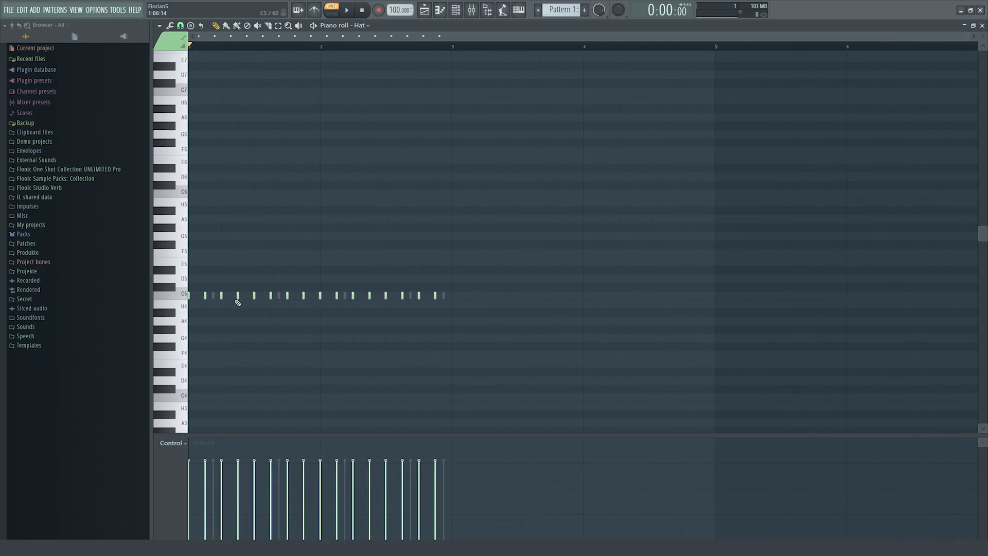
key("space")
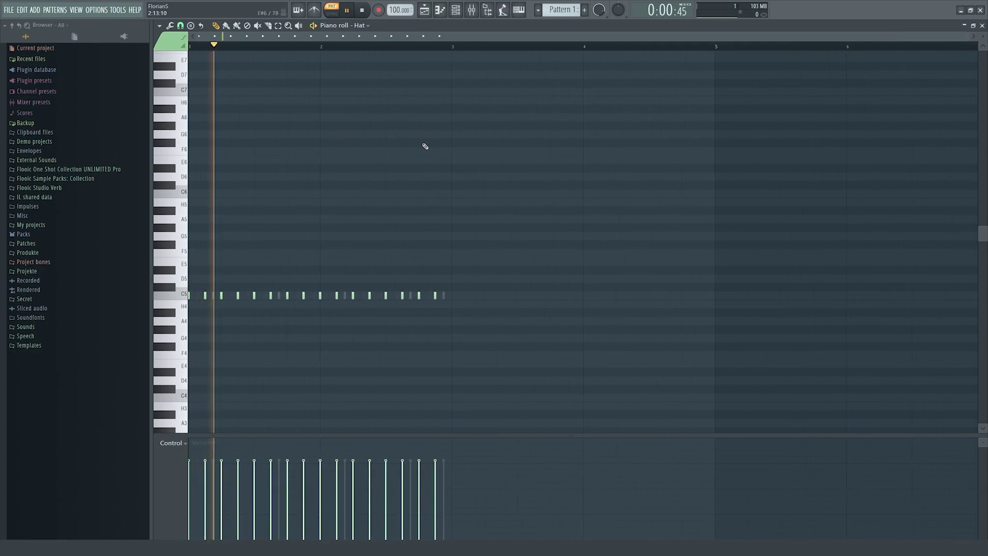
left_click(983, 26)
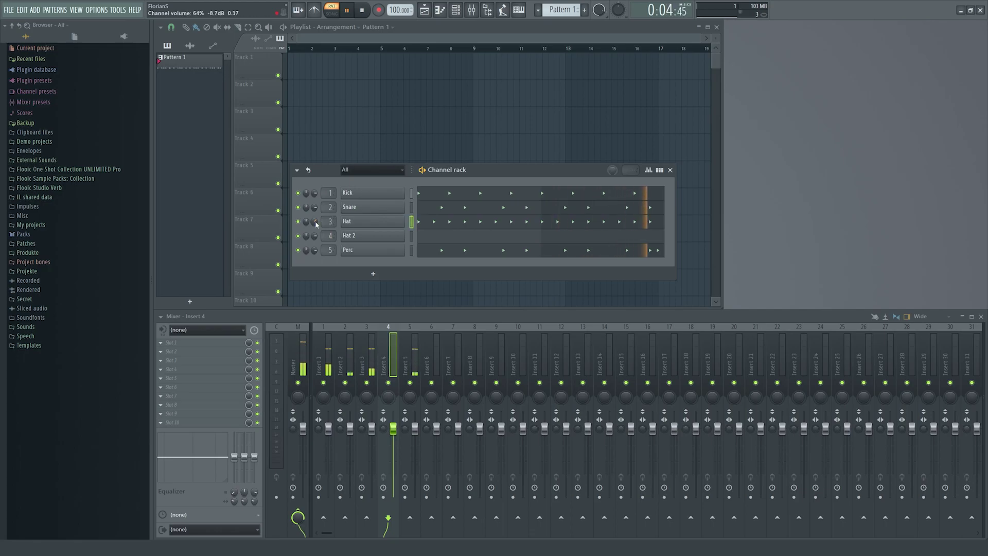
key("space")
- Add four consecutive C5 notes on steps 5 to 8 of bar 1 in the Hat 2 piano roll
left_click(423, 240)
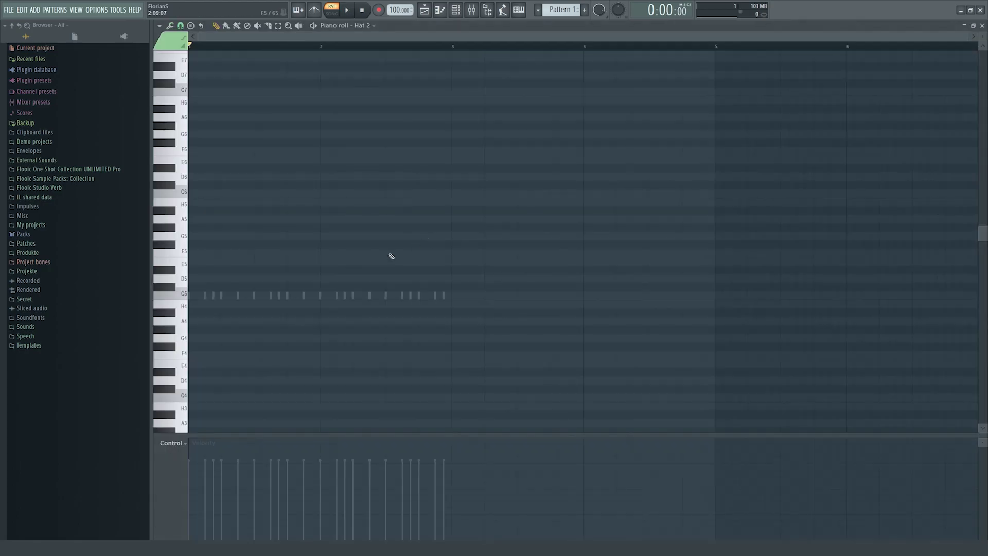
scroll(202, 295, "up", 4)
left_click_drag(193, 296, 325, 295)
key("space")
key("space")
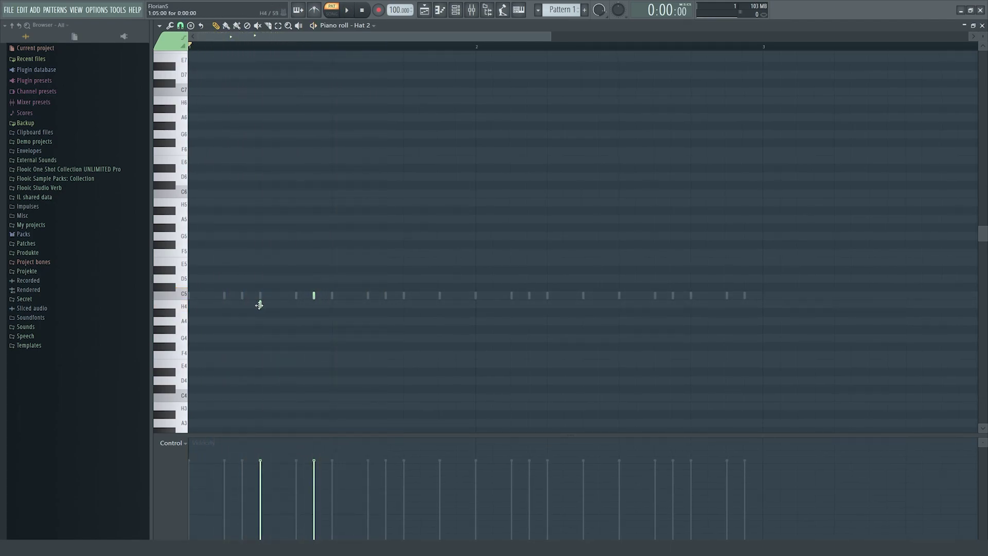
key("space")
left_click(277, 296)
left_click(296, 295)
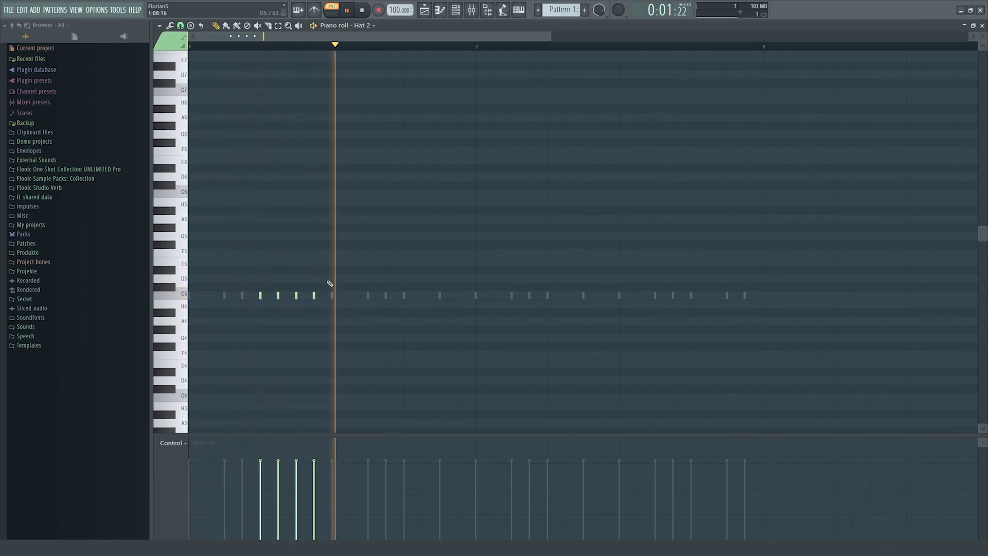
- Add three C5 notes on steps 5, 6 and 7 of bar 2 for Hat 2
left_click(547, 296)
left_click(565, 296)
left_click(583, 295)
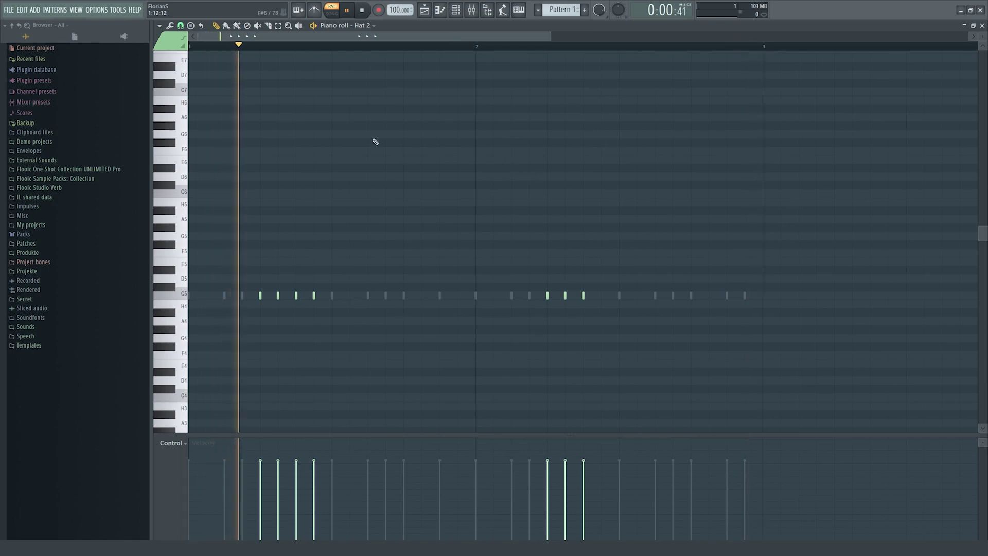
- Set the snap to 1/4 step and build a Hat 2 roll from step 6 to step 7 of bar 2 with rising velocities
left_click(191, 26)
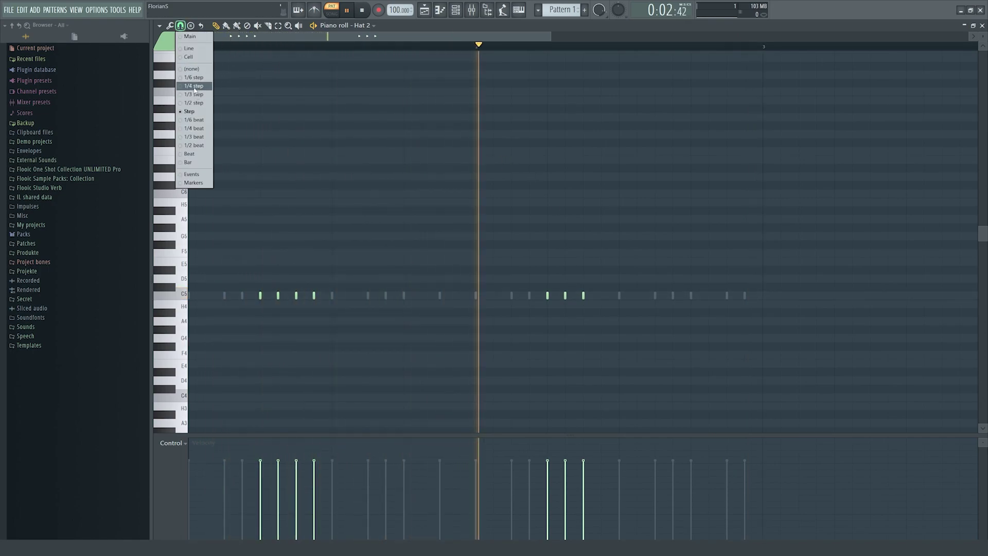
scroll(569, 293, "up", 3)
key("space")
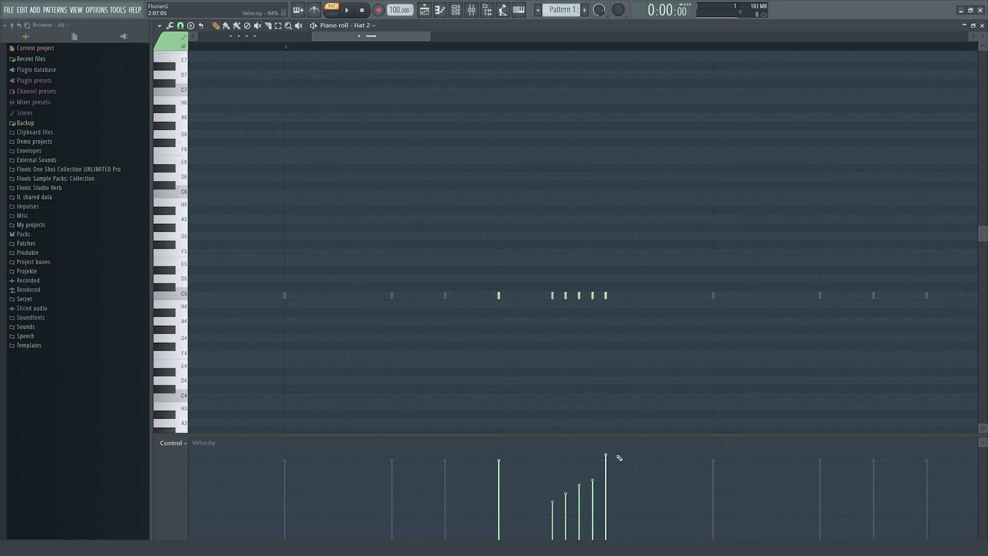
scroll(561, 355, "down", 5)
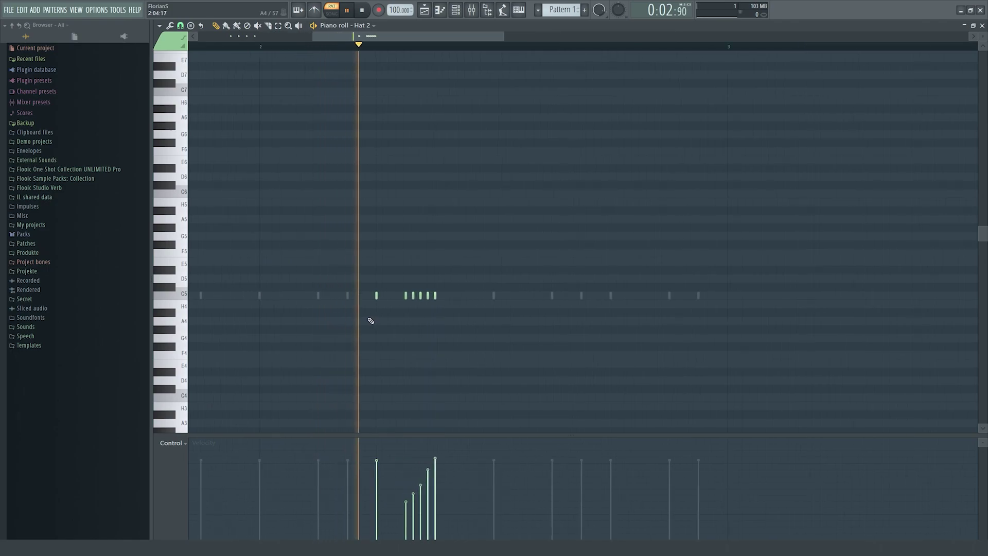
scroll(381, 324, "up", 2)
key("space")
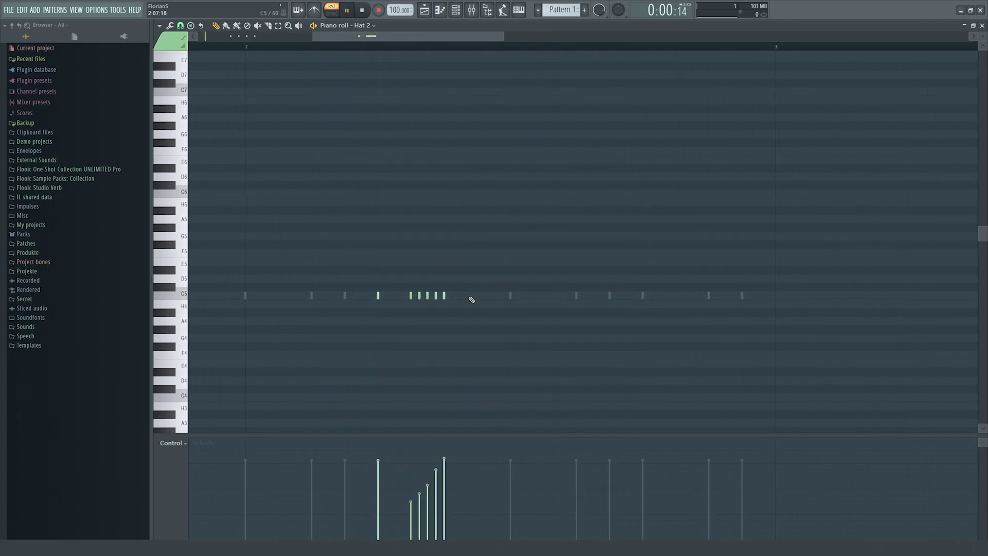
- Add Hat 2 notes on steps 8 and 9 of bar 2 and lower the velocities of the preceding roll
left_click(482, 458)
mouse_move(453, 463)
left_mouse_down()
mouse_move(426, 488)
mouse_move(447, 471)
left_mouse_up()
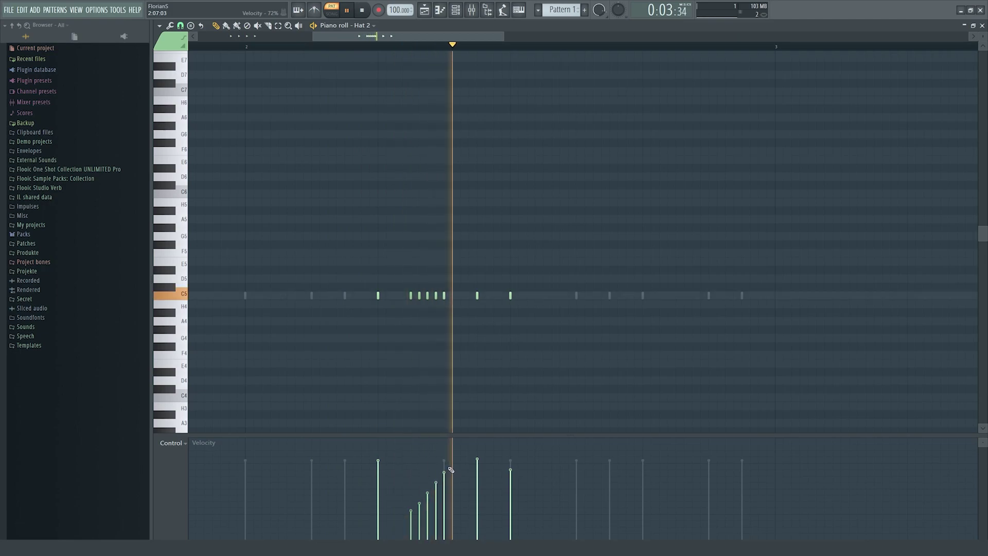
scroll(455, 379, "down", 5)
key("space")
- Play back the two-bar drum pattern to check the Hat 2 notes, and return to the channel rack
scroll(295, 343, "up", 6)
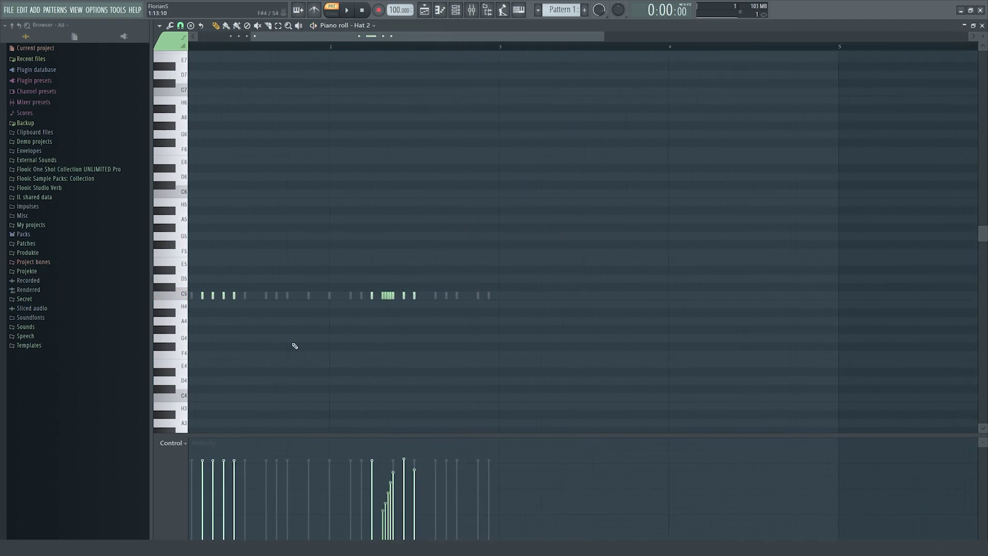
scroll(413, 304, "up", 1)
scroll(408, 309, "down", 6)
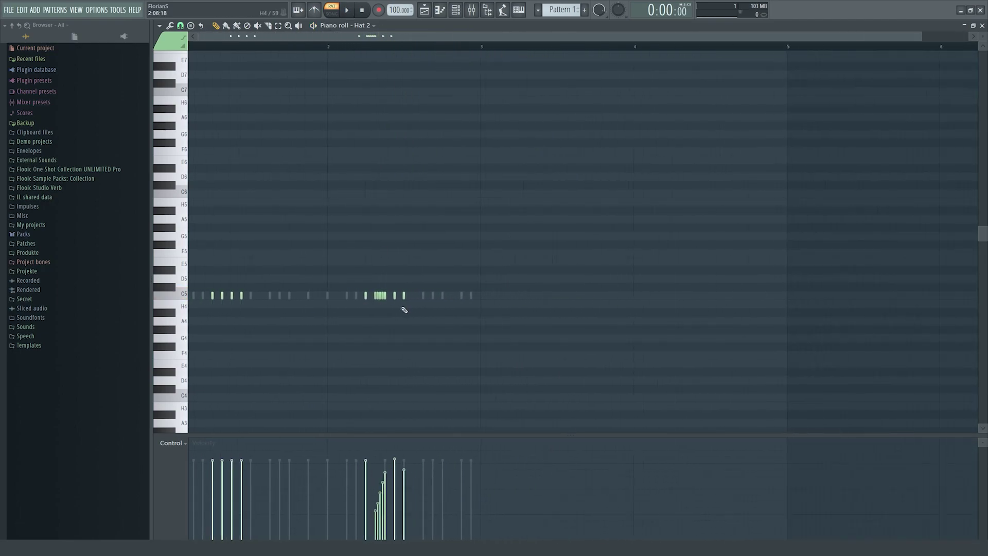
key("space")
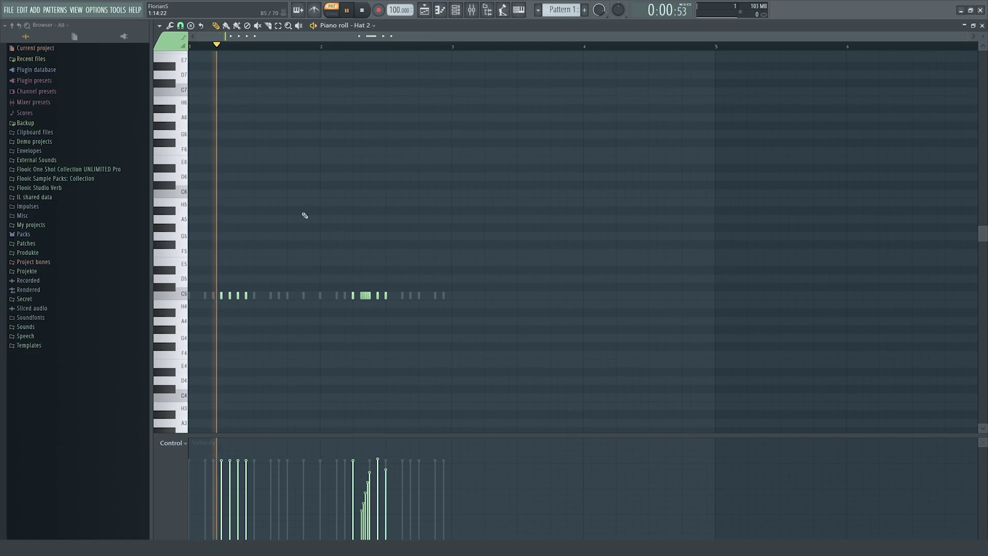
scroll(226, 242, "up", 1)
scroll(227, 241, "up", 1)
left_click_drag(313, 36, 281, 36)
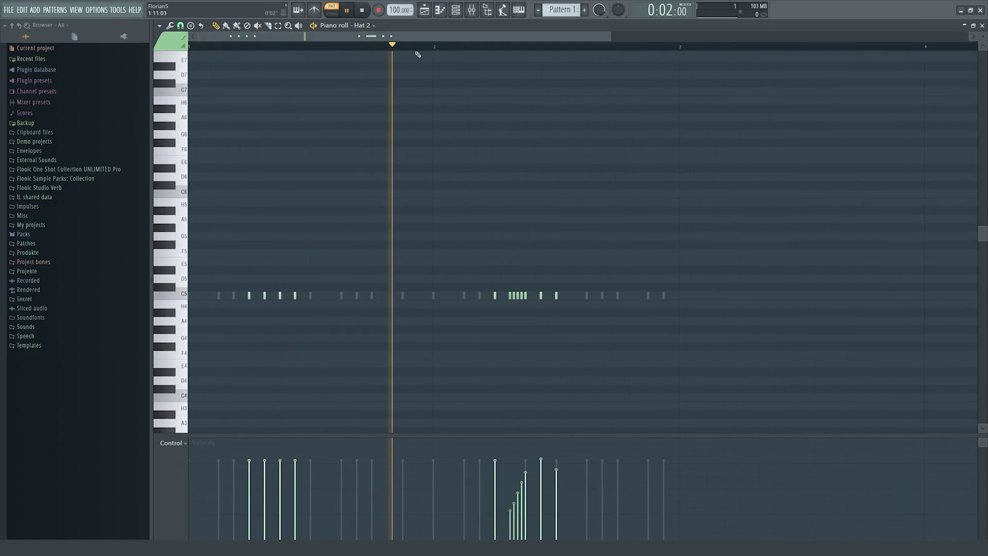
left_click(982, 25)
key("space")
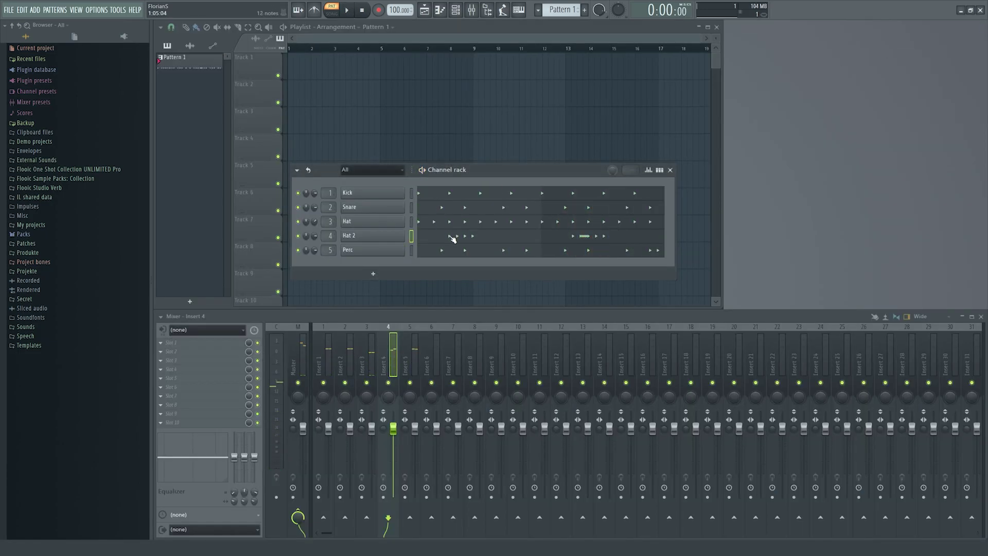
- Duplicate the Kick and Snare notes of bars 1 and 2 into bars 3 and 4
left_click(489, 193)
scroll(455, 249, "down", 3)
left_click_drag(536, 262, 189, 365)
left_click_drag(220, 295, 485, 299)
key("Down")
left_click_drag(500, 241, 209, 339)
left_click_drag(213, 297, 477, 294)
- Duplicate the Hat notes of bars 1 and 2 into bars 3 and 4 and clear the selection
right_click(481, 277)
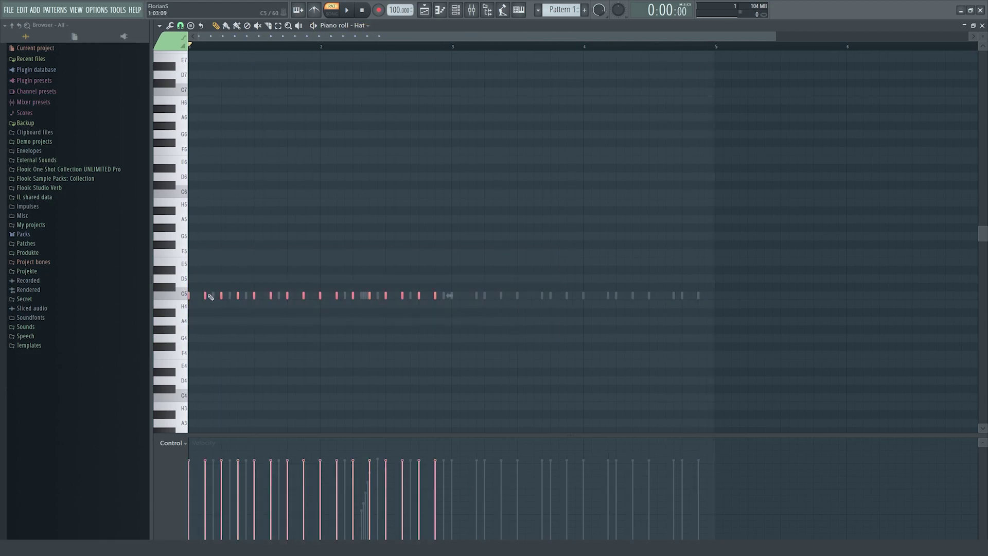
left_click_drag(207, 295, 469, 299)
left_click(468, 249, "ctrl")
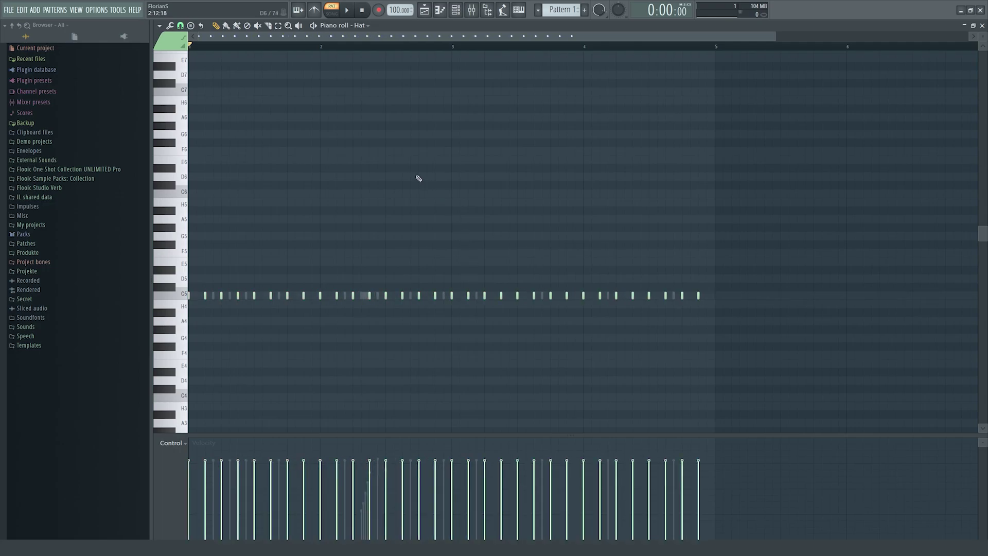
- Switch the piano roll to Hat 2, deselect its notes, and play the pattern through to bar 3
left_click(368, 28)
left_click(380, 70)
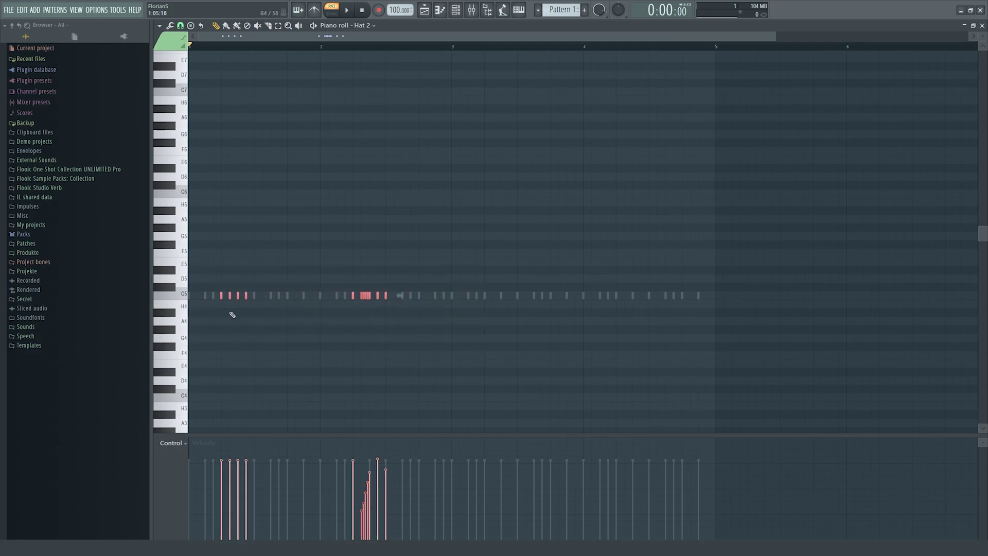
left_click(271, 272, "ctrl")
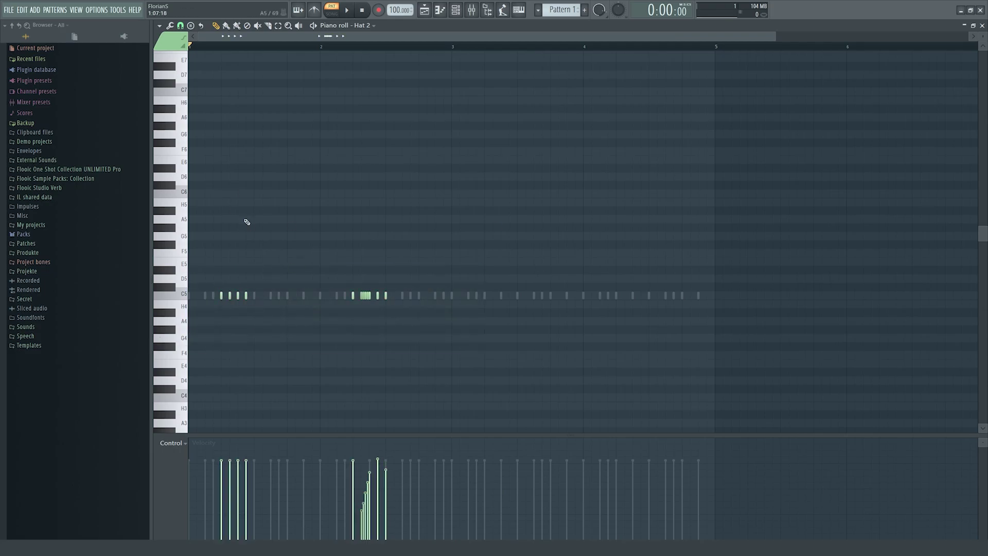
key("space")
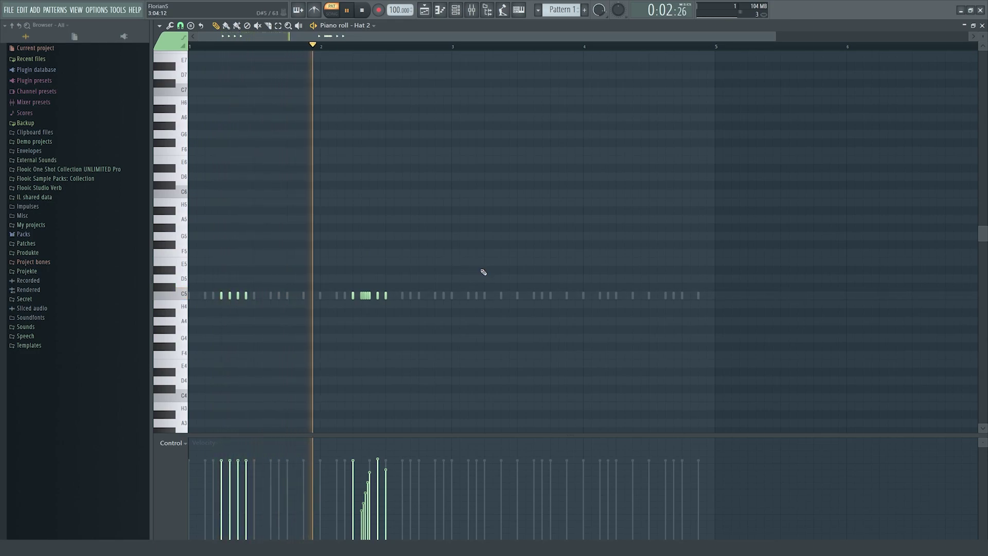
scroll(538, 302, "up", 1)
scroll(538, 301, "up", 3)
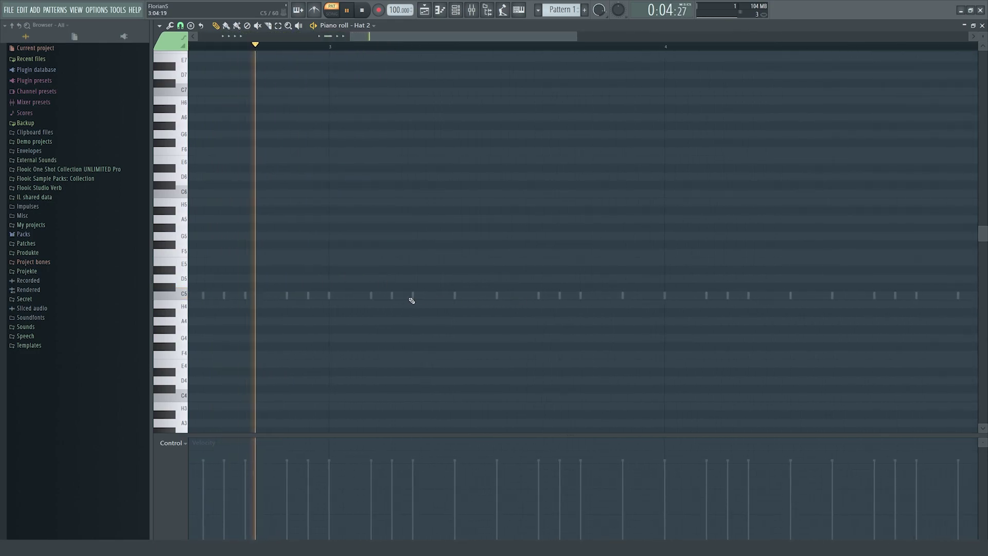
key("space")
- Set the snap to 1/3 step, place three evenly spaced C5 triplet notes from step 5 of bar 3, raise their velocities, and start playback
left_click(181, 26)
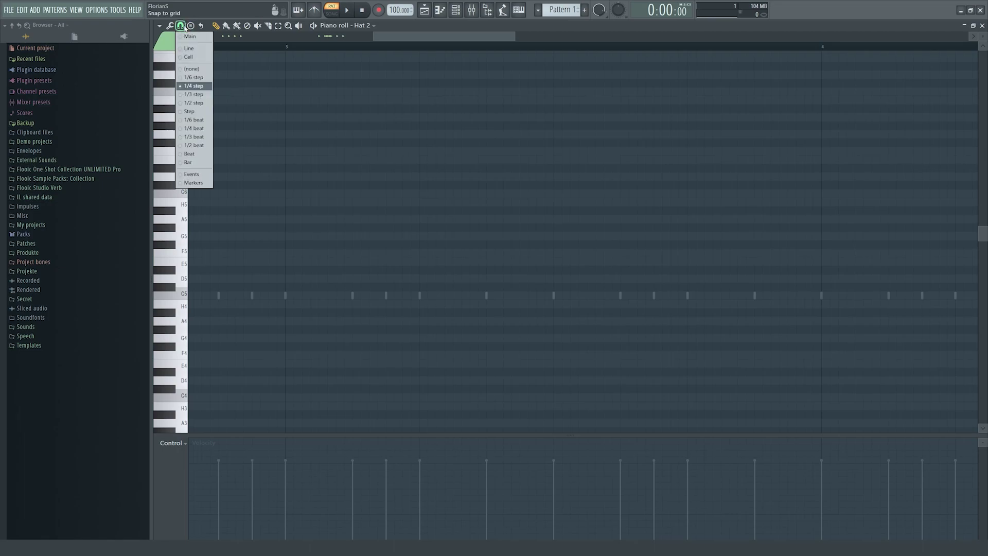
left_click(190, 95)
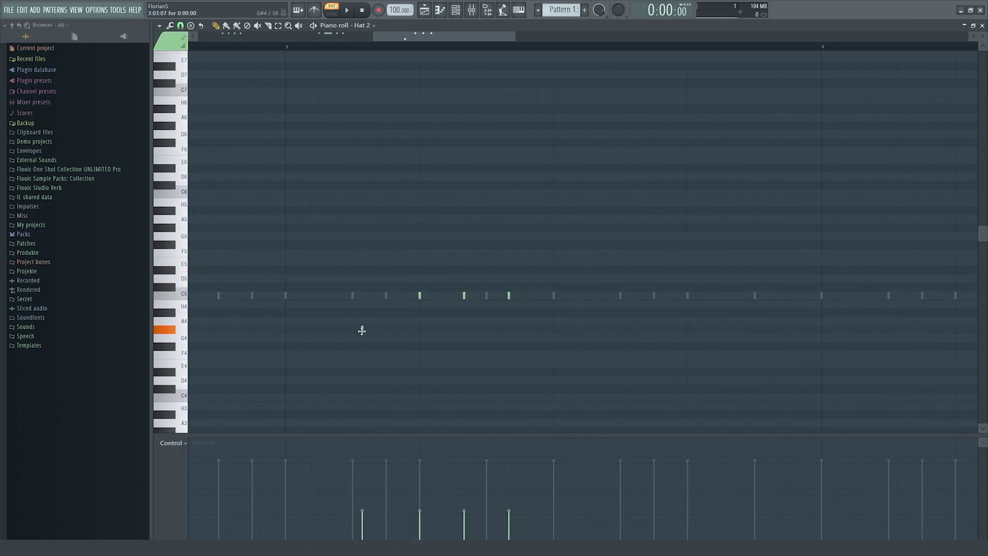
left_click_drag(538, 274, 372, 334)
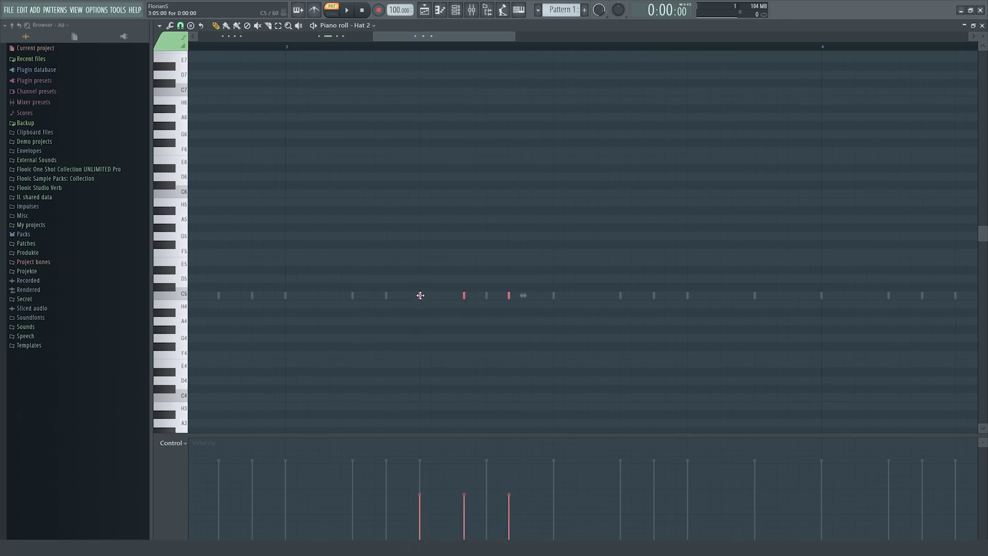
left_click(370, 57)
key("space")
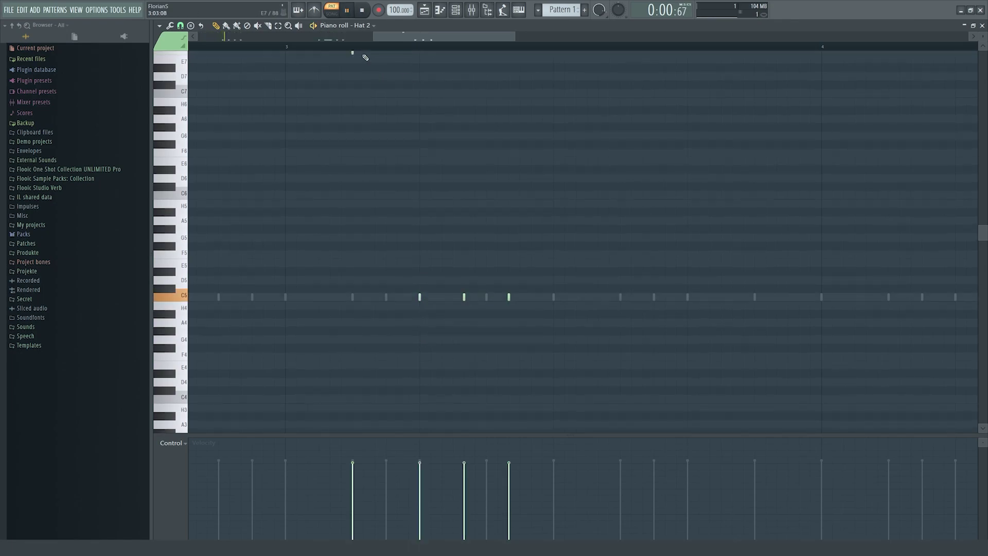
- Add one more evenly spaced triplet note at C5 on step 9 of bar 3 and play the pattern into bar 4
left_click(554, 297)
scroll(573, 276, "down", 3)
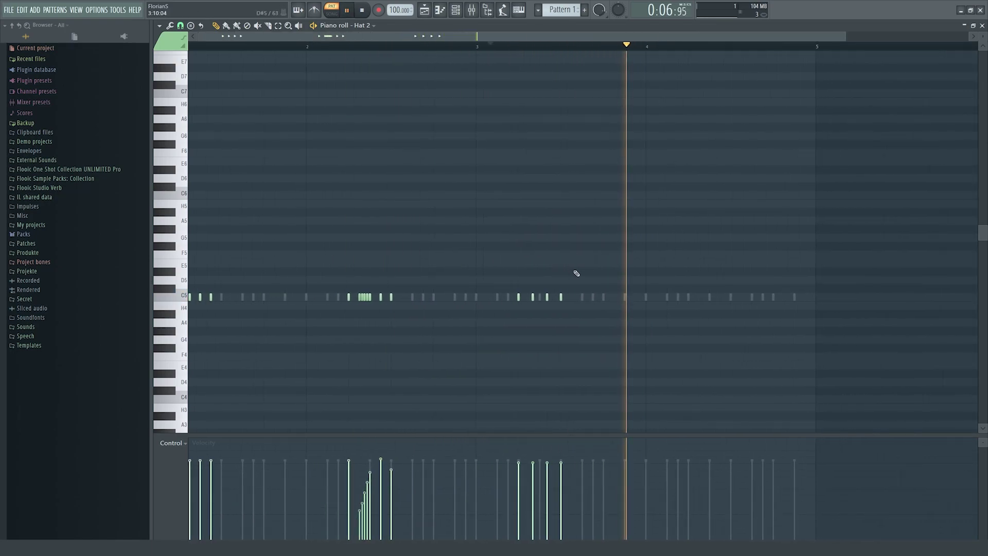
scroll(475, 305, "up", 3)
key("space")
- Place Hat 2 notes at C5 on steps 5, 6 and 7 and at G#4 on step 8 of bar 4, and play the result
left_click(393, 297)
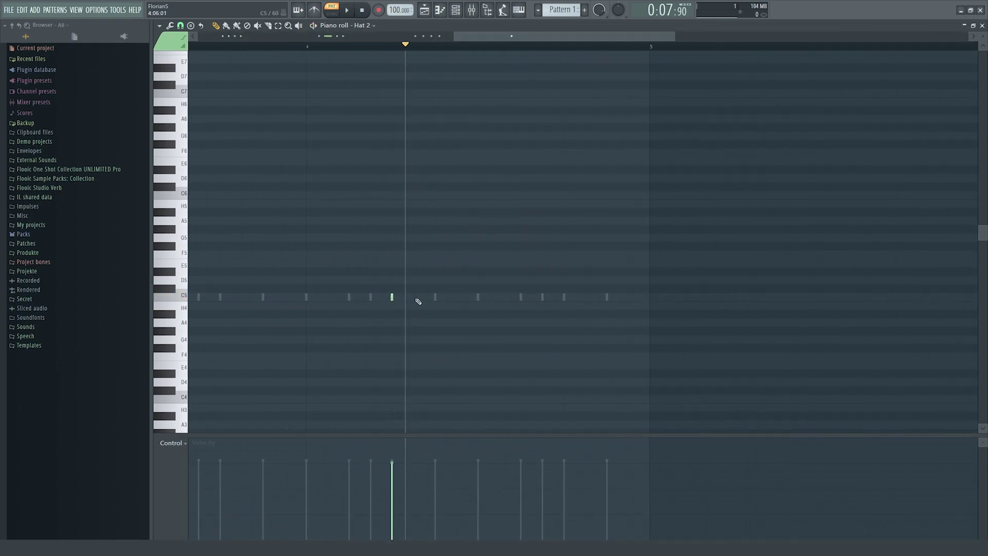
key("space")
scroll(344, 60, "down", 3)
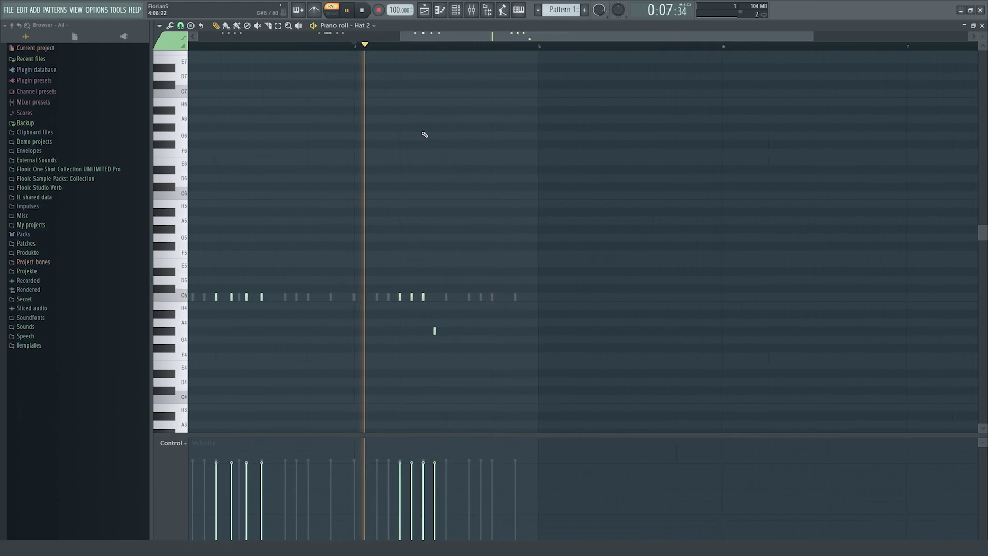
scroll(439, 241, "down", 3)
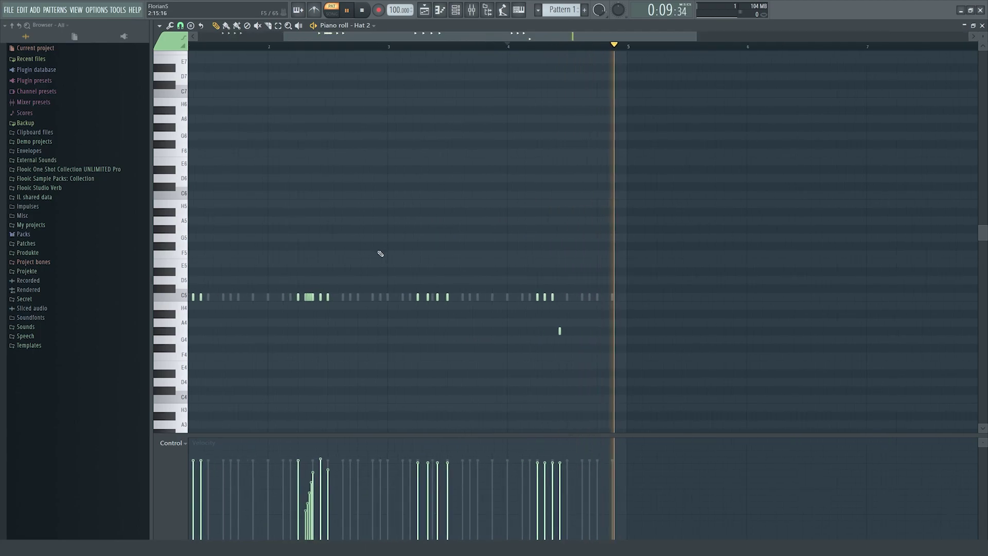
key("space")
- Examine the snap-to-grid step divisions against the Hat 2 triplets in bar 3, selecting those notes for comparison
scroll(279, 57, "up", 4)
left_click(180, 26)
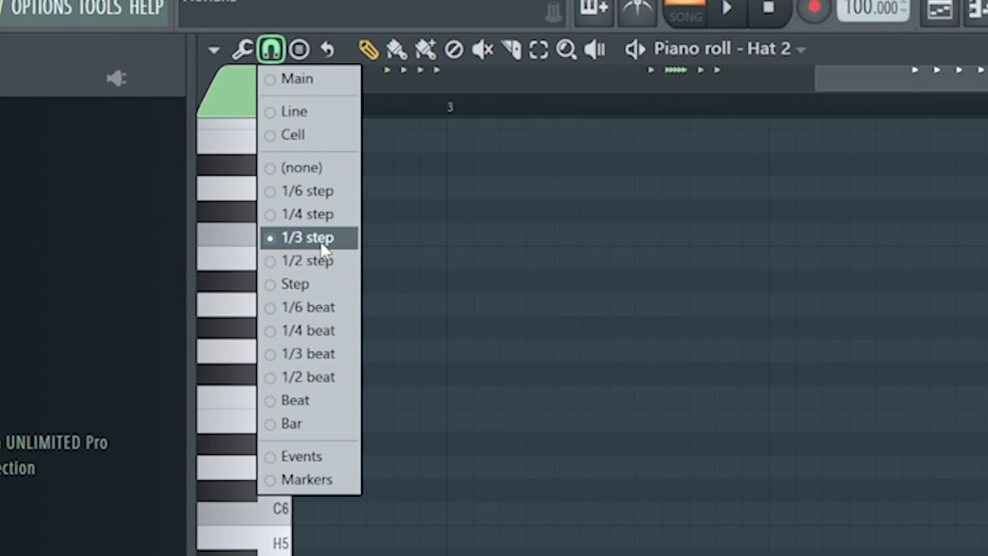
left_click(313, 215)
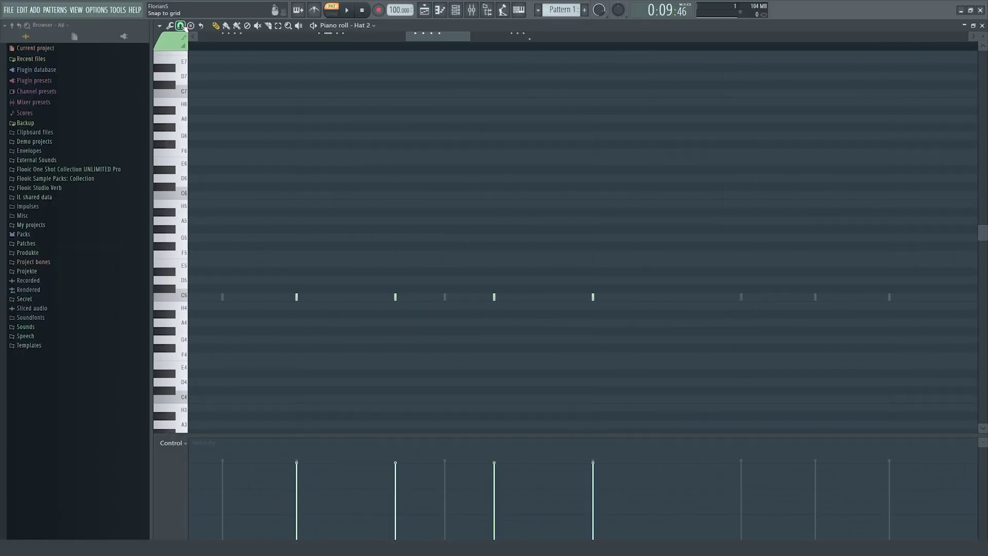
left_click_drag(281, 283, 720, 333)
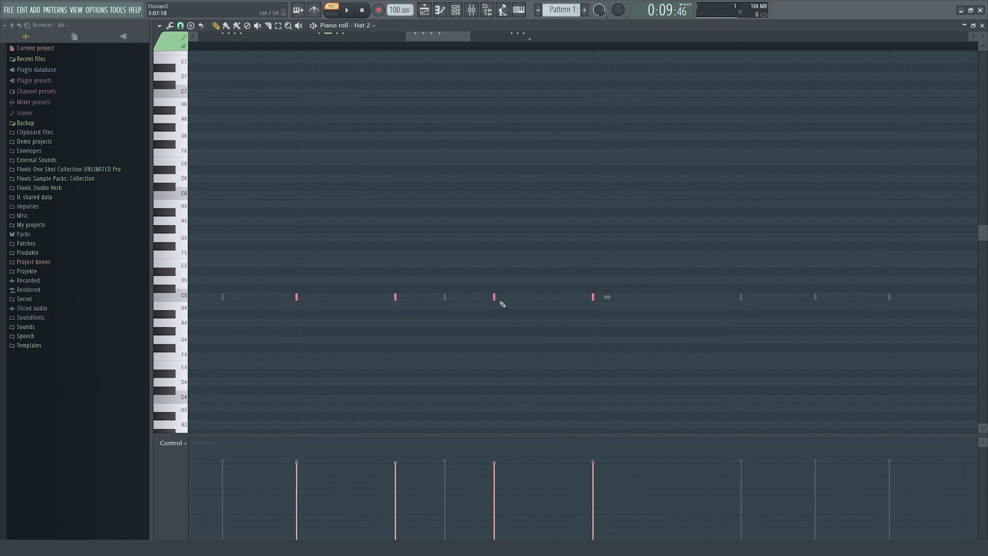
left_click(184, 28)
left_click(200, 101)
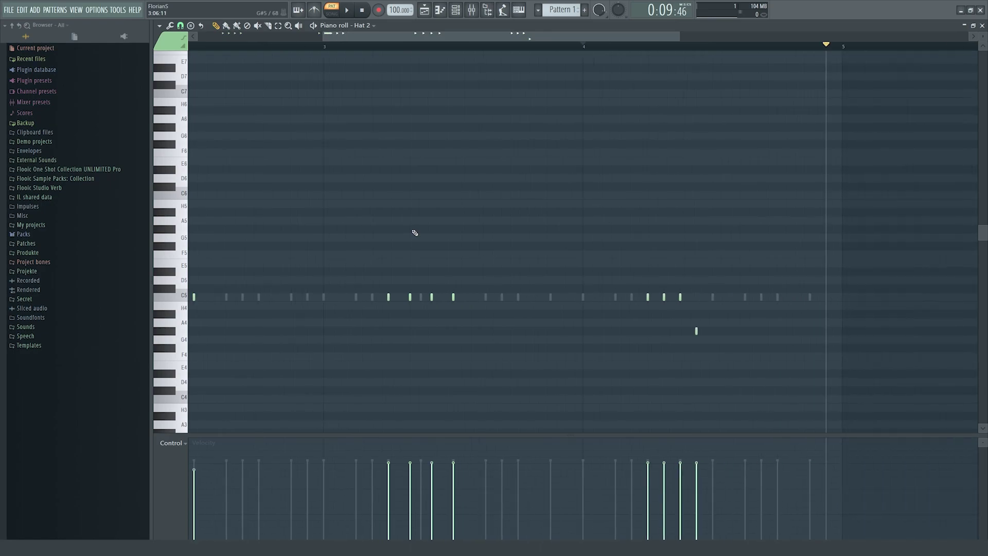
left_click(182, 26)
left_click(198, 106)
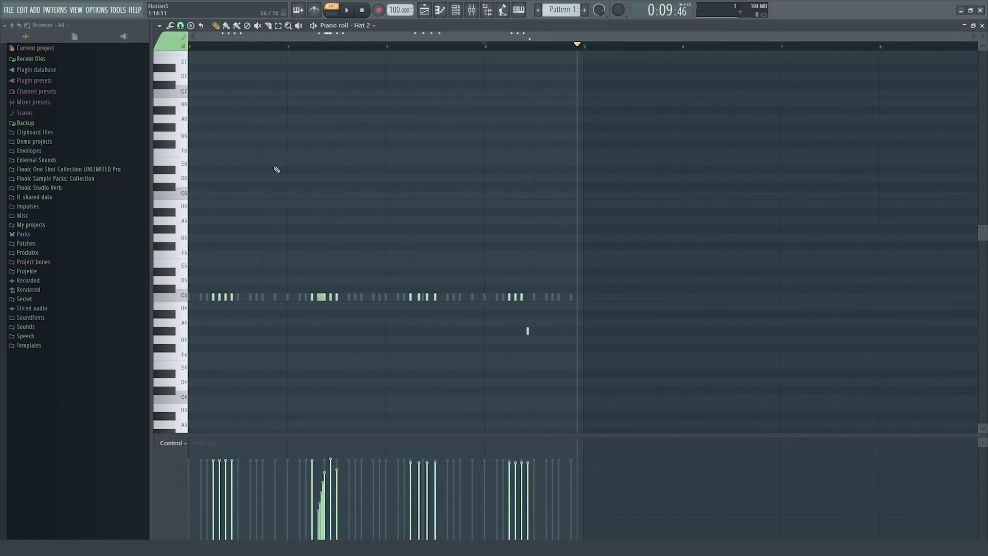
left_click(182, 27)
left_click(198, 107)
- Duplicate the Perc notes of bars 1 and 2 into bars 3 and 4 and clear the selection
left_click_drag(967, 38, 663, 37)
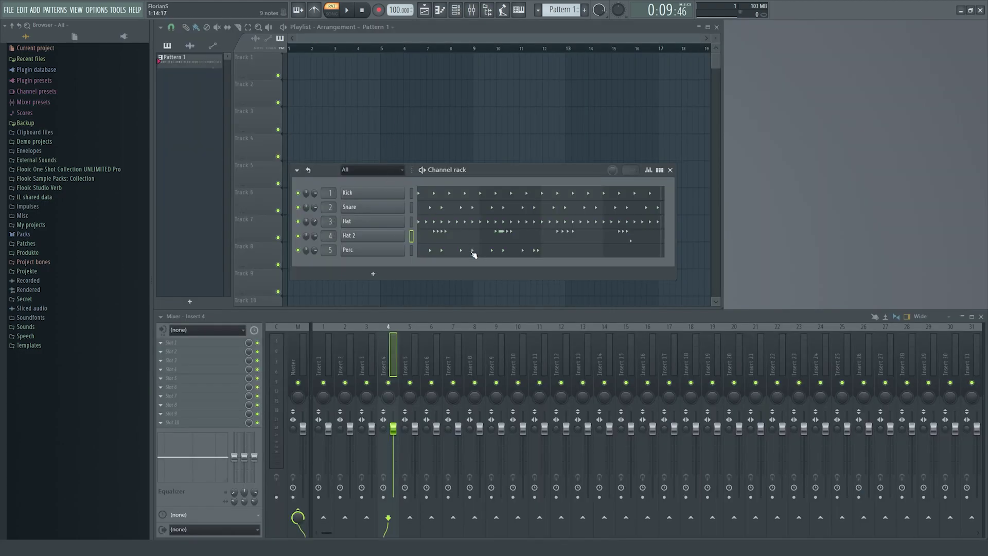
left_click(474, 254)
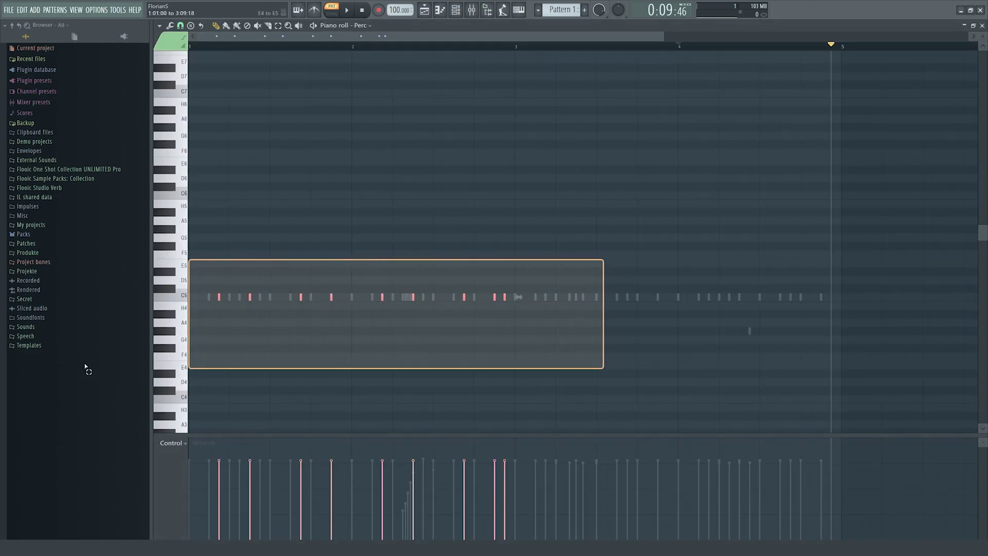
left_click_drag(219, 295, 547, 298)
left_click(590, 258, "ctrl")
scroll(543, 178, "down", 3)
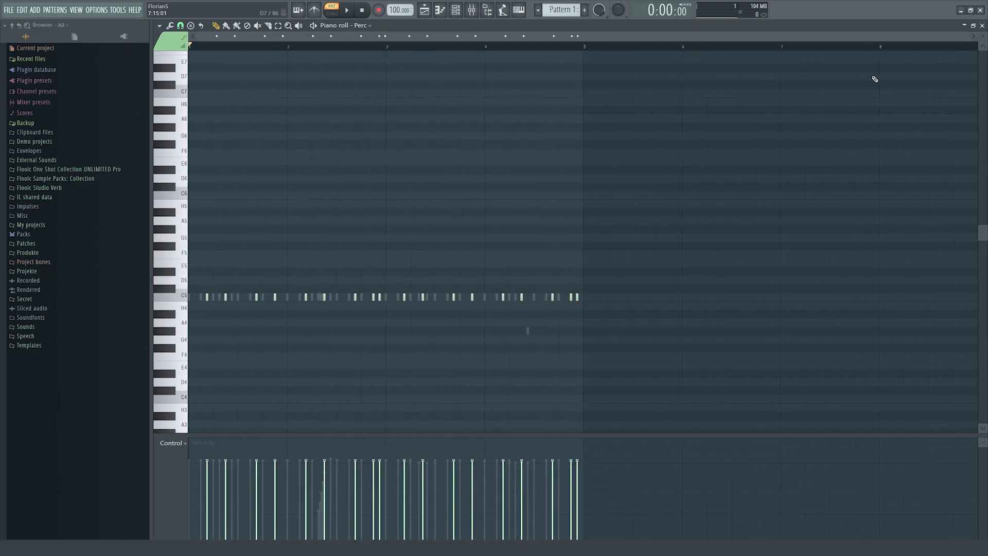
- Return to the channel rack, play the complete four-bar drum pattern and stop playback
left_click(982, 25)
key("space")
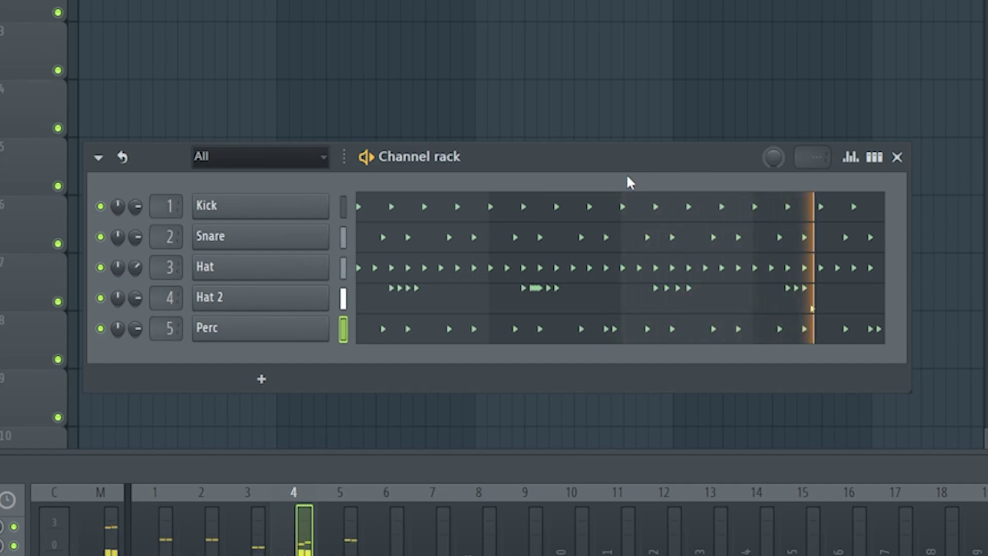
left_click(364, 11)
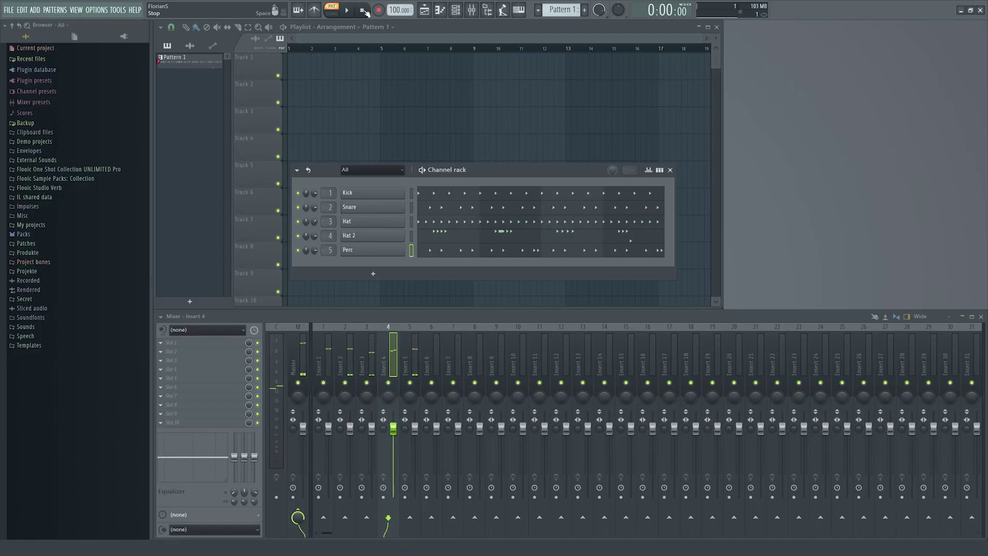
- Place Pattern 1 at bar 1 of Track 1 in the playlist and duplicate it to fill bars 1 to 16
left_click(671, 170)
left_click_drag(311, 74, 269, 69)
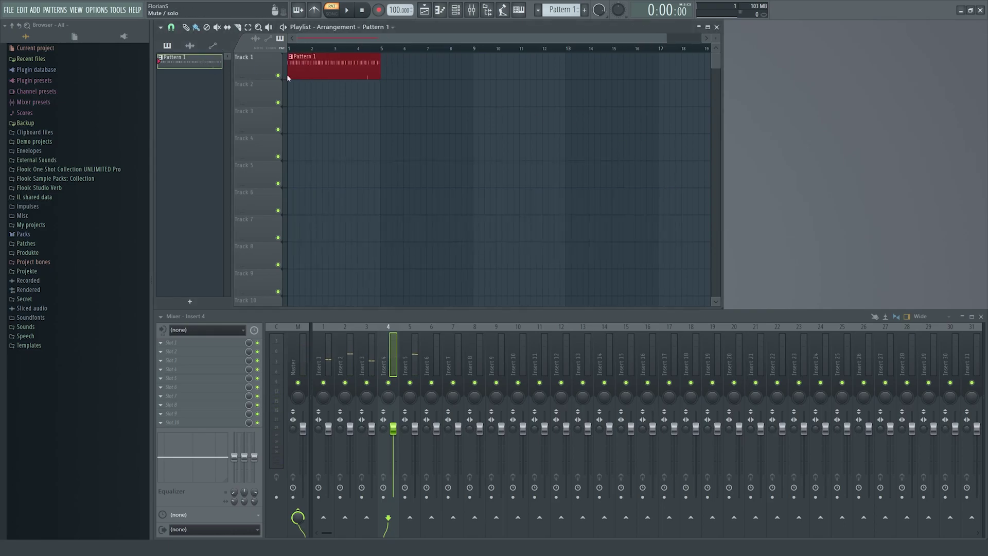
left_click_drag(453, 71, 340, 114)
key("ctrl+b")
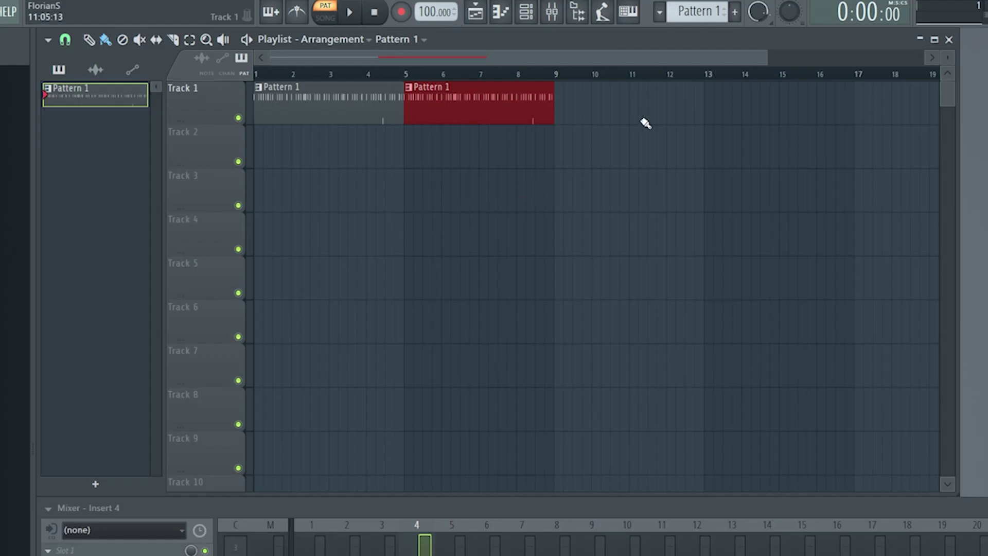
key("ctrl+a")
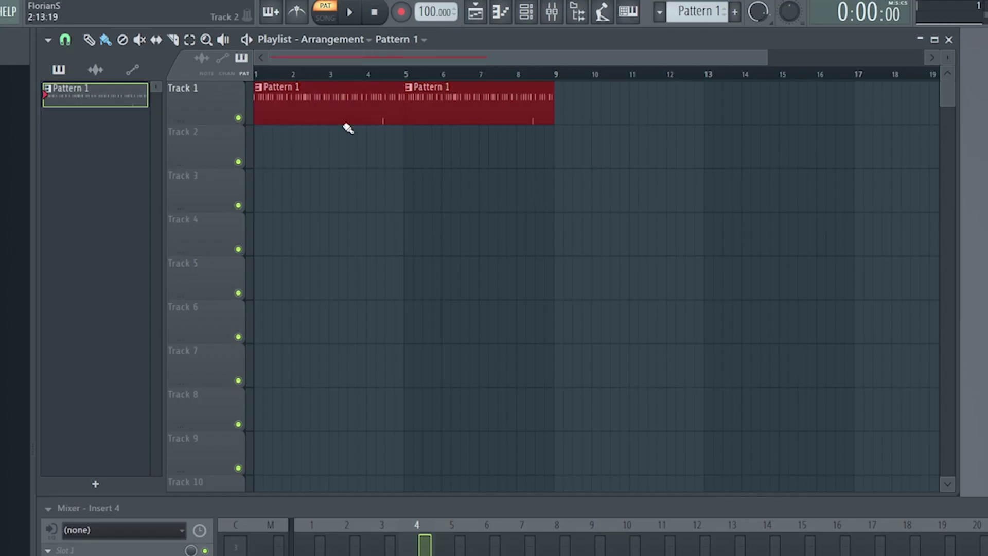
key("ctrl+b")
key("ctrl+d")
- Rename the drum pattern as DRUMS
key("F2")
type("DRUMS")
key("Return")
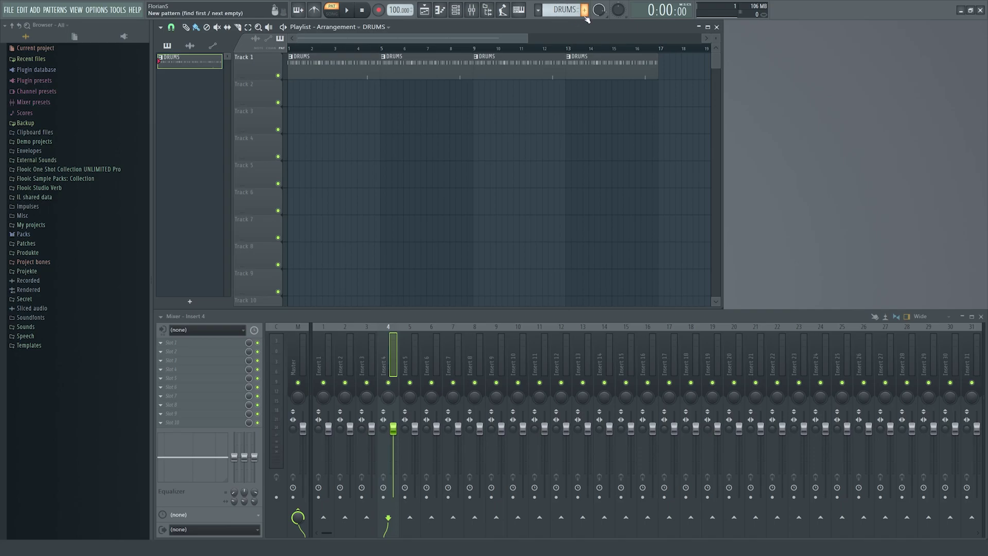
- Create a new pattern named BASS and place it on Track 2 across bars 1 to 4
left_click(589, 15)
type("BASS")
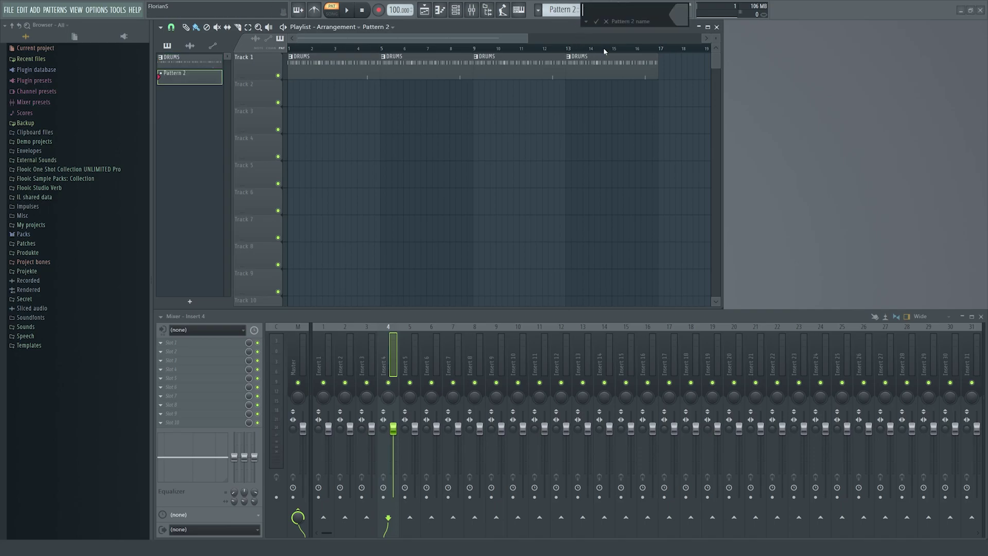
key("Return")
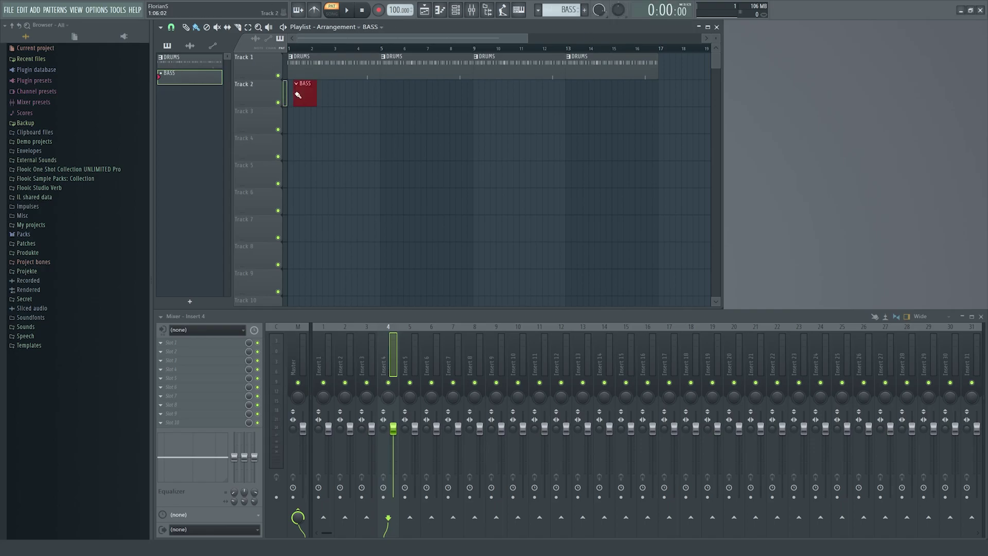
left_click_drag(310, 96, 375, 95)
left_click(375, 151, "ctrl")
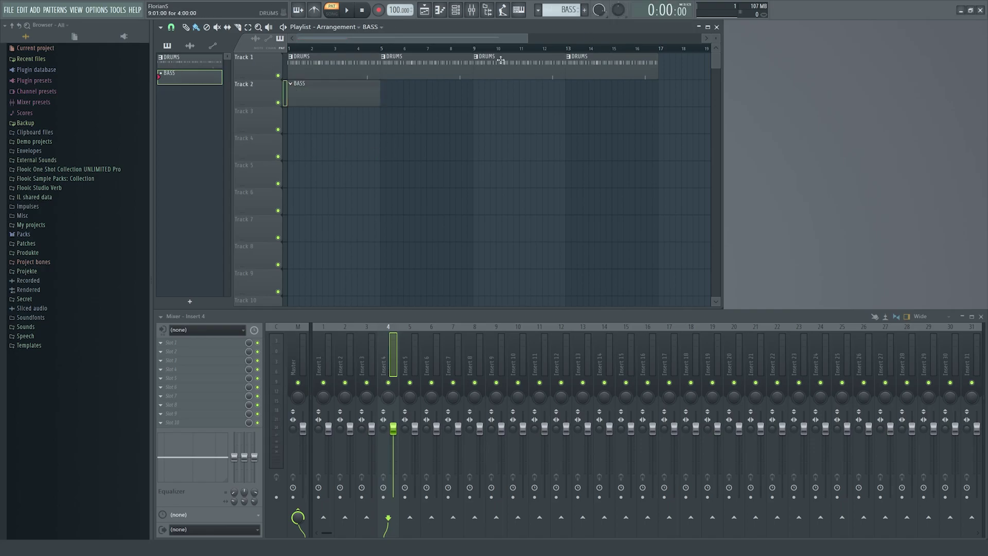
- Audition samples in the Flooic BA - Bass folder and add Flooic BA - Analog Chorus Mars as a new channel below Perc
left_click(455, 10)
left_click(118, 169)
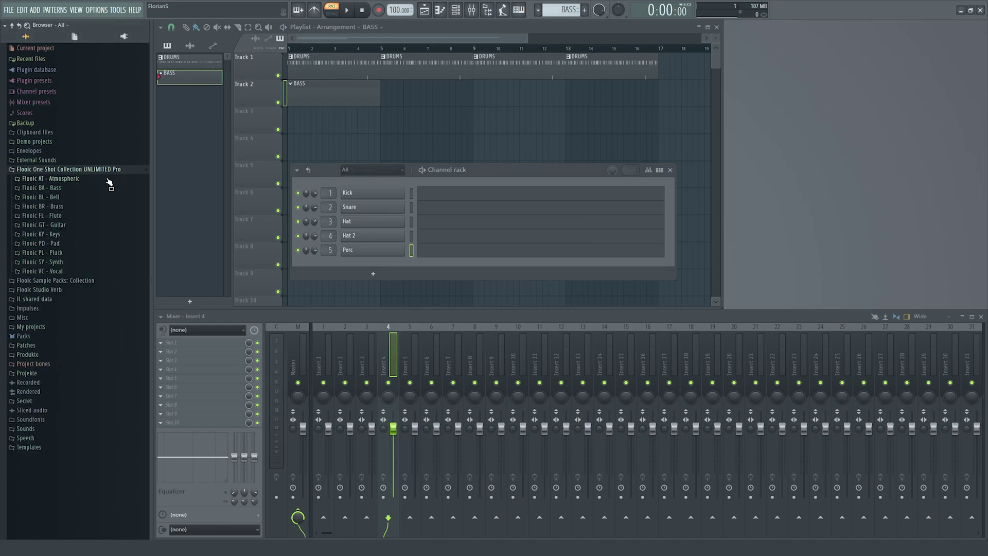
left_click(71, 190)
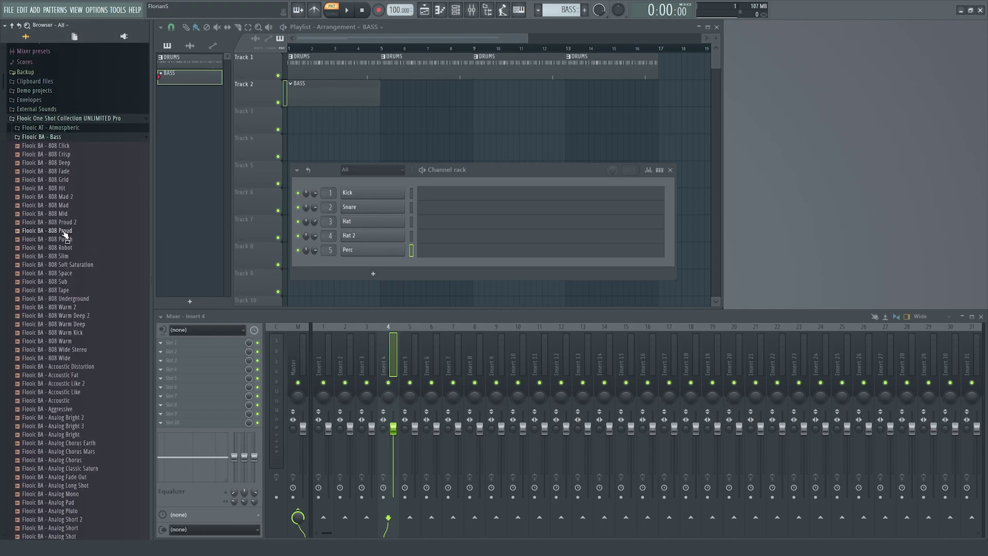
left_click(78, 274)
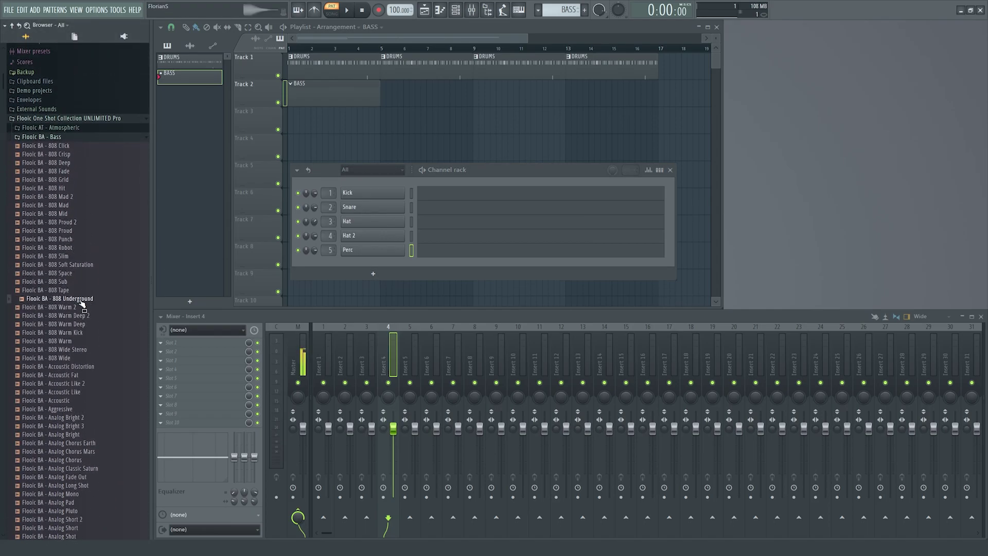
scroll(77, 314, "down", 10)
left_click(75, 226)
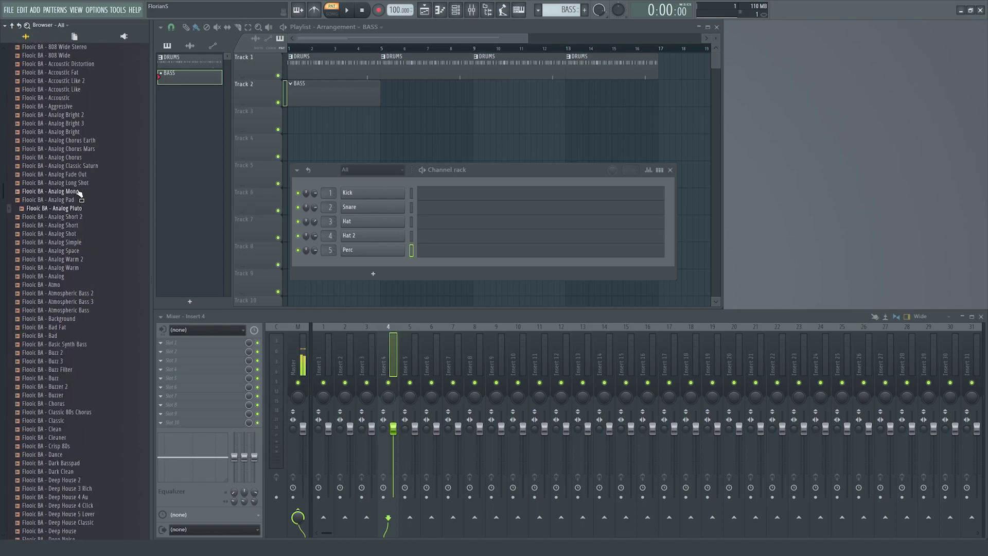
left_click(81, 157)
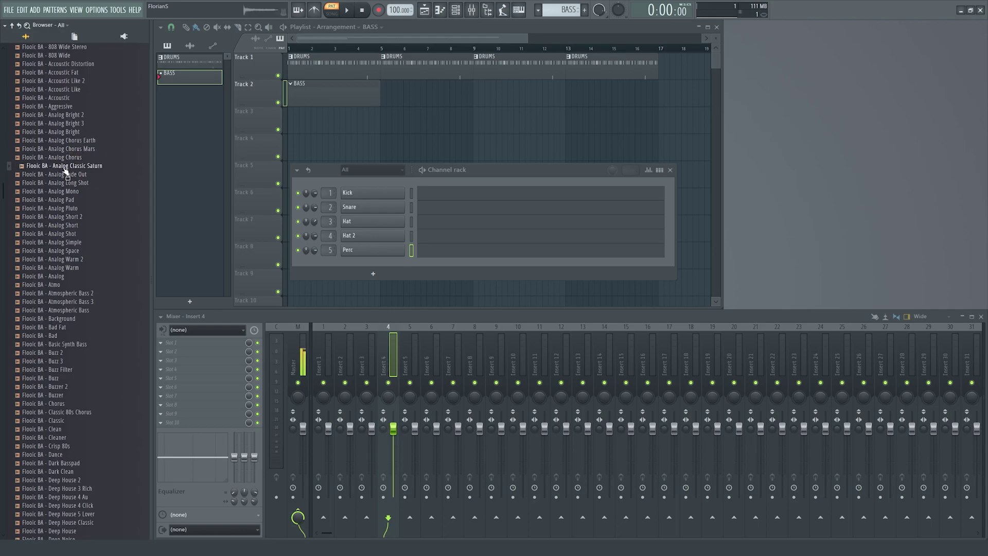
left_click_drag(361, 266, 331, 267)
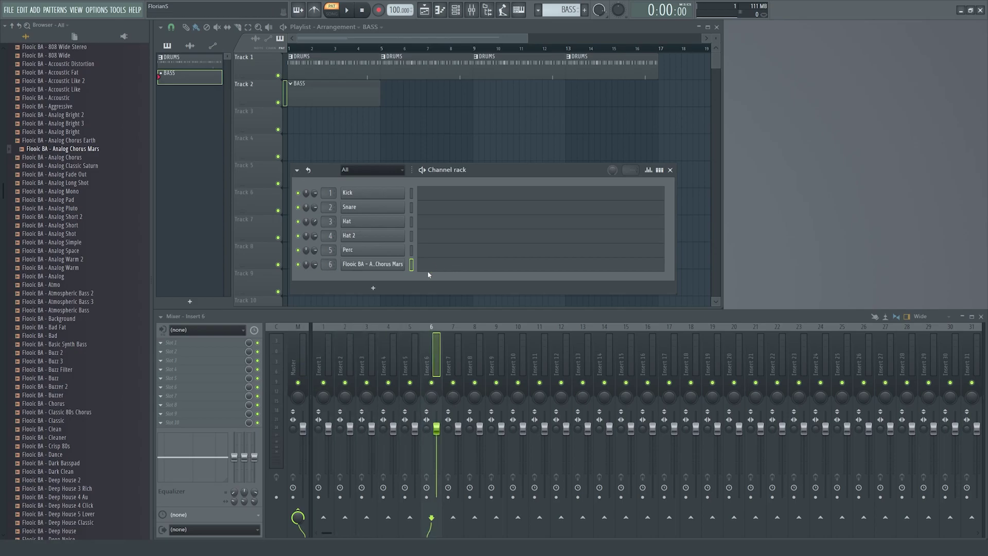
- Place an F5 note spanning all of bar 1 for Analog Chorus Mars, play it back, and close the piano roll
left_click(446, 269)
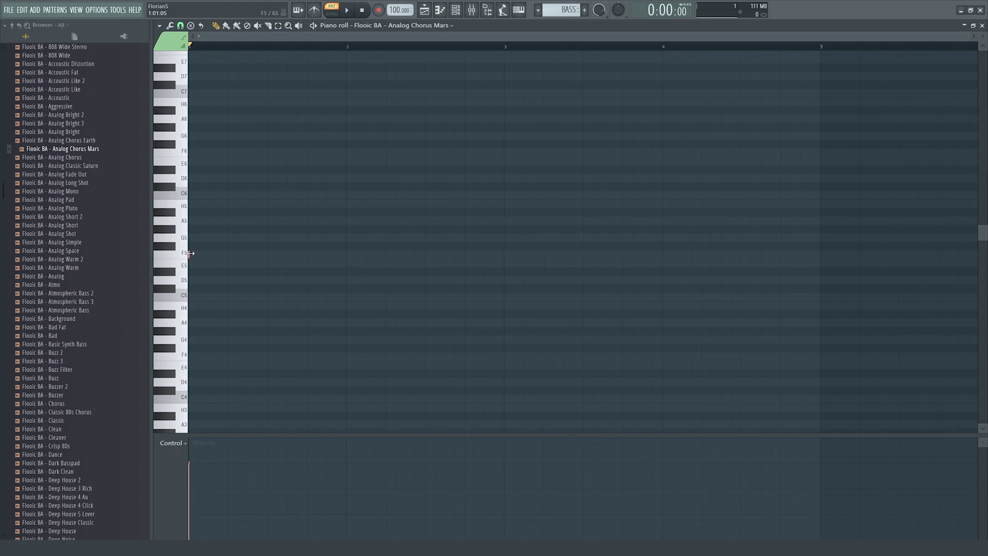
left_click_drag(191, 253, 358, 264)
left_click(301, 249, "ctrl")
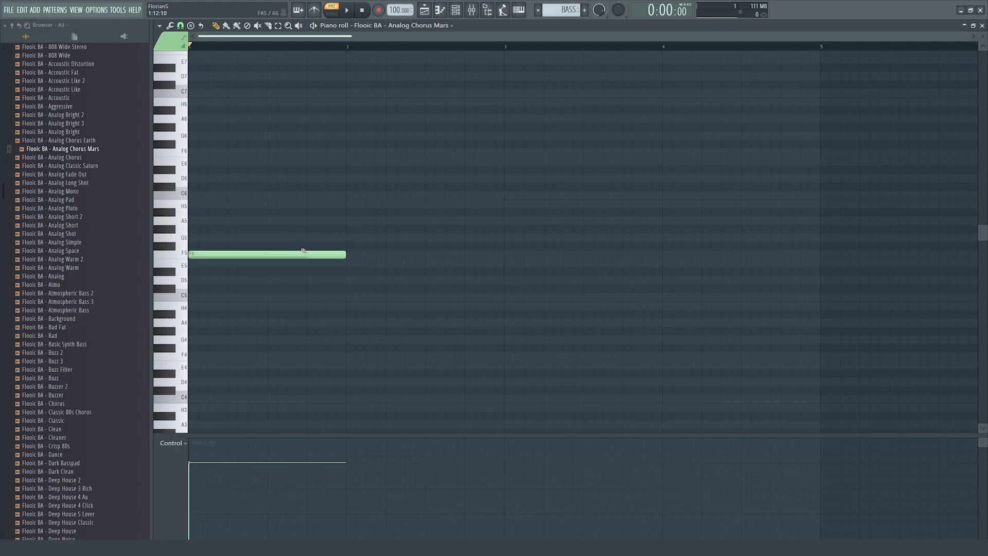
key("space")
key("space")
left_click(982, 26)
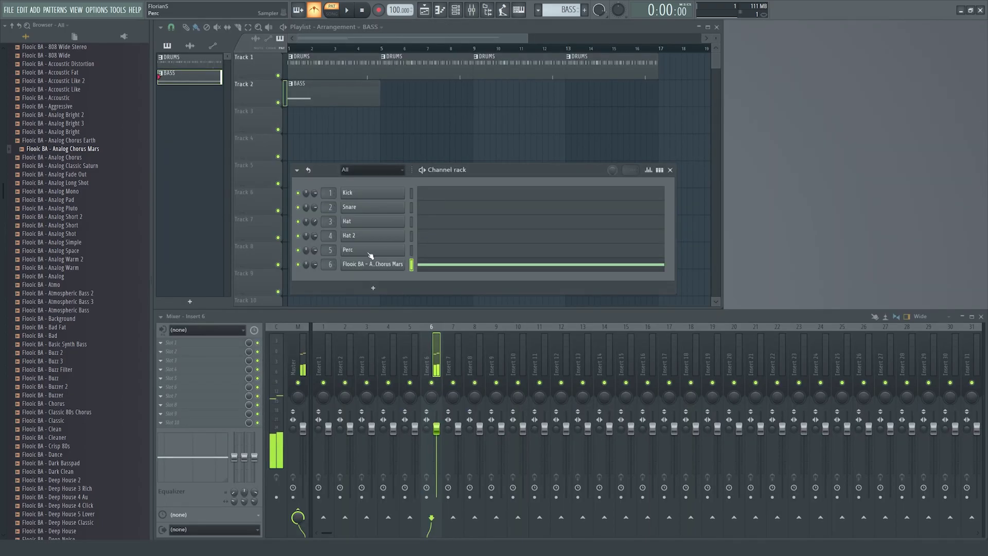
- Enable the volume envelope of the Analog Chorus Mars channel with minimum attack and maximum sustain
left_click(370, 263)
left_click(265, 154)
left_click(240, 189)
left_click_drag(262, 247, 262, 268)
left_click_drag(311, 247, 311, 224)
- Set a short volume envelope release slightly above 0% and close the channel settings
left_click_drag(329, 290, 396, 250)
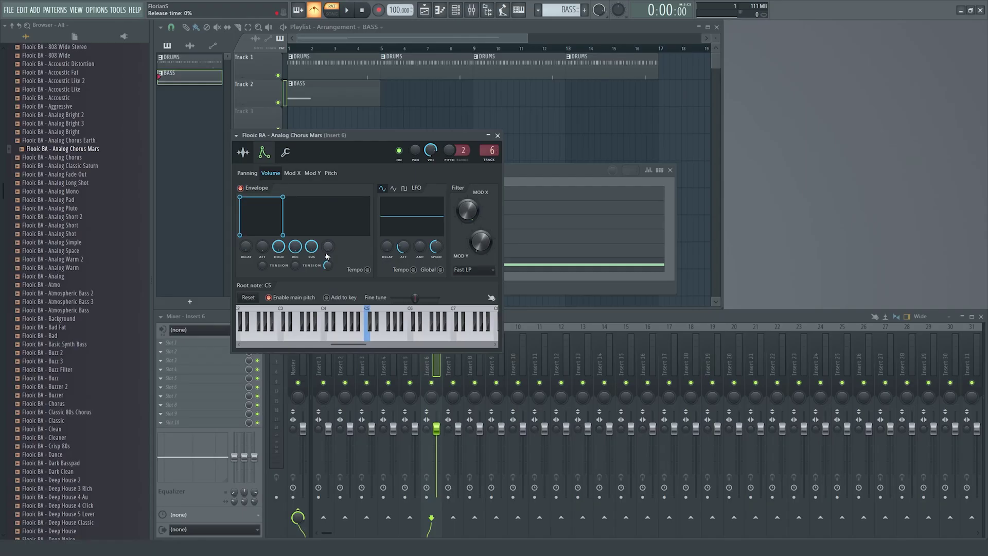
left_click_drag(332, 249, 332, 236)
left_click_drag(331, 252, 330, 242)
left_click(497, 136)
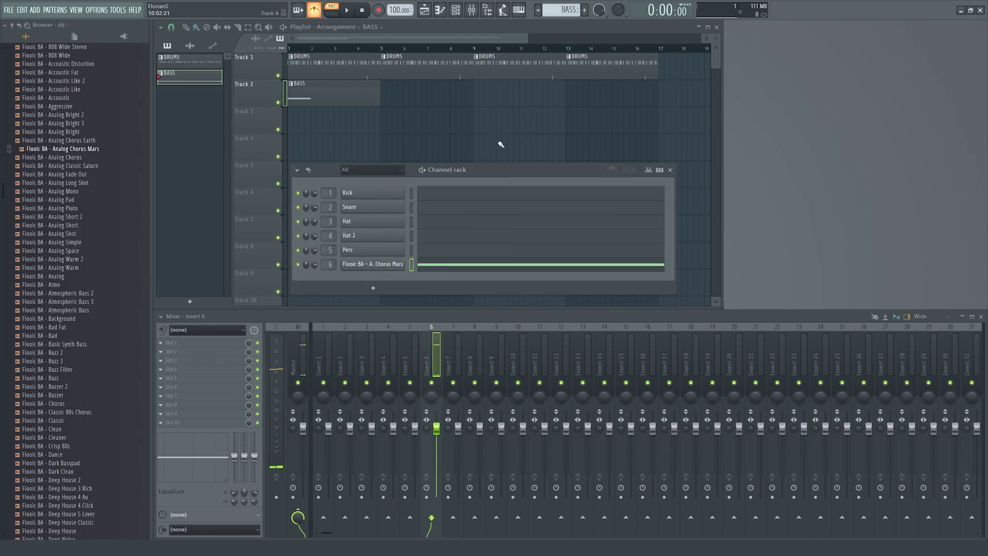
- Shorten the F5 bass note to half a bar, append half-bar D#5 and C#5 notes after it, and play the line
double_click(445, 264)
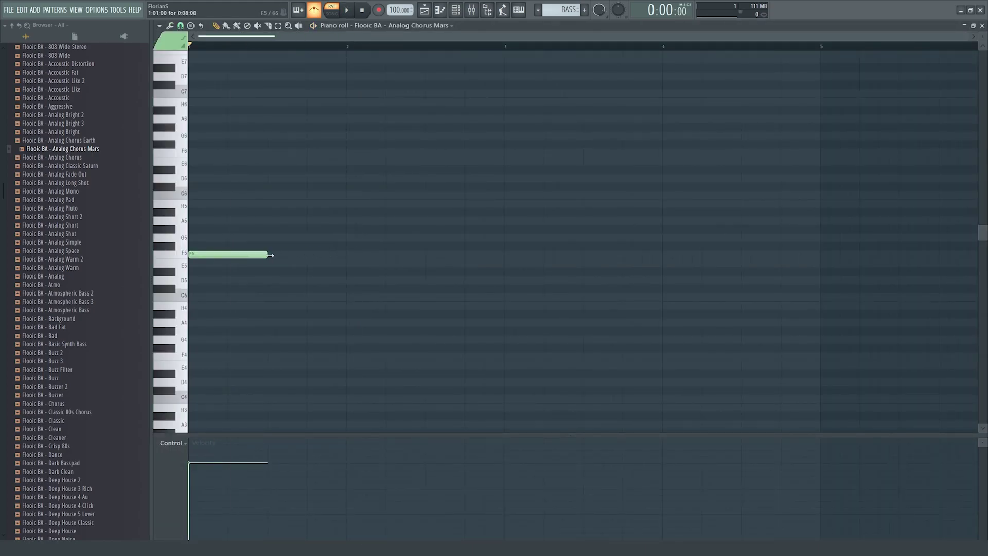
left_click(265, 270)
left_click_drag(347, 300, 347, 289)
left_click_drag(465, 226, 188, 326)
left_click(434, 194)
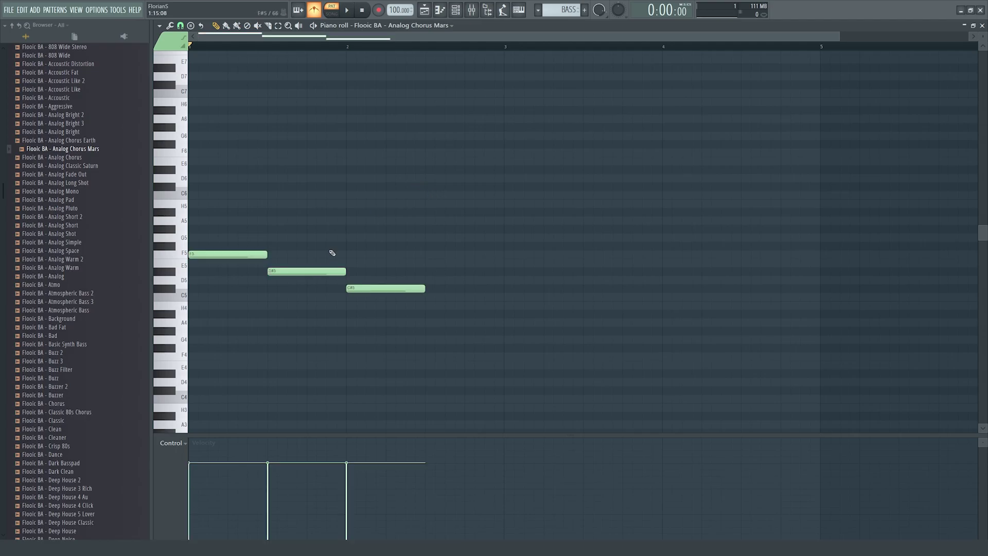
key("space")
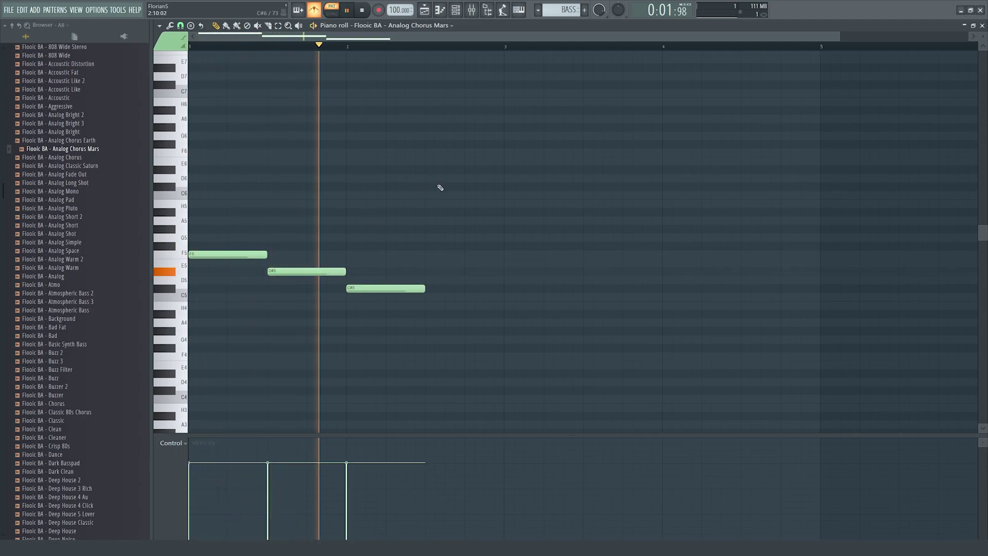
- Extend the C#5 bass note through bar 2, add a full-bar G#4 in bar 3 and C5 in bar 4, and play the line
mouse_move(424, 289)
left_mouse_down()
mouse_move(514, 284)
mouse_move(494, 288)
mouse_move(505, 335)
left_mouse_up()
key("space")
left_click_drag(663, 306, 664, 297)
key("space")
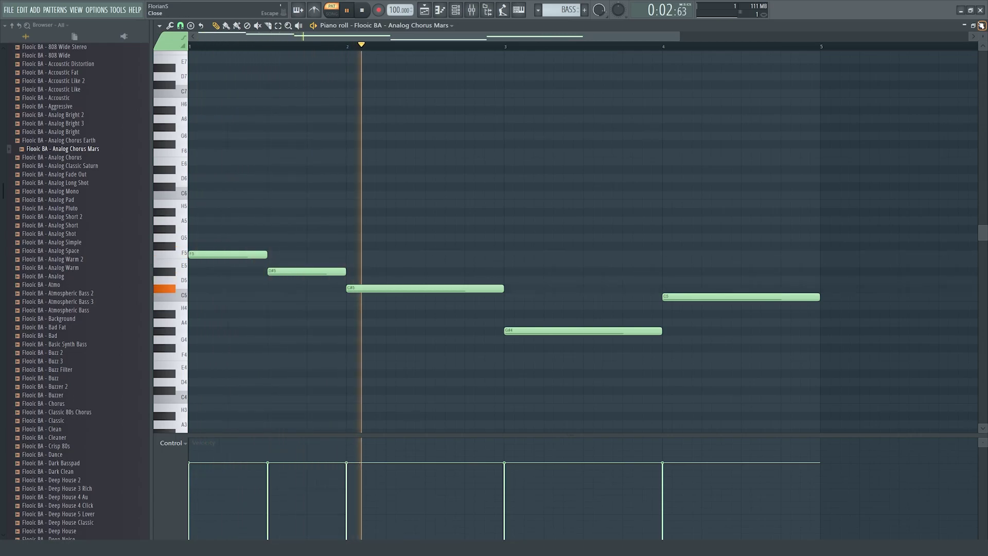
- Raise the precomputed Boost of the Analog Chorus Mars sample slightly, stop playback, and close the channel settings
left_click(981, 24)
left_click(406, 264)
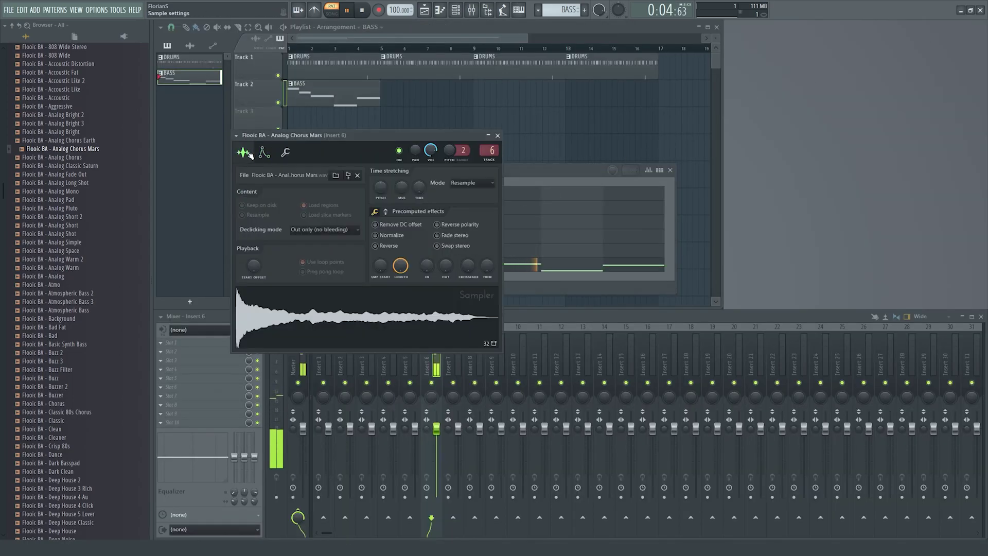
left_click(386, 212)
left_click_drag(383, 232, 387, 225)
key("space")
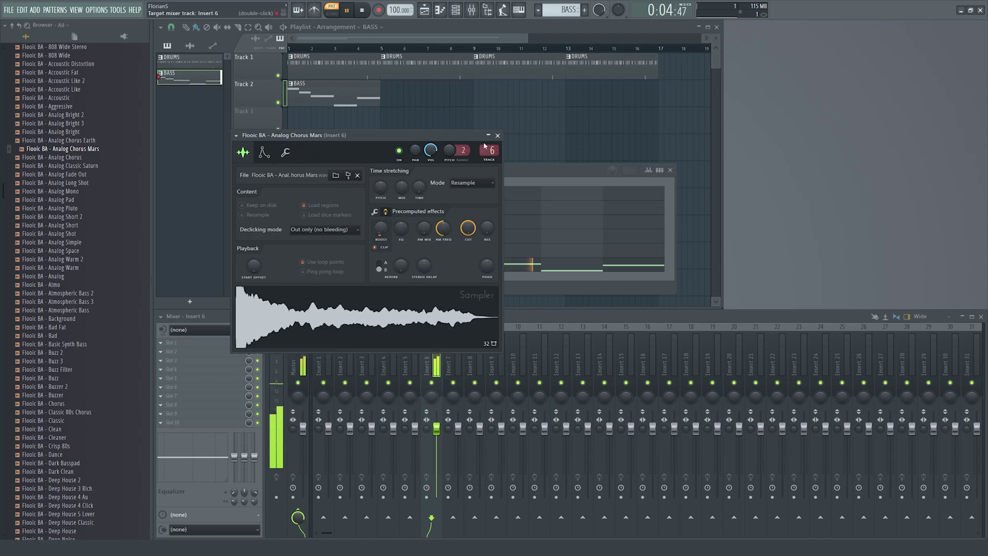
left_click(498, 136)
- Load Fruity Parametric EQ 2 in Insert 6's first slot with the 20Hz - 18kHz cut preset and lower the high-cut frequency
left_click(239, 344)
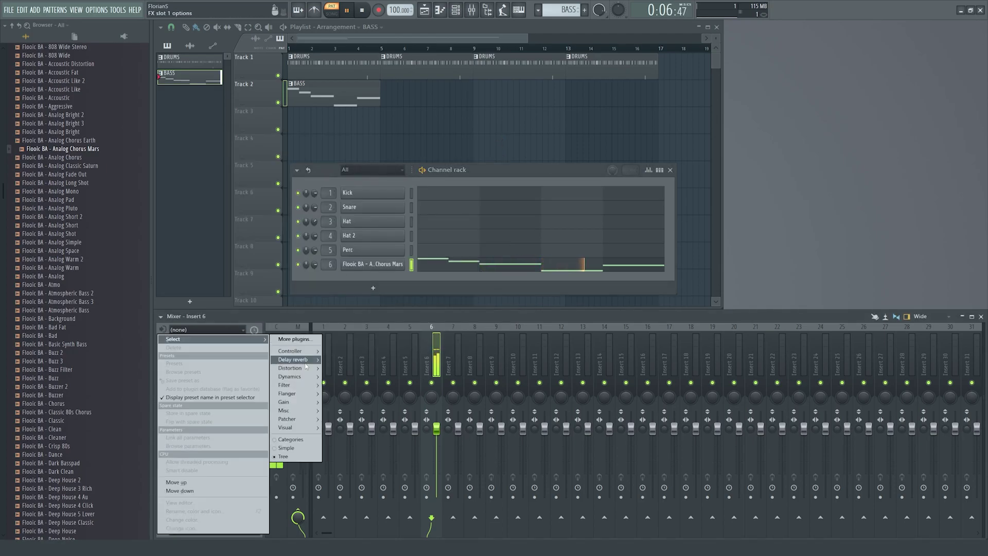
left_click(355, 407)
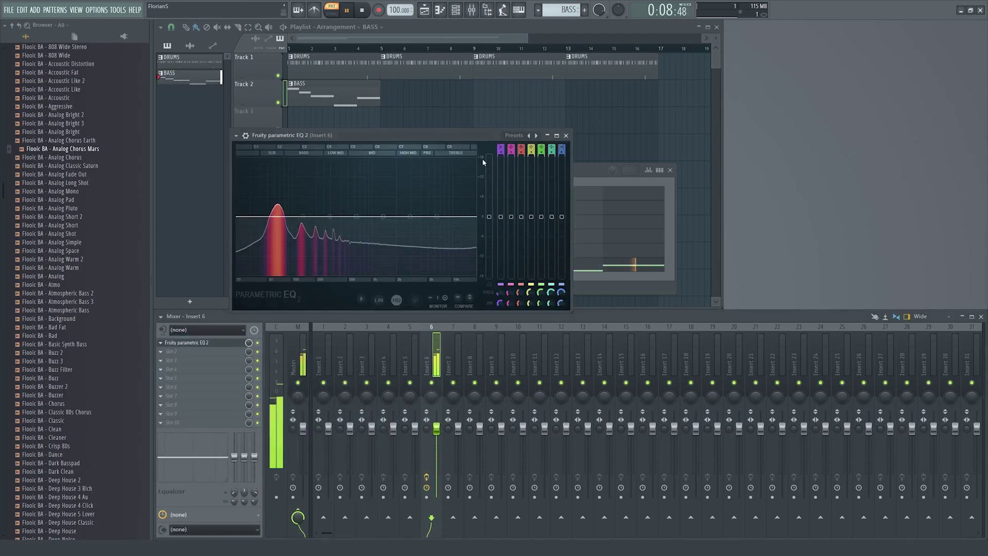
left_click(514, 135)
left_click(530, 172)
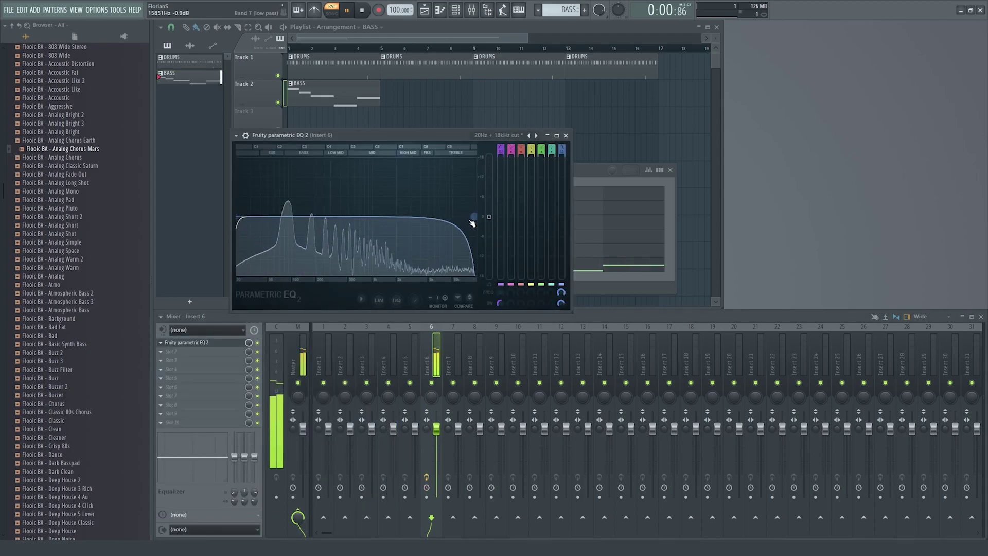
left_click_drag(422, 217, 399, 219)
left_click(566, 136)
- Close the channel rack, stop playback, and duplicate the BASS clip on Track 2 three times so it extends through bar 16
left_click_drag(599, 170, 649, 177)
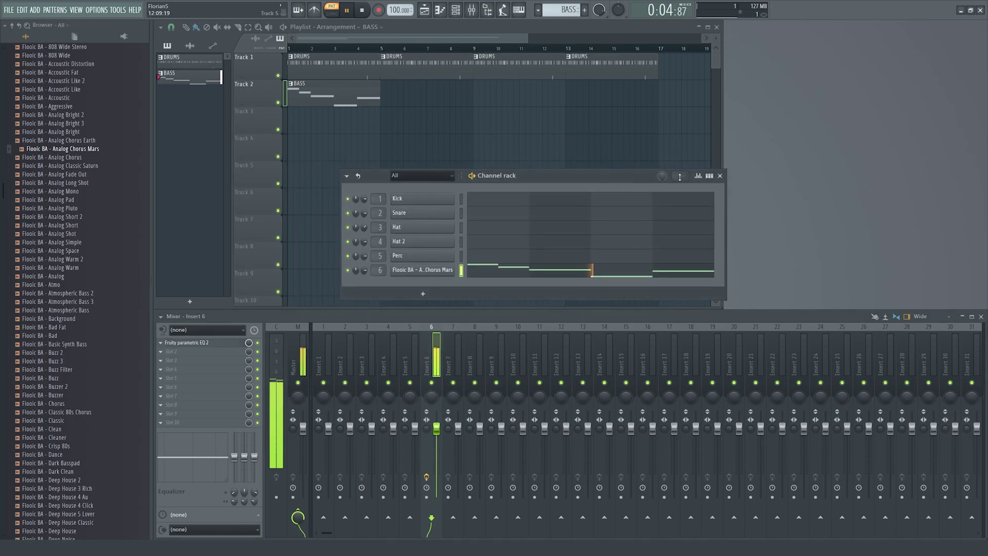
left_click(721, 177)
key("space")
left_click_drag(401, 98, 369, 93, "ctrl")
key("ctrl+b")
key("ctrl+b")
key("ctrl+b")
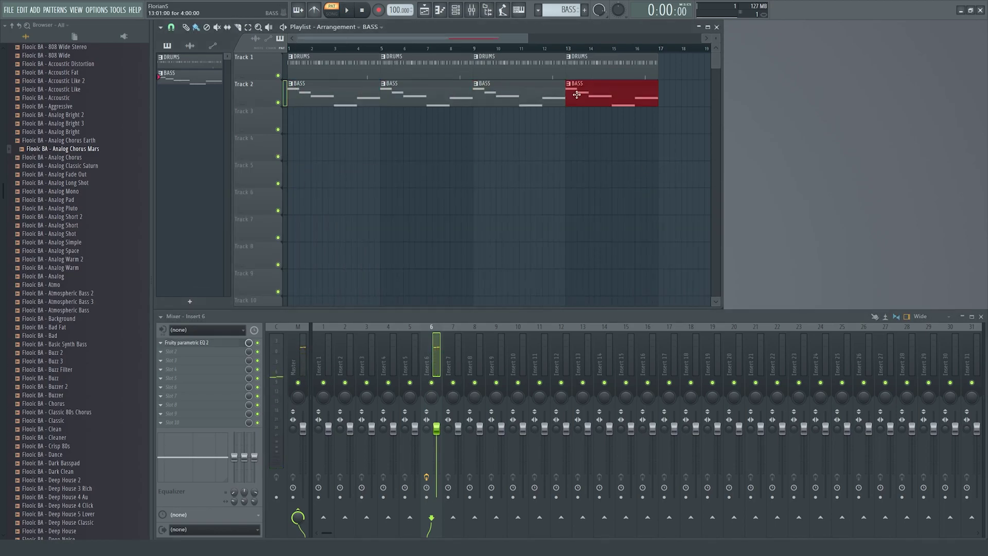
- Play the arrangement in song mode and lower the volume fader of Insert 6 slightly
scroll(406, 113, "down", 2)
left_click(322, 157, "ctrl")
key("space")
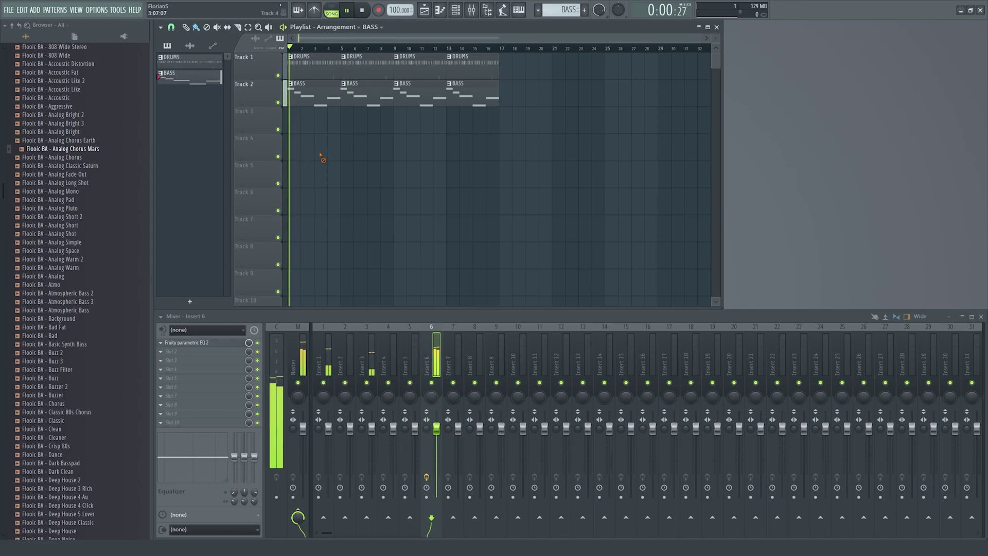
left_click_drag(437, 428, 436, 435)
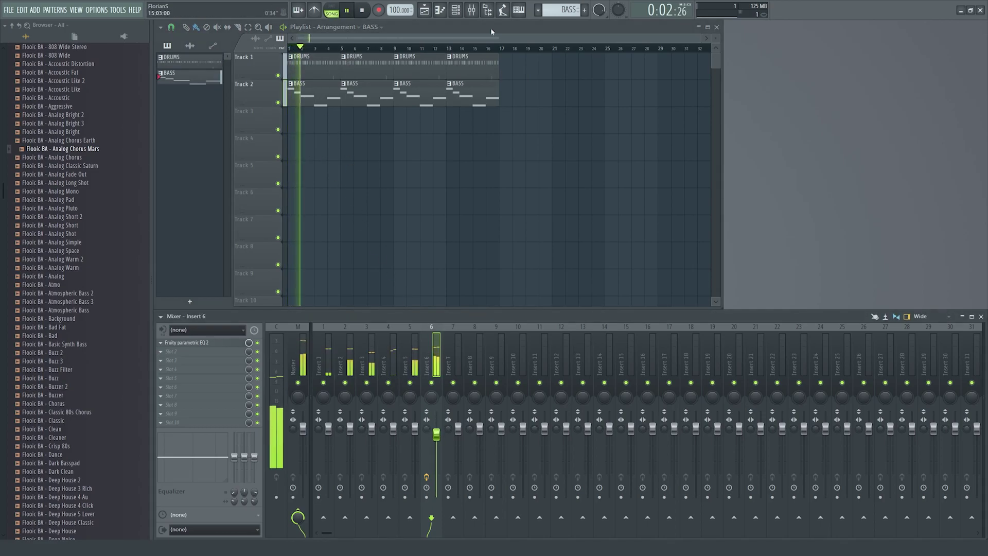
- Review the bass notes, stop playback, and set the Analog Chorus Mars channel to Mono polyphony
left_click(456, 11)
left_click(502, 272)
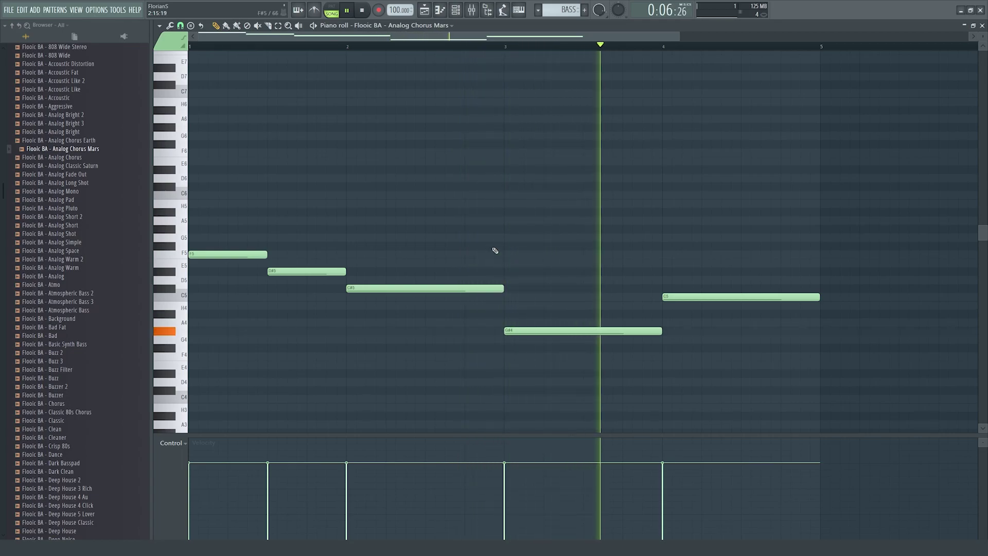
left_click(983, 25)
key("space")
left_click(285, 152)
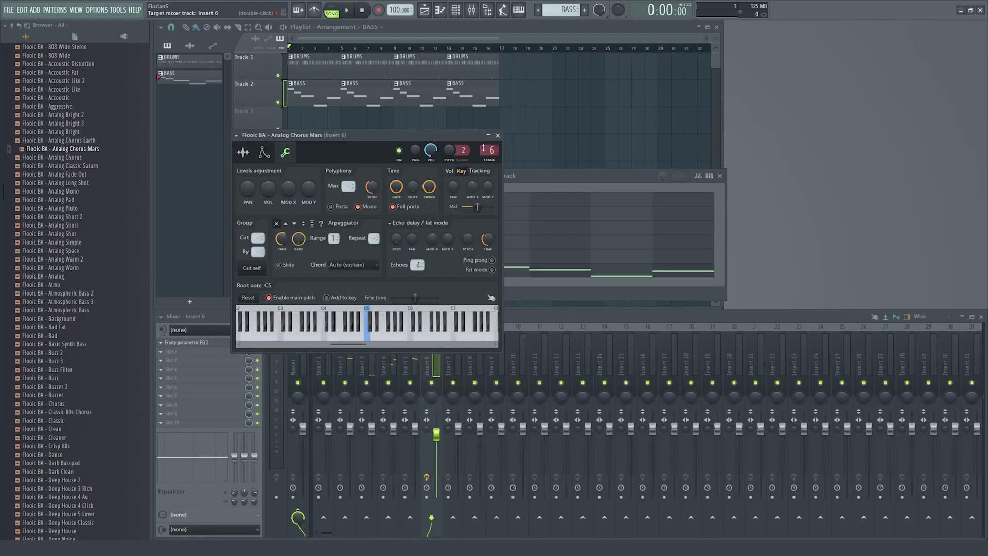
left_click(497, 136)
- Add a two-step G#5 note at step 7 of bar 1 in the bass line and play it back
left_click(461, 265)
left_click(235, 255)
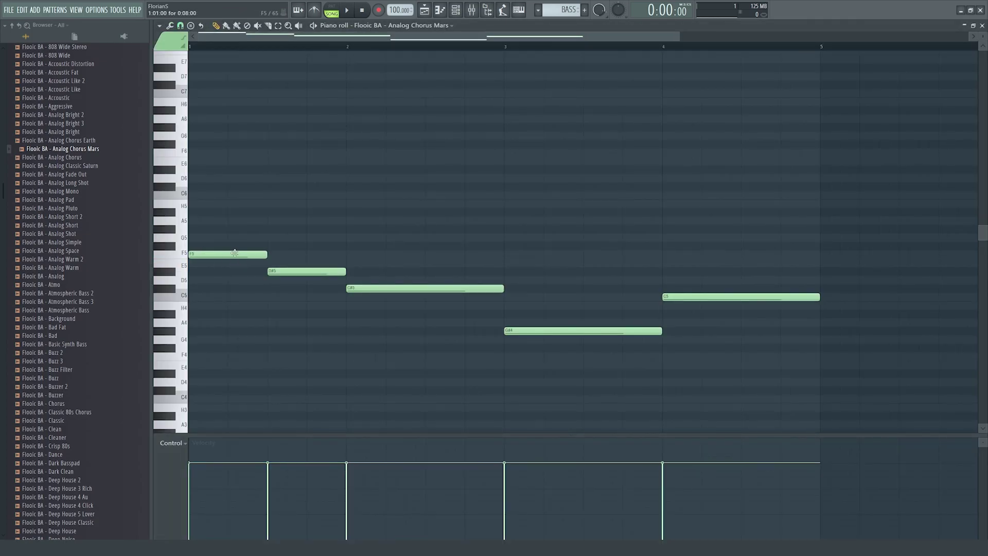
left_click_drag(234, 166, 249, 184)
right_click(274, 190)
left_click(250, 229)
key("space")
left_click_drag(325, 228, 267, 228)
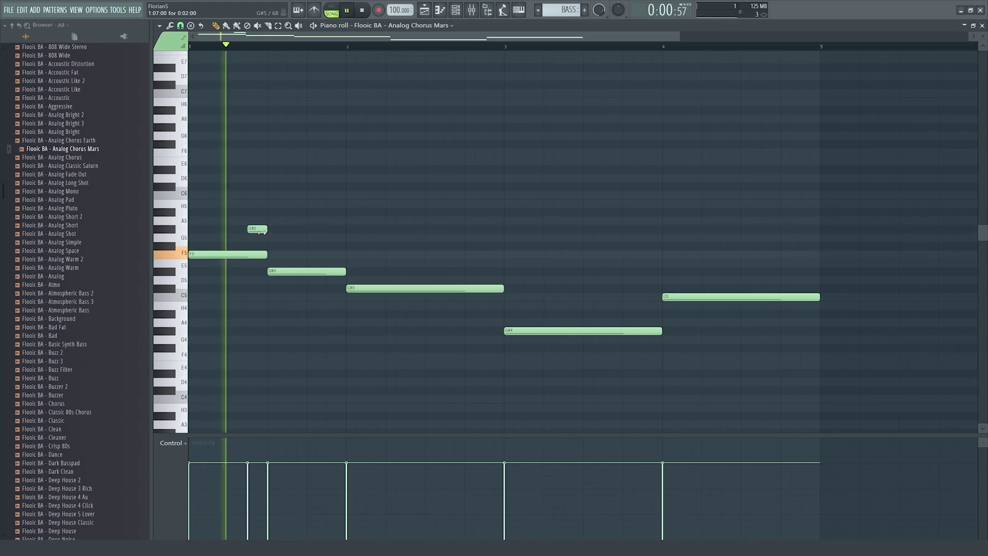
key("space")
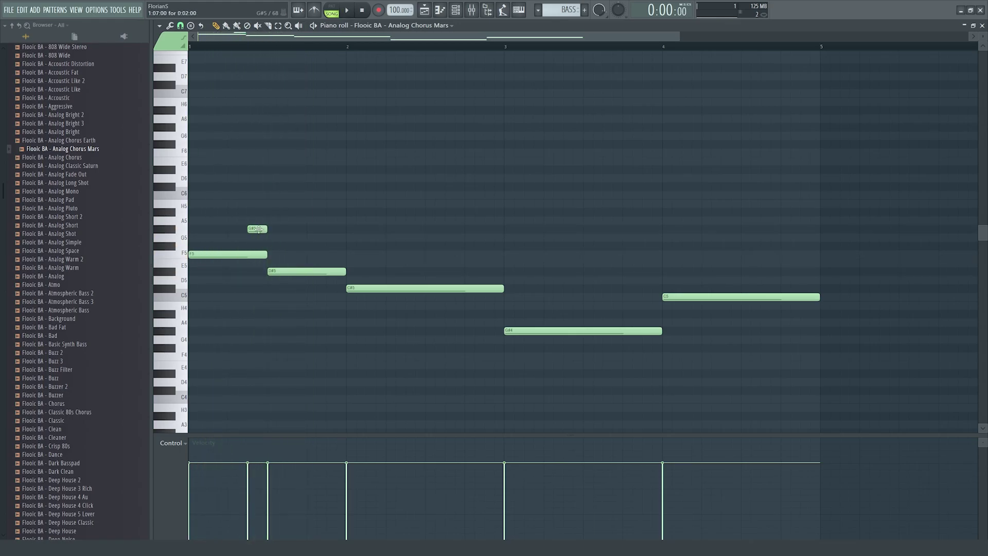
- Set the portamento slide time of Analog Chorus Mars to 0:03 during playback and close the channel settings
left_click(966, 27)
left_click(423, 269)
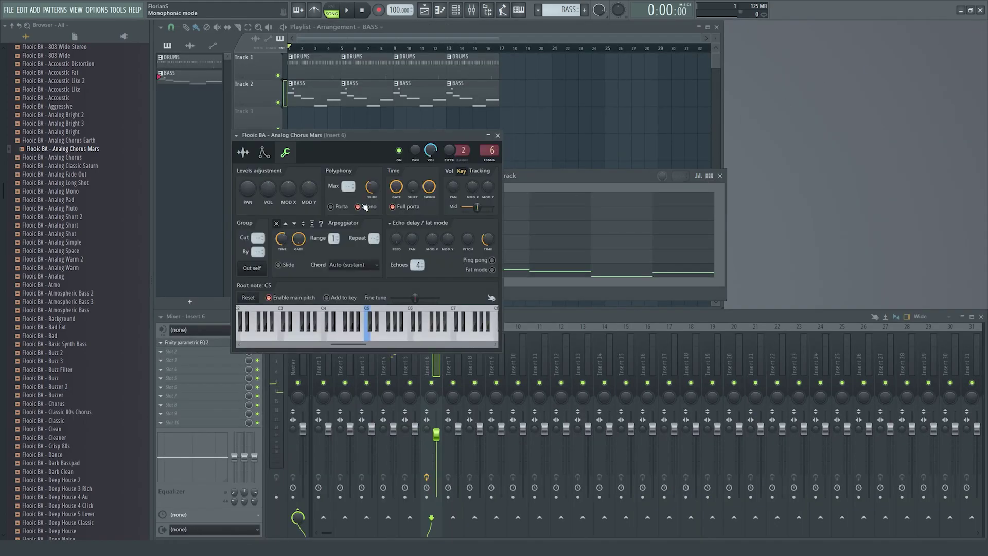
key("space")
left_click_drag(374, 181, 376, 190)
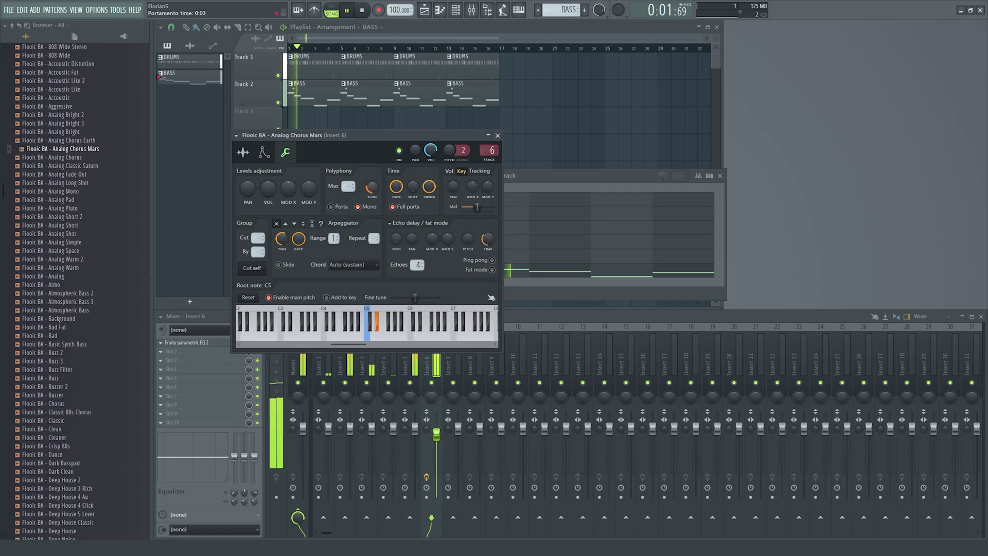
left_click(498, 136)
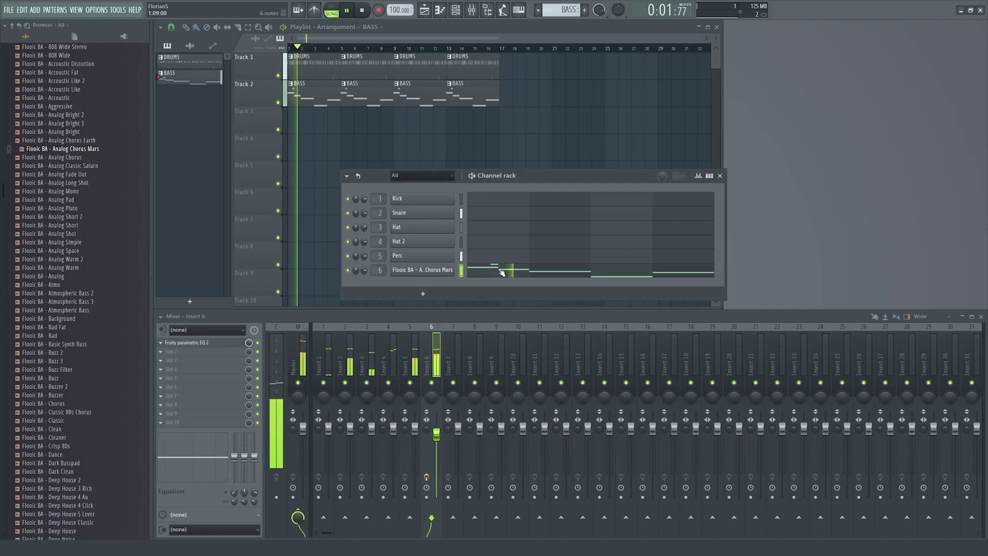
- Add a two-step C#4 note at the very end of bar 2 in the bass line and play it back
left_click(502, 273)
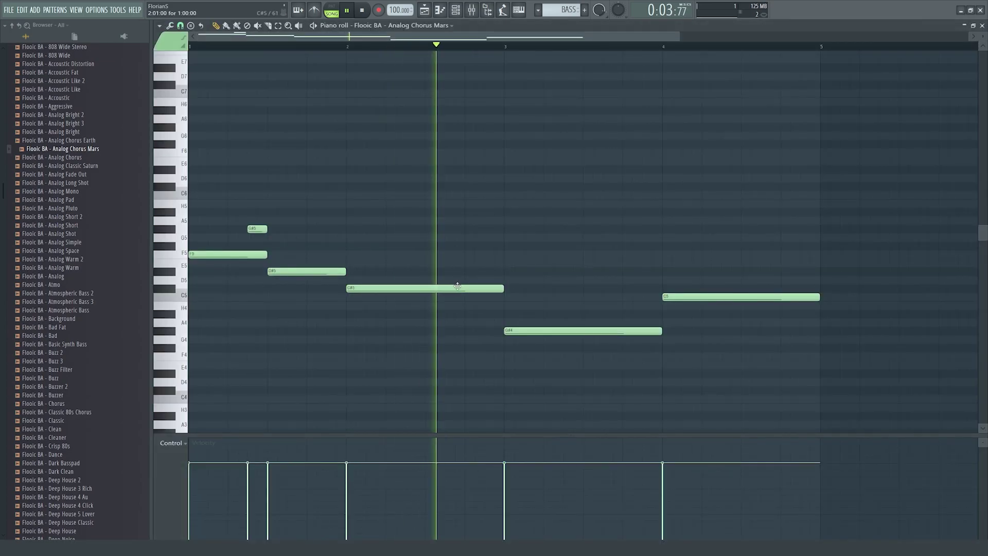
key("space")
mouse_move(482, 366)
left_mouse_down()
mouse_move(481, 394)
mouse_move(506, 397)
mouse_move(506, 364)
left_mouse_up()
scroll(507, 397, "down", 1)
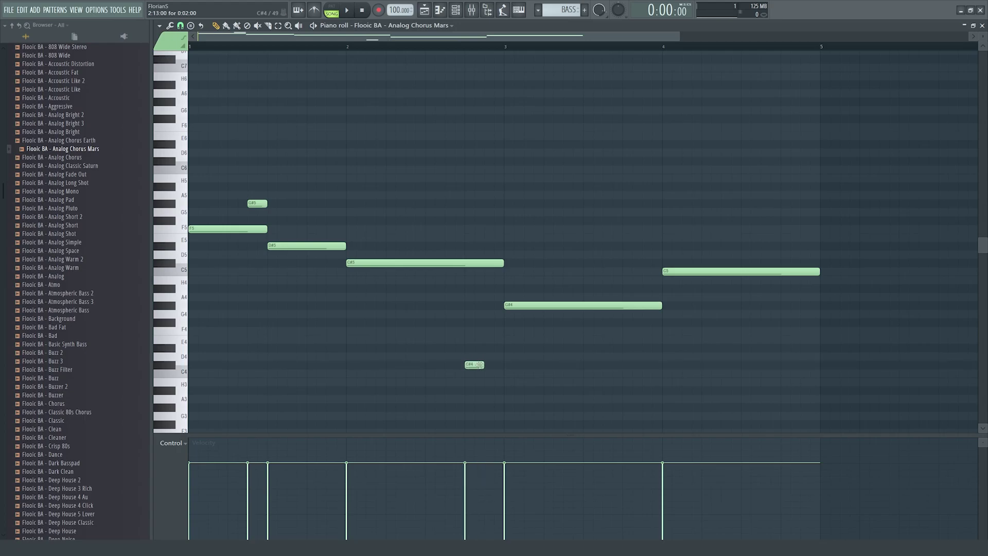
key("space")
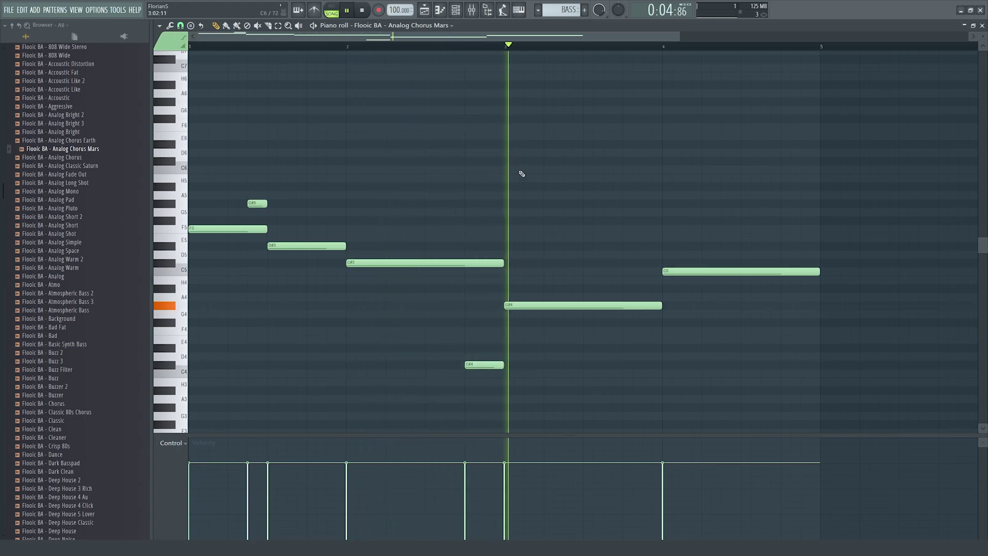
key("space")
left_click_drag(503, 364, 486, 365)
key("space")
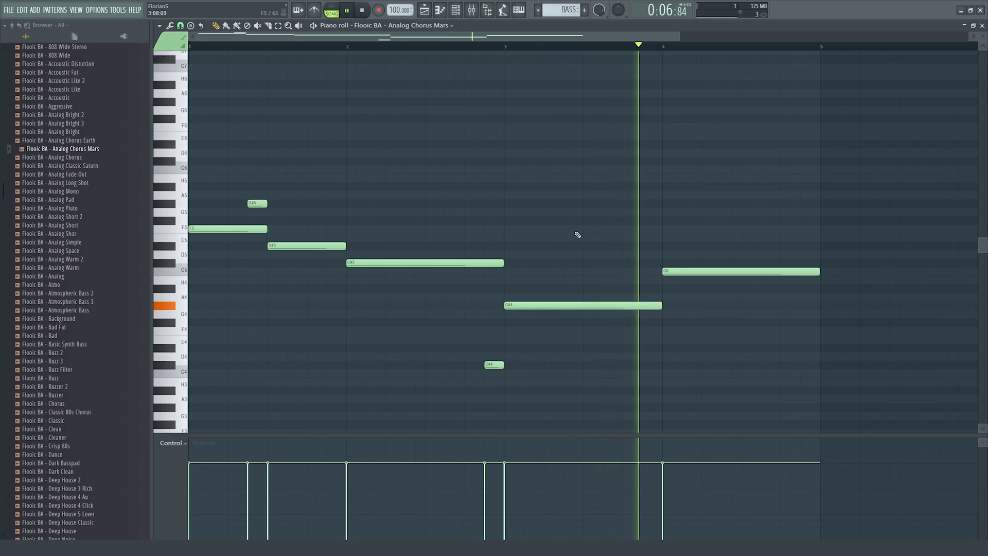
- Try a short high C note at the end of bar 4 in different octaves, play it back, and delete it
scroll(566, 222, "down", 2)
key("space")
mouse_move(566, 178)
left_mouse_down()
mouse_move(569, 166)
mouse_move(580, 170)
mouse_move(563, 177)
left_mouse_up()
key("space")
key("ctrl+Up")
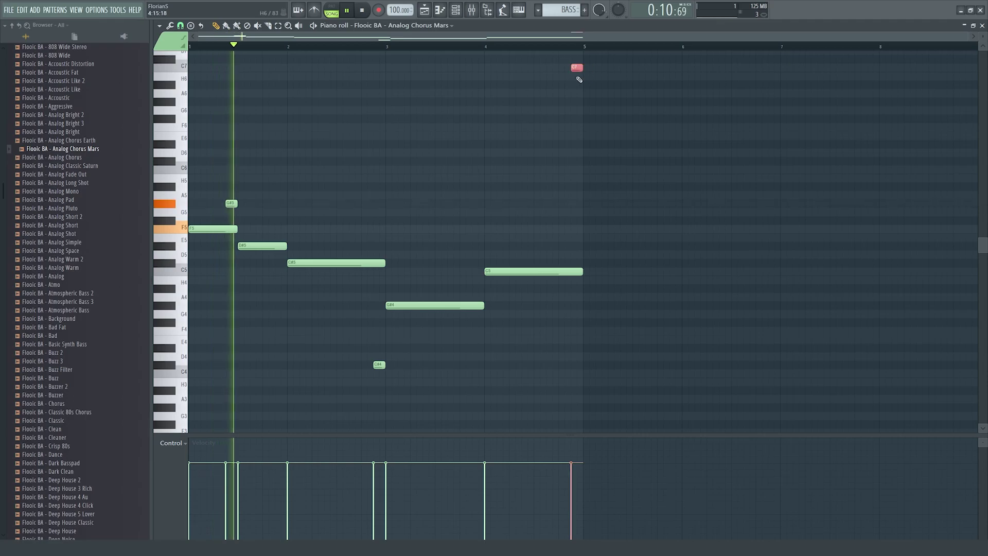
key("ctrl+Down")
key("space")
key("space")
left_click(603, 128, "ctrl")
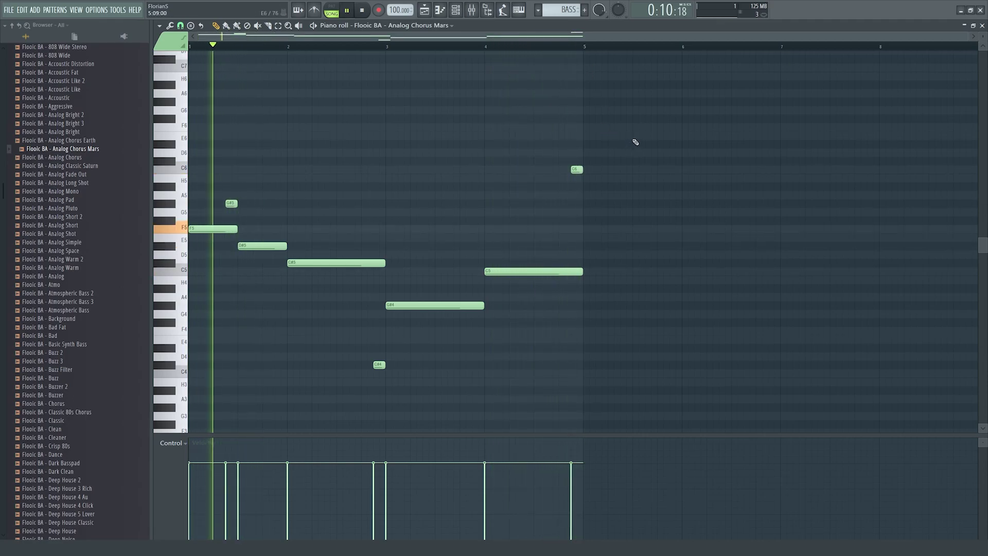
key("space")
right_click(574, 171)
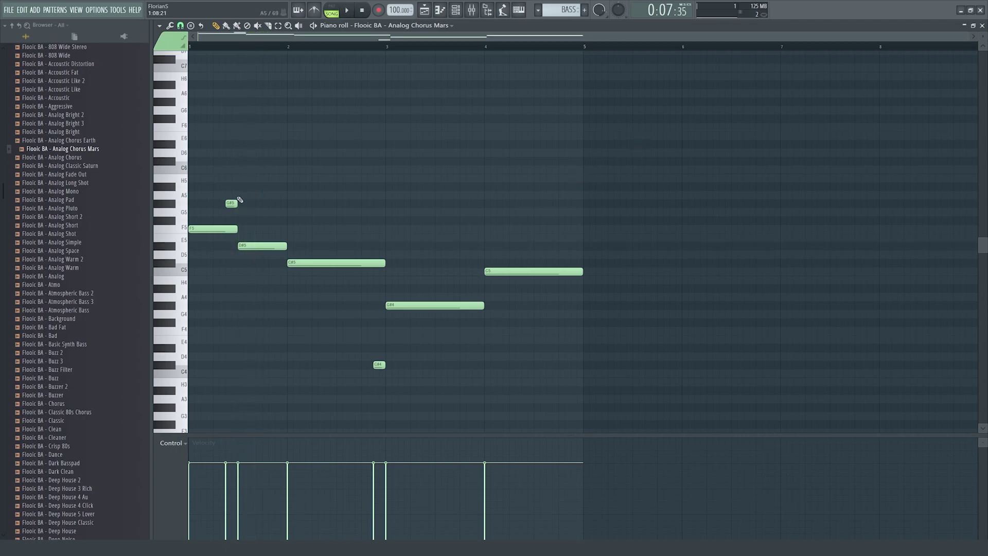
- Delete the short G#5 note near the middle of bar 1 from the bass line
scroll(214, 209, "up", 3)
right_click(258, 205)
scroll(269, 181, "down", 3)
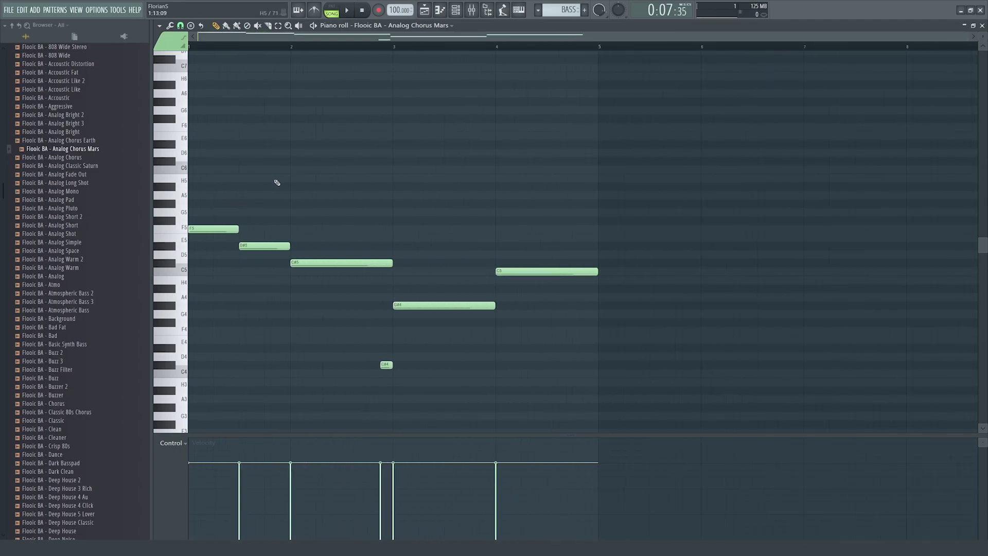
left_click_drag(406, 361, 343, 383)
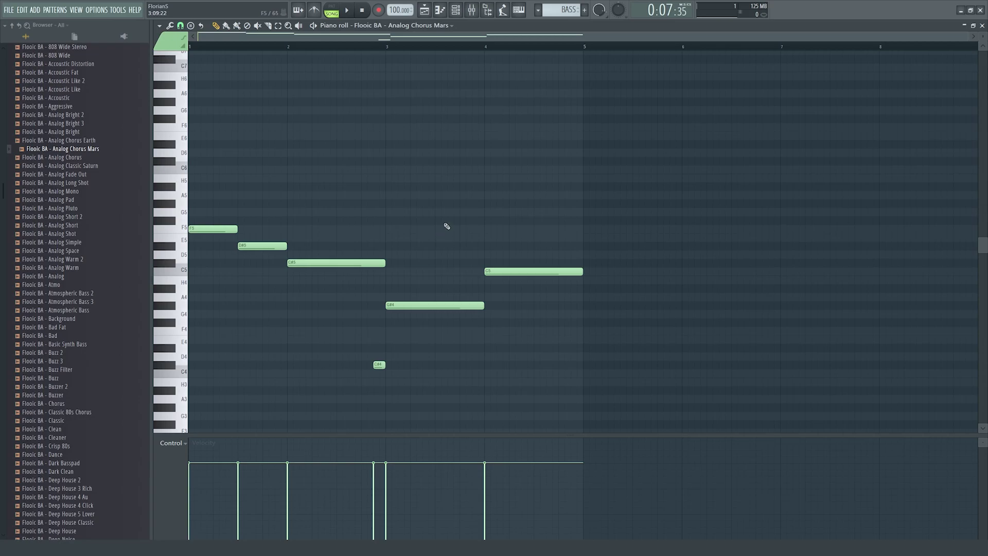
- Close the piano roll and load Vintage Chorus into the second effect slot of Insert 6
left_click(982, 26)
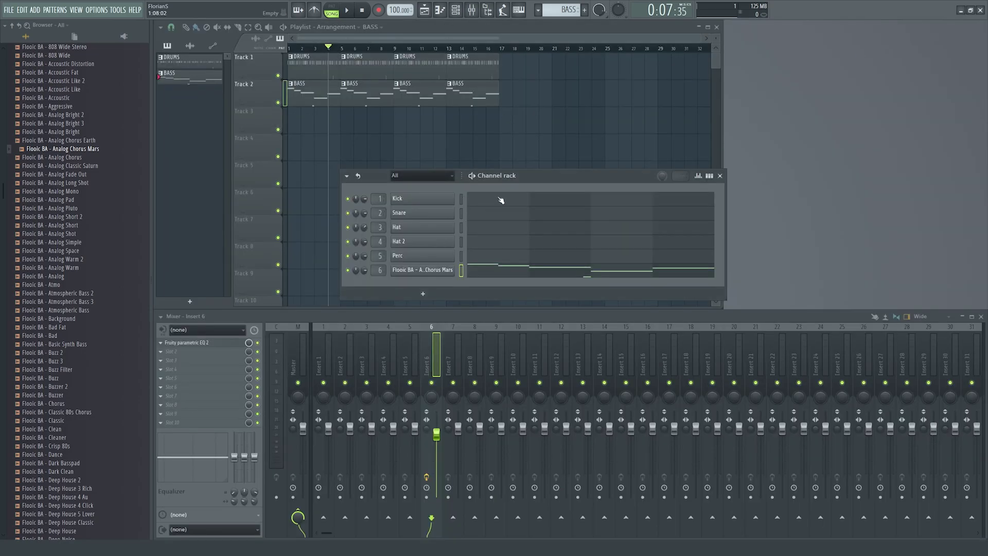
left_click_drag(552, 173, 600, 149)
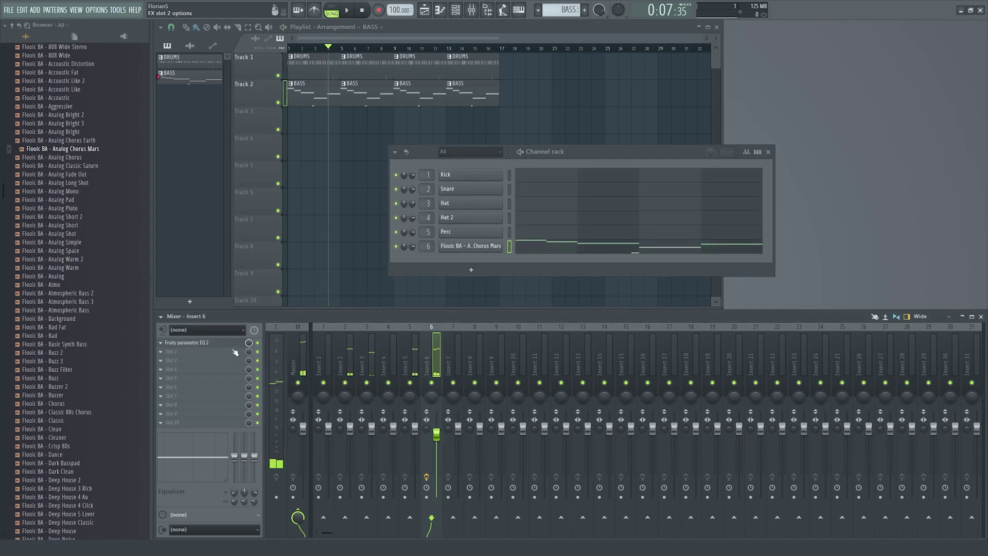
left_click(175, 352)
left_click(313, 339)
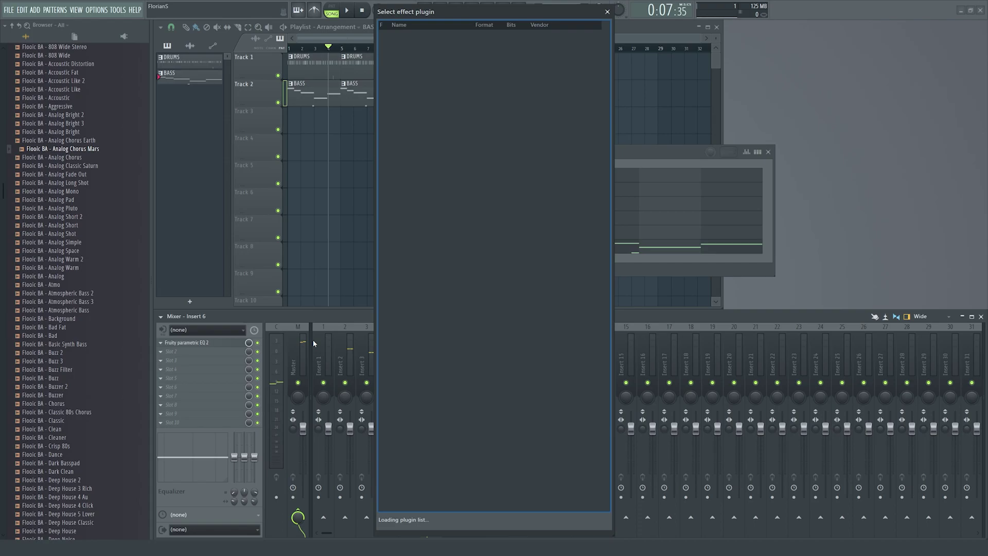
type("vinta")
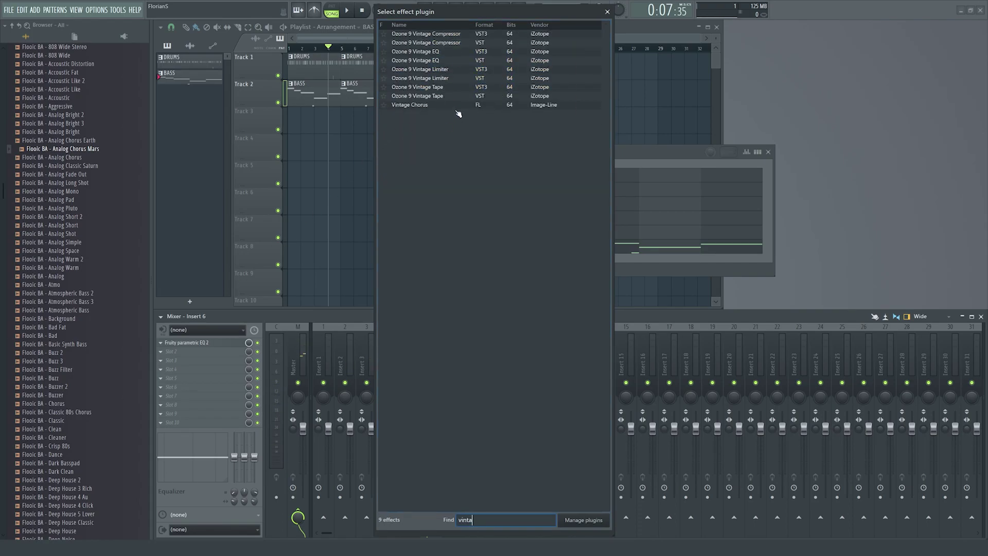
double_click(458, 105)
left_click_drag(503, 151, 558, 231)
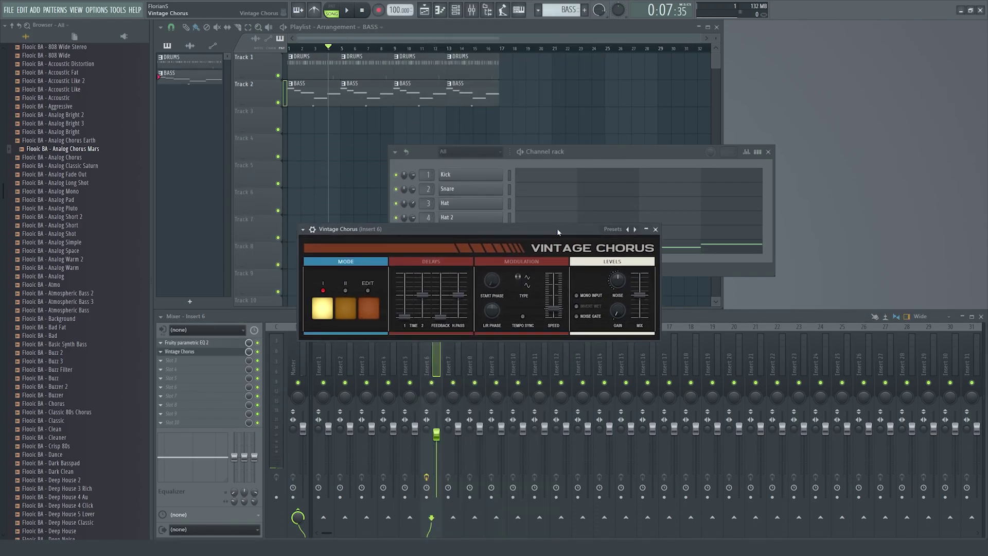
- Apply the Juno 106 Chorus I preset to Vintage Chorus and lower its Mix slightly while the song plays
left_click(611, 230)
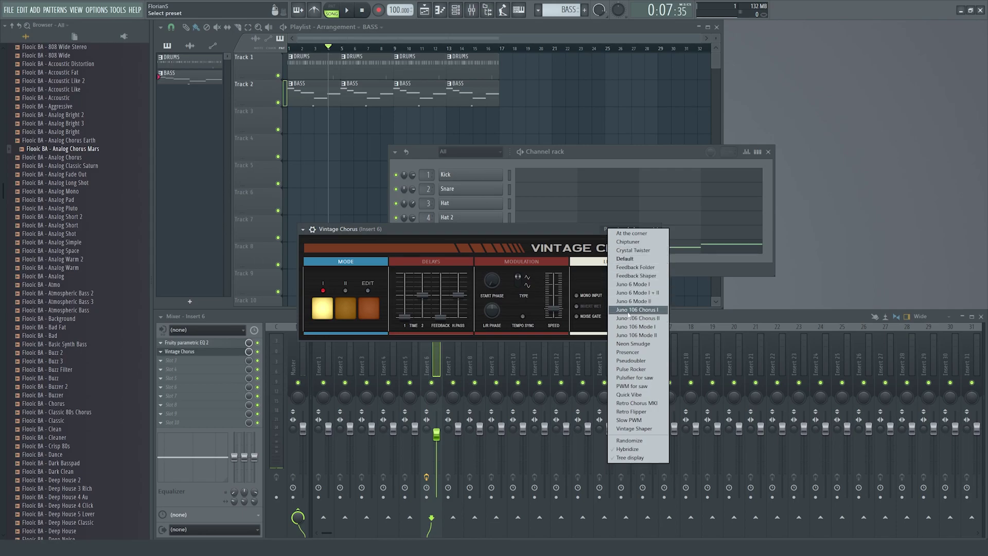
left_click(638, 310)
key("space")
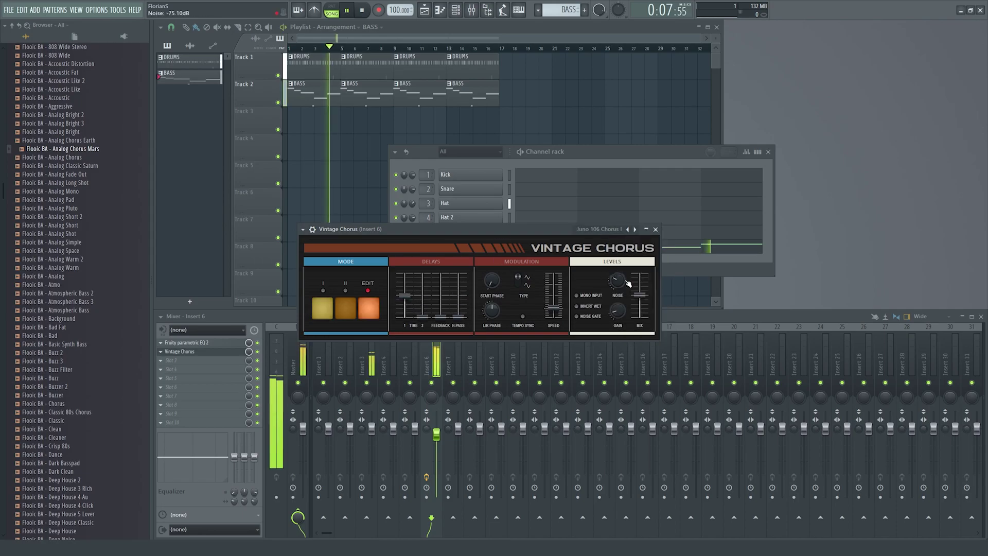
left_click_drag(639, 283, 640, 298)
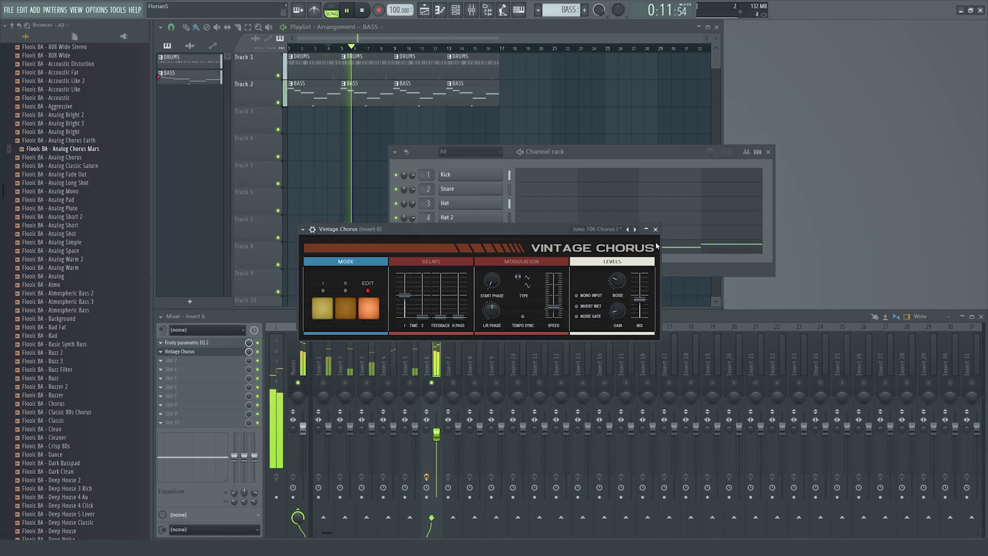
- Return Vintage Chorus to the unmodified Juno 106 Chorus I preset with a 33% wet mix during playback, and close the plugin
key("space")
key("space")
left_click(635, 229)
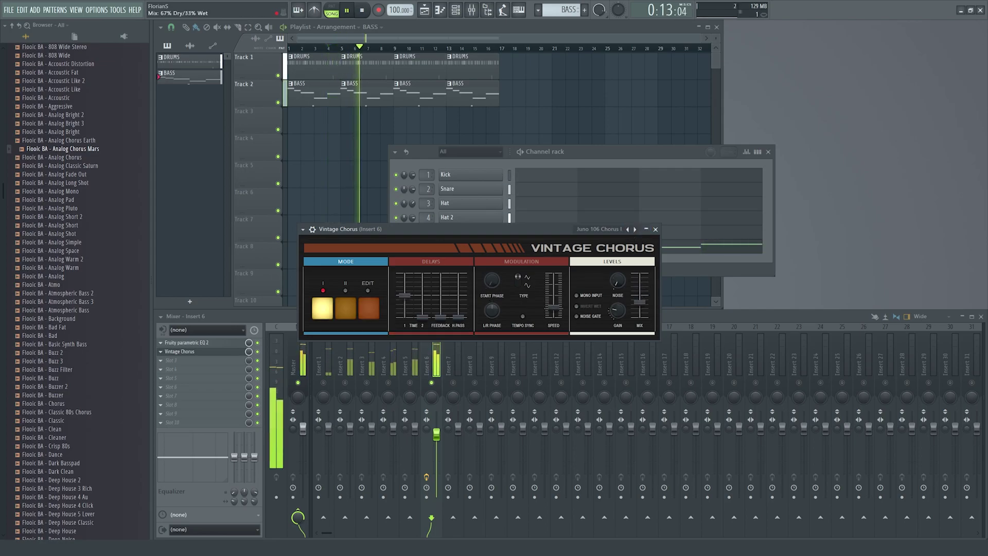
left_click(656, 229)
key("space")
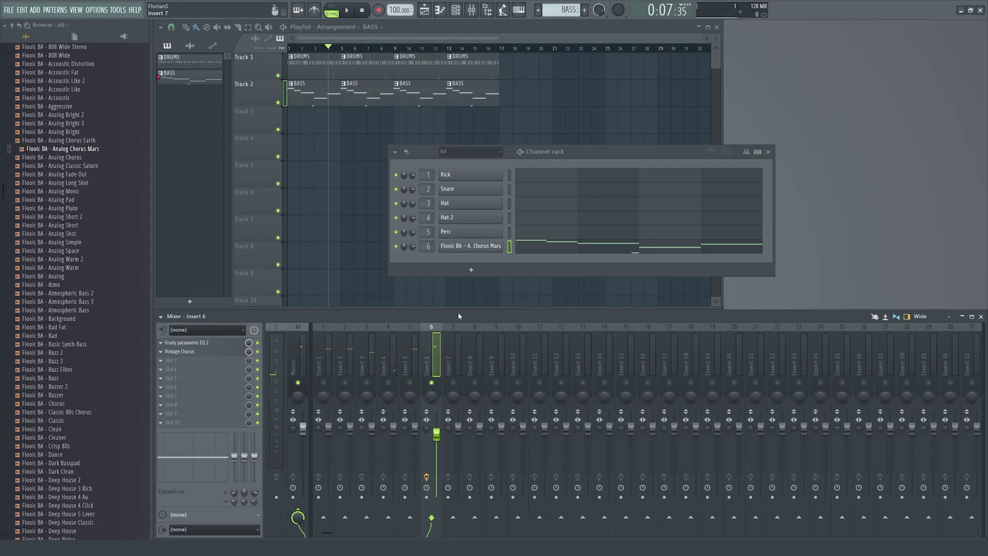
- Preview the Flooic BA - Analog Chorus Mars sample and play the song from the start
left_click(96, 151)
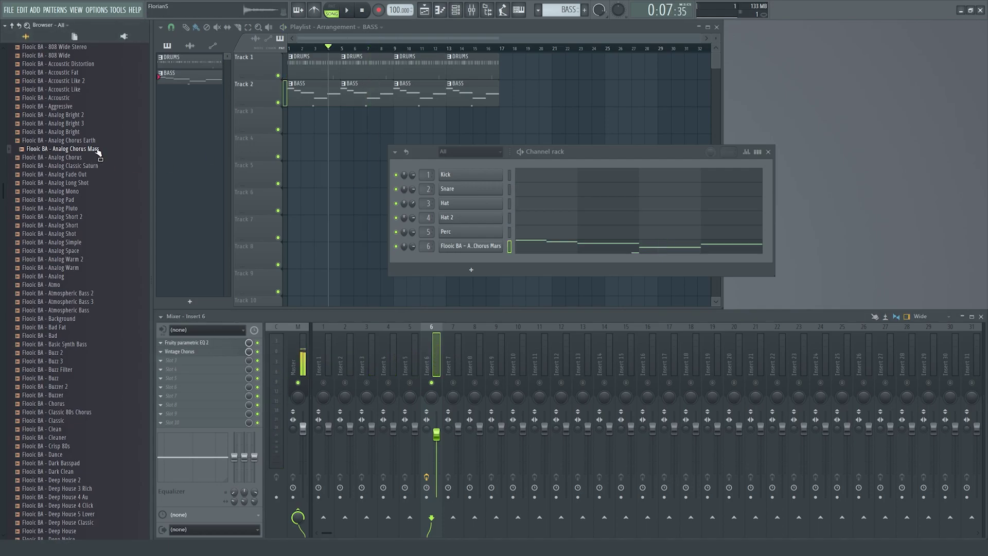
left_click(366, 14)
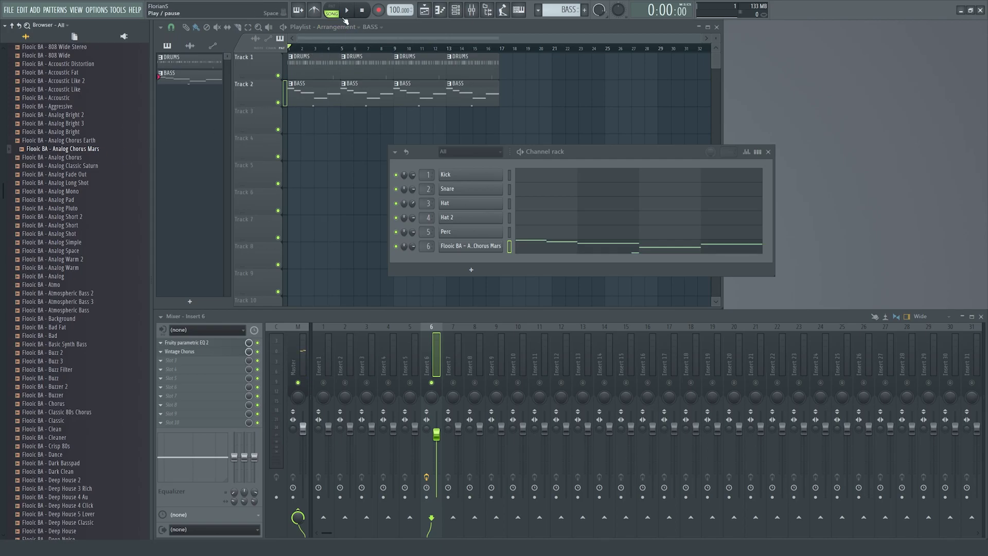
left_click(346, 14)
- Try the G# bass note in bar 3 one octave higher in the piano roll, play it back, and return it to its octave
left_click(549, 251)
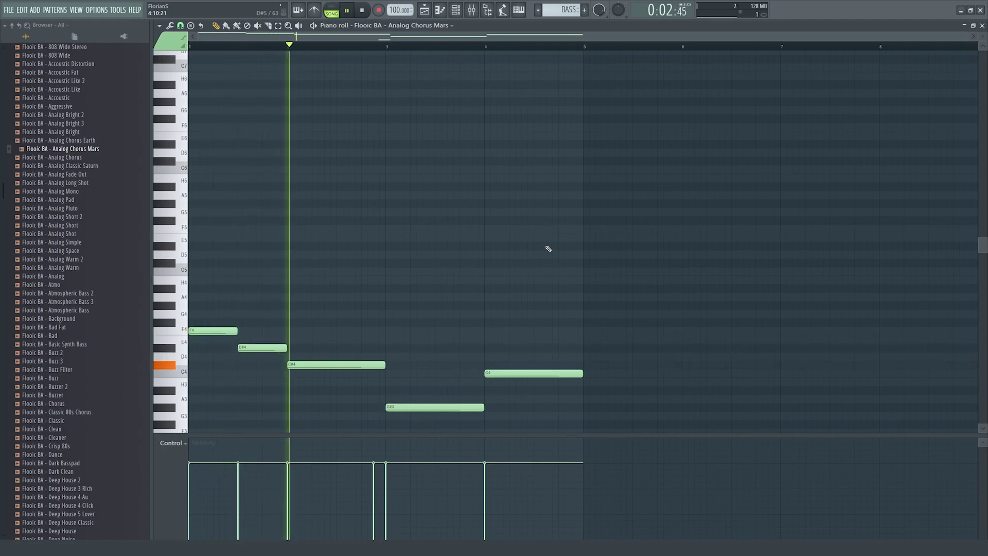
scroll(525, 255, "down", 6)
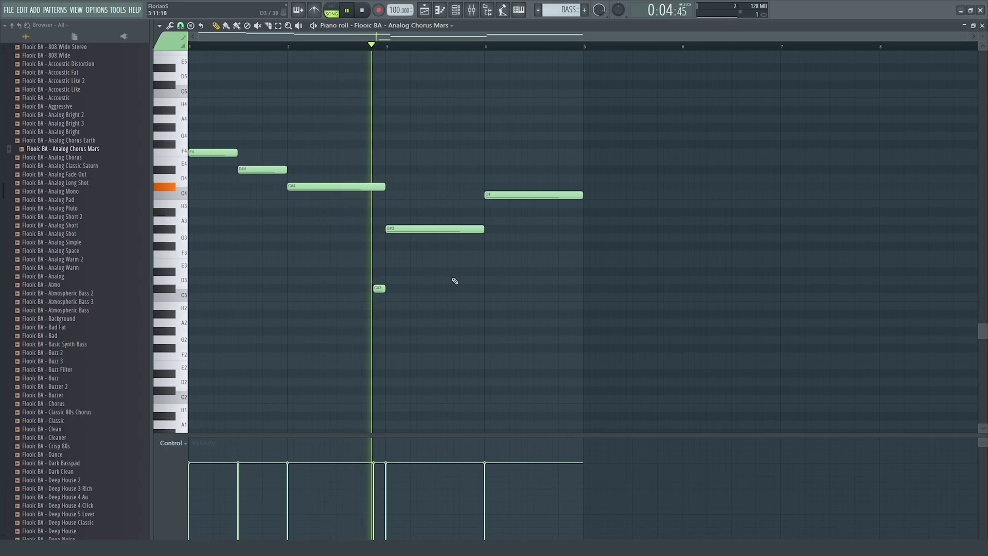
key("space")
left_click_drag(453, 216, 345, 337)
left_click(444, 286, "ctrl")
left_click_drag(448, 216, 426, 252)
key("ctrl+Up")
key("space")
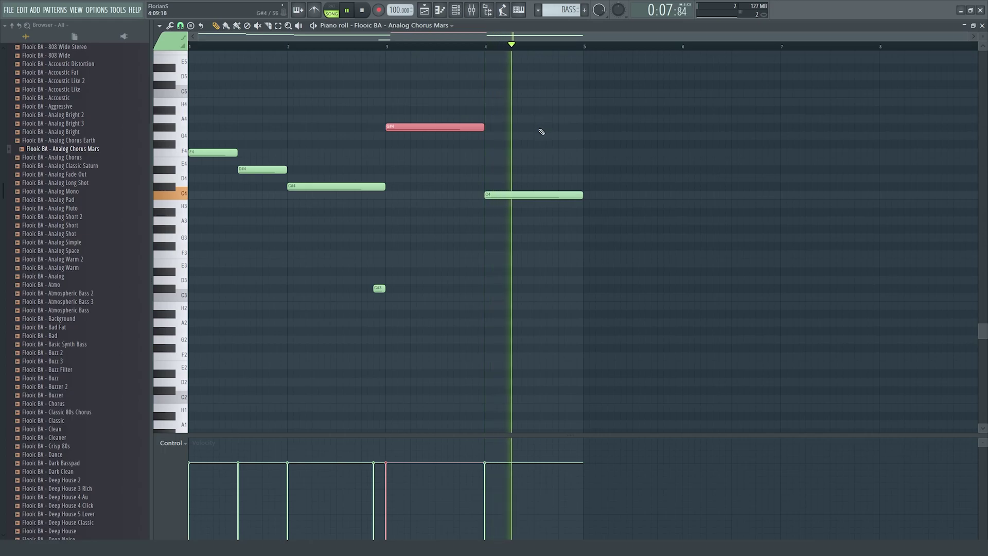
key("space")
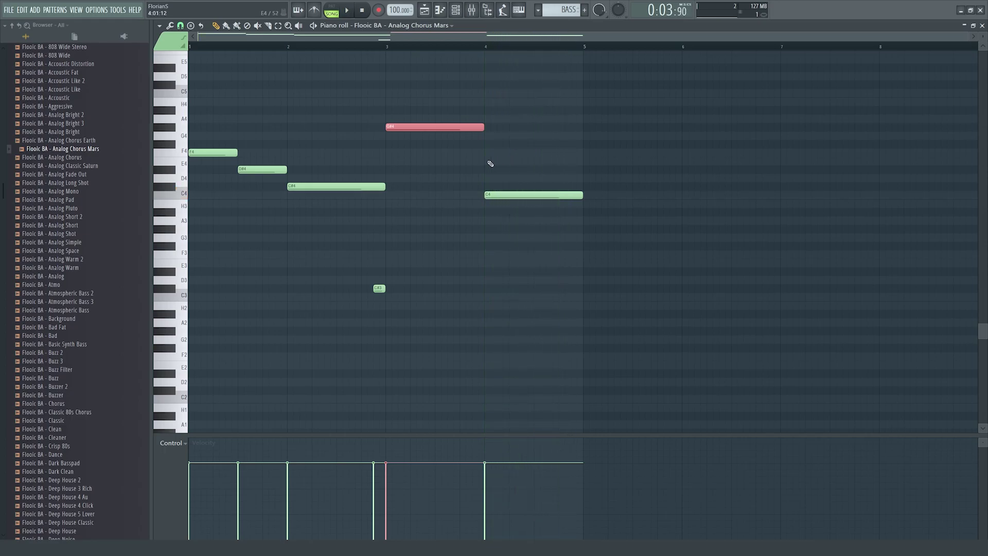
key("ctrl+Down")
left_click(493, 151, "ctrl")
key("ctrl+Up")
scroll(487, 157, "up", 3)
- Set the bass channel's portamento time to 0:22 while the song plays, and close the channel settings and Channel rack
key("space")
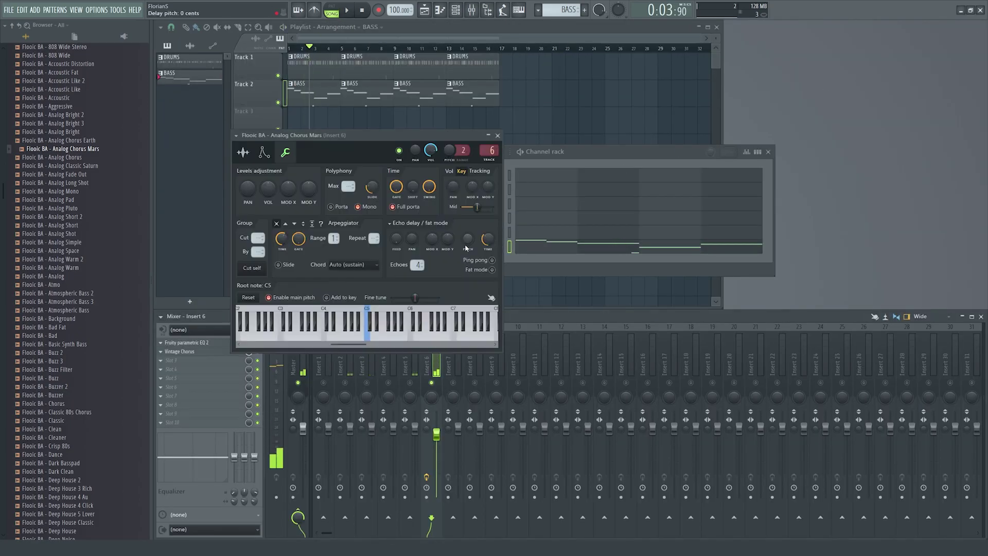
key("space")
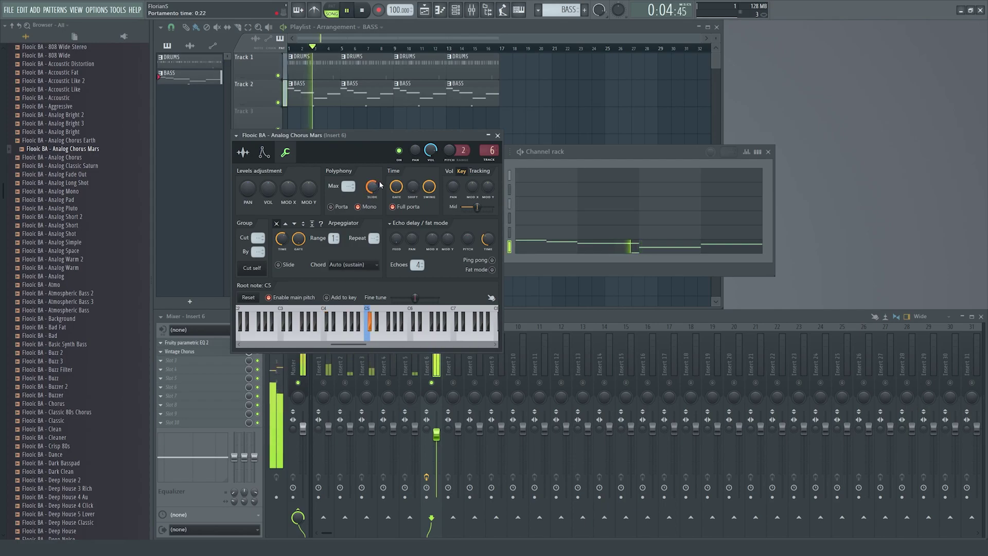
left_click(488, 135)
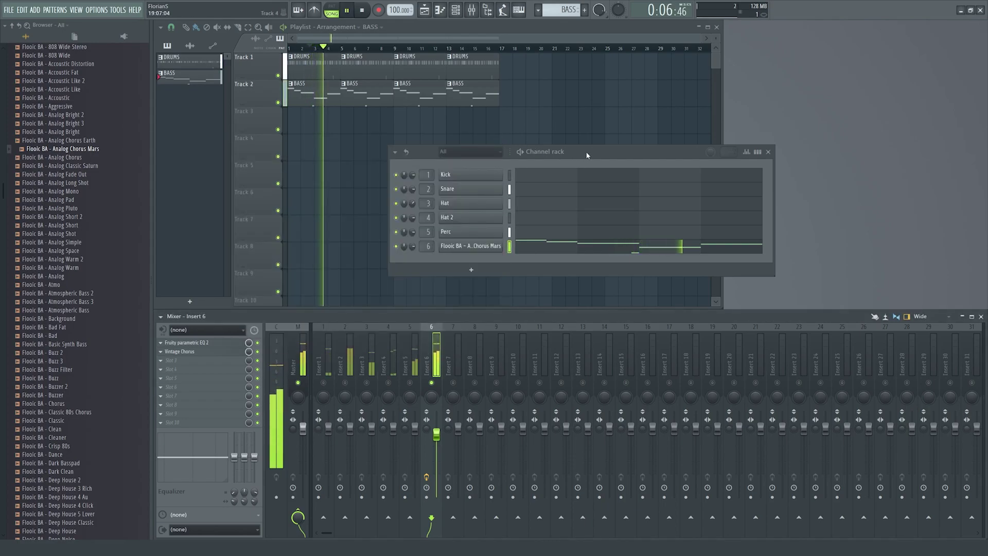
left_click(768, 156)
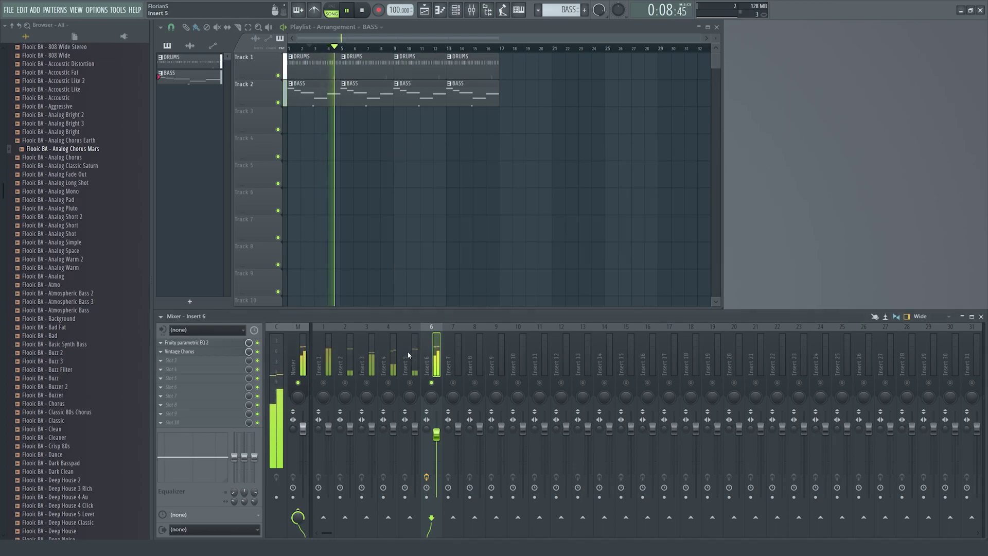
key("space")
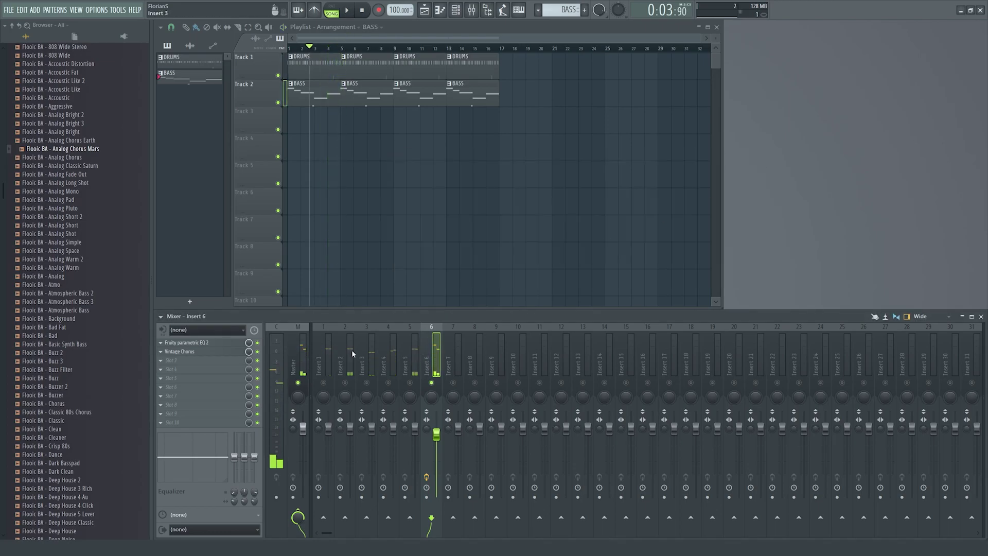
- Set the band 1 high-pass in Insert 6's Fruity parametric EQ 2 to 25 Hz, play the result, and close the EQ
left_click(186, 343)
mouse_move(249, 218)
left_mouse_down()
mouse_move(303, 217)
mouse_move(238, 232)
mouse_move(278, 223)
mouse_move(245, 218)
left_mouse_up()
key("space")
key("space")
key("space")
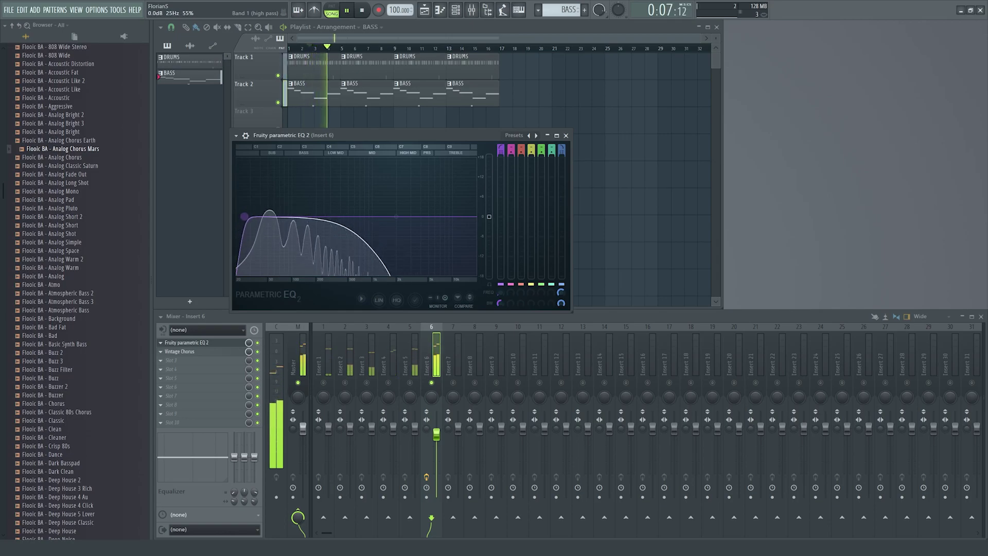
left_click(566, 135)
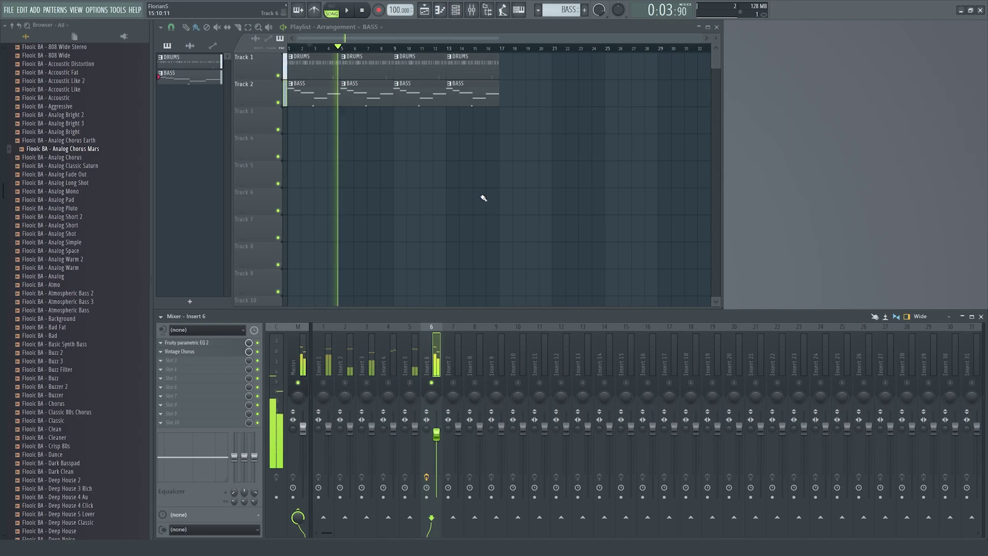
key("space")
right_click(440, 382)
key("s")
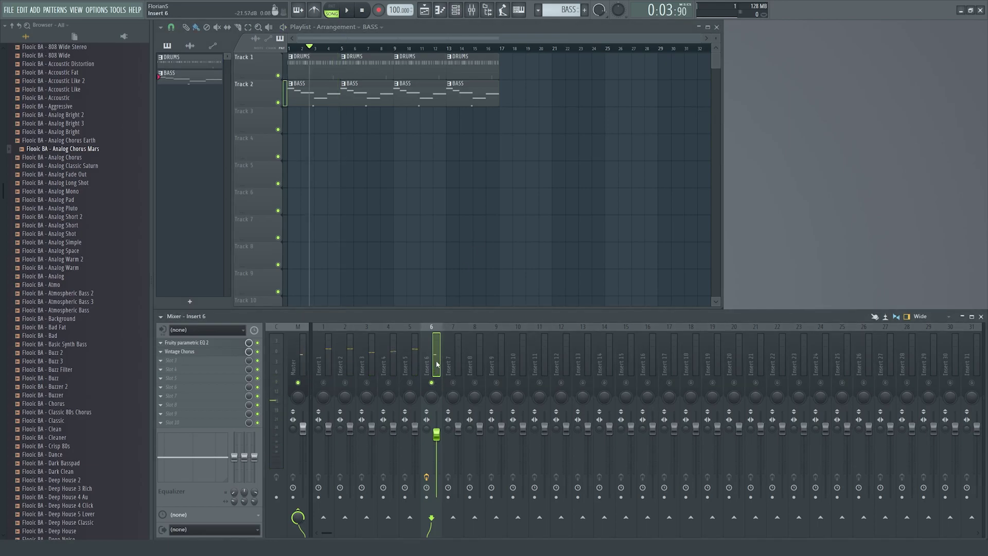
- Create a new pattern named MELODIE
key("F4")
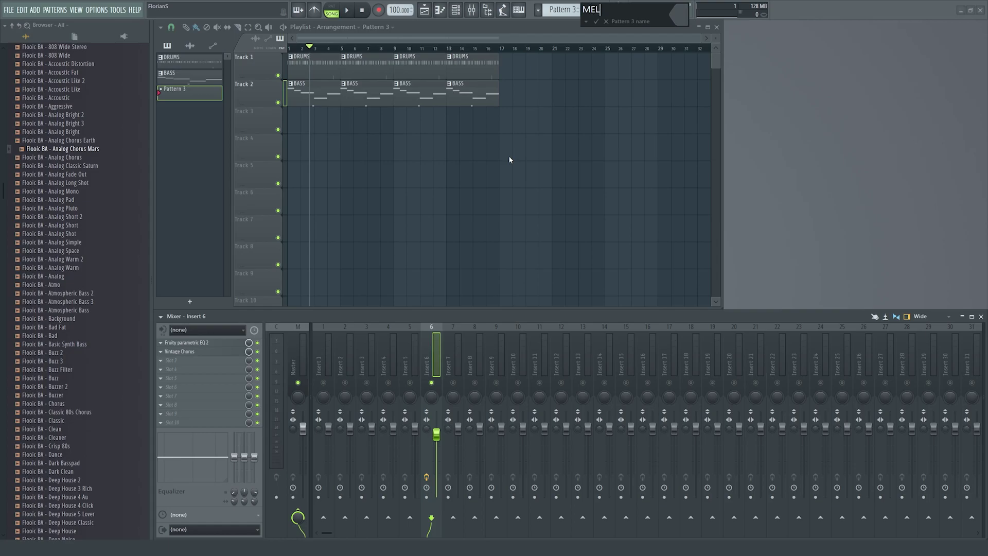
type("MELODIE")
key("Return")
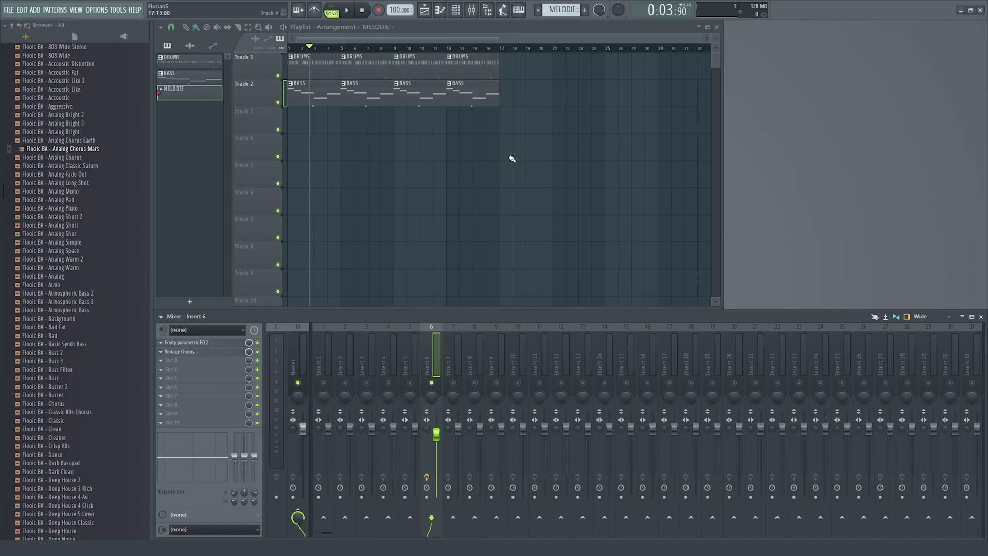
- Place the MELODIE pattern on Track 3 as a four-bar clip from bar 1 and duplicate it three times in a row
left_click(316, 126)
left_click_drag(325, 127, 387, 119)
scroll(325, 121, "up", 4)
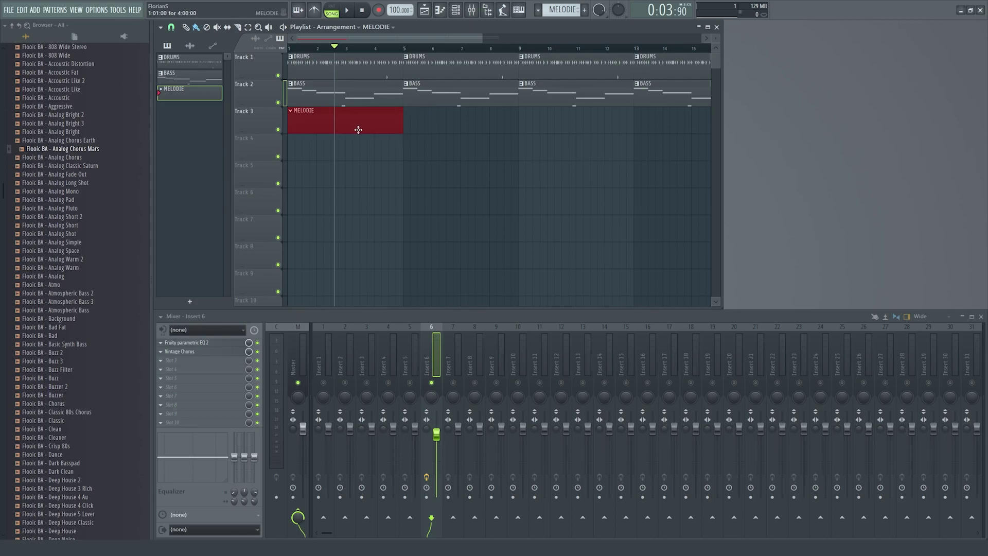
key("ctrl+b")
key("ctrl+b")
key("ctrl+b")
scroll(401, 149, "down", 4)
scroll(265, 138, "up", 6)
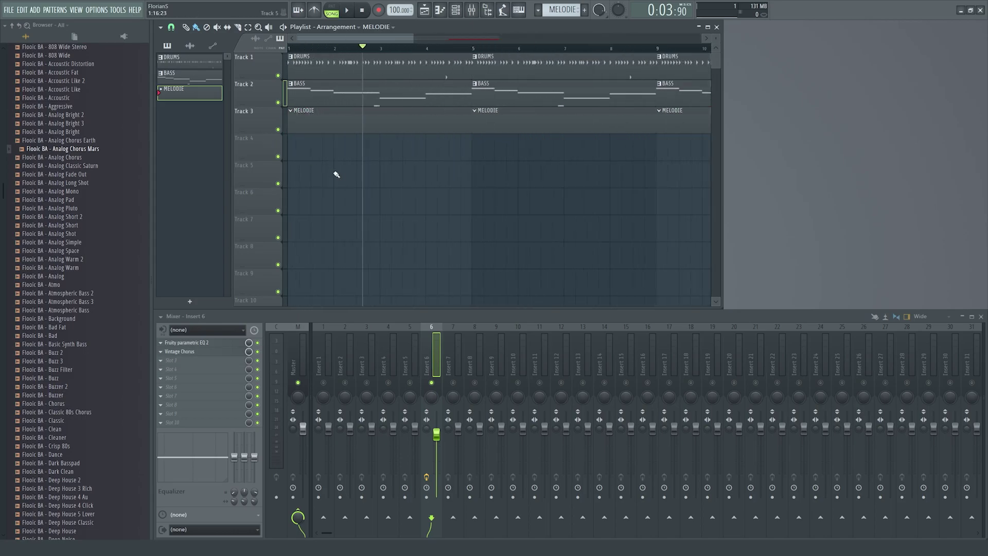
- Leave only the bass and MELODIE playlist tracks active and return the song position to the start
right_click(278, 103)
left_click(278, 129)
left_click(362, 10)
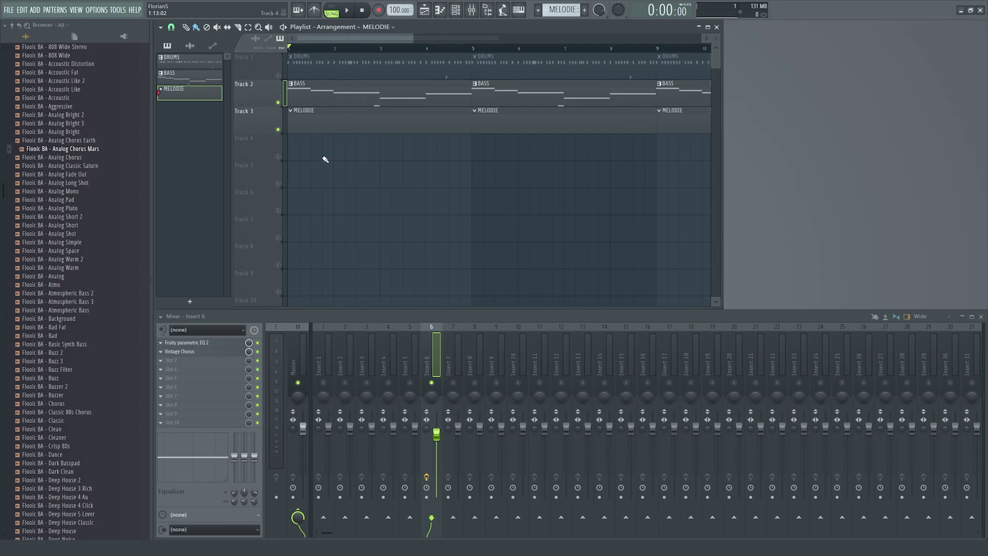
- Swap the expanded Bass sample folder for Flooic KY - Keys and bring up the Channel rack over the playlist
scroll(68, 199, "up", 9)
left_click(78, 141)
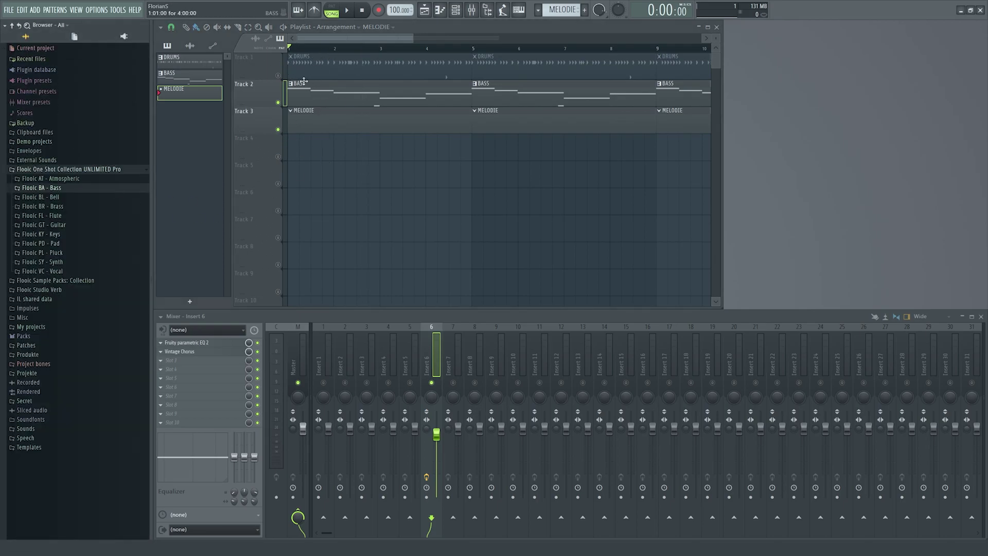
left_click(78, 235)
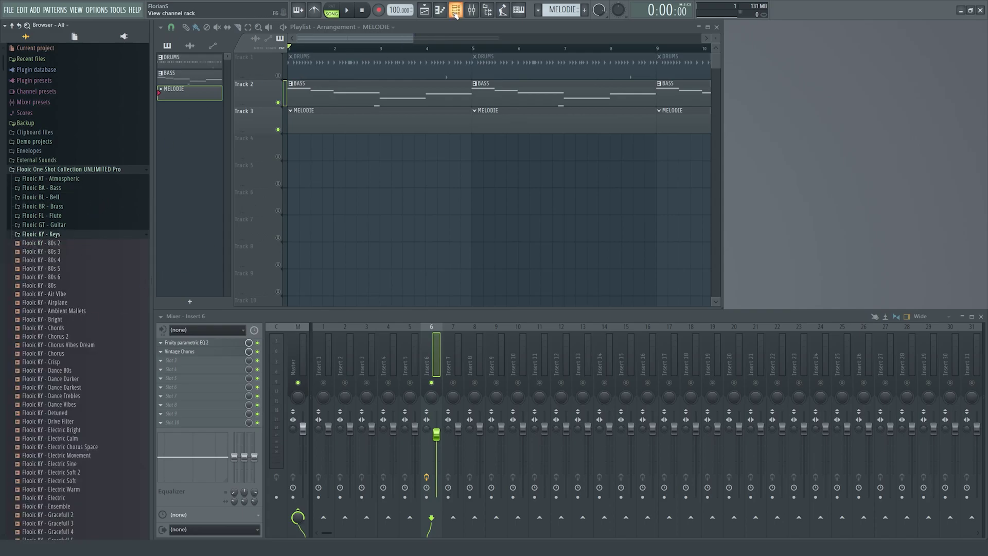
left_click(456, 10)
left_click_drag(427, 157, 433, 169)
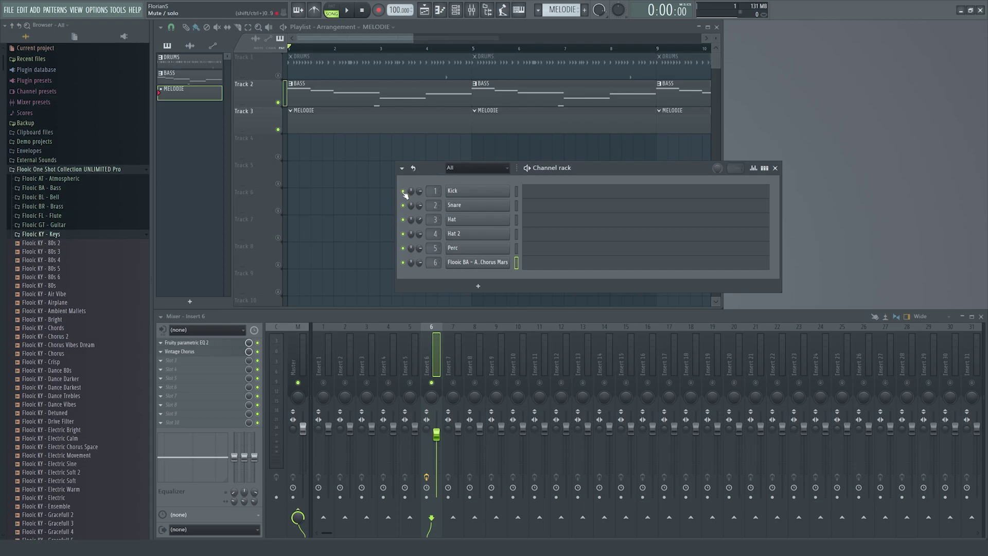
- Look through the Flooic PL - Pluck and Flooic SY - Synth sample folders for a melody sound
left_click(58, 234)
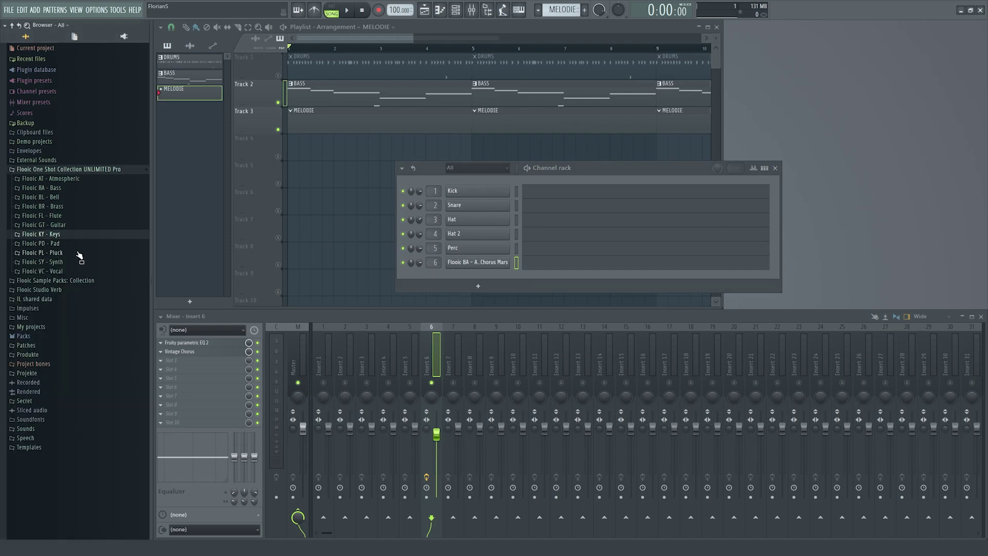
left_click(80, 253)
left_click(81, 254)
left_click(81, 261)
left_click(81, 260)
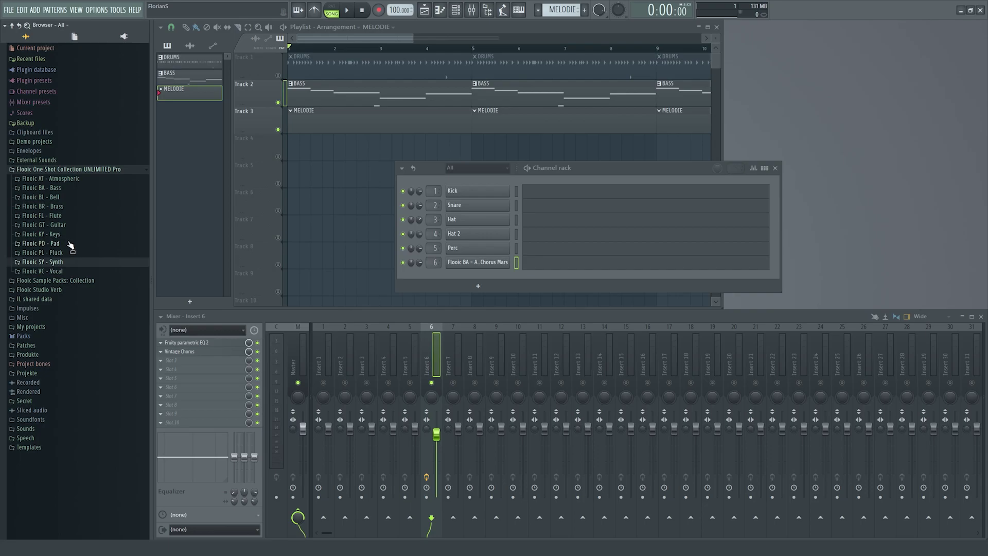
- Add the Flooic PD - Classic pad sample as a new channel and enable its mixer track, Insert 8
left_click(71, 244)
scroll(81, 346, "down", 8)
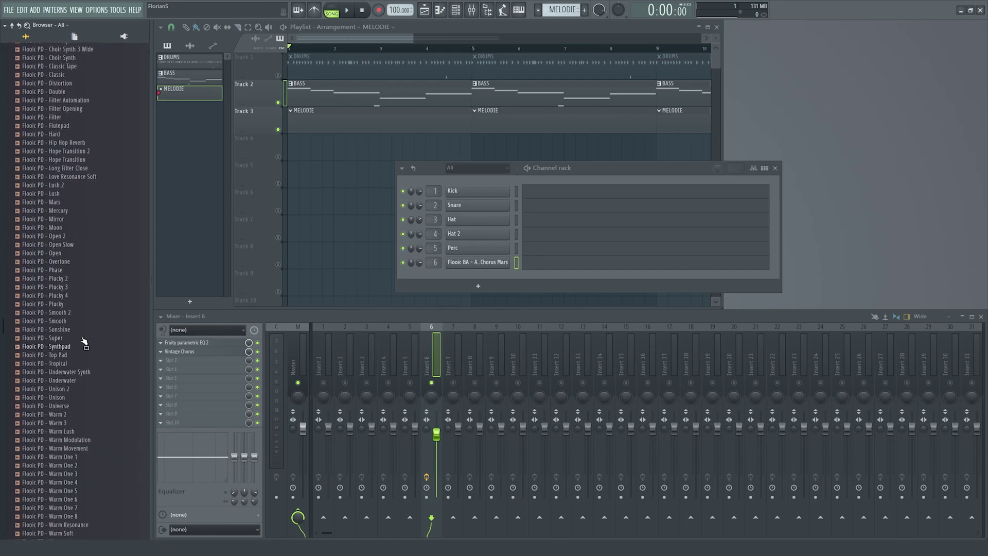
scroll(98, 344, "down", 1)
scroll(96, 342, "up", 6)
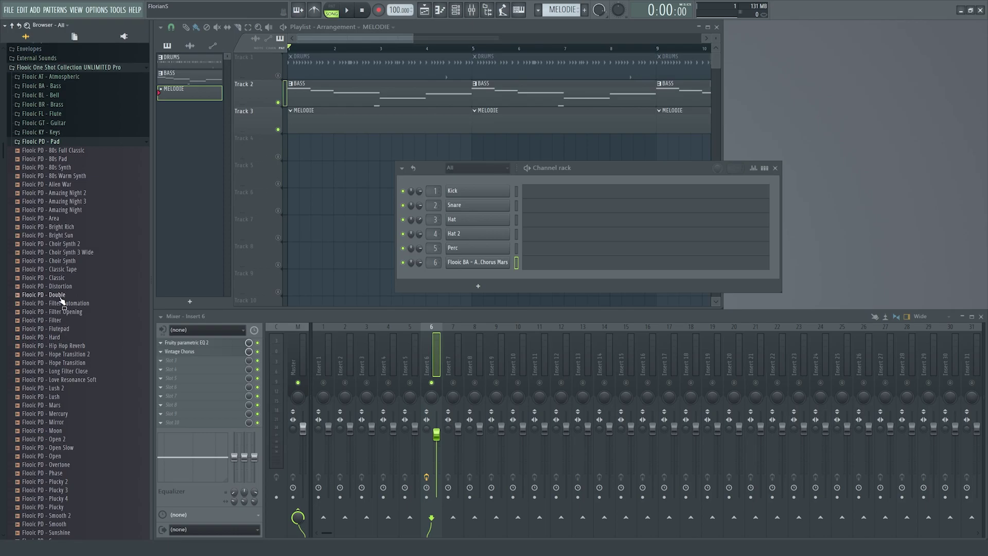
left_click_drag(62, 278, 435, 278)
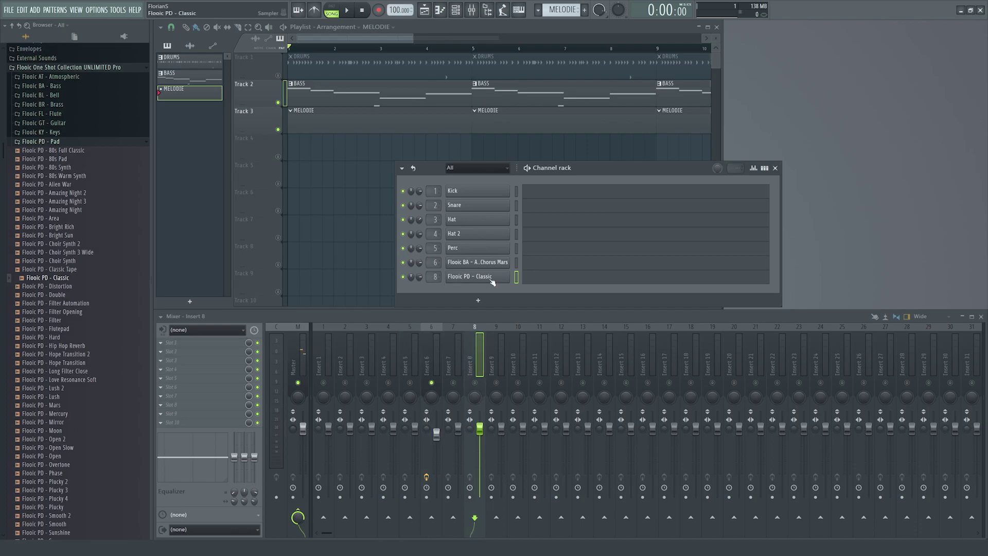
left_click(475, 383)
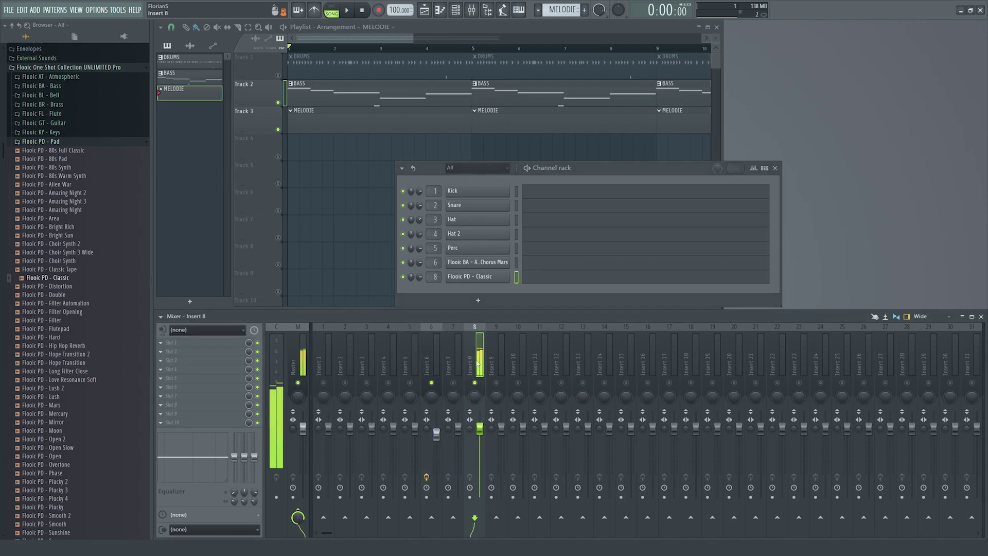
- Audition the Flooic PD - Classic channel and delete it from the Channel rack
right_click(486, 280)
left_click(524, 334)
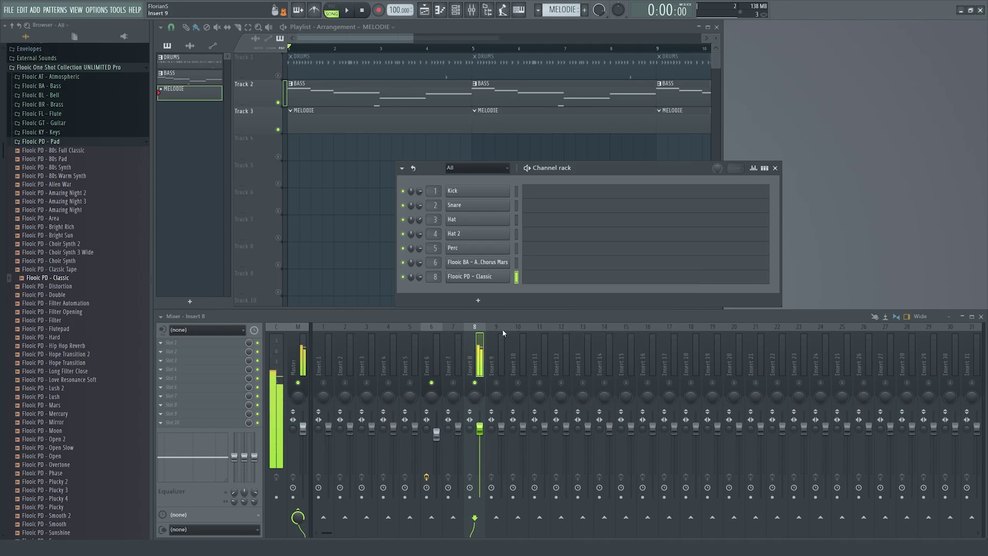
left_click(358, 14)
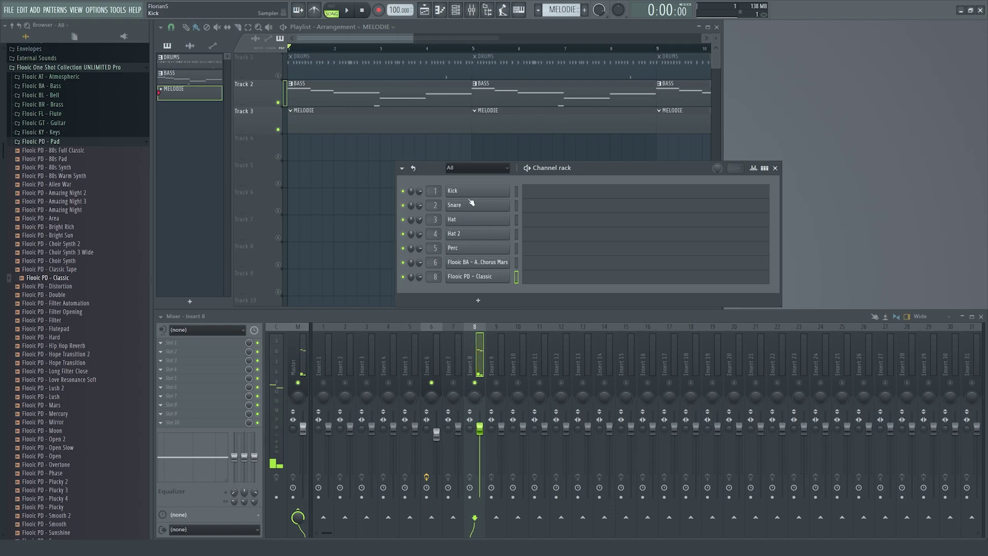
right_click(486, 276)
left_click(524, 373)
left_click(524, 307)
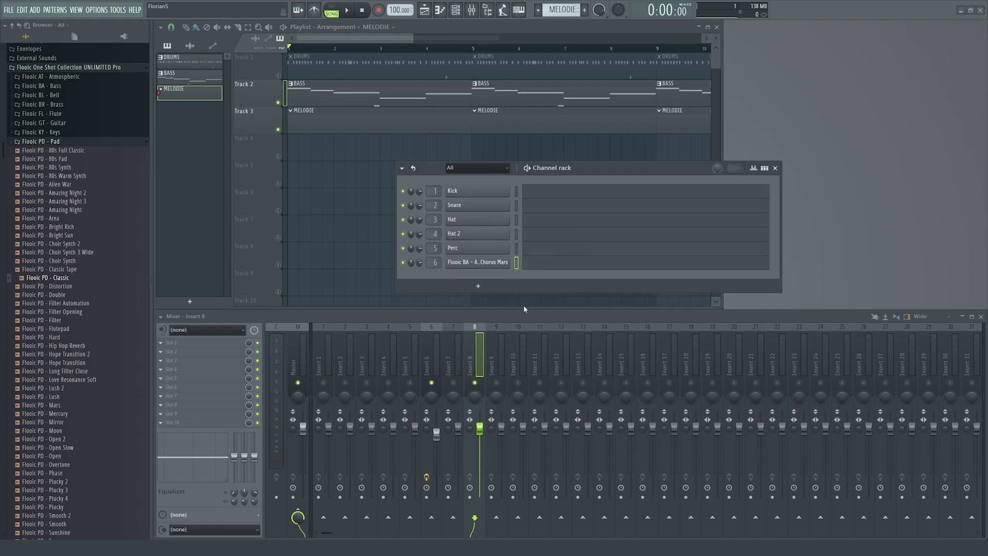
- Open the Flooic PL - Pluck folder and preview the Flooic PL - Epic Flute sample
left_click_drag(430, 168, 460, 169)
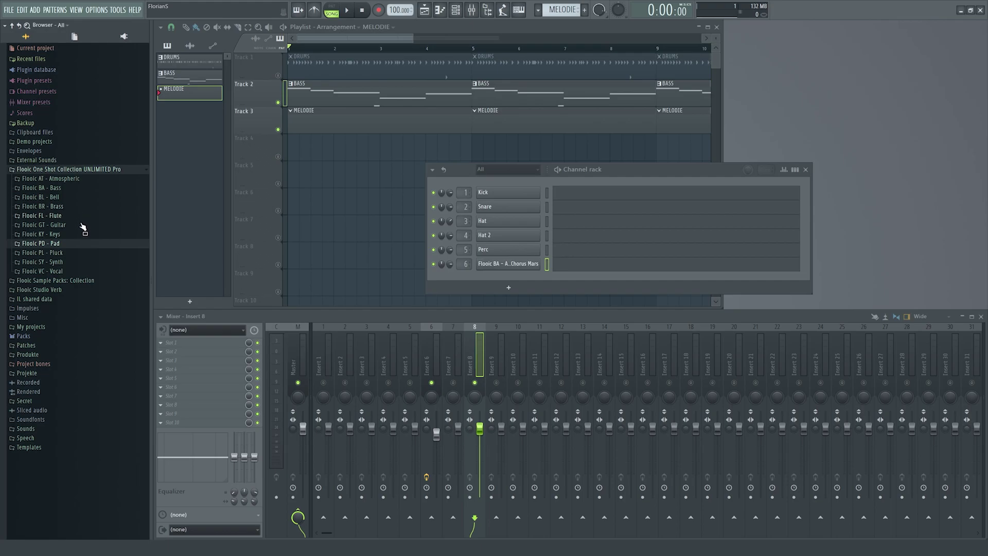
left_click(78, 253)
scroll(73, 278, "down", 10)
left_click(71, 239)
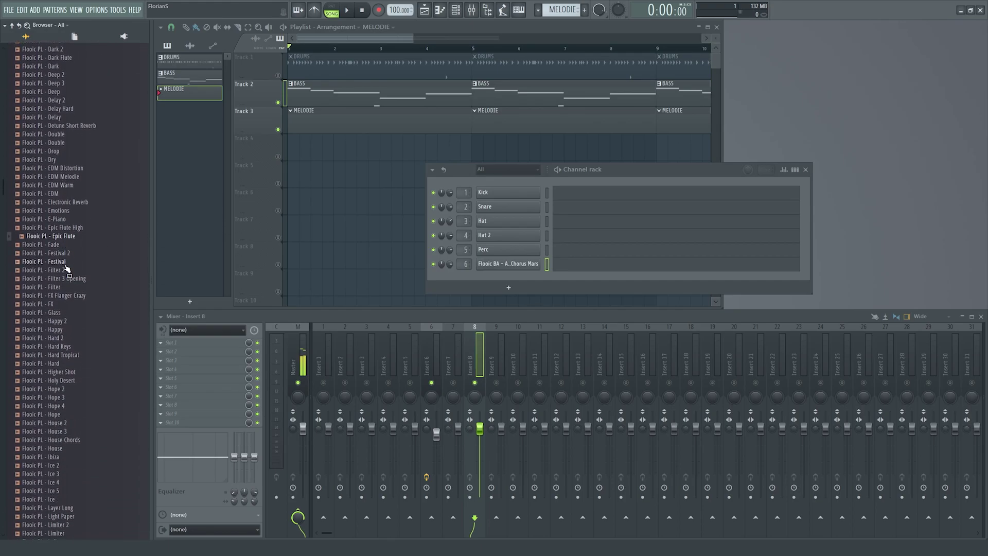
- Preview pluck samples and add Flooic PL - FX Flanger Crazy as a new channel routed to mixer track Insert 7
left_click(77, 271)
left_click(74, 295)
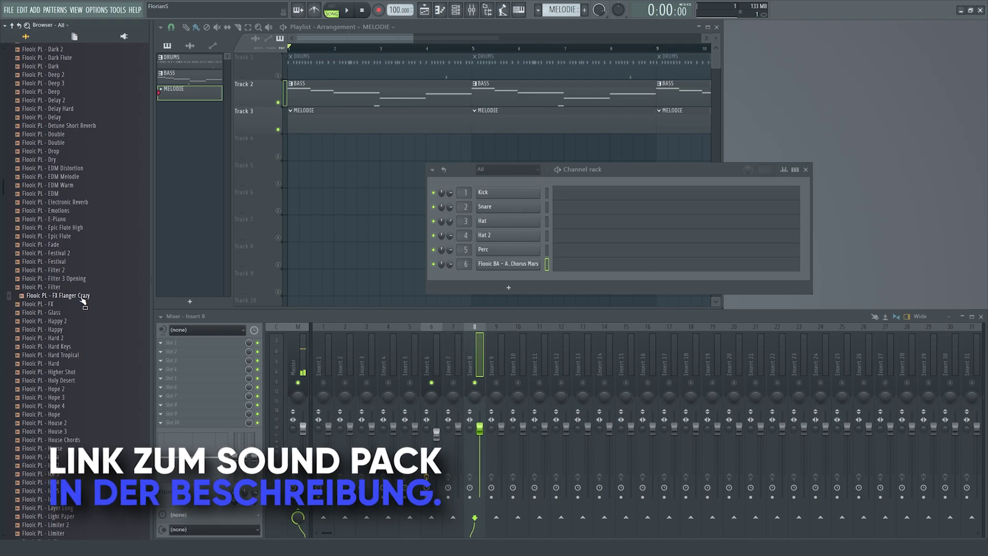
left_click_drag(64, 300, 466, 278)
scroll(466, 278, "up", 8)
scroll(467, 277, "up", 1)
scroll(468, 279, "down", 2)
left_click(514, 171)
left_click(515, 182)
left_click_drag(458, 171, 453, 141)
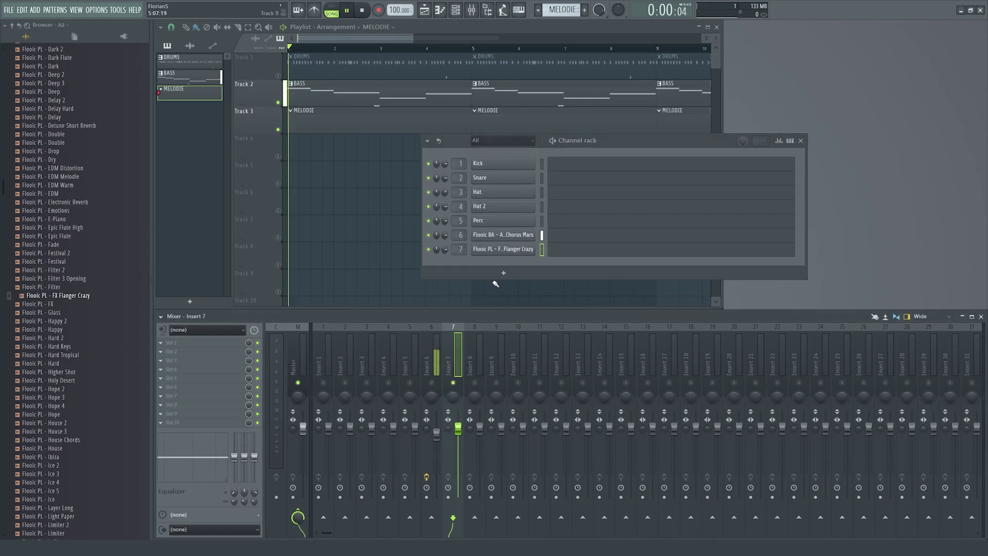
- Unmute the bass track, Insert 6, alongside Insert 7 in the mixer and play the arrangement from the start
left_click(307, 49)
key("space")
key("space")
left_click(426, 368)
key("space")
left_click(730, 143)
key("space")
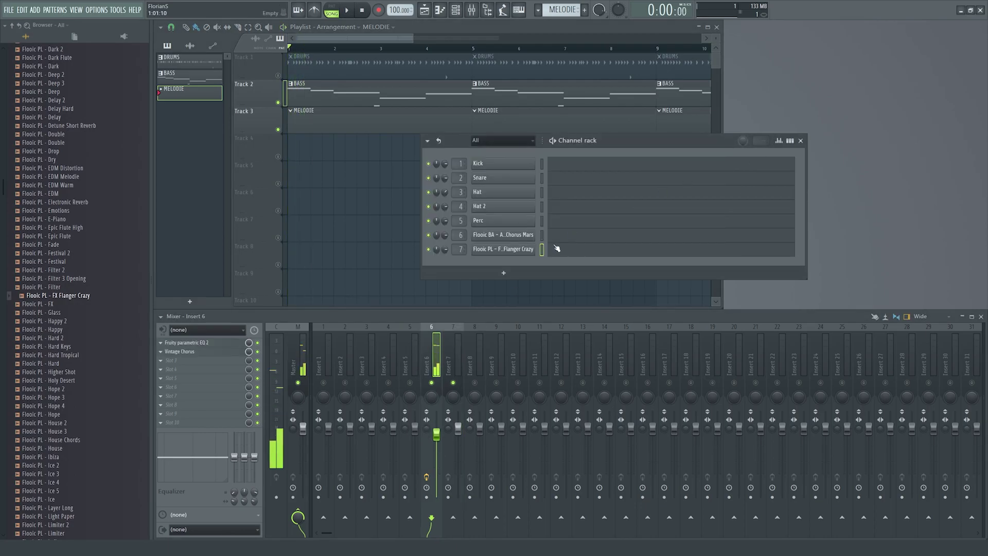
- Place the rising notes F4, C5, F5 and G#5 at the start of the FX Flanger Crazy channel's pattern and play them
left_click(558, 248)
left_click_drag(244, 271, 195, 248)
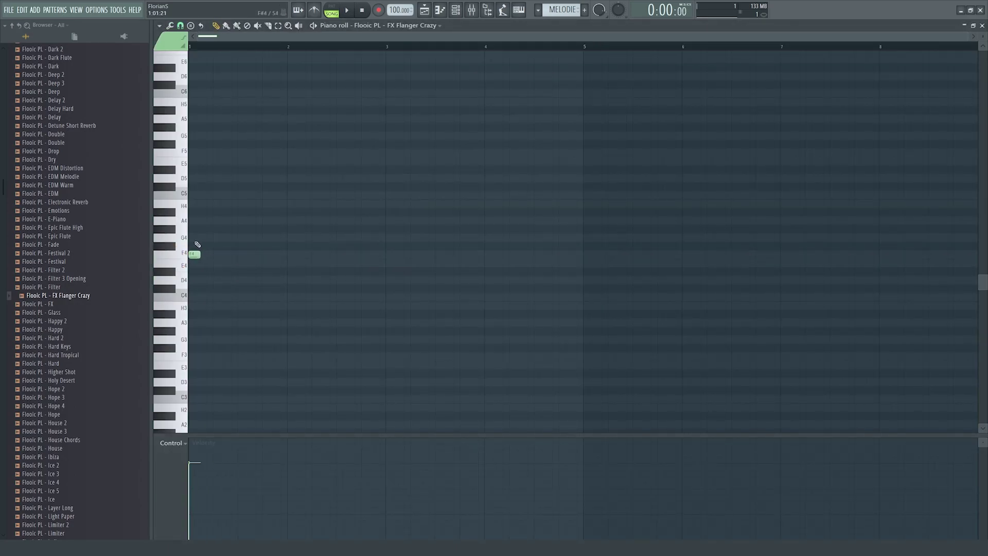
left_click_drag(205, 204, 216, 152)
left_click(210, 169)
left_click_drag(227, 120, 227, 133)
key("space")
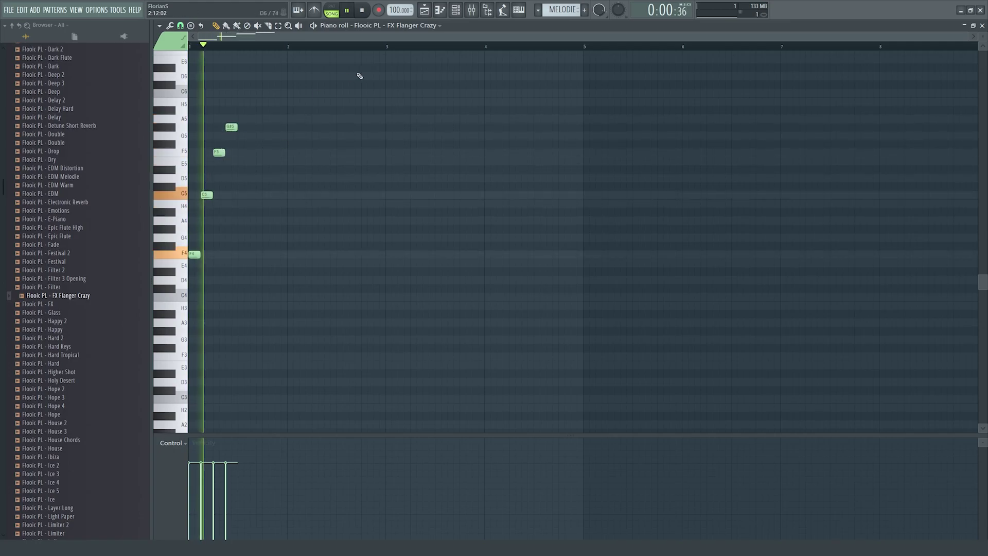
key("space")
left_click(982, 25)
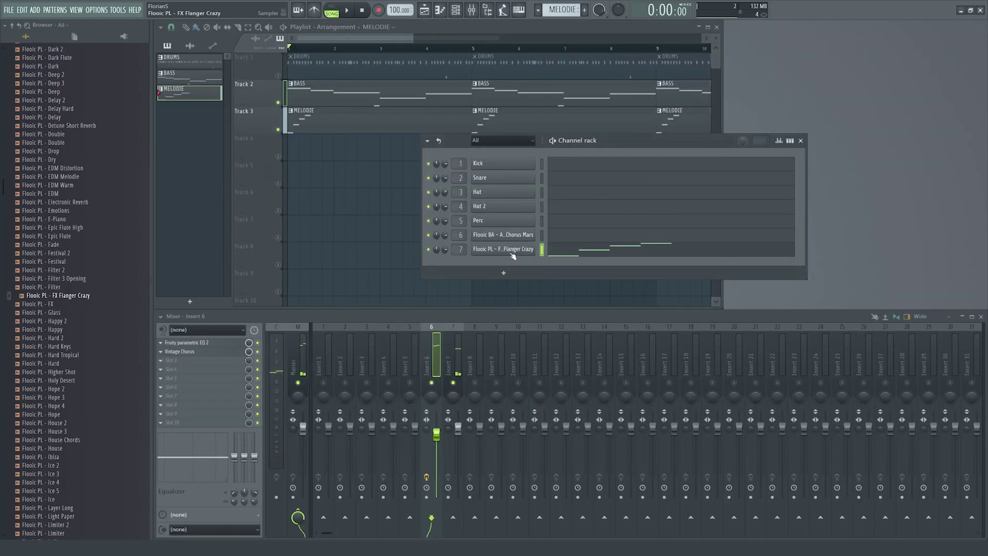
- Shape the FX Flanger Crazy channel's volume envelope with minimum attack and full hold and sustain, and audition a note
left_click(502, 249)
left_click(191, 78)
left_click_drag(188, 173, 188, 198)
left_click_drag(237, 173, 237, 139)
left_click_drag(204, 173, 205, 144)
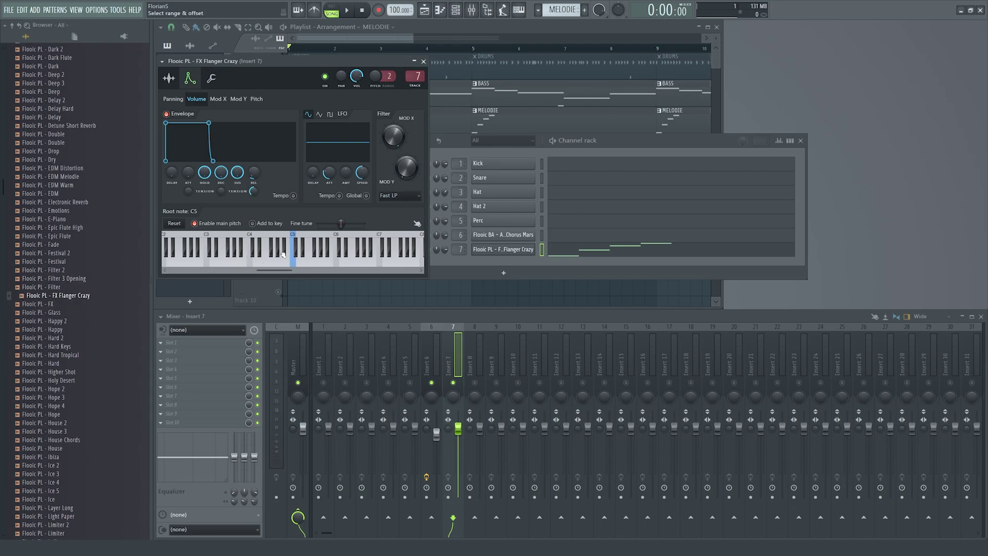
left_click(296, 264)
left_click(423, 62)
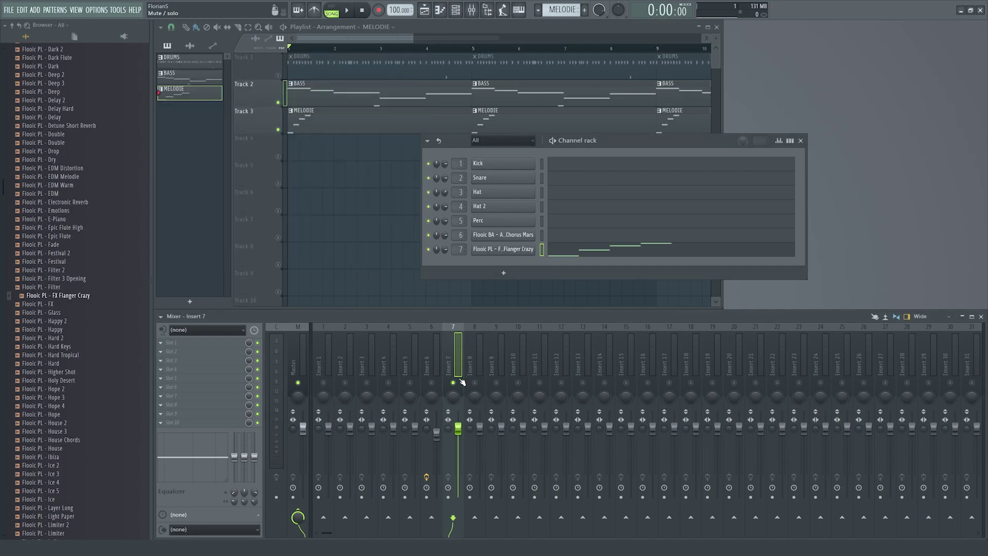
- Try a 100% decay time in the FX Flanger Crazy volume envelope and play the arrangement to check the sound
left_click(503, 249)
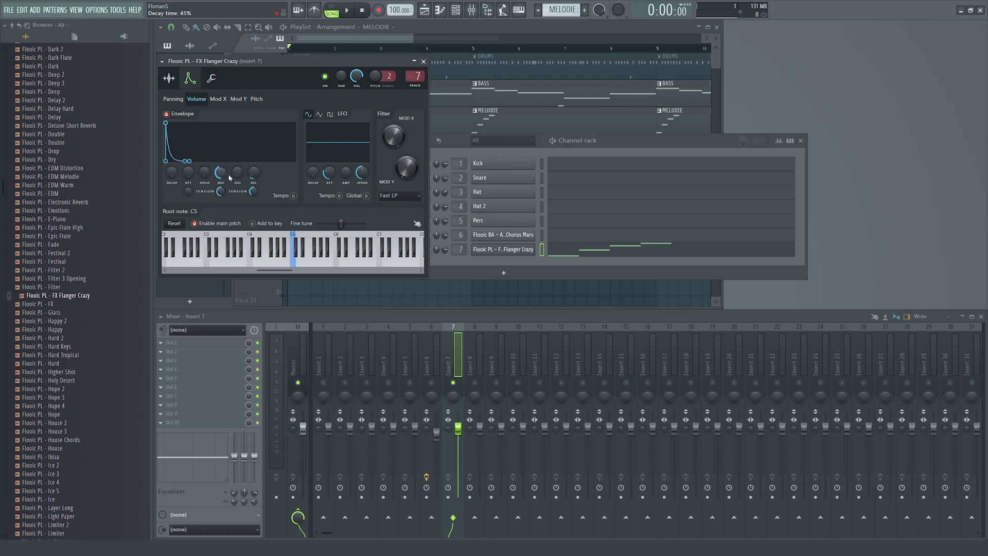
left_click_drag(222, 173, 224, 144)
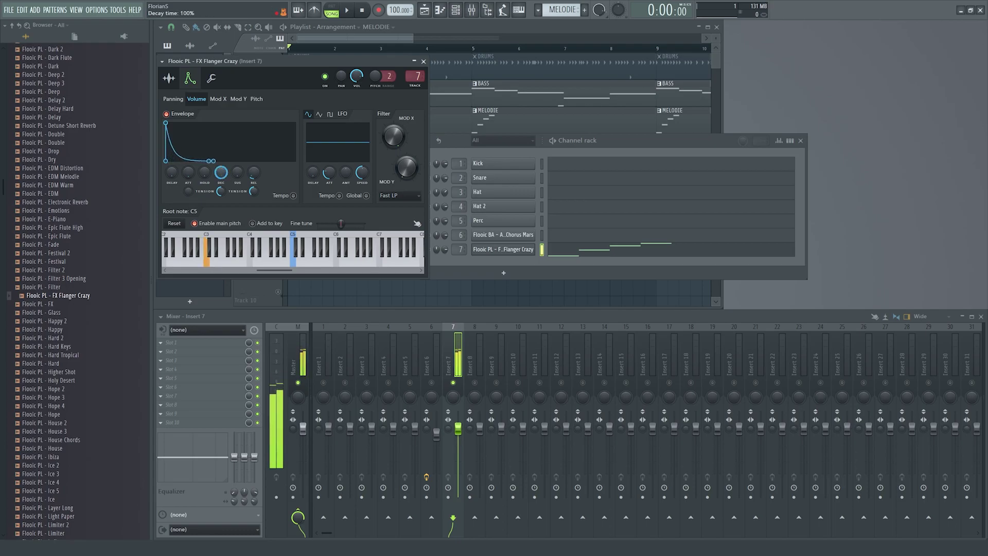
left_click_drag(224, 177, 226, 181)
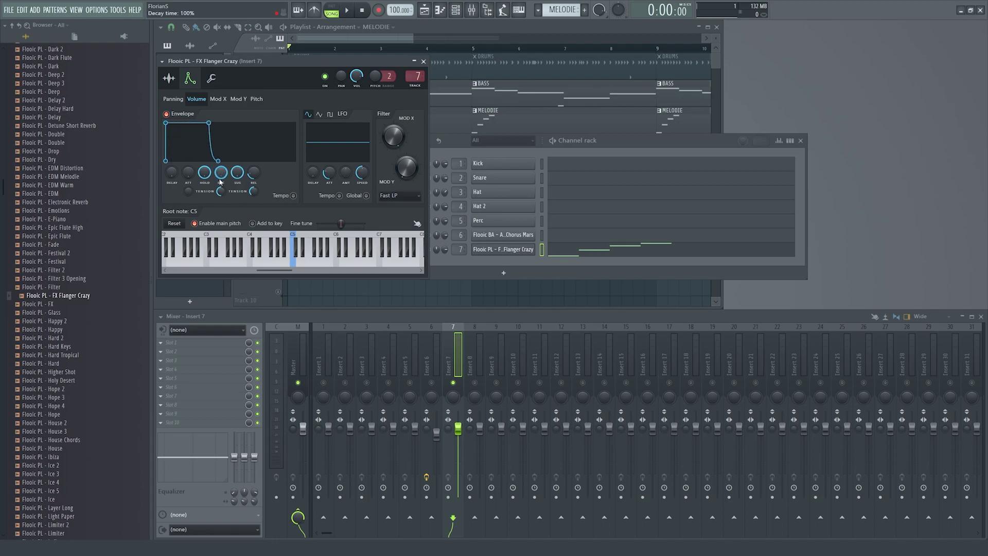
key("space")
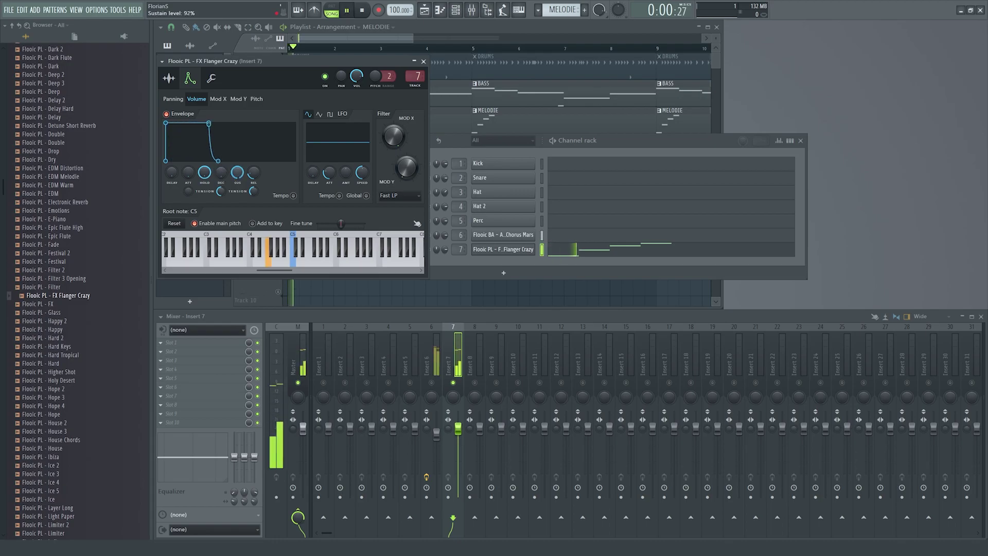
left_click(423, 61)
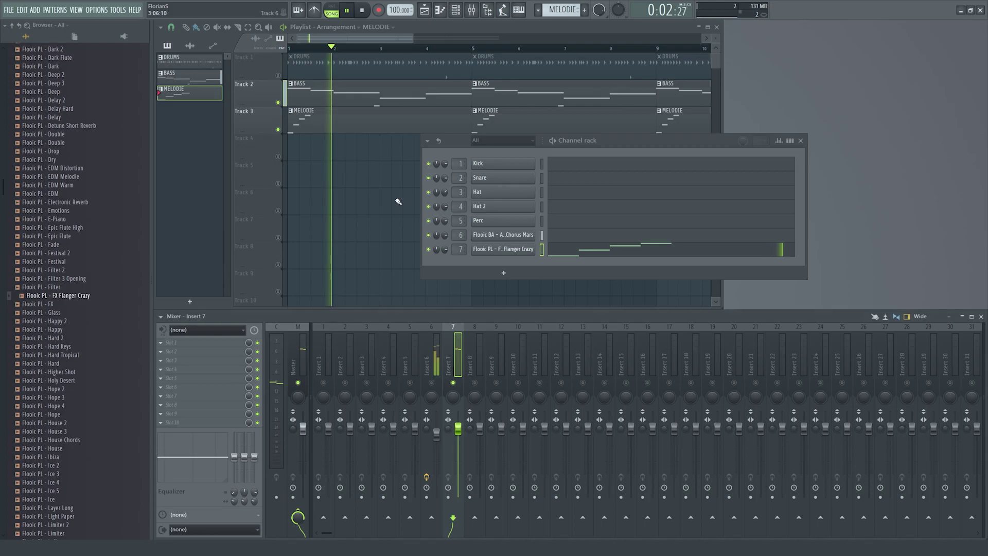
key("space")
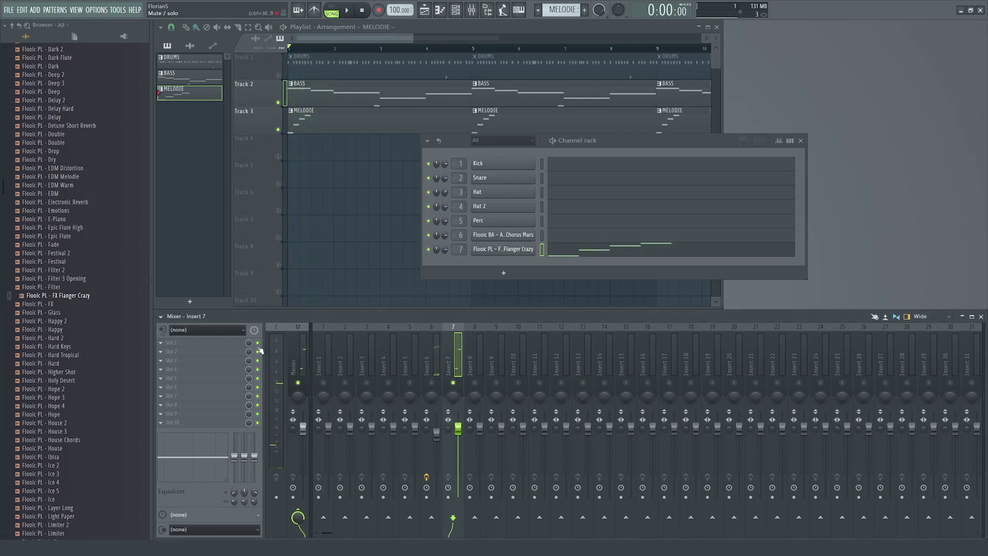
- Load the Flooic Studio Verb - Dream preset from the Flooic Studio Verb folder as an effect on mixer track Insert 7
scroll(98, 298, "up", 8)
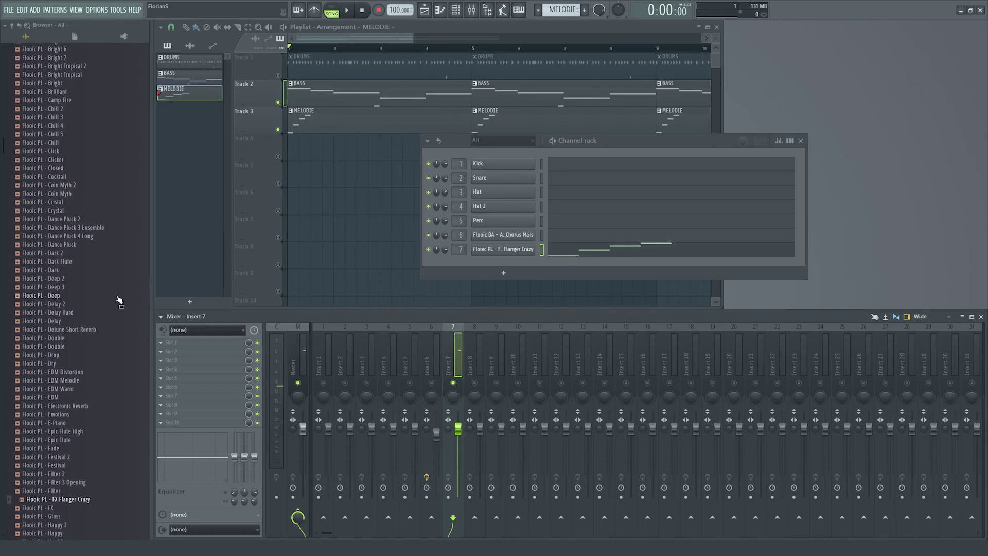
scroll(126, 303, "up", 16)
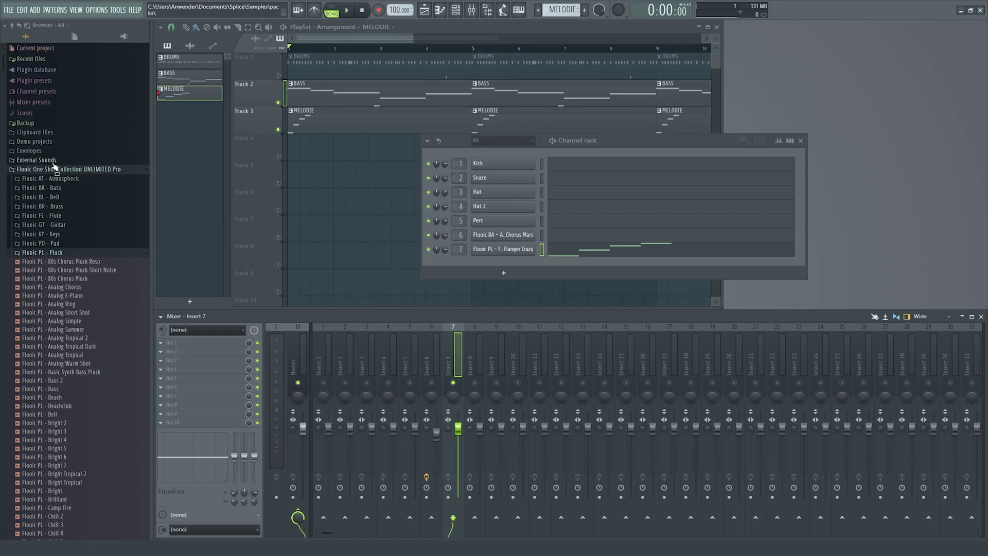
left_click(56, 169)
left_click(64, 187)
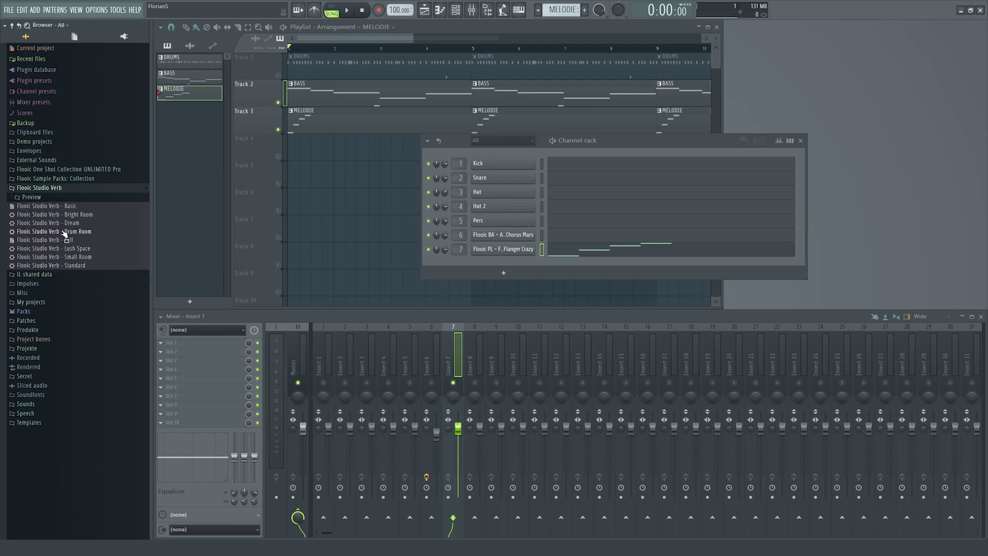
left_click_drag(63, 226, 85, 234)
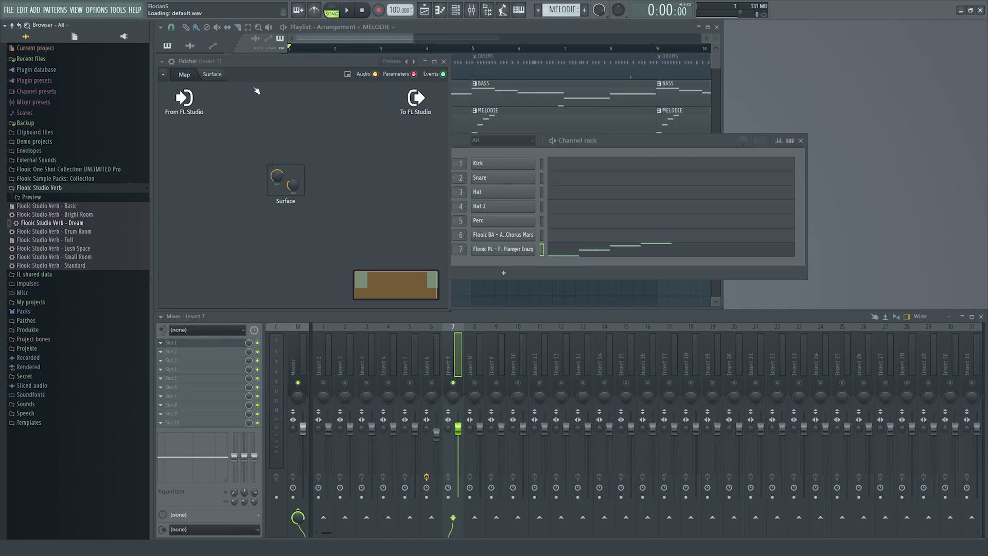
left_click_drag(239, 61, 582, 275)
- Set the Dream reverb's Sidechain Mode to 1, compare the sound during playback and close the effect
key("space")
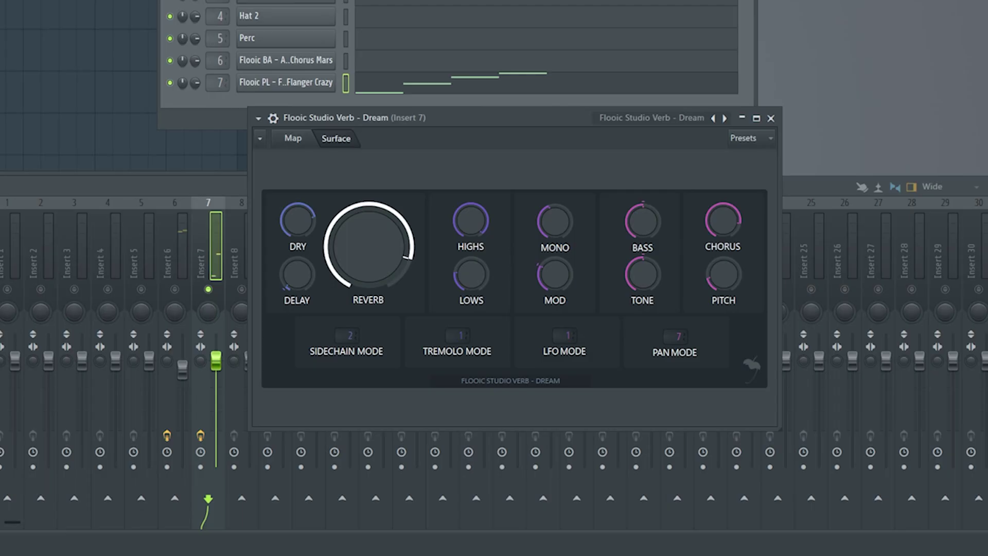
key("space")
left_click(354, 337)
key("space")
key("space")
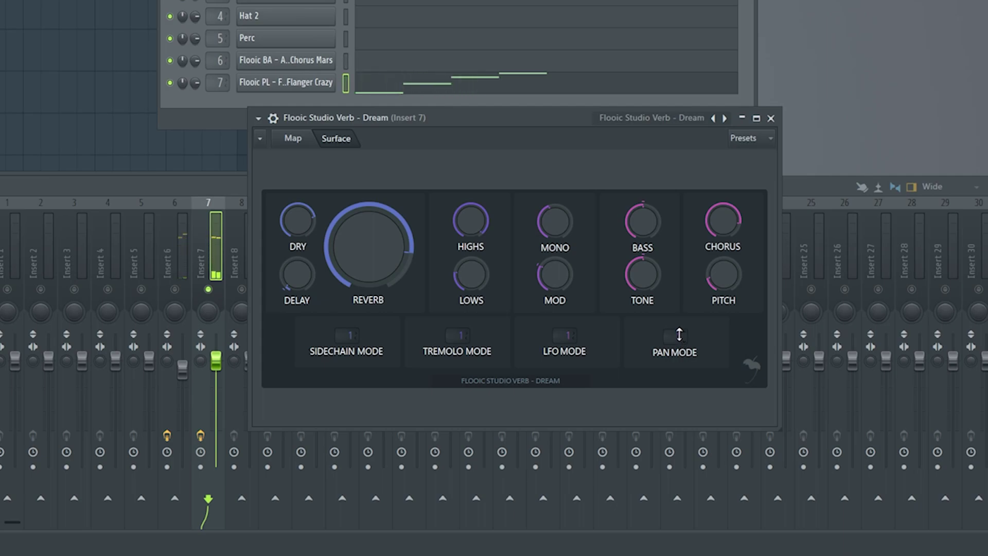
key("space")
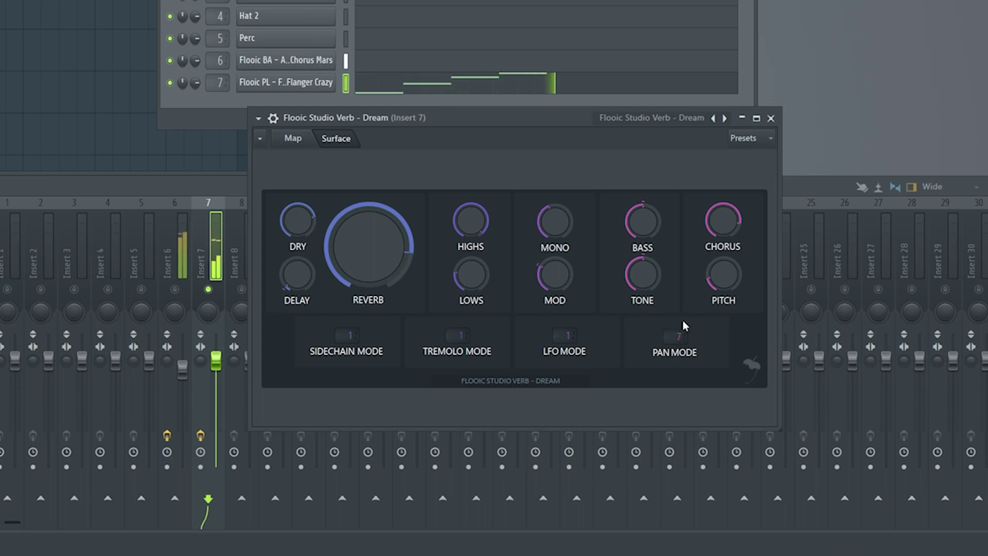
key("space")
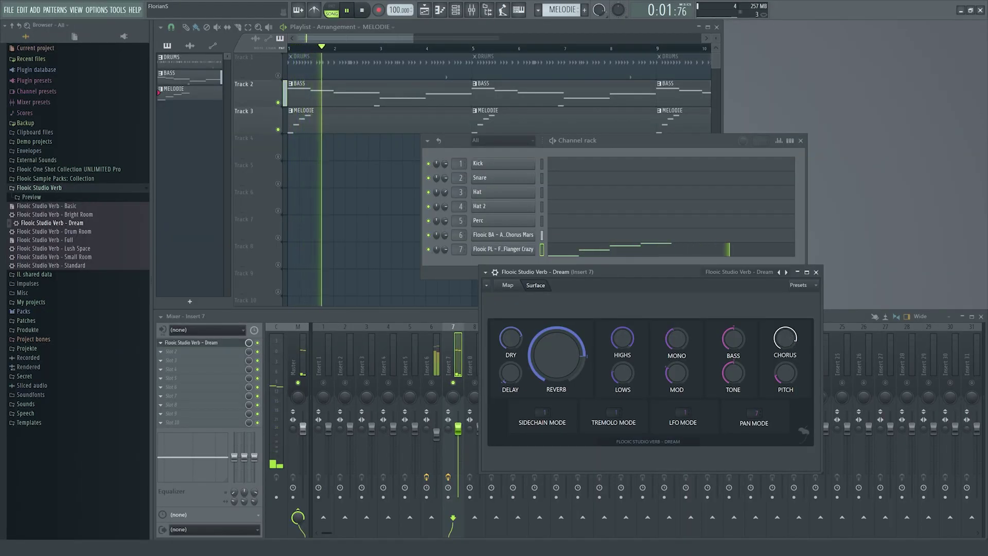
left_click(816, 272)
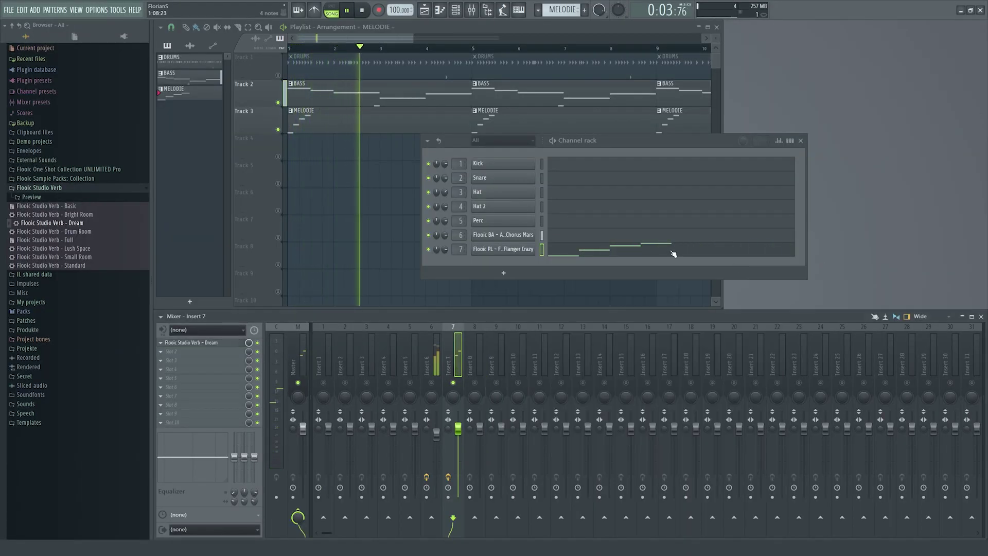
- Turn on the metronome and duplicate the four melody notes from bar 1 into bar 2
left_click(670, 252)
left_click(314, 11)
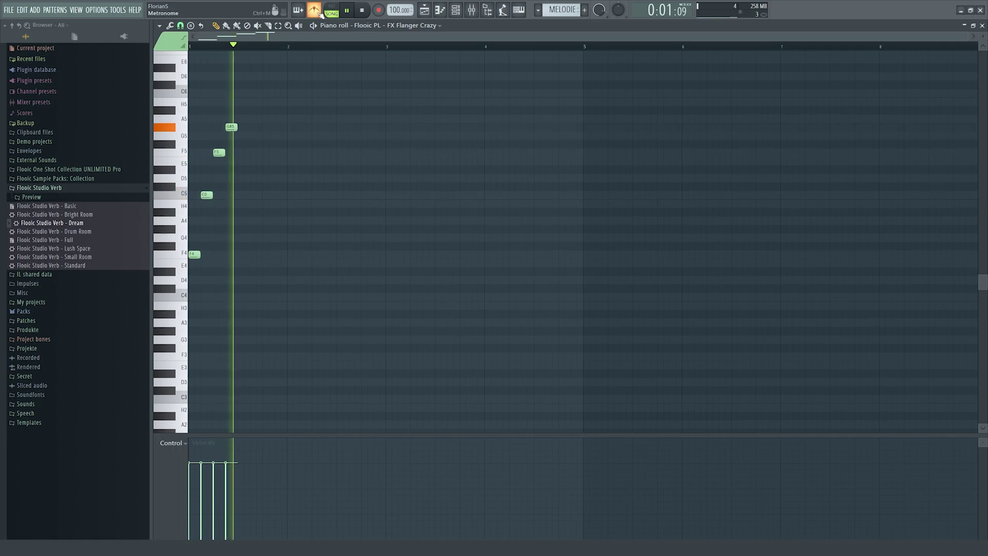
key("space")
key("ctrl+a")
key("ctrl+b")
key("space")
key("ctrl+d")
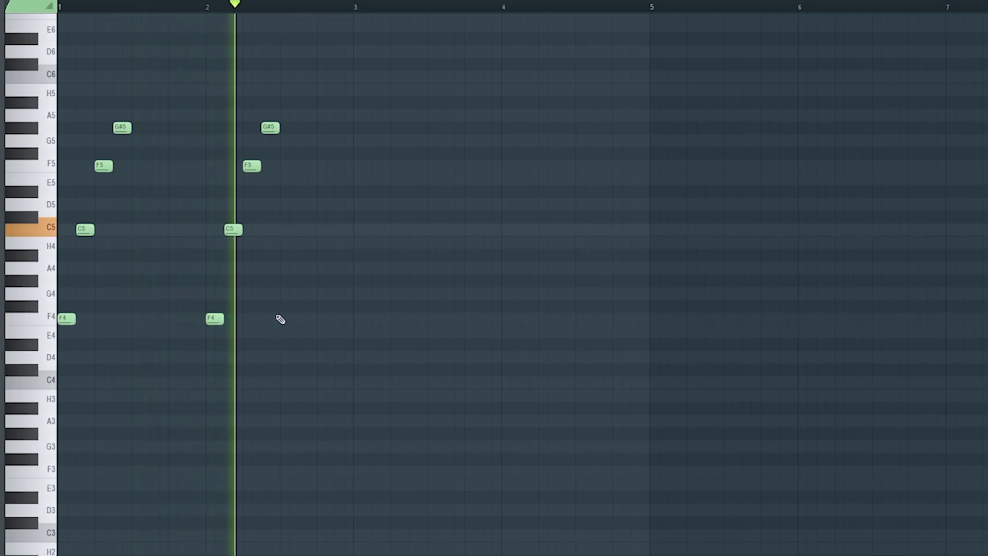
key("space")
- Add the notes D#4, G4, B4 and G5 in the second half of bar 2 and play from there
left_click(282, 344)
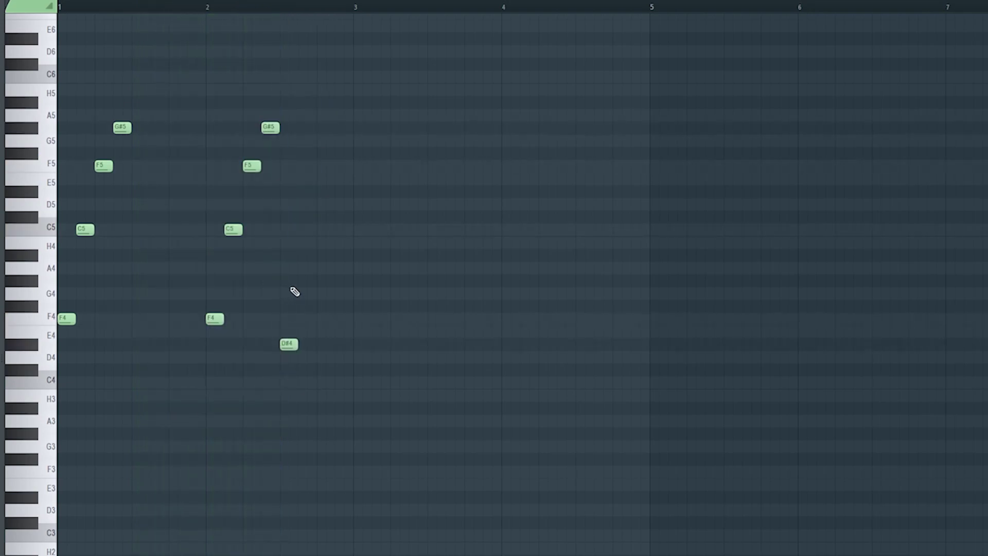
left_click_drag(295, 275, 296, 292)
left_click(301, 293)
left_click_drag(318, 246, 317, 256)
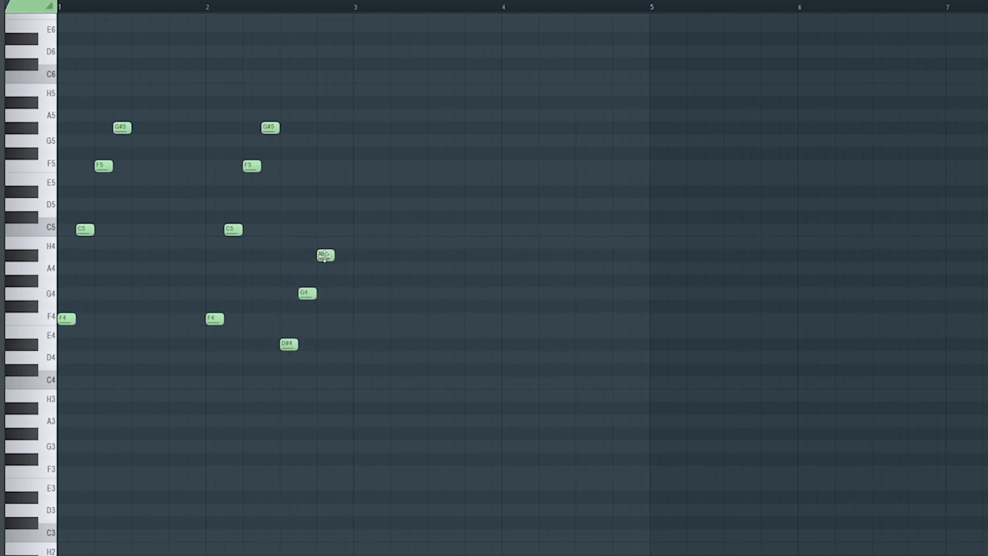
left_click_drag(337, 186, 335, 135)
key("space")
left_click(212, 9)
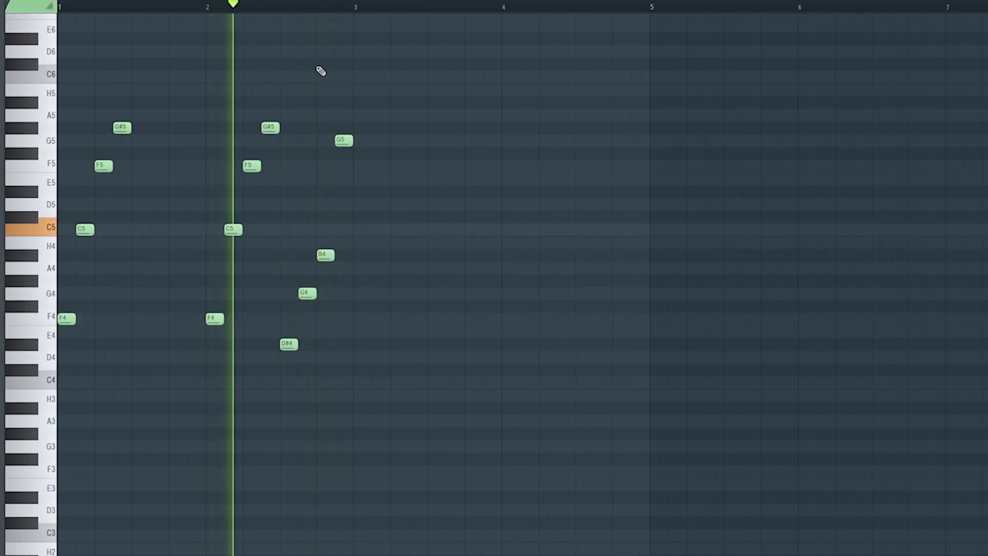
left_click(132, 9)
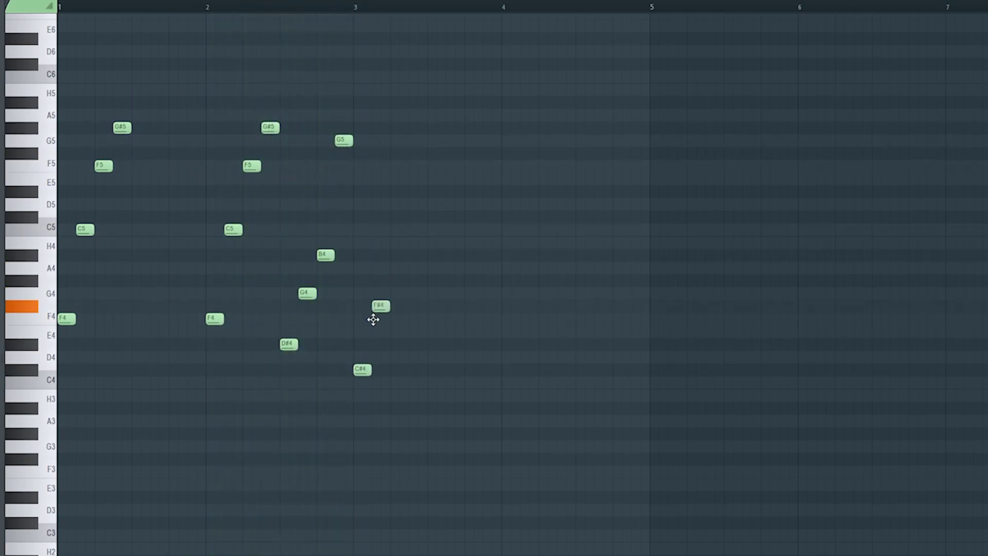
- Place C#4 and F4 at the start of bar 3, remove the A4 after them and play the melody
left_click_drag(374, 323, 378, 322)
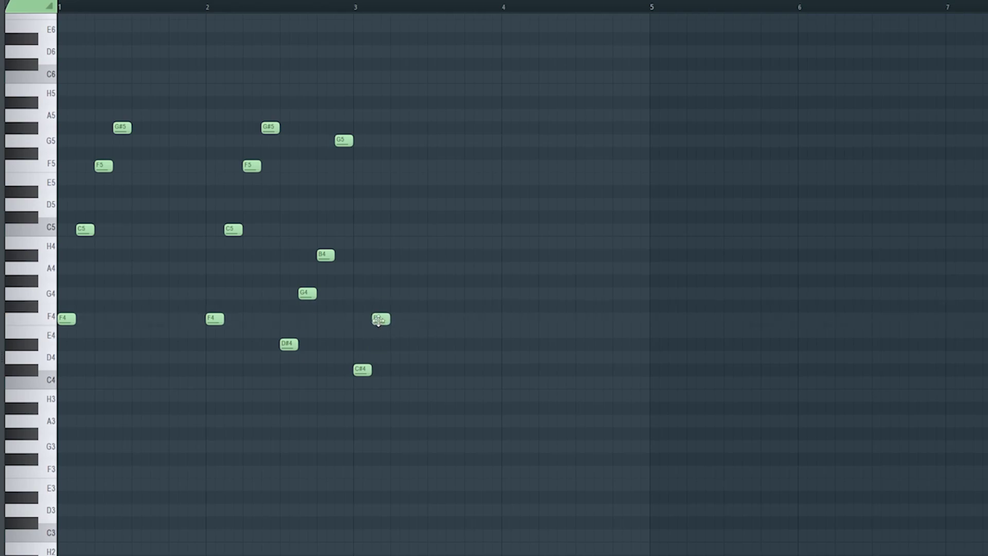
left_click(373, 319)
left_click(390, 267)
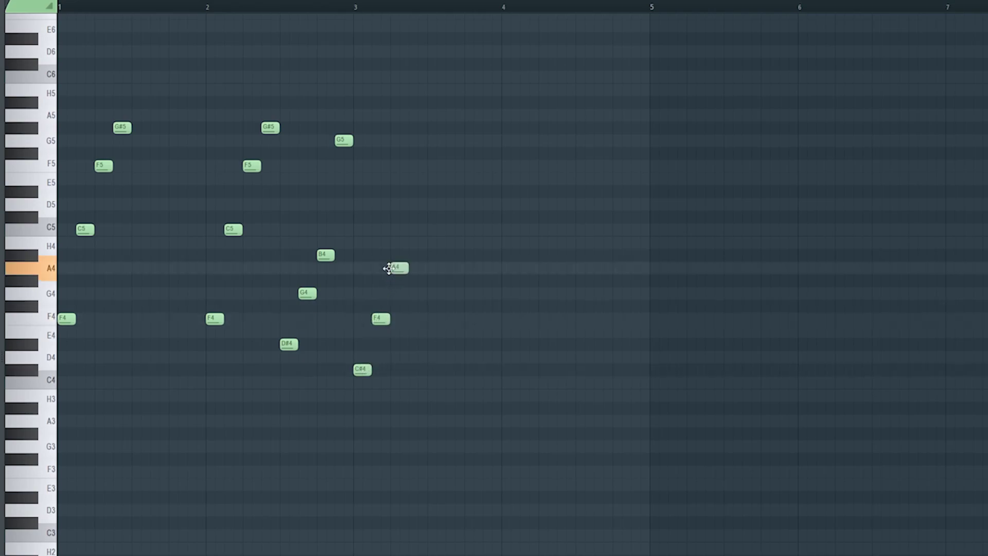
right_click(399, 267)
key("space")
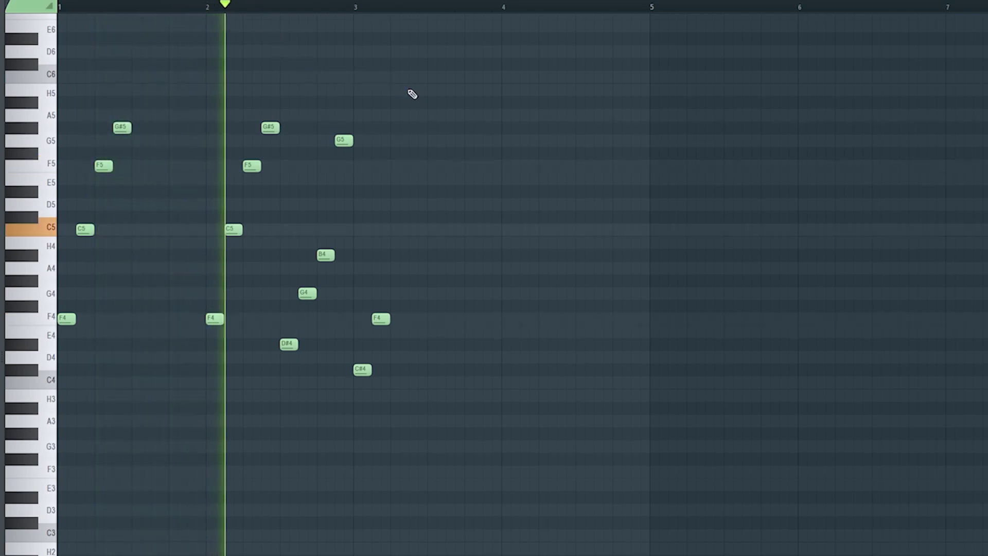
key("space")
- Try C#5 for the third note in the second half of bar 2, replace it with C5 and play from bar 2
mouse_move(326, 207)
left_mouse_down()
mouse_move(316, 211)
mouse_move(317, 225)
mouse_move(318, 213)
left_mouse_up()
left_click(217, 12)
key("space")
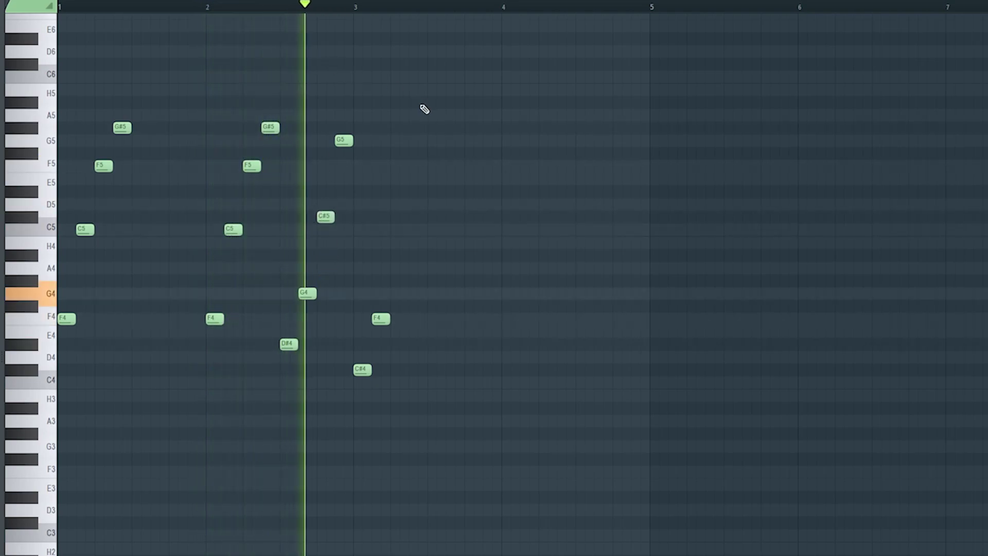
key("space")
left_click(320, 227)
right_click(325, 217)
key("space")
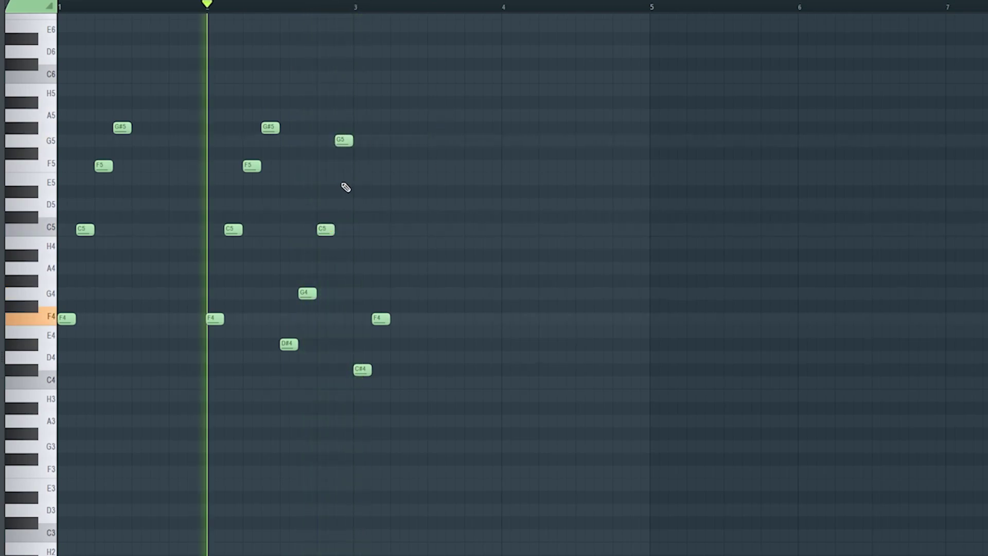
key("space")
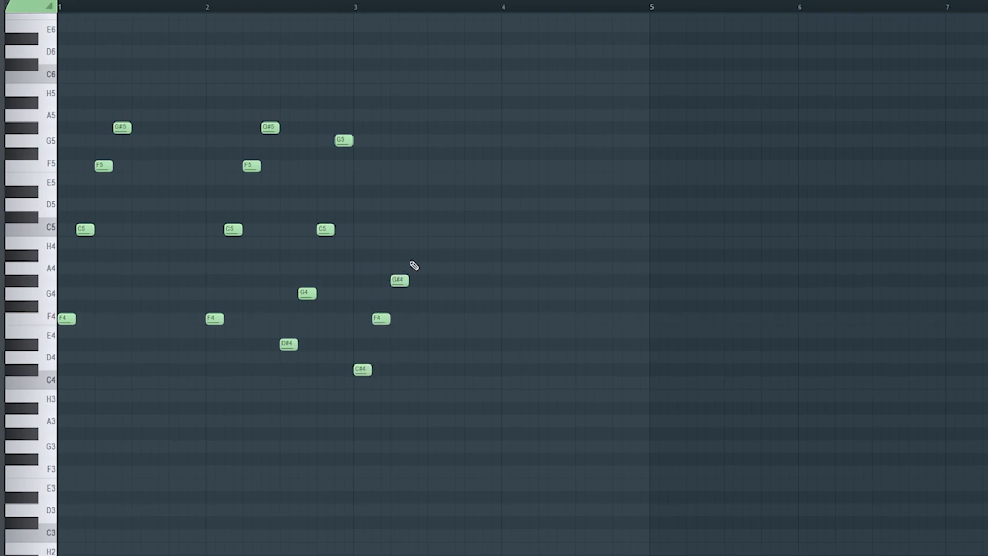
- Add C#5 as the fourth note of bar 3, lower the C5 in bar 2's second half to B4 and play the melody
left_click_drag(411, 227, 412, 216)
left_click_drag(325, 233, 327, 254)
key("space")
right_click(435, 269)
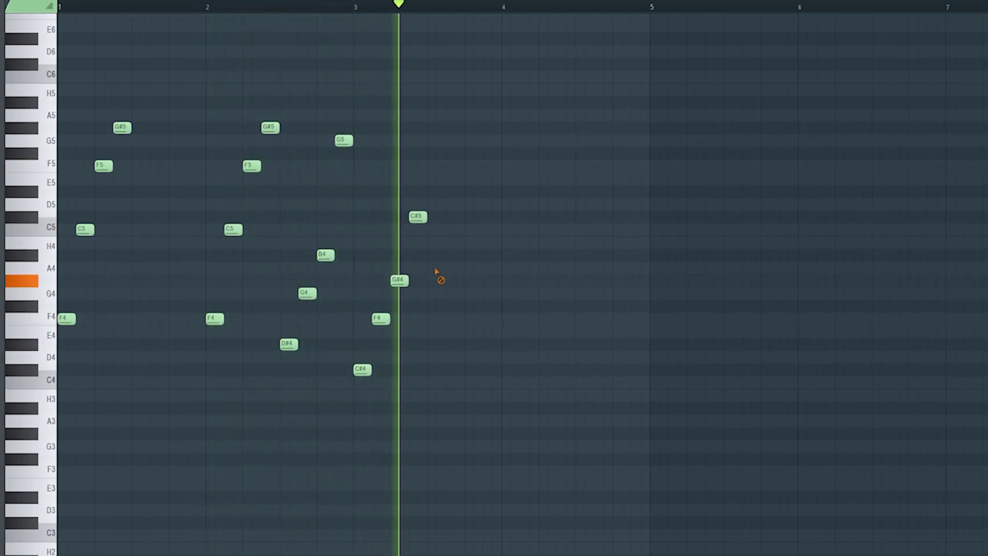
key("space")
- Replace the C#5 in bar 3 with F5, duplicate the four notes of bar 3 into bar 4 and play from bar 3
left_click_drag(412, 191, 412, 166)
right_click(420, 219)
left_click_drag(480, 137, 363, 413)
left_click_drag(361, 365, 510, 363)
left_click(359, 13)
key("space")
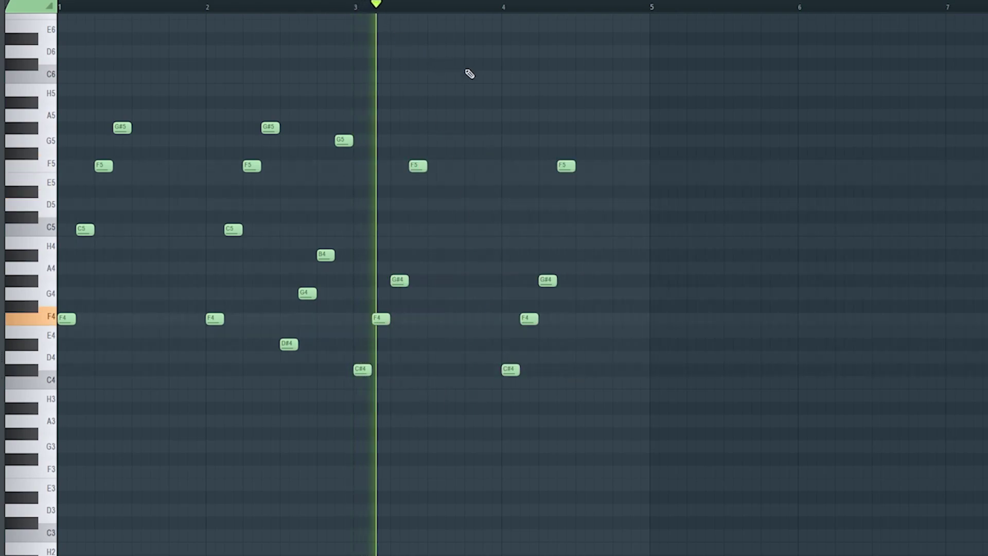
- Copy D#4, G4, B4 and G5 from bar 2's second half into the second half of bar 4 and play from bar 4
left_click_drag(619, 123, 482, 426)
left_click(577, 336, "ctrl")
mouse_move(354, 122)
left_mouse_down()
mouse_move(286, 349)
mouse_move(288, 378)
mouse_move(328, 117)
mouse_move(338, 118)
left_mouse_up()
key("space")
left_click(356, 369)
left_click_drag(318, 252, 283, 349)
left_click_drag(276, 366, 354, 196)
left_click_drag(325, 253, 618, 252)
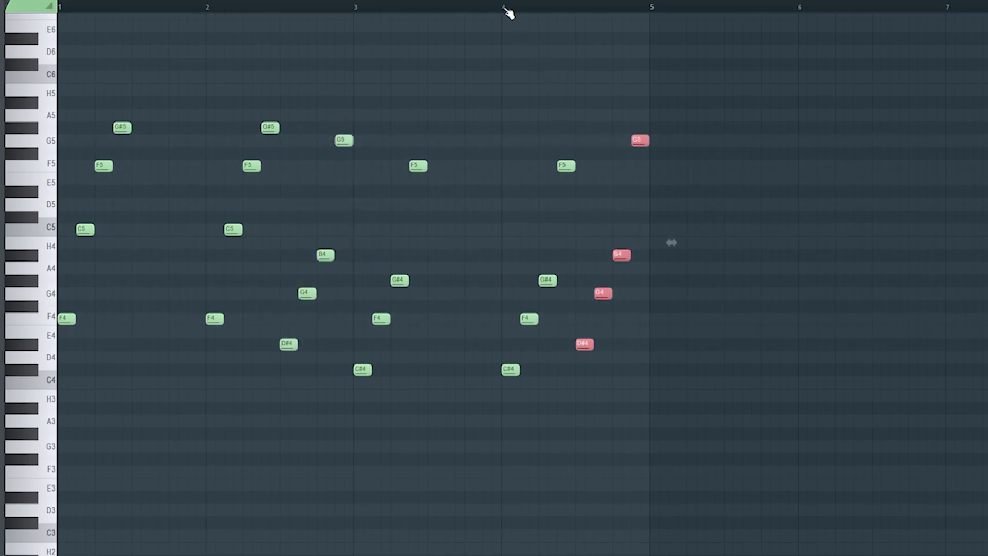
left_click(509, 13)
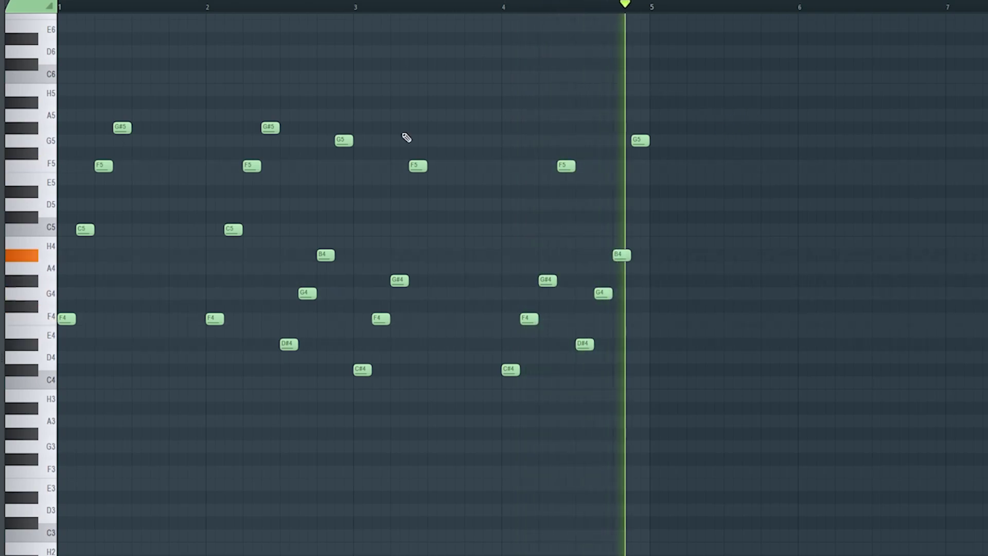
key("space")
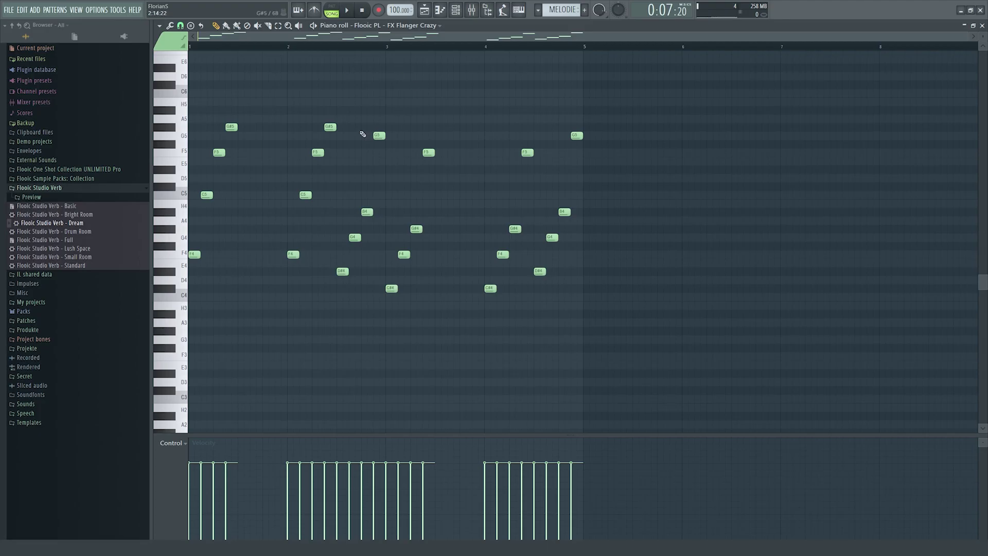
- Stack the bar 1 notes C5, F5 and G#5 above the opening F4 as a chord and play it
scroll(260, 201, "up", 2, "ctrl")
scroll(276, 148, "down", 2, "ctrl")
scroll(206, 159, "up", 4, "ctrl")
scroll(208, 192, "down", 3, "ctrl")
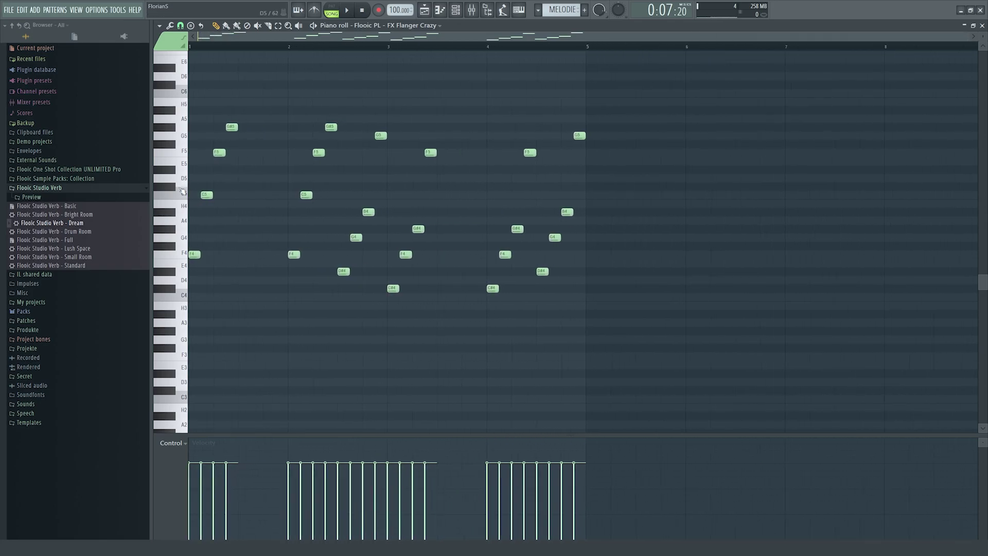
scroll(200, 190, "up", 3, "ctrl")
left_click_drag(214, 195, 191, 194)
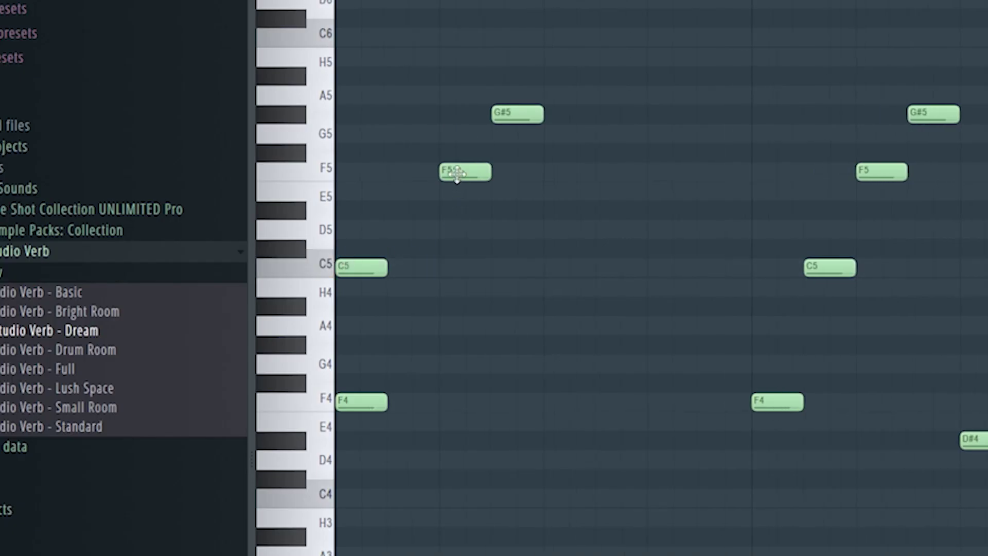
left_click_drag(456, 175, 352, 174)
left_click_drag(509, 115, 287, 115)
key("space")
key("space")
- Spread the stacked bar 1 notes C5, F5 and G#5 back out into a rising arpeggio and play it
left_click_drag(364, 268, 405, 275)
left_click_drag(349, 171, 453, 173)
left_click_drag(347, 112, 489, 112)
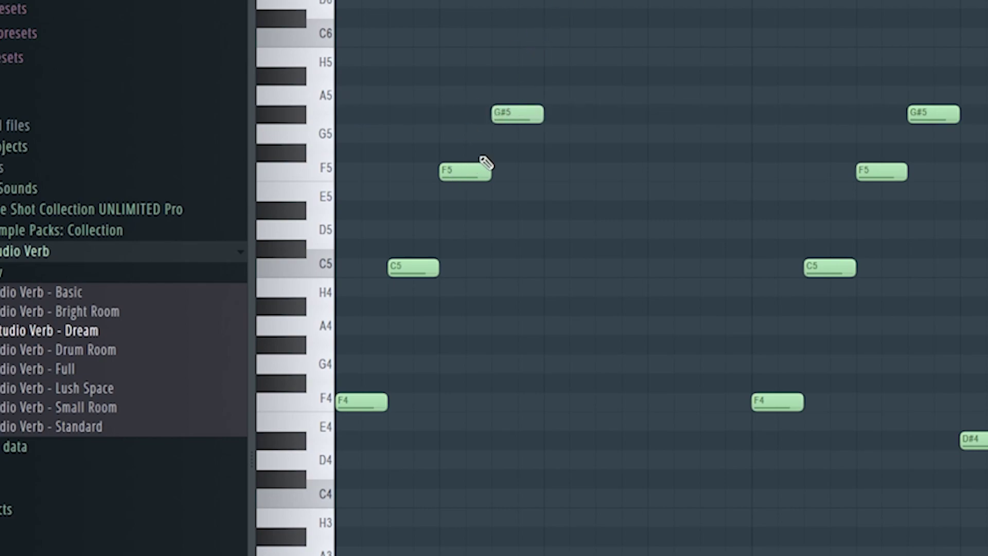
left_click_drag(469, 169, 446, 177)
key("space")
key("space")
scroll(510, 214, "down", 3)
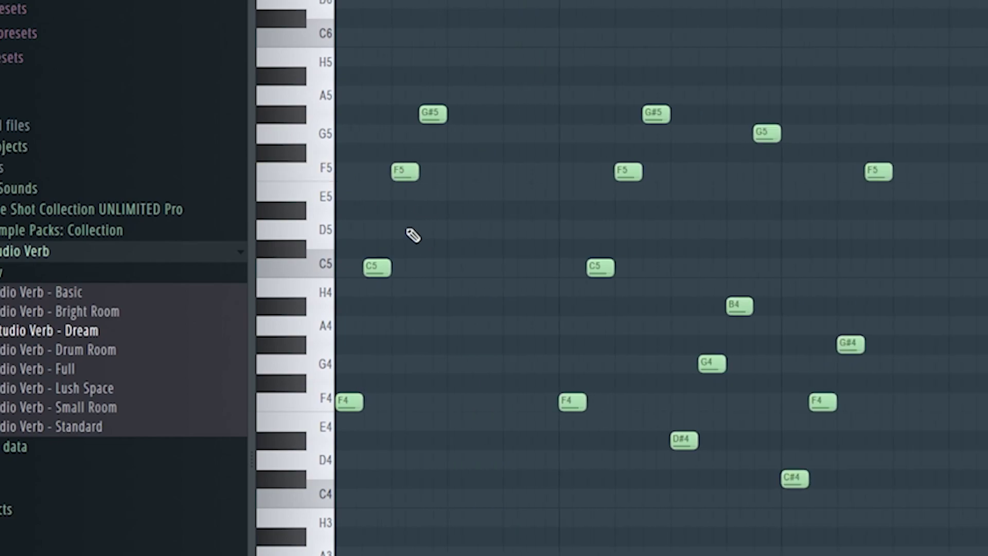
scroll(501, 146, "up", 1)
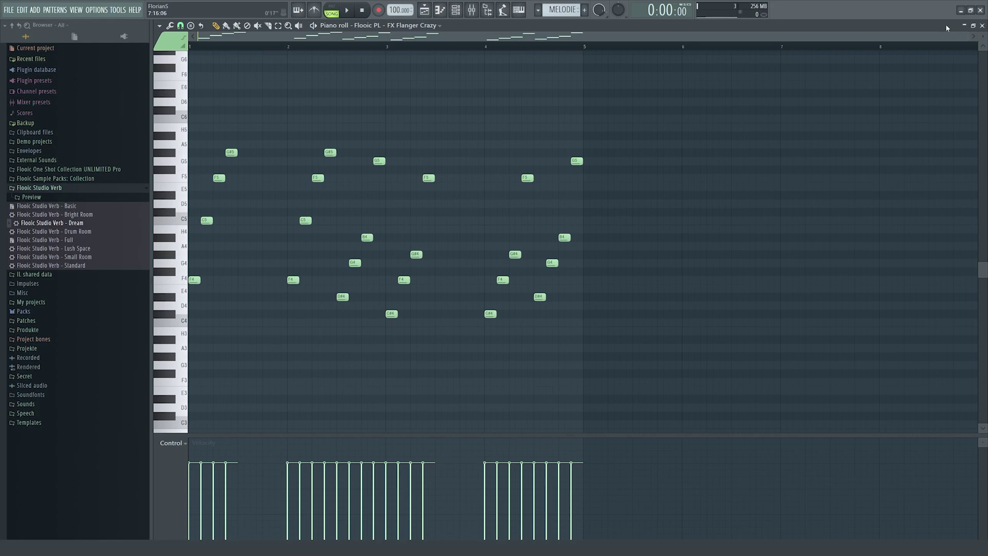
- Close the piano roll and channel rack, unmute mixer track 6 and play the bass together with the melody
left_click(981, 25)
left_click_drag(638, 143, 764, 179)
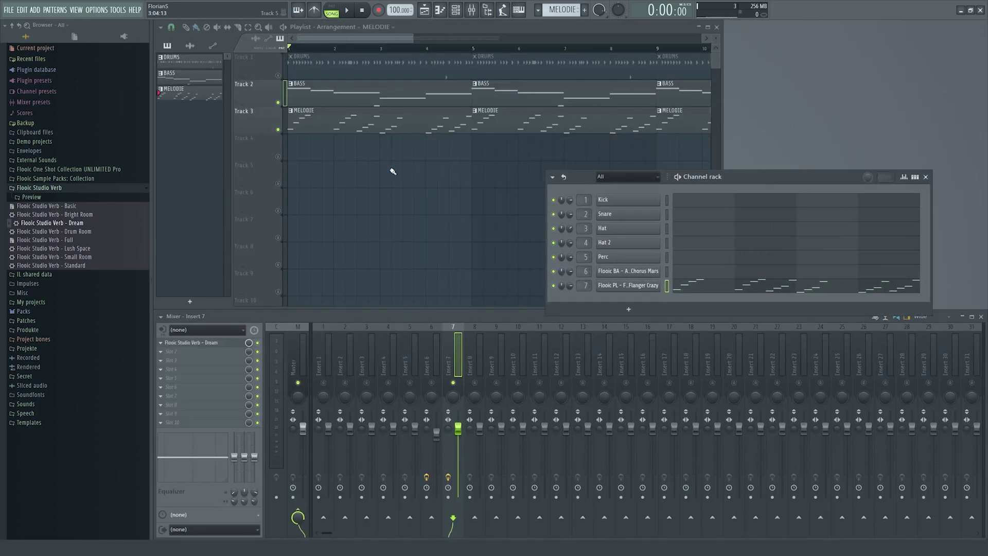
left_click(495, 129)
left_click(842, 185)
left_click(926, 177)
left_click(435, 355)
key("space")
left_click(460, 355)
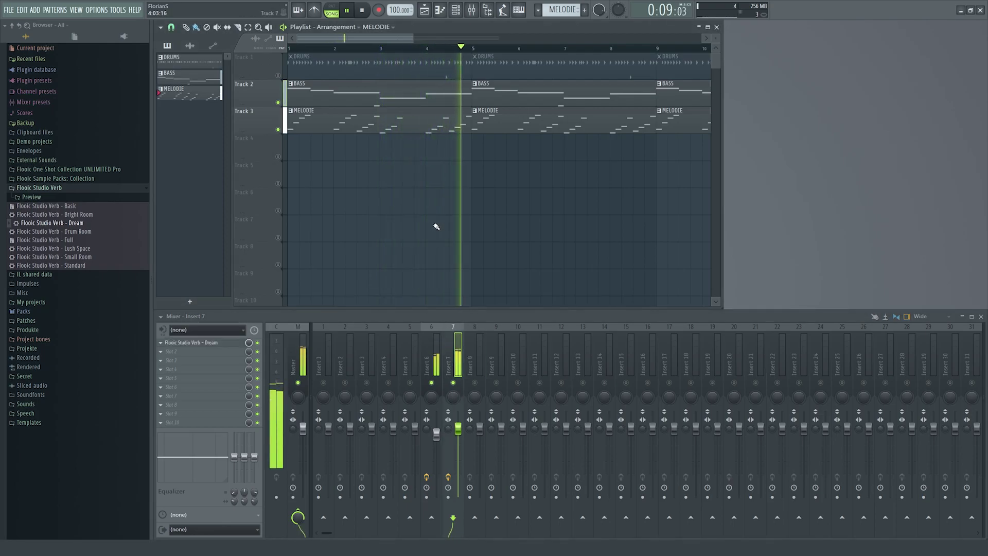
key("space")
- Open the BASS pattern's notes, delete the D#5 in bar 1 and extend the first F5 across the whole bar during playback
double_click(325, 102)
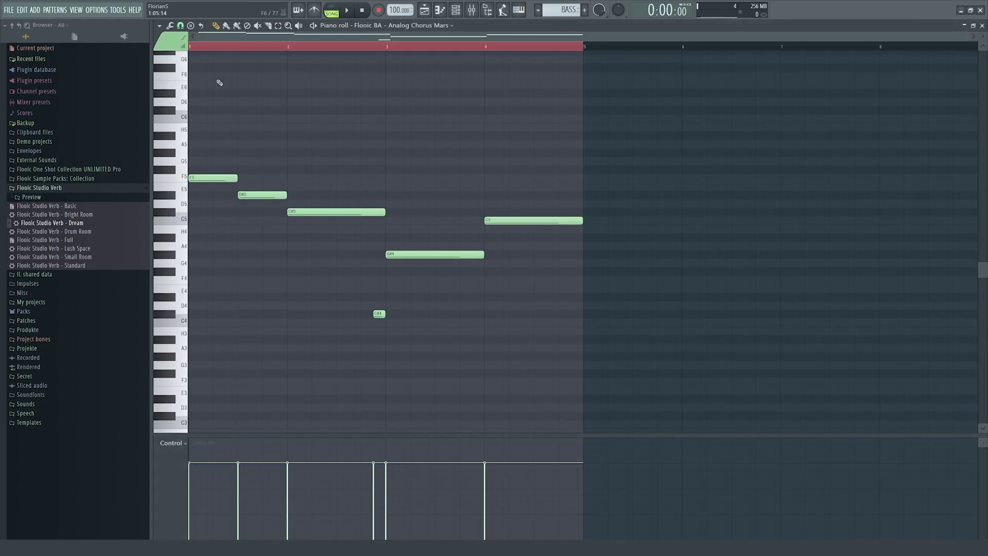
scroll(189, 190, "up", 3)
right_click(345, 197)
key("space")
left_click_drag(282, 178, 364, 177)
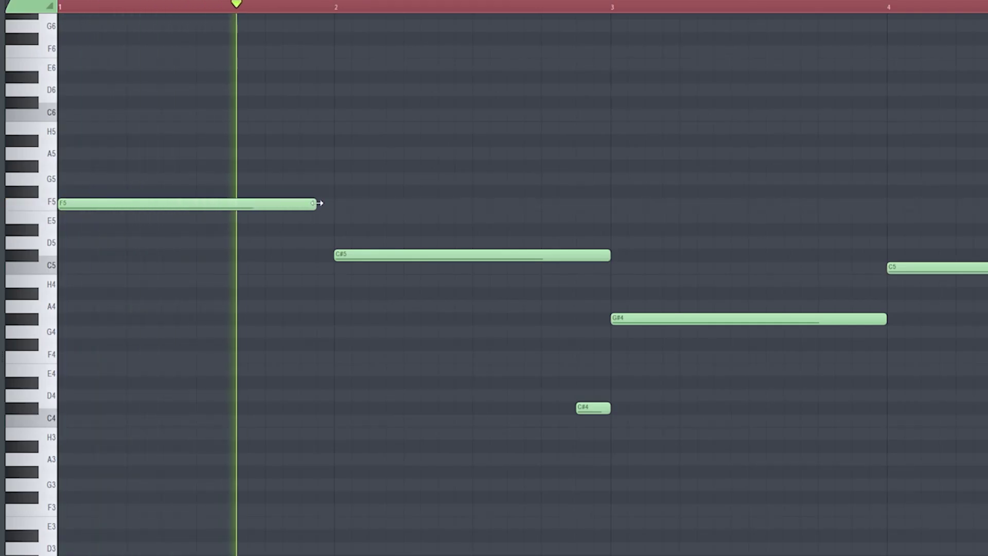
left_click_drag(319, 203, 335, 203)
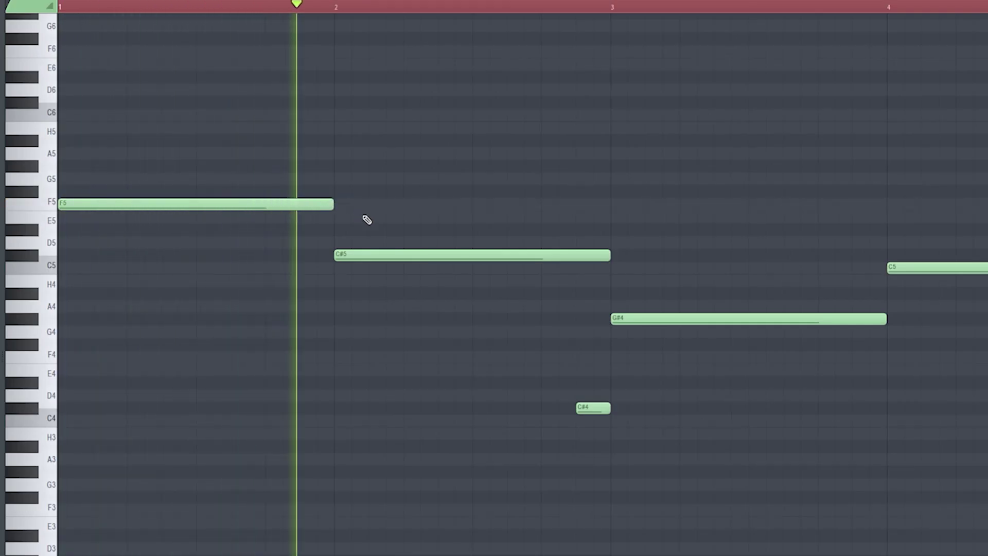
- Replace the bar 2 C#5 with a half-bar F5, followed by half-bar notes D#5 and C#5
right_click(345, 255)
left_click(340, 203)
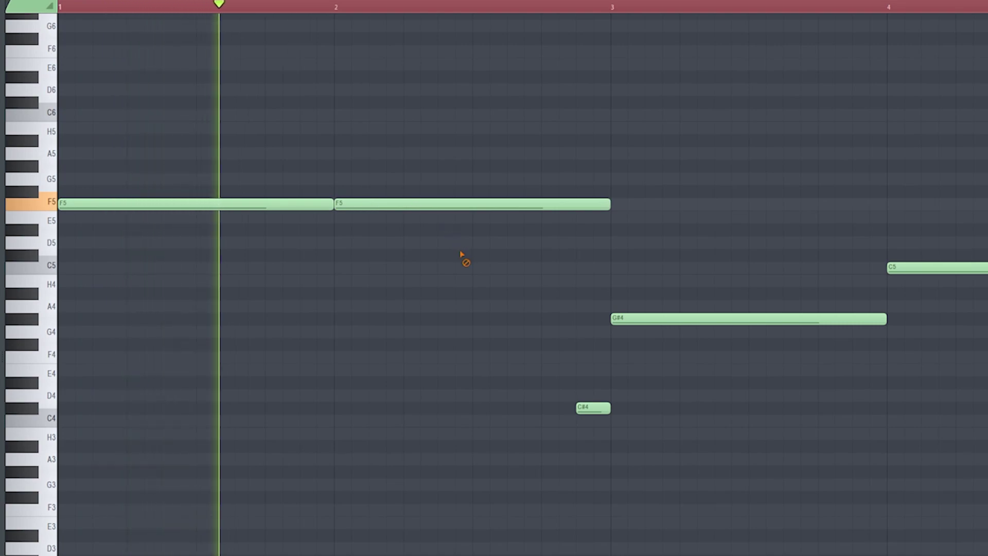
left_click_drag(608, 205, 441, 205)
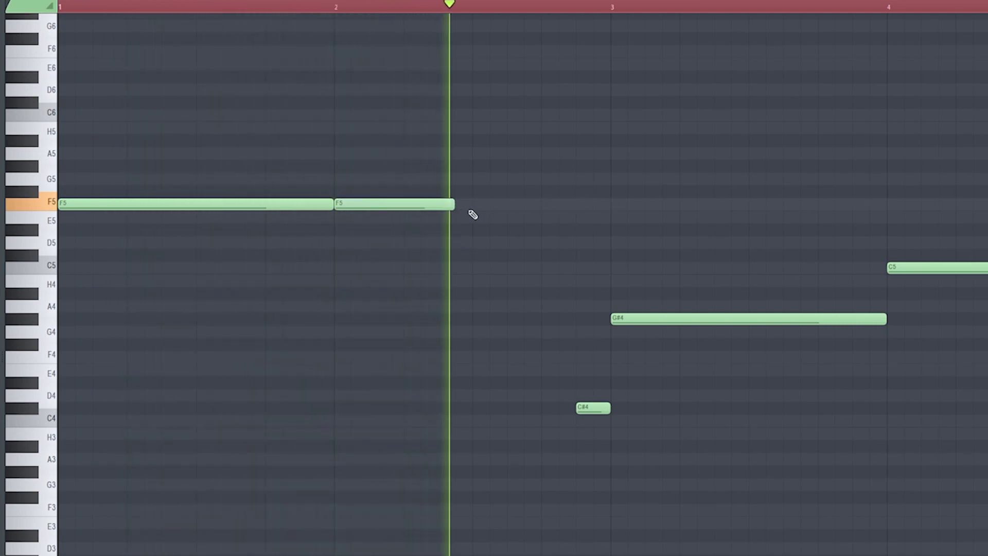
key("space")
left_click(467, 230)
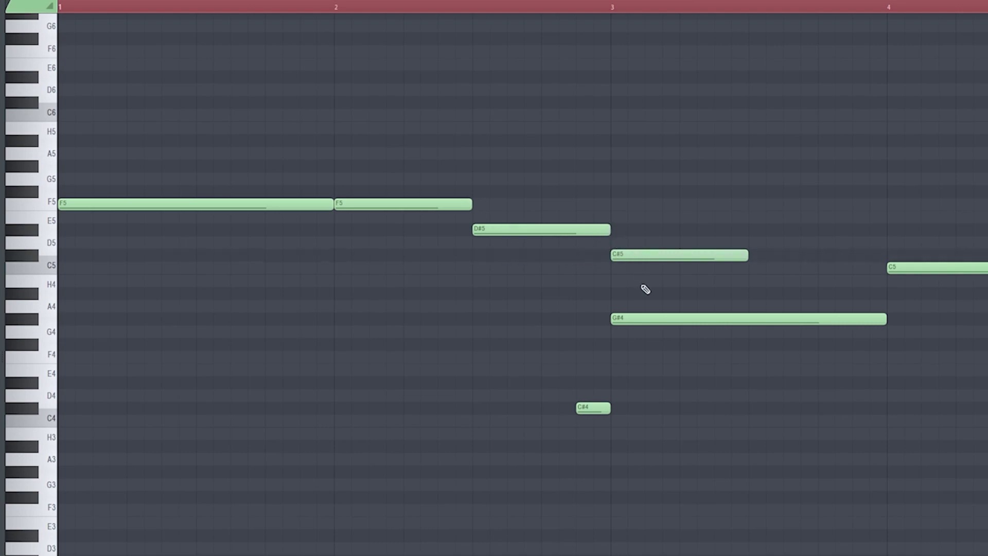
- Delete the G#4 in bar 3 and the C#4 before it, then extend C#5 to fill bar 3 during playback
right_click(662, 317)
right_click(597, 408)
key("space")
scroll(715, 342, "down", 2)
right_click(403, 153)
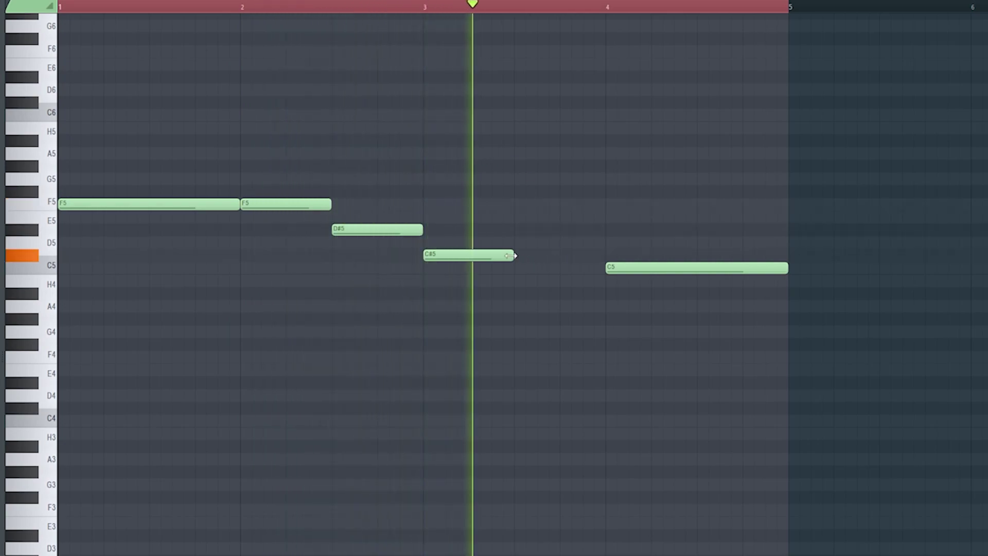
left_click_drag(514, 256, 605, 256)
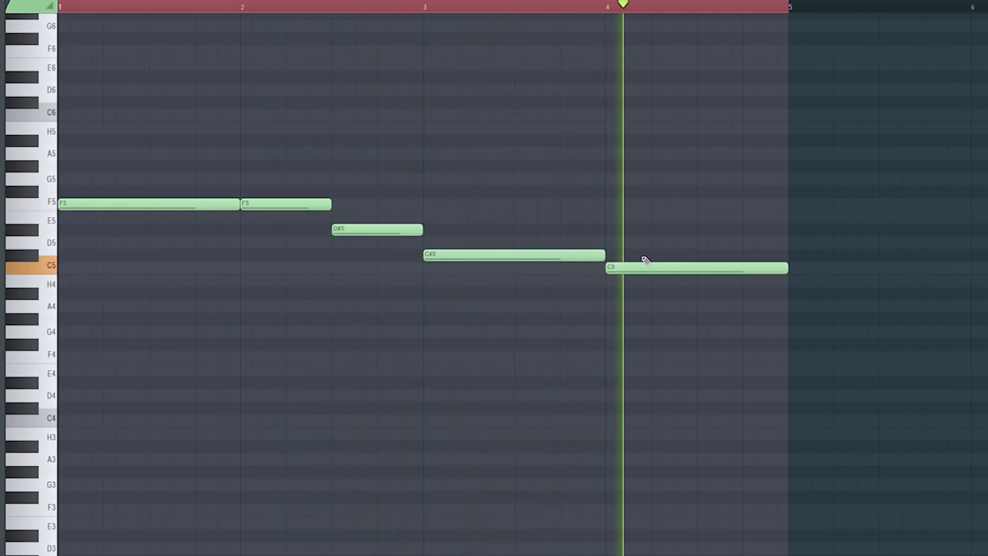
key("space")
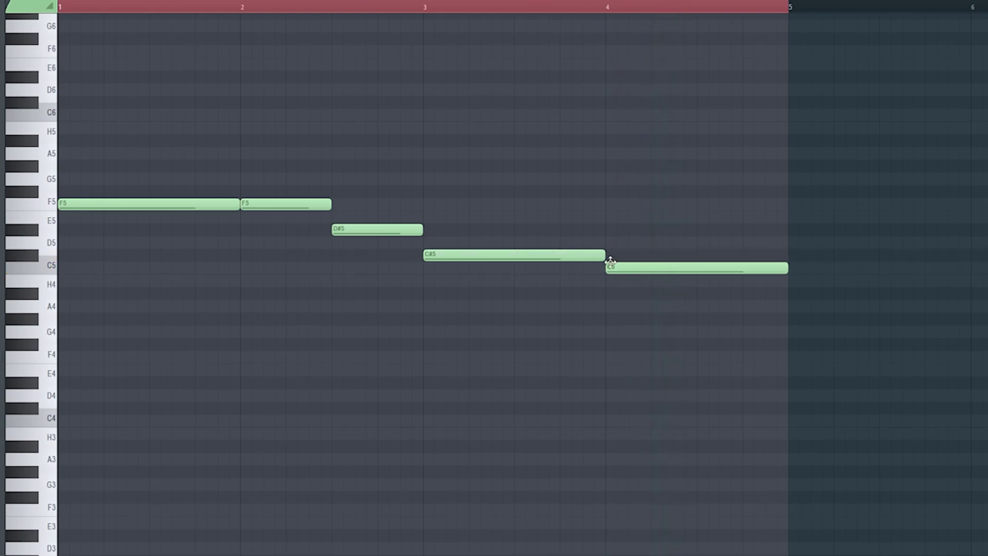
- Fill bar 4 with half-bar notes B4 and C5, lower all bass notes by one octave and play the pattern
left_click_drag(604, 330, 606, 274)
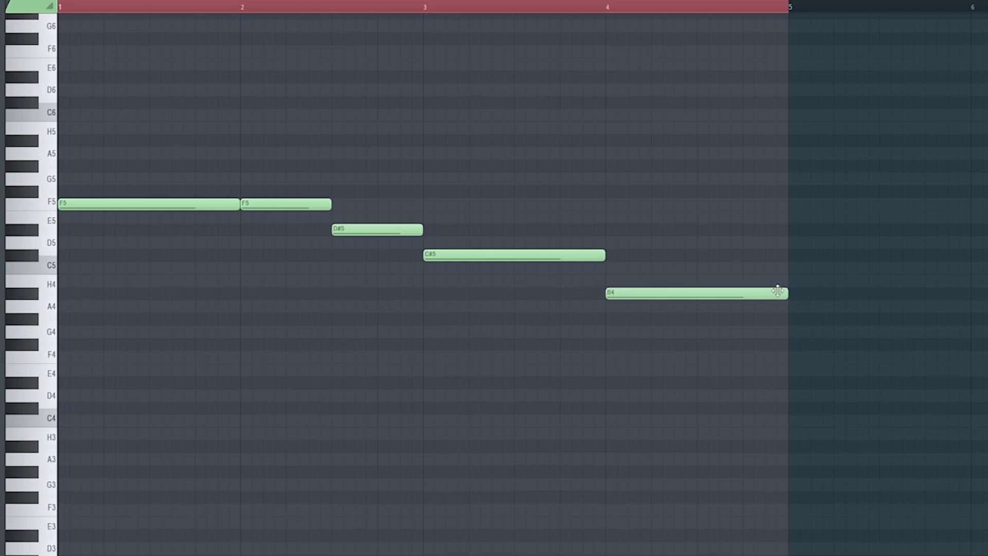
left_click_drag(697, 280, 696, 265)
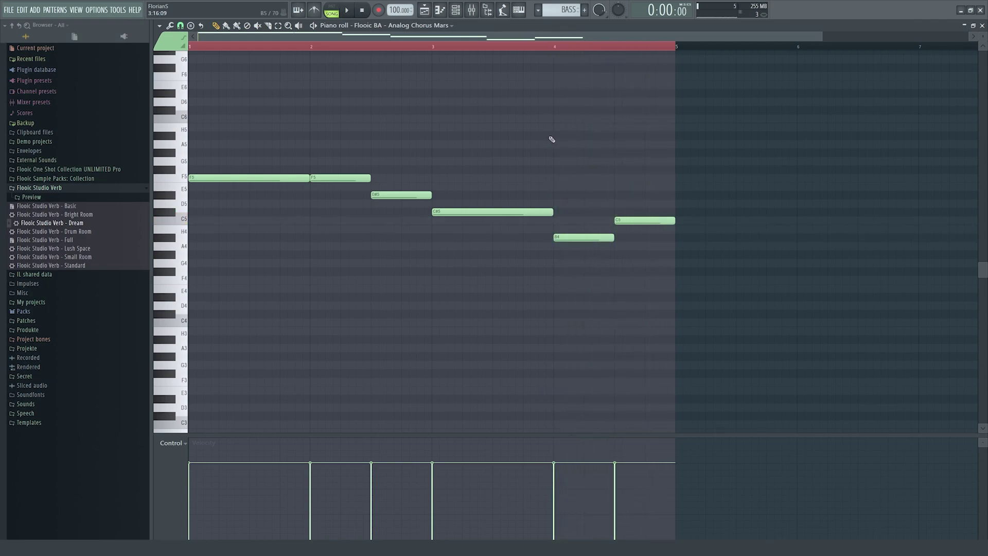
key("ctrl+Down")
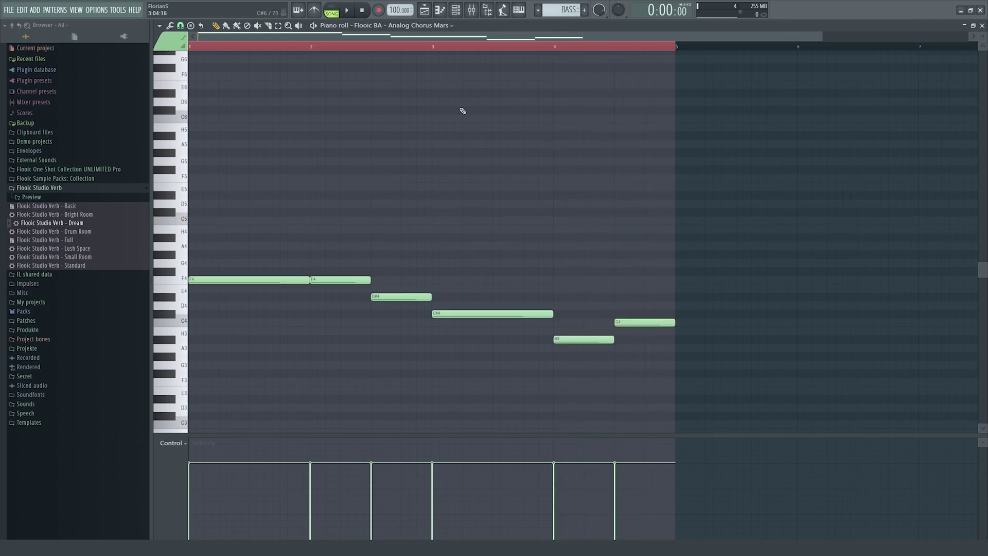
key("space")
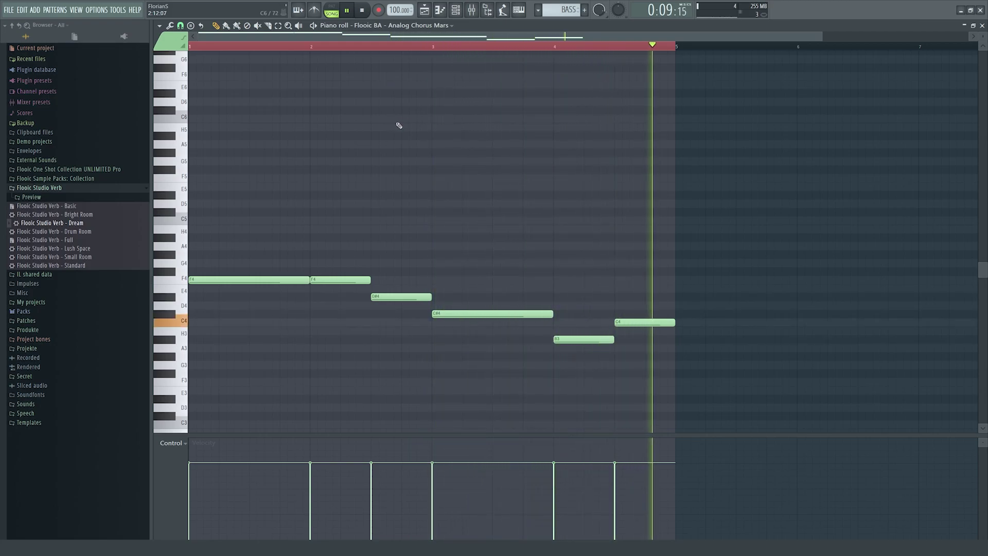
left_click(375, 47)
key("space")
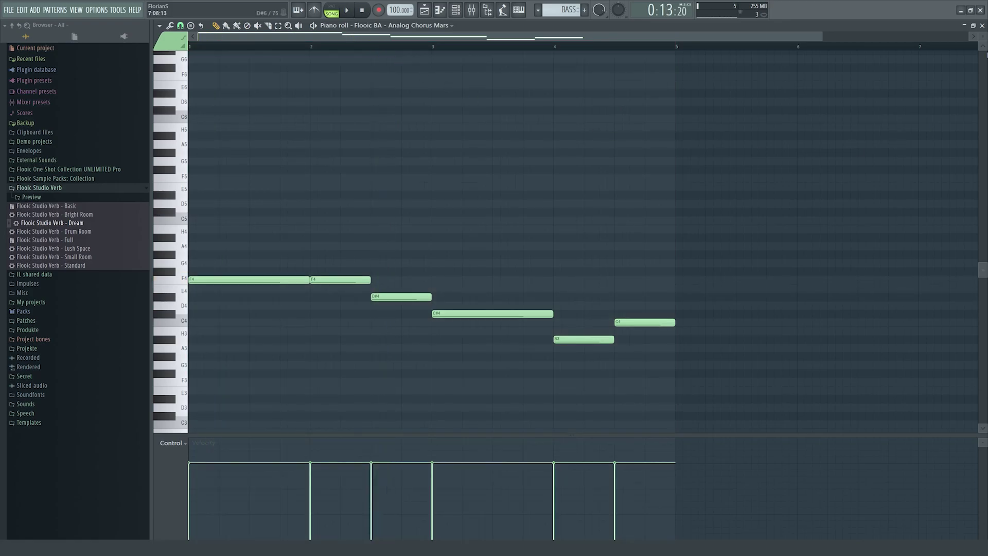
- Add the Flooic BA - Analog Chorus sample from the One Shot Collection's Bass folder as a new channel
left_click(982, 26)
left_click(88, 187)
left_click(120, 168)
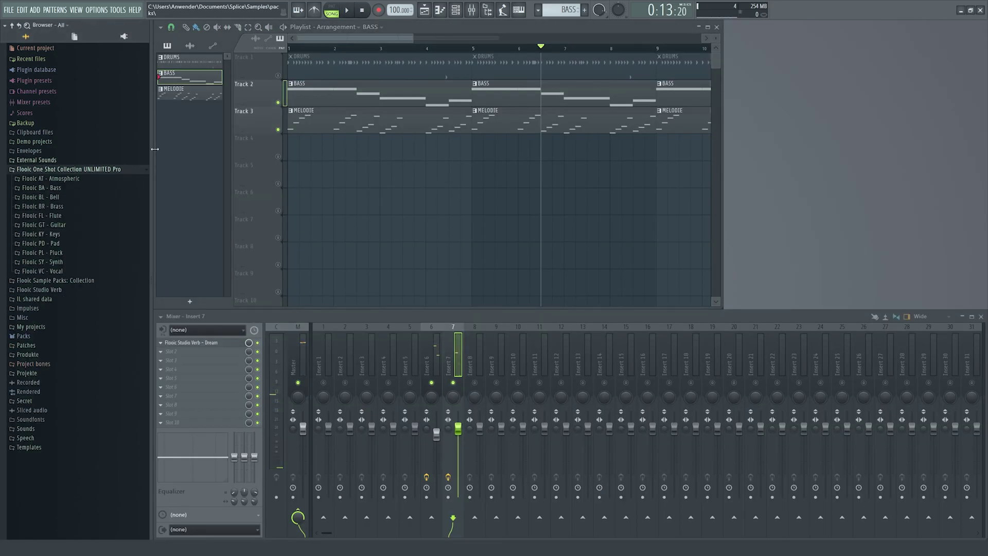
left_click(456, 10)
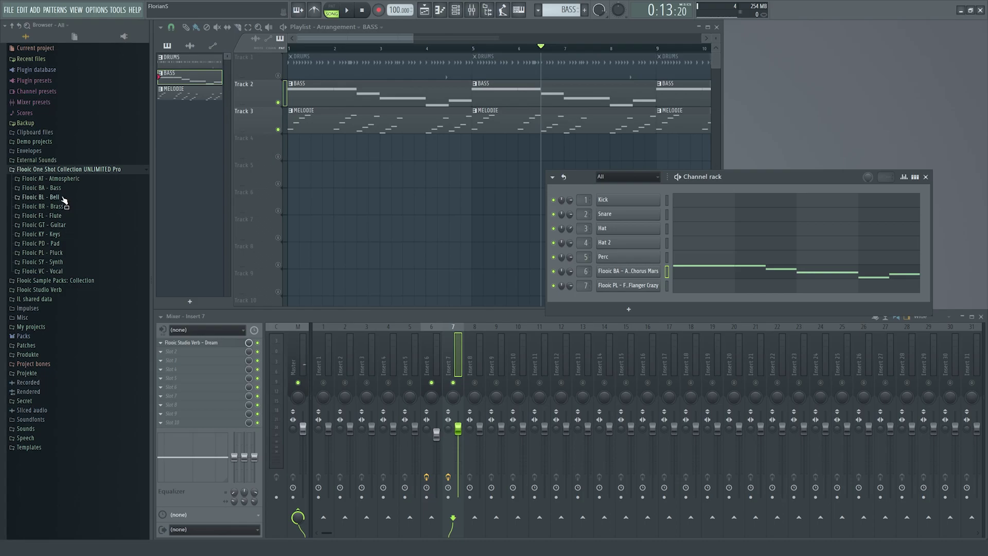
left_click(62, 189)
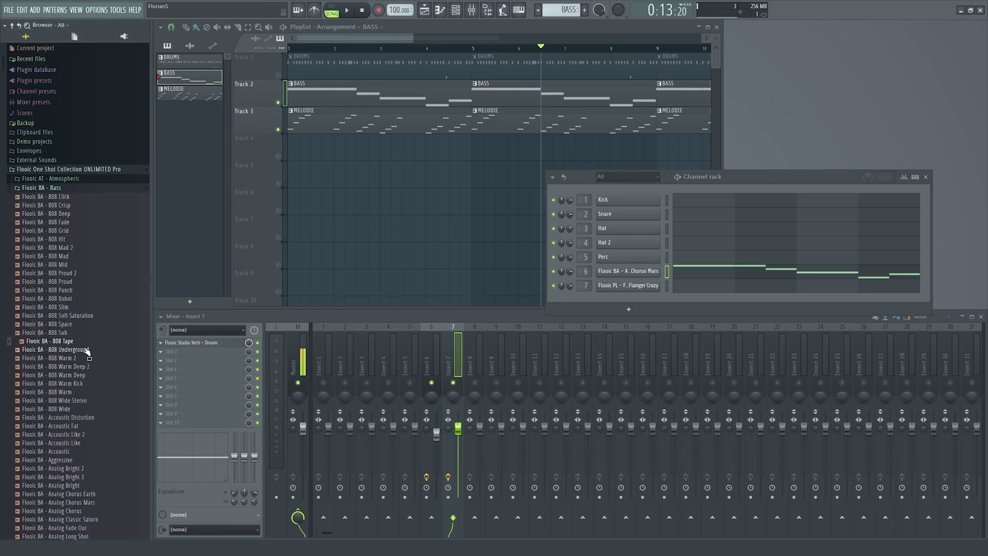
scroll(86, 381, "down", 8)
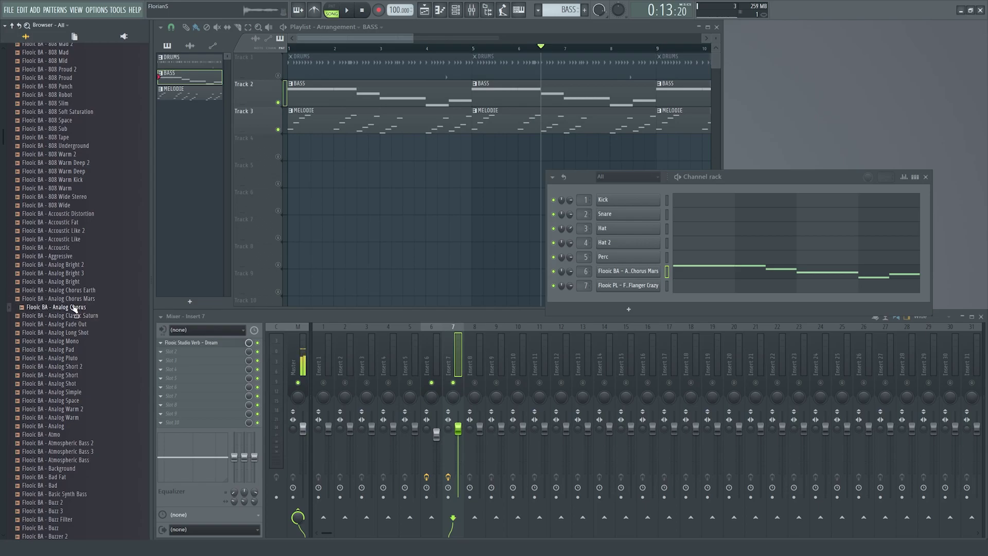
left_click_drag(75, 308, 467, 265)
left_click_drag(627, 306, 586, 297)
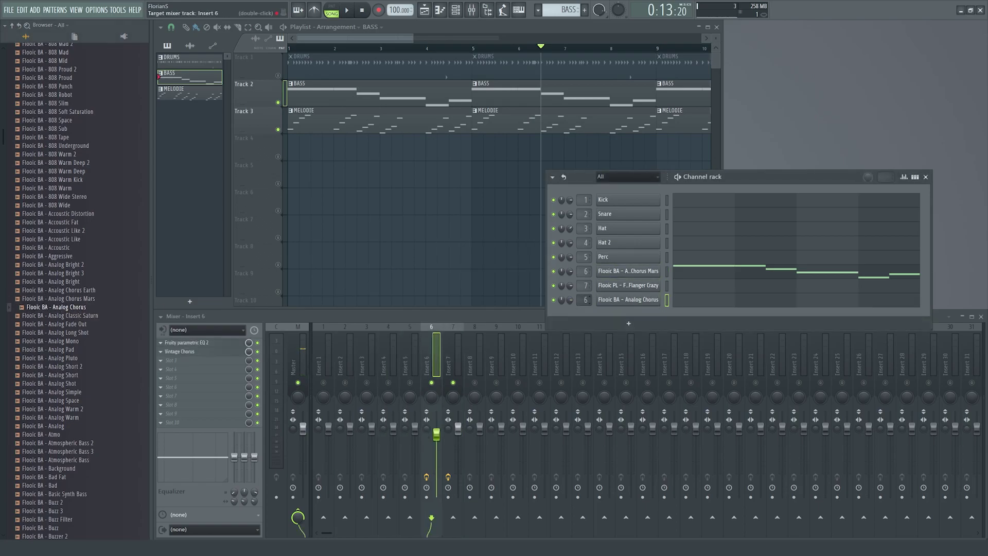
- Copy the Analog Chorus Mars notes to the Analog Chorus channel on mixer track 8 and raise them one octave
left_click(668, 271)
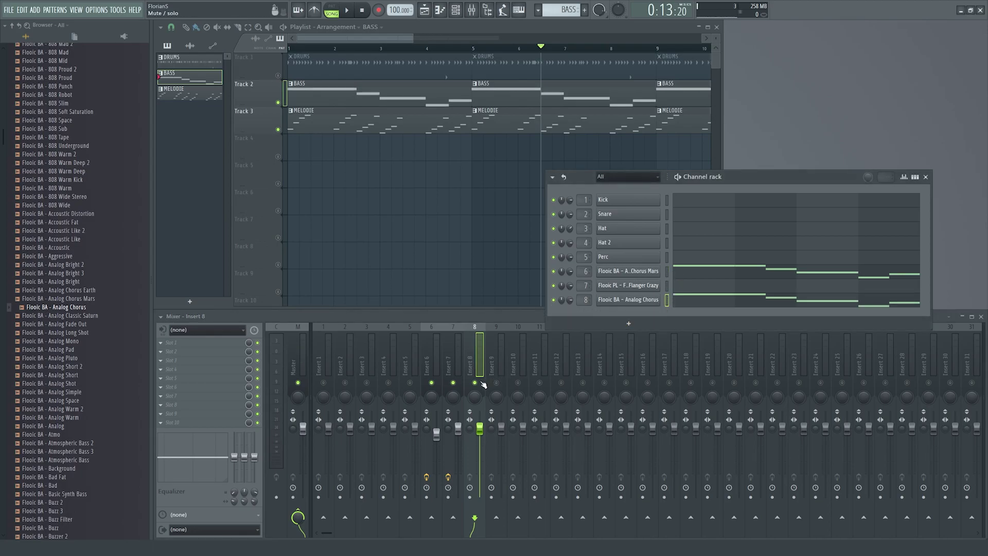
left_click(711, 302)
key("ctrl+Up")
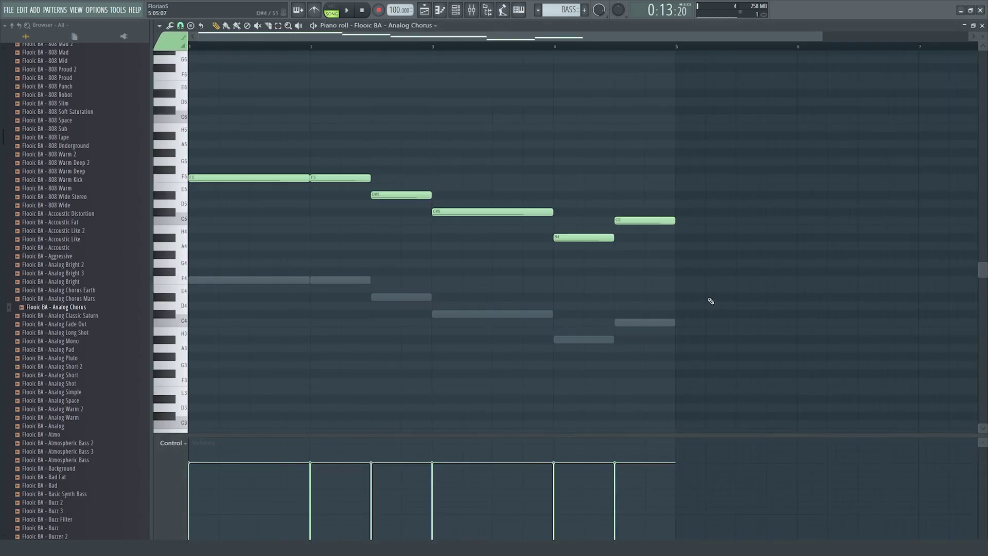
left_click(983, 26)
- Examine the Analog Chorus channel's sample and volume envelope settings
left_click(652, 299)
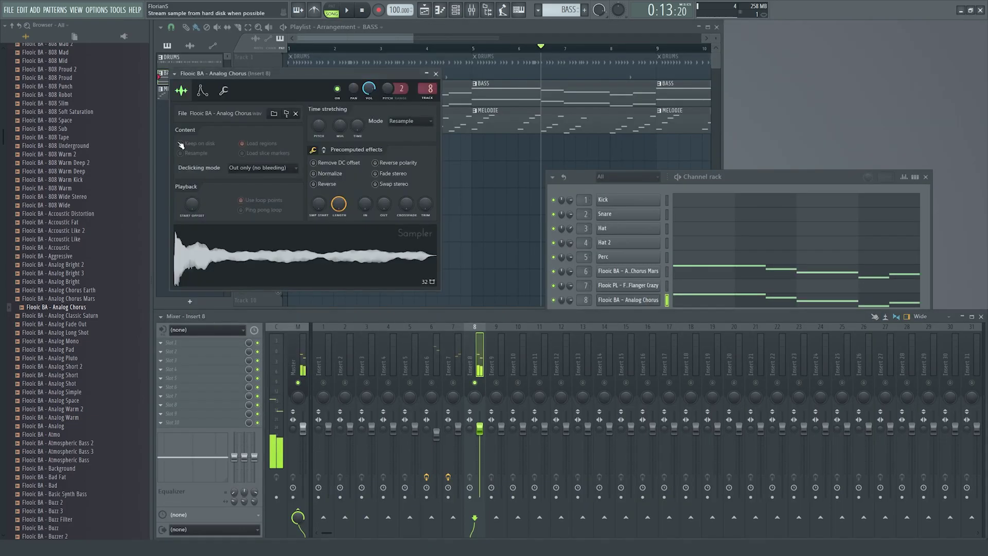
left_click(203, 91)
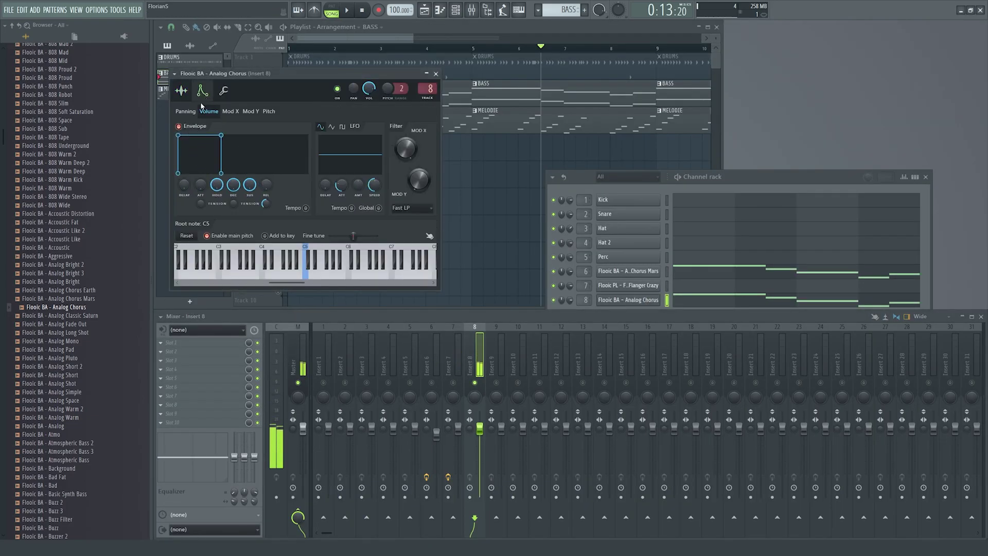
left_click(181, 91)
key("space")
left_click(436, 74)
- Lower the fader of mixer insert 8 slightly during playback, comparing the Analog Chorus bass with inserts 6 and 7
left_click(456, 366)
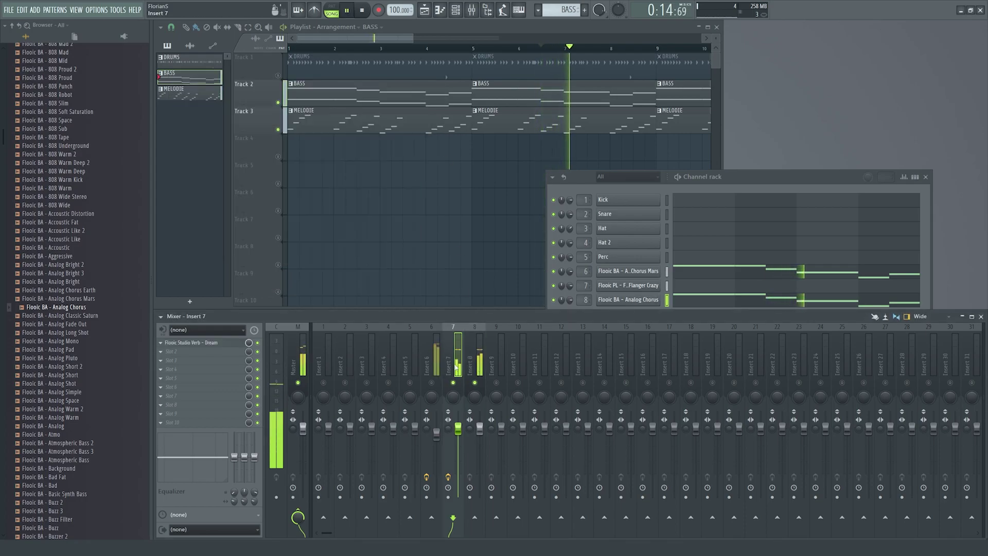
left_click_drag(479, 430, 480, 441)
left_click_drag(772, 174, 781, 148)
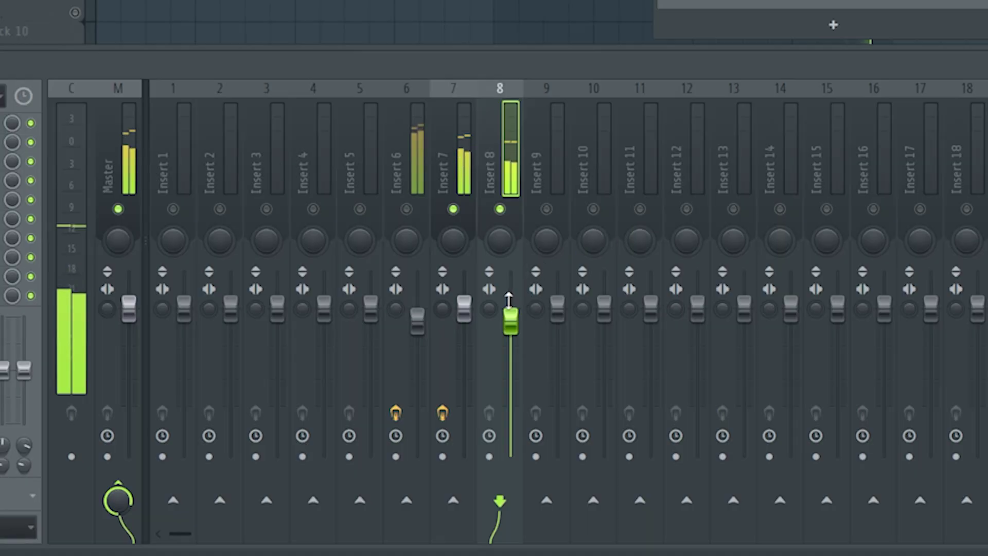
left_click(408, 209)
left_click(452, 209)
left_click(463, 171)
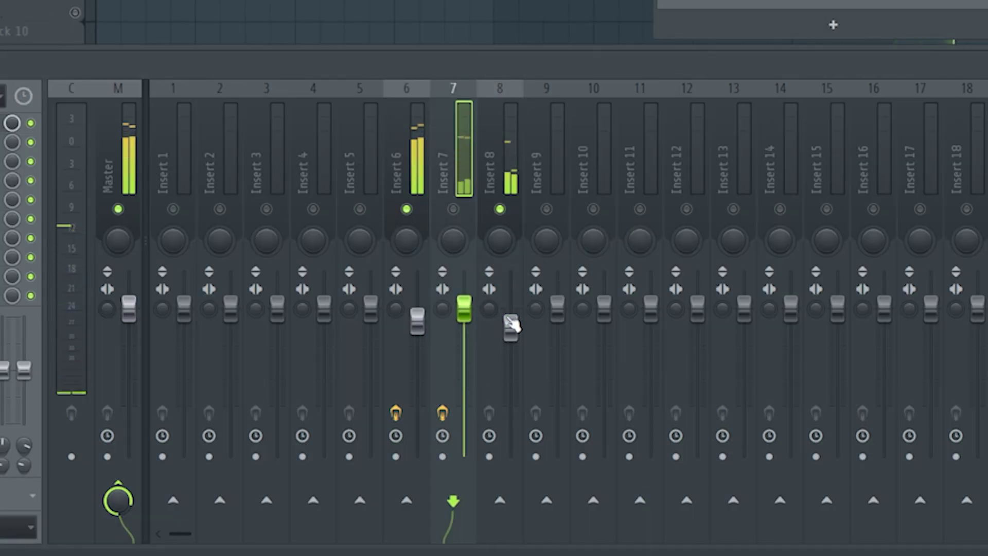
left_click_drag(511, 323, 511, 316)
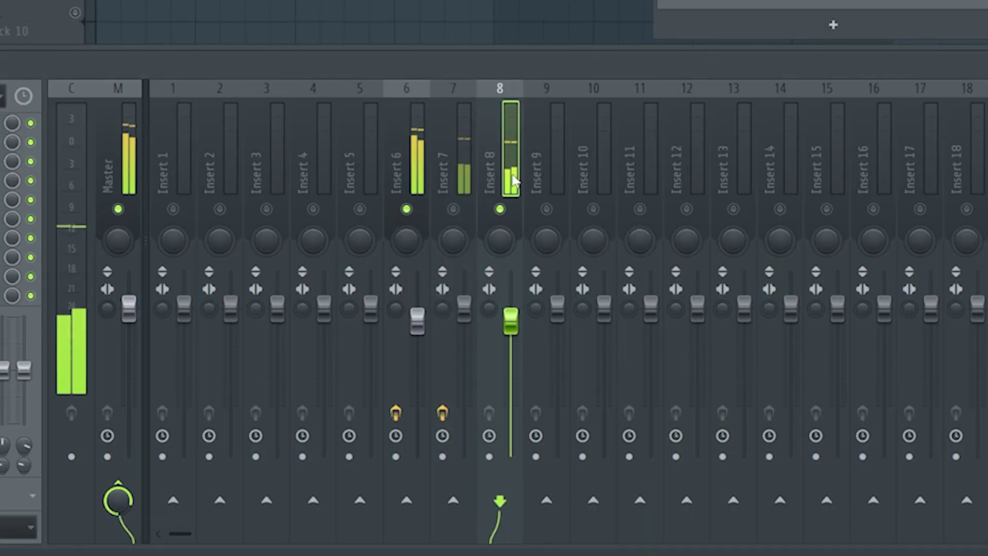
- On insert 8's Fruity Parametric EQ 2, load the 20Hz + 18kHz cut preset, raise the low cut to about 90 Hz and lower the high cut
left_click(406, 209)
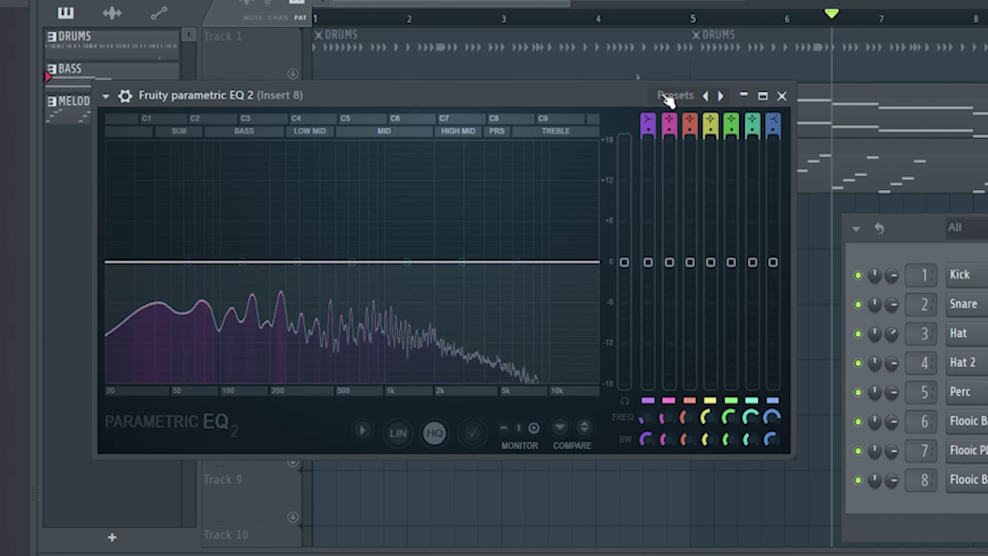
left_click(669, 98)
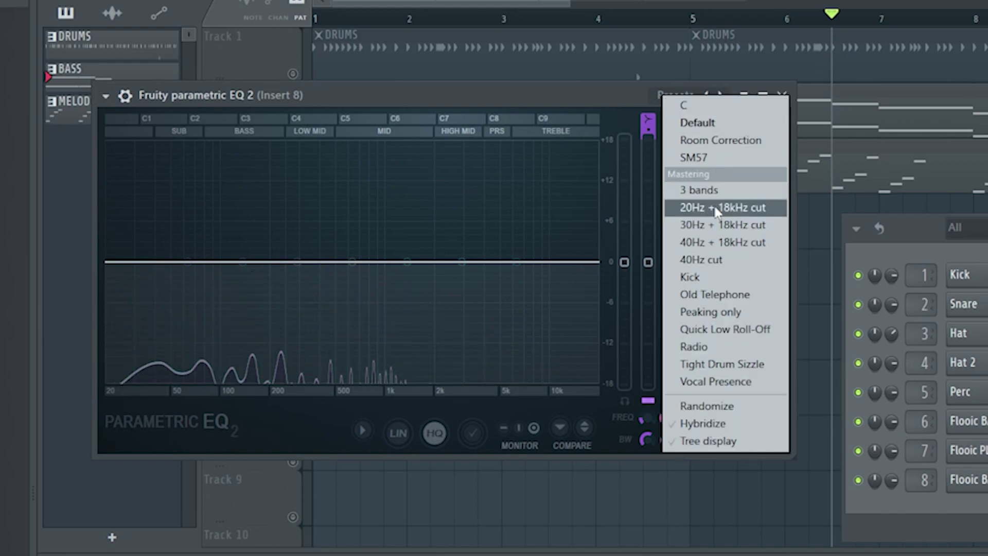
left_click(705, 210)
key("space")
left_click_drag(106, 262, 219, 261)
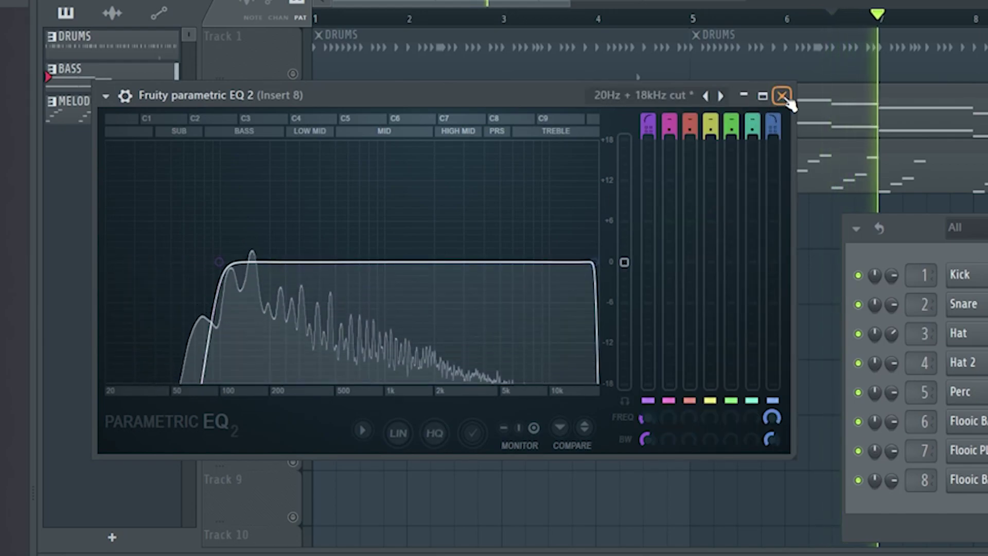
left_click_drag(601, 258, 574, 256)
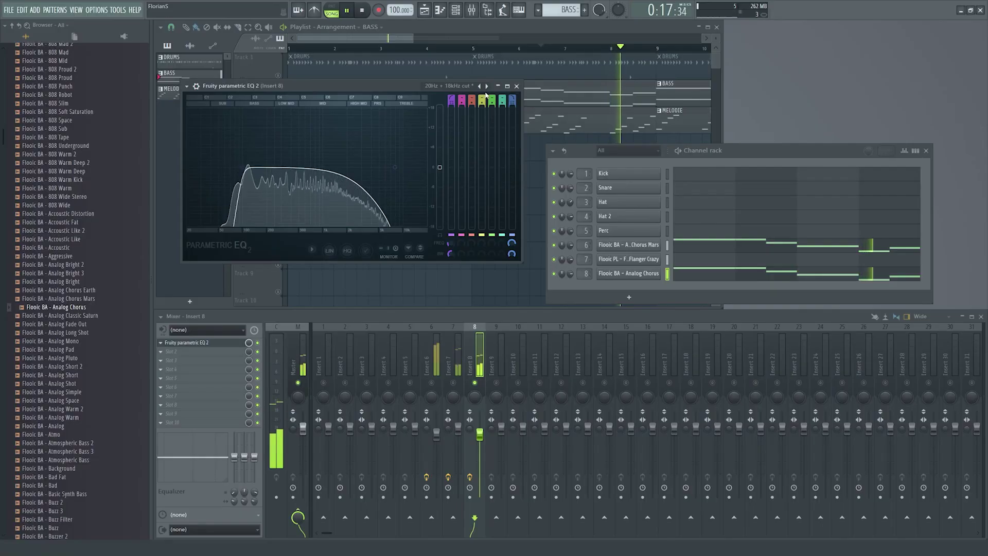
key("Escape")
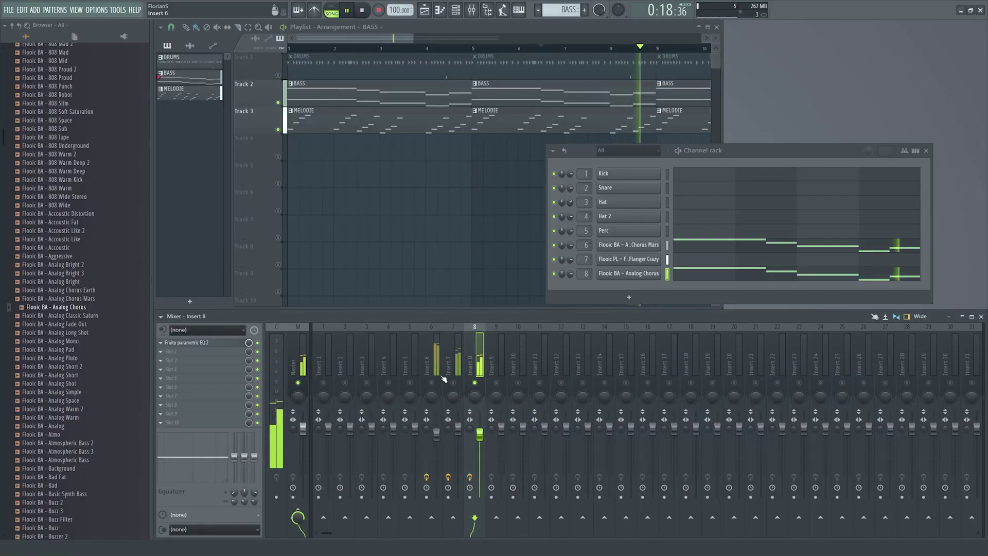
- Move the Analog Chorus mixer track to insert 7 and re-enable all playlist tracks for playback from the start
key("alt+Left")
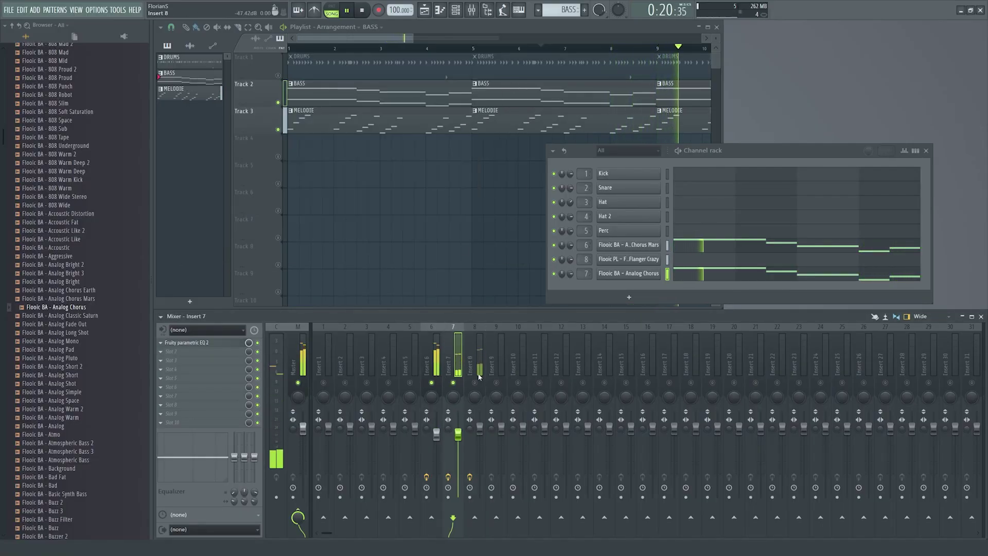
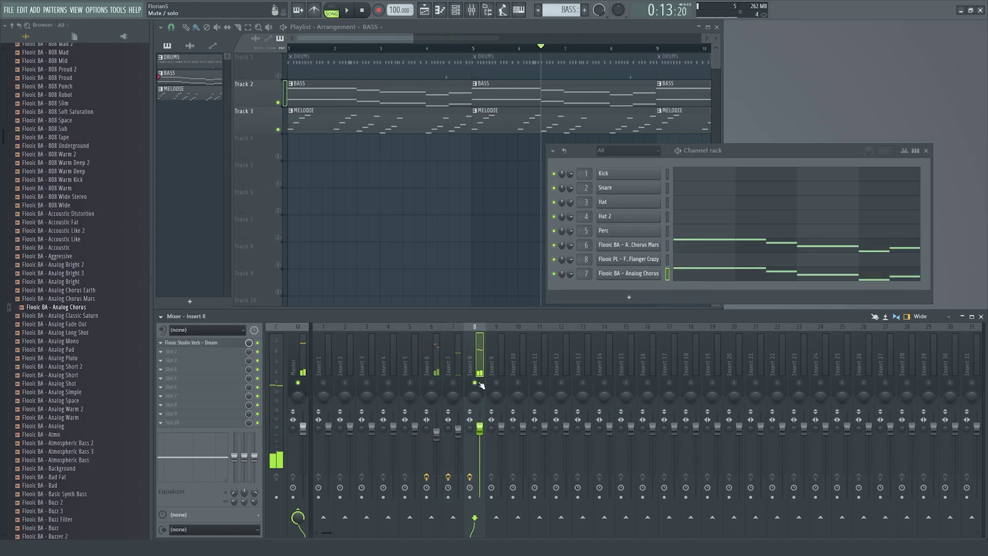
key("space")
left_click(260, 53)
right_click(278, 76)
right_click(278, 76)
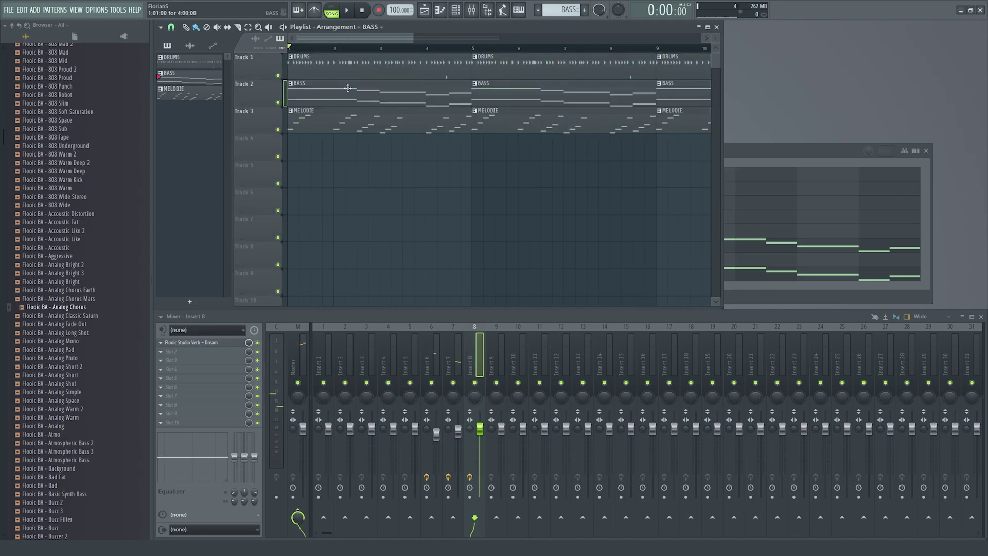
left_click_drag(783, 155, 624, 159)
left_click(736, 156)
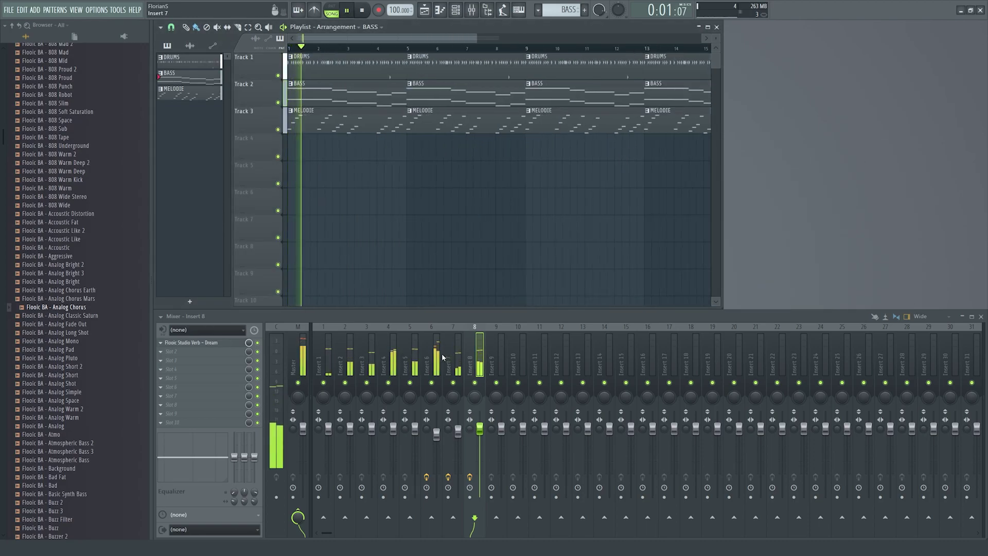
- Select mixer inserts 6, 7 and 8 and lower their faders together slightly
left_click(436, 354)
left_click(453, 355, "ctrl+shift")
left_click(471, 355, "ctrl+shift")
left_click_drag(457, 432, 458, 436)
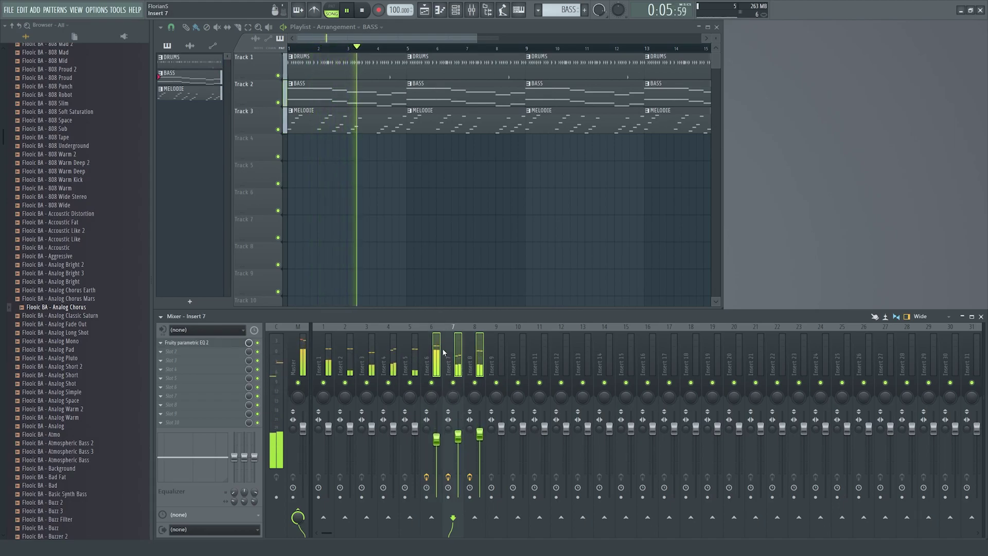
- Listen to the full arrangement while checking the mixer levels of the master, drum and bass tracks
left_click(300, 358)
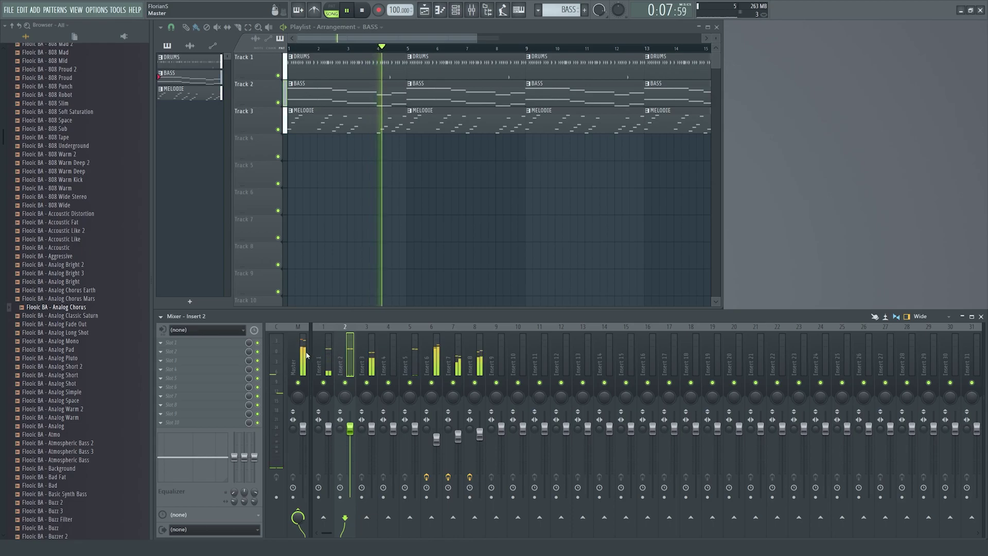
left_click(391, 356)
left_click(435, 366)
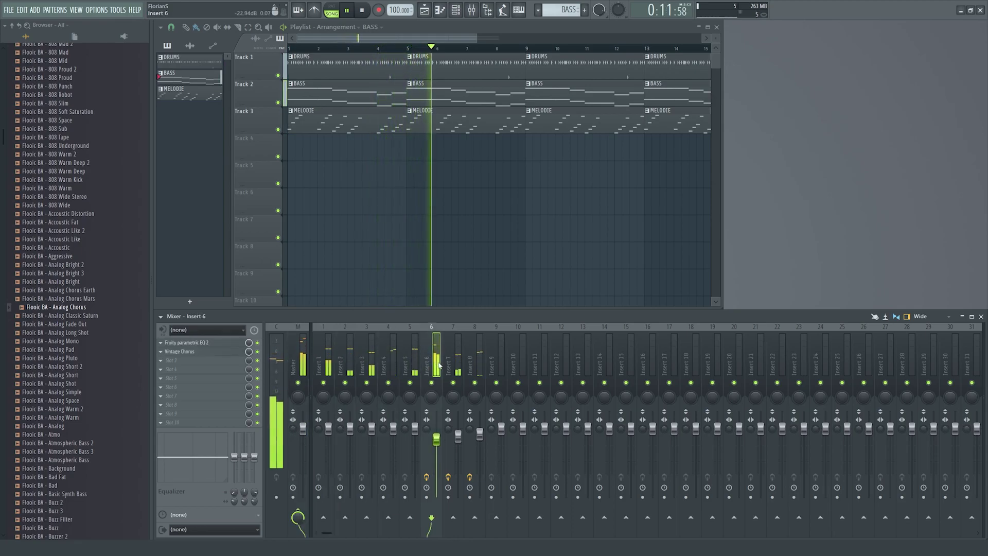
right_click(438, 365)
left_click(439, 363)
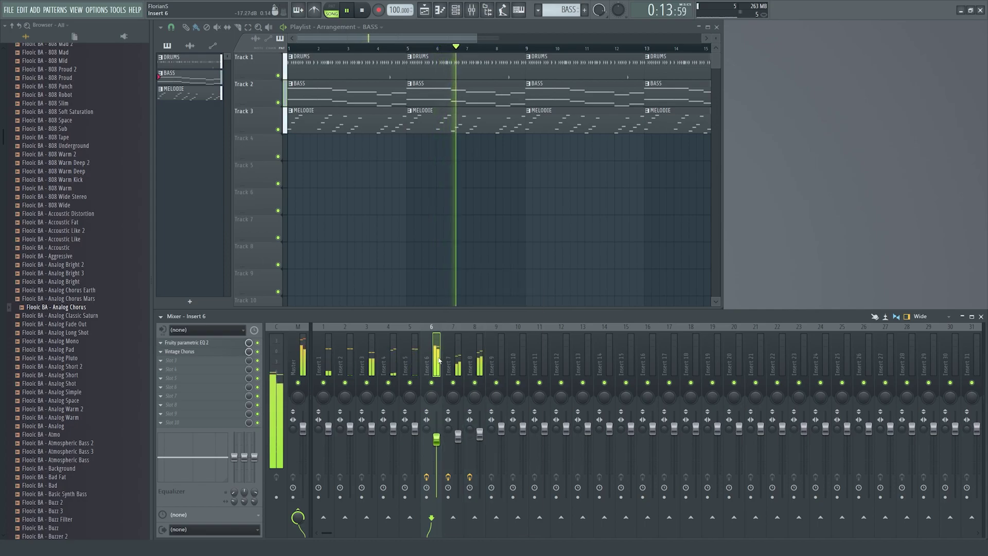
scroll(430, 256, "down", 2)
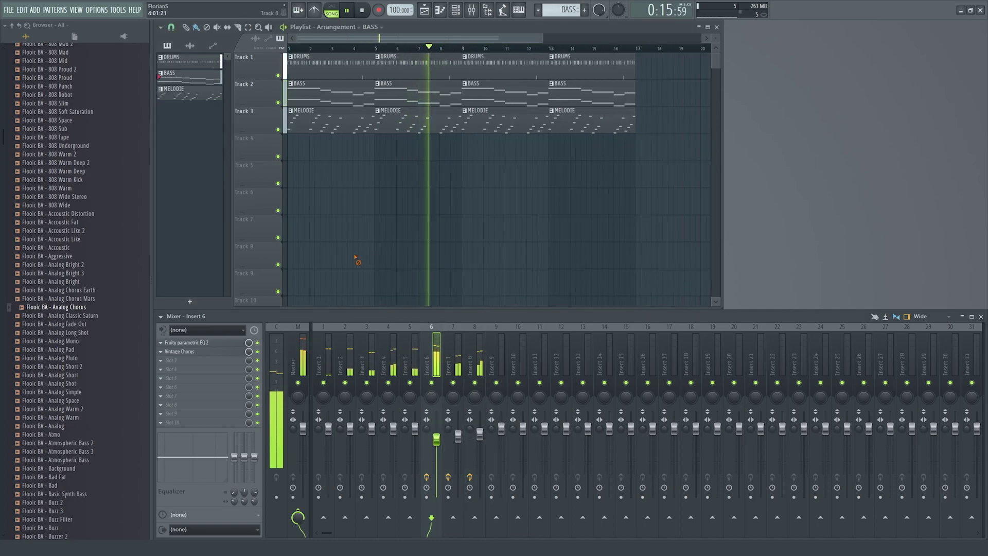
key("space")
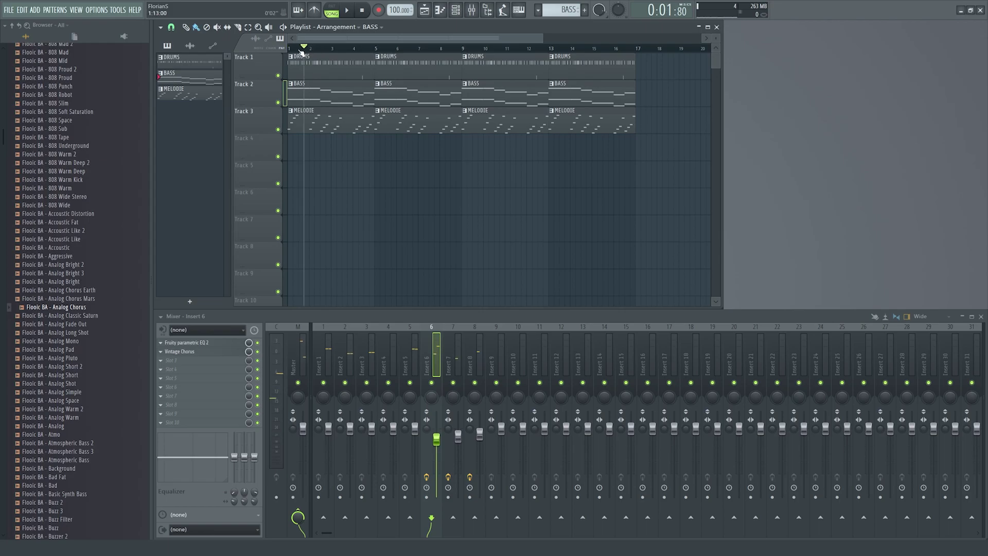
- Play only the drum inserts 1 to 5 and raise the fader of insert 1 slightly
scroll(356, 245, "up", 2)
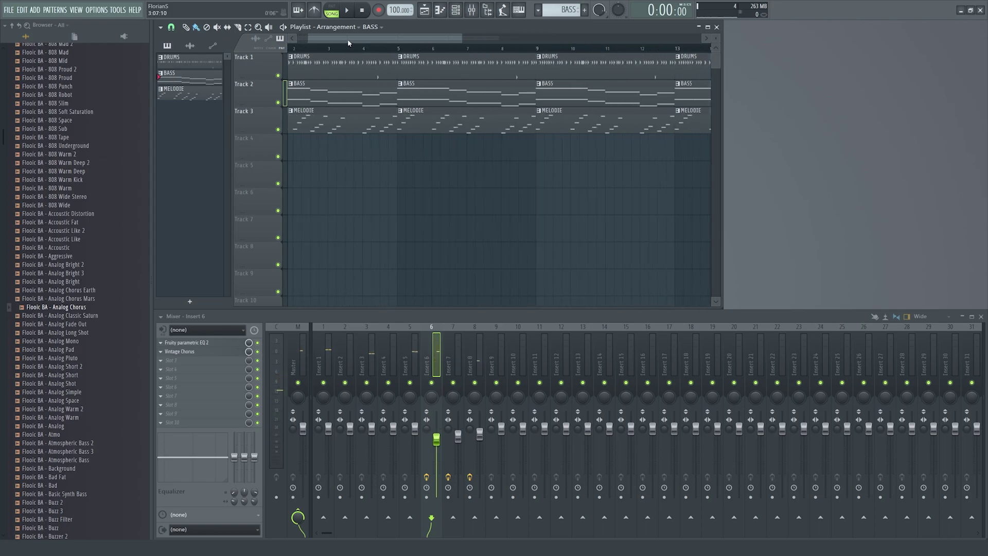
left_click(324, 374)
key("space")
left_click_drag(345, 383, 398, 386)
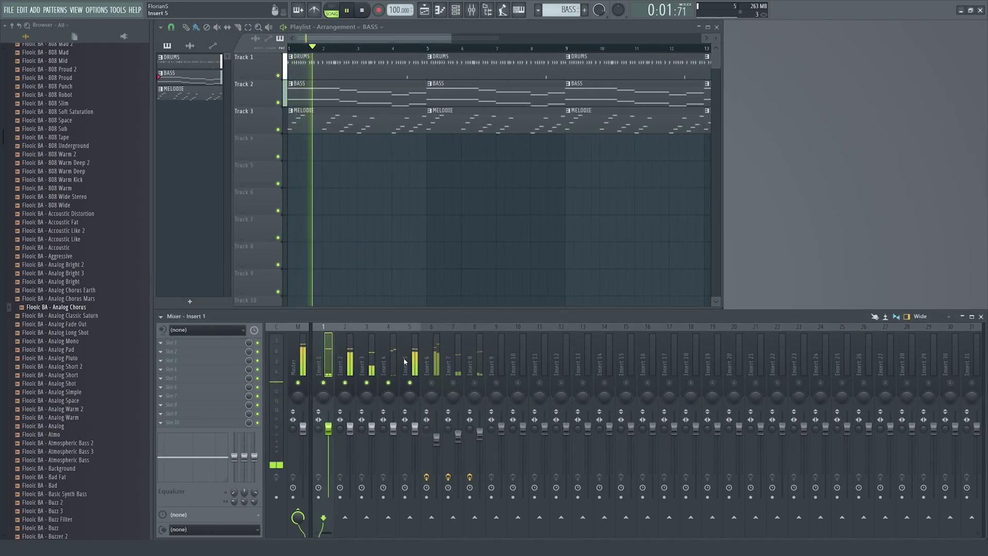
left_click(405, 362)
left_click_drag(328, 428, 328, 422)
- Add Fruity Parametric EQ 2 to insert 2, boosting the mids around 600 Hz and lowering the two highest bands
left_click(350, 372)
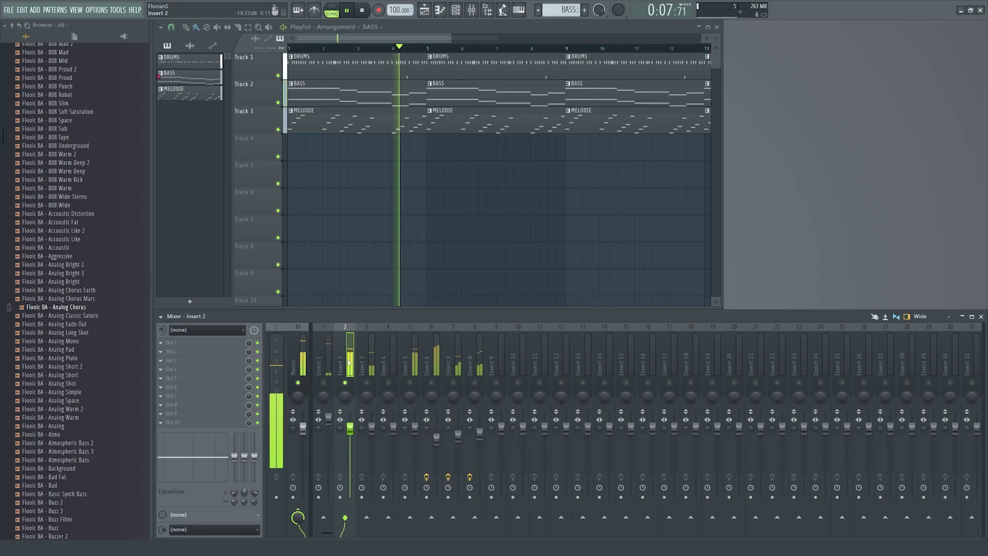
left_click(190, 342)
mouse_move(297, 385)
left_click(350, 436)
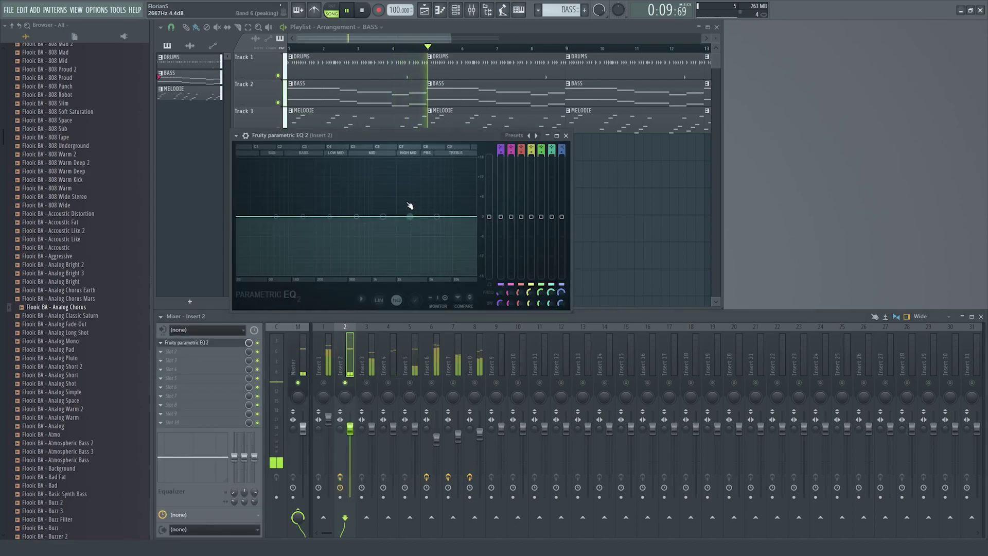
left_click_drag(412, 194, 436, 238)
left_click_drag(302, 215, 359, 203)
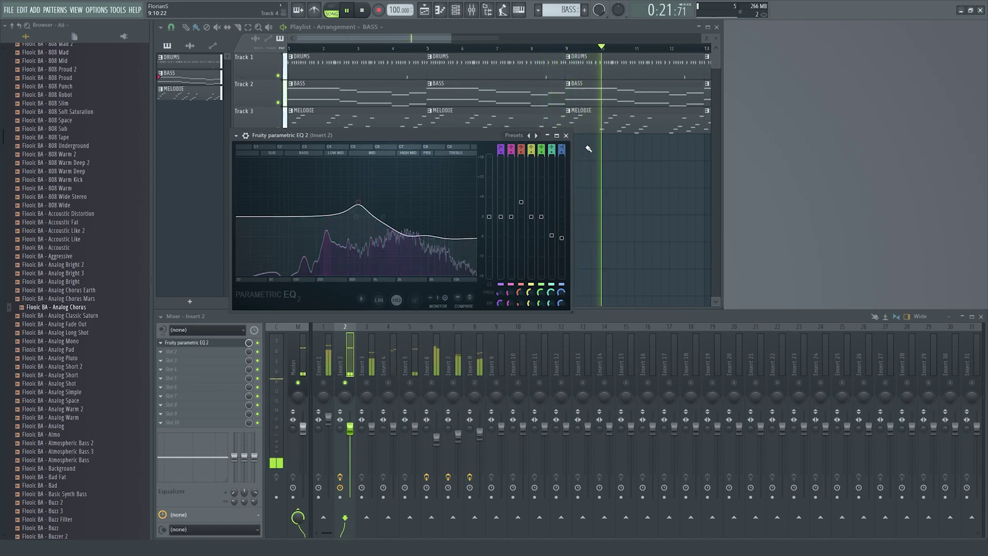
left_click(566, 135)
- Add Fruity Parametric EQ 2 to insert 3 and lower band 6 around 4400 Hz
left_click(366, 384)
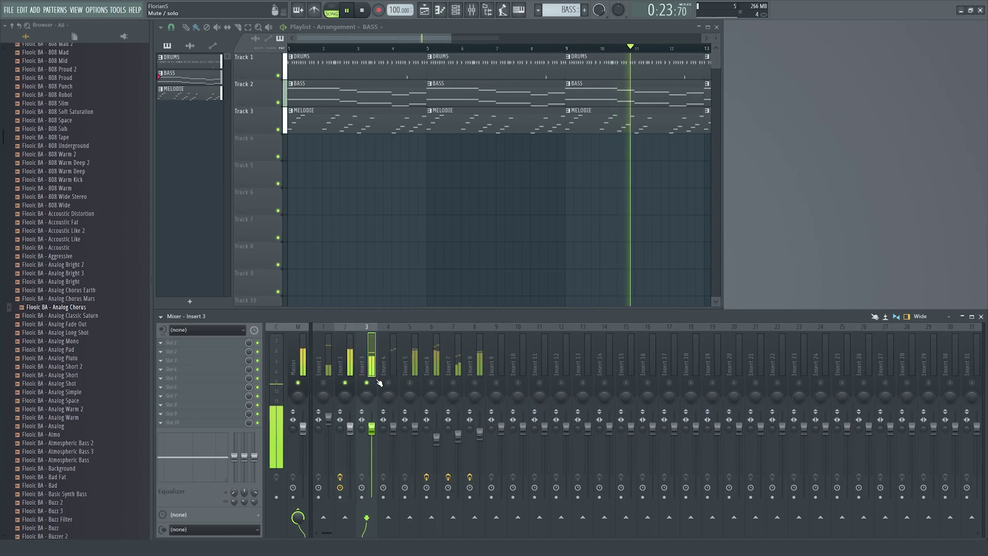
left_click(243, 343)
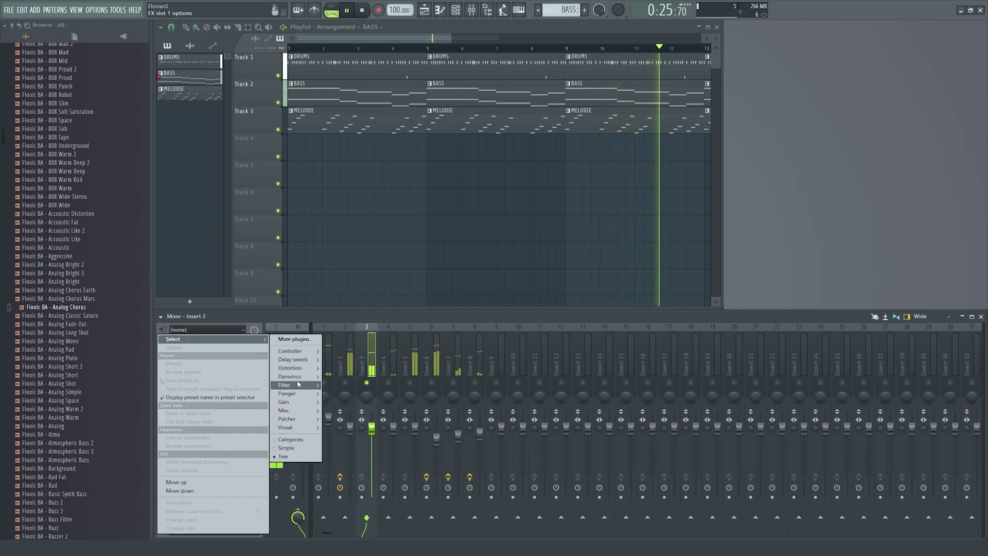
mouse_move(297, 385)
left_click(365, 436)
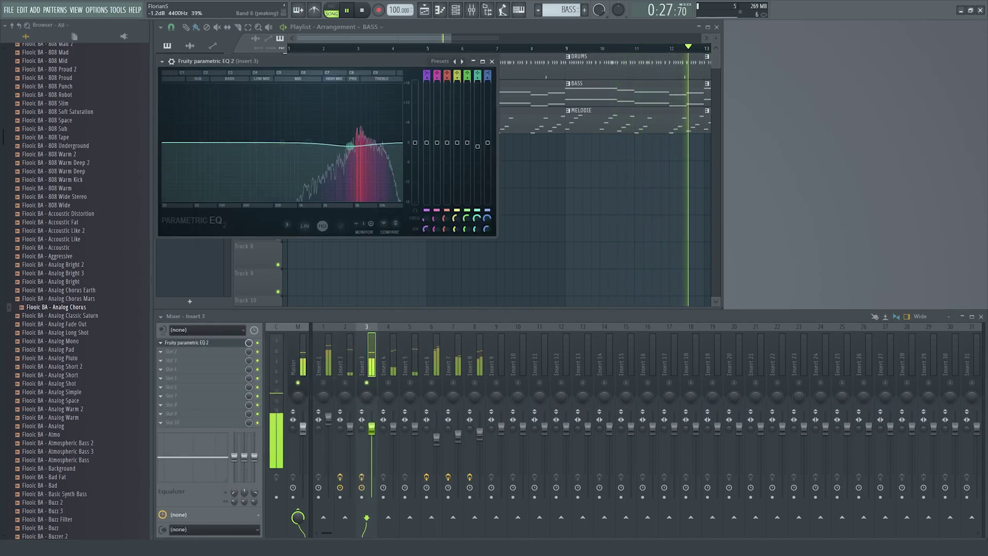
left_click(492, 61)
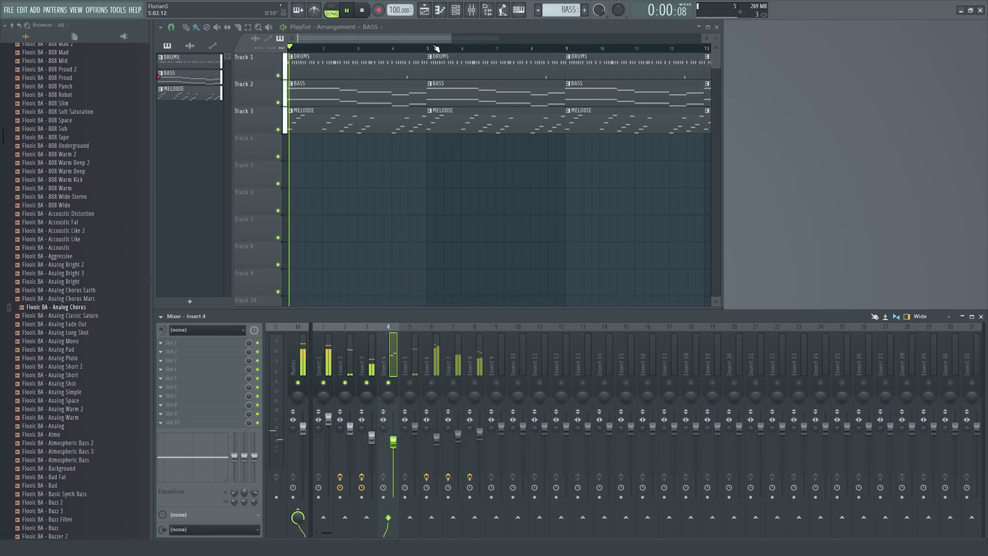
- Add Fruity Parametric EQ 2 to insert 4 with the 20Hz + 18kHz cut preset and lower its high cut slightly
left_click(170, 342)
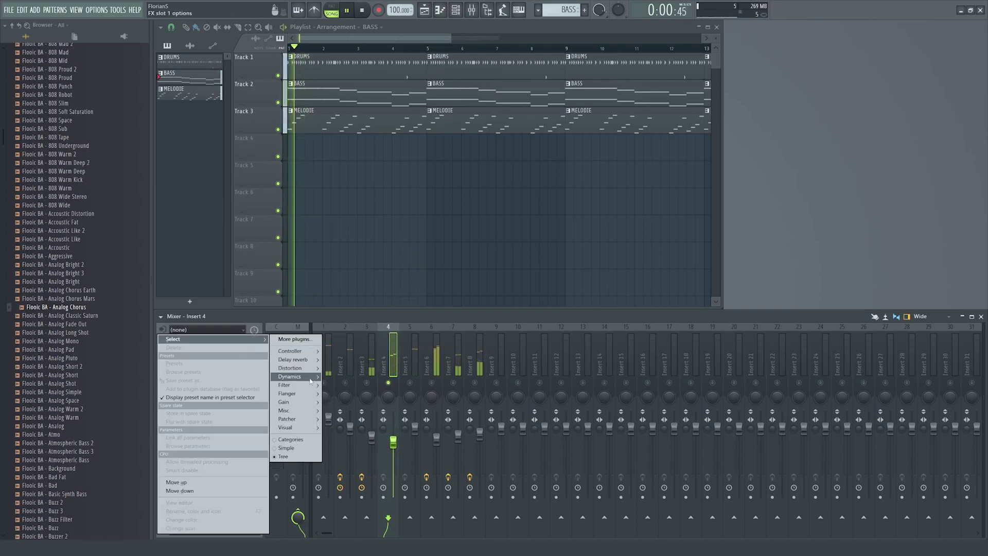
mouse_move(296, 385)
left_click(355, 436)
left_click(464, 86)
left_click(501, 144)
left_click_drag(400, 170, 392, 168)
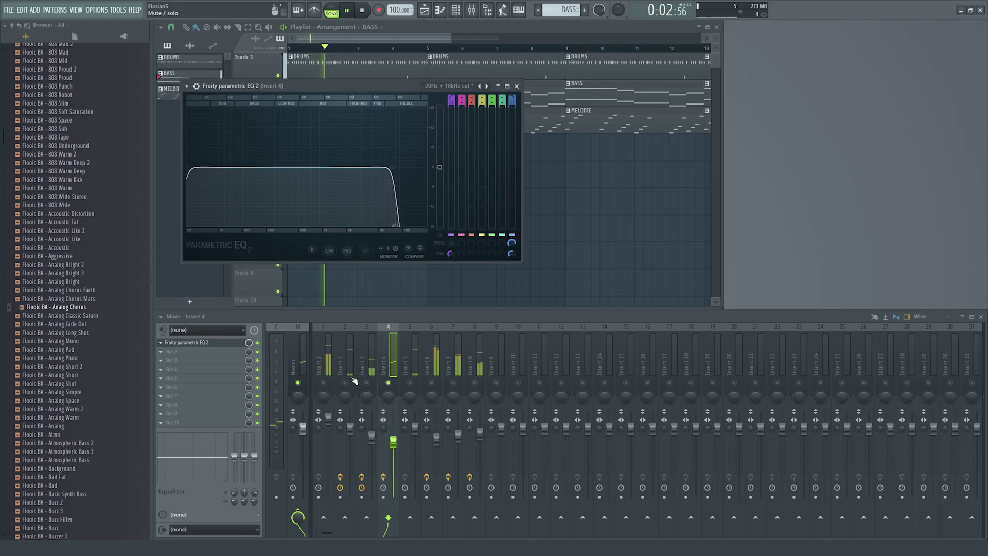
- Re-enable mixer inserts 1 to 3 alongside insert 4, close the equalizer and select insert 5
left_click(367, 383)
left_click(345, 382)
left_click(323, 383)
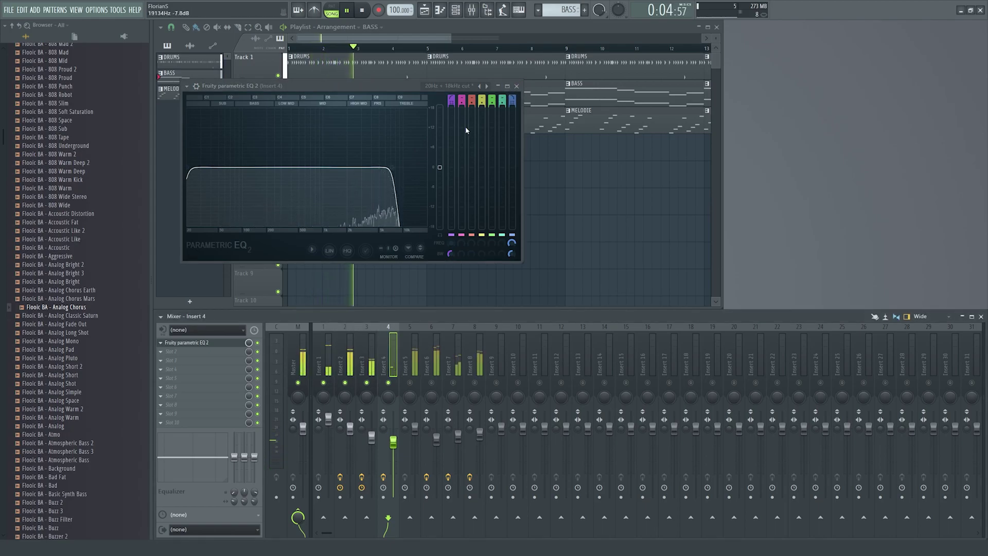
left_click(517, 86)
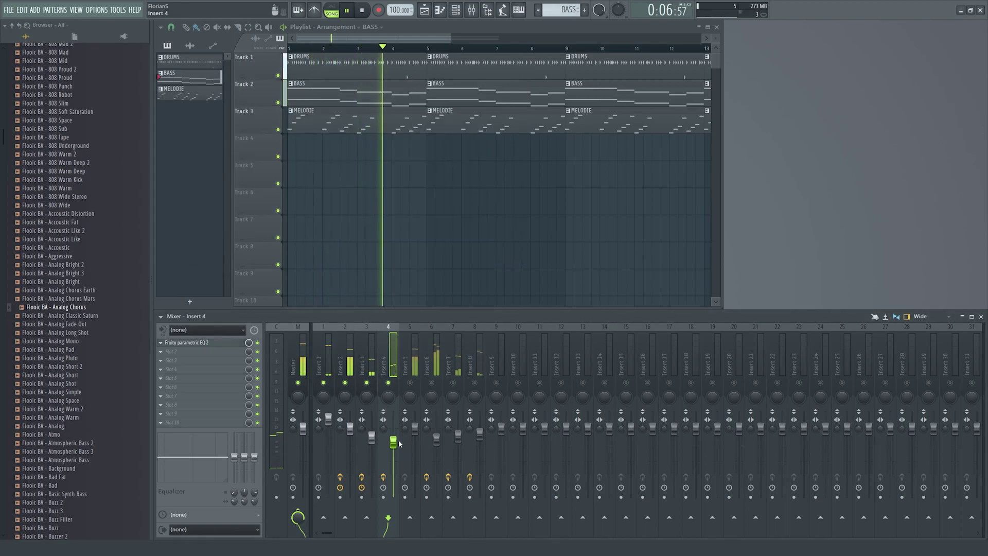
left_click(415, 369)
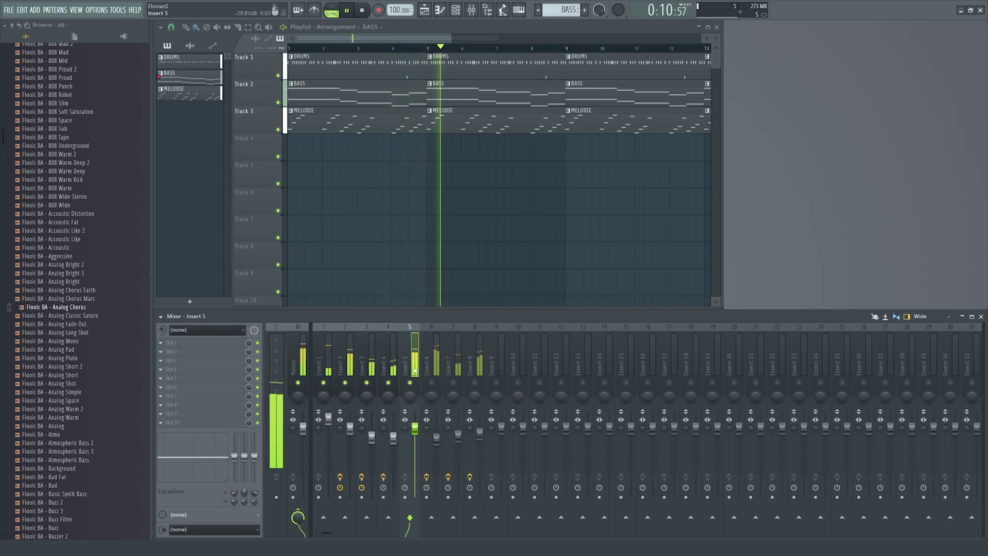
- Bring inserts 6 and 7 back into the mix at lower fader levels, and solo insert 6
left_click(325, 363)
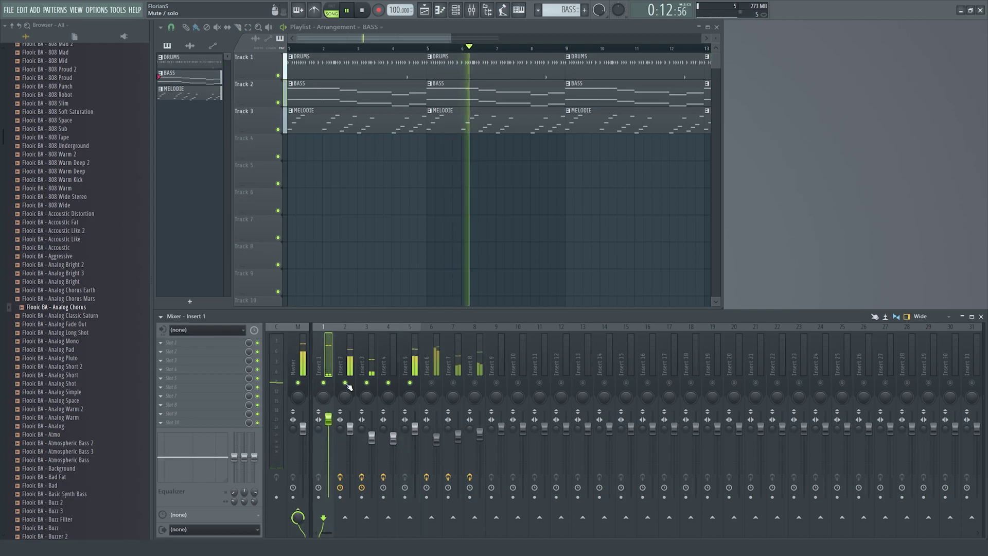
left_click(352, 428)
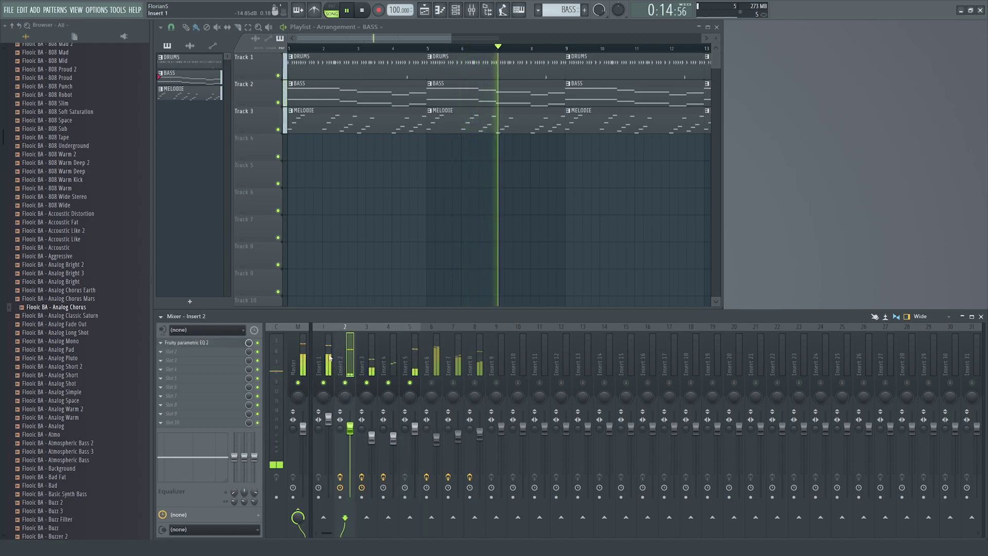
left_click(300, 359)
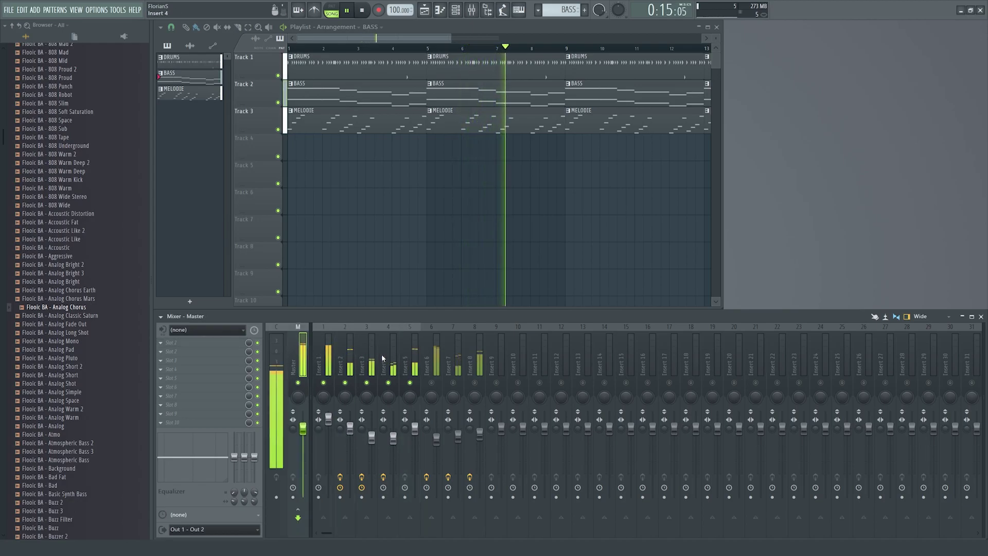
left_click(436, 368)
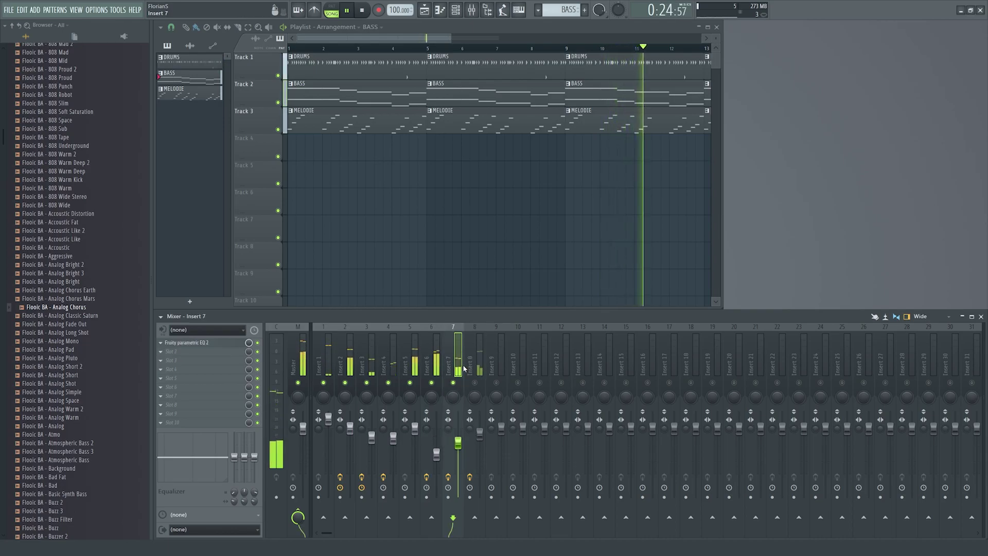
right_click(432, 382)
key("space")
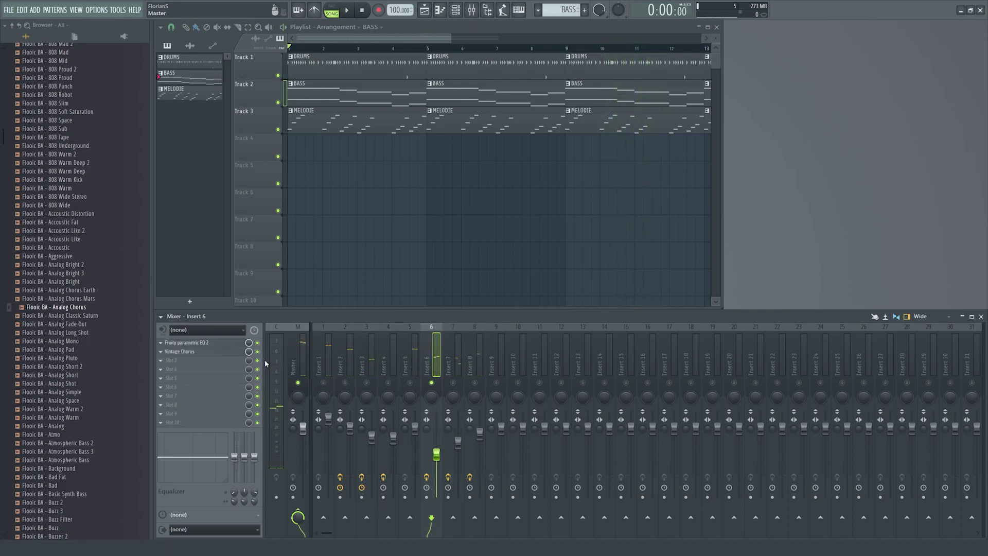
- Find the DodgePro effect and load it into slot 3 of insert 6
left_click(211, 368)
mouse_move(301, 411)
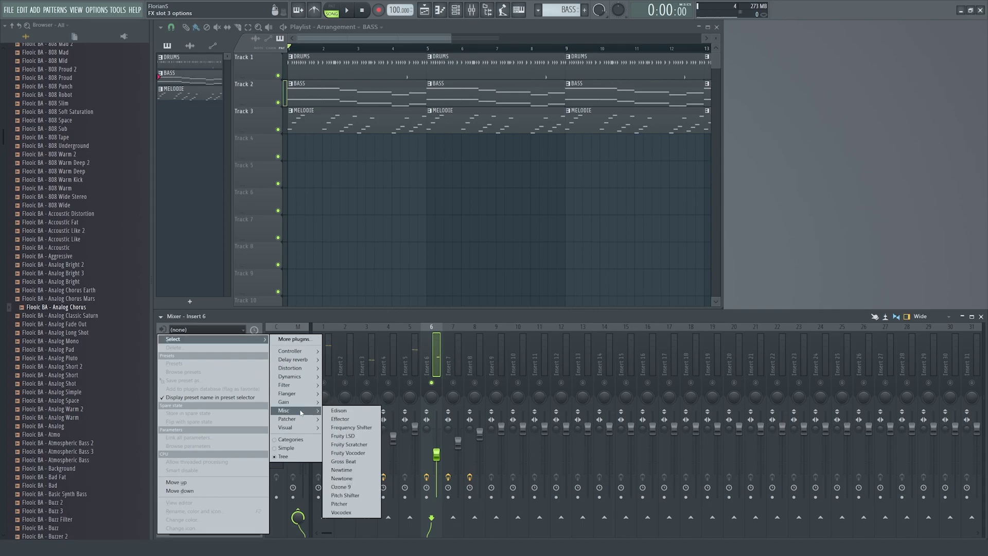
left_click(304, 339)
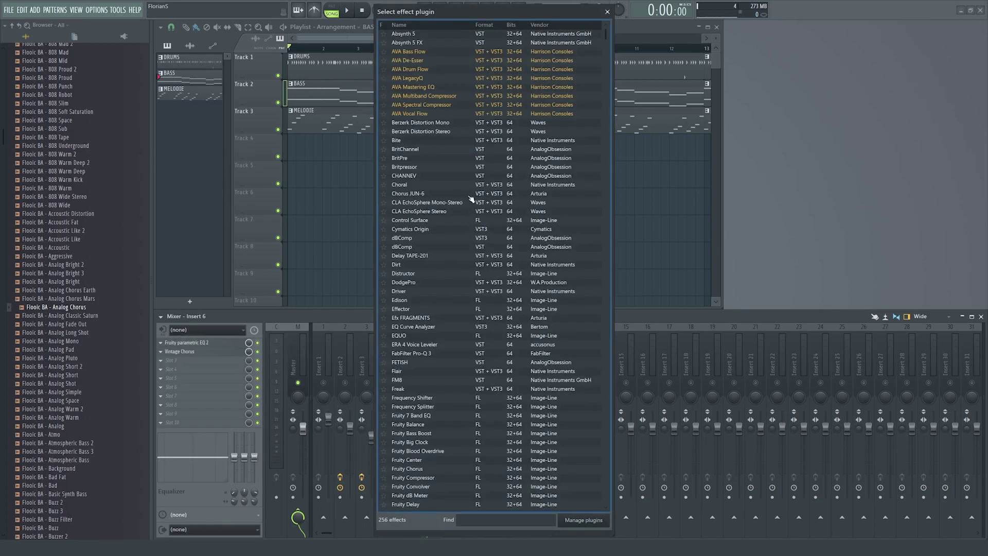
type("dodg")
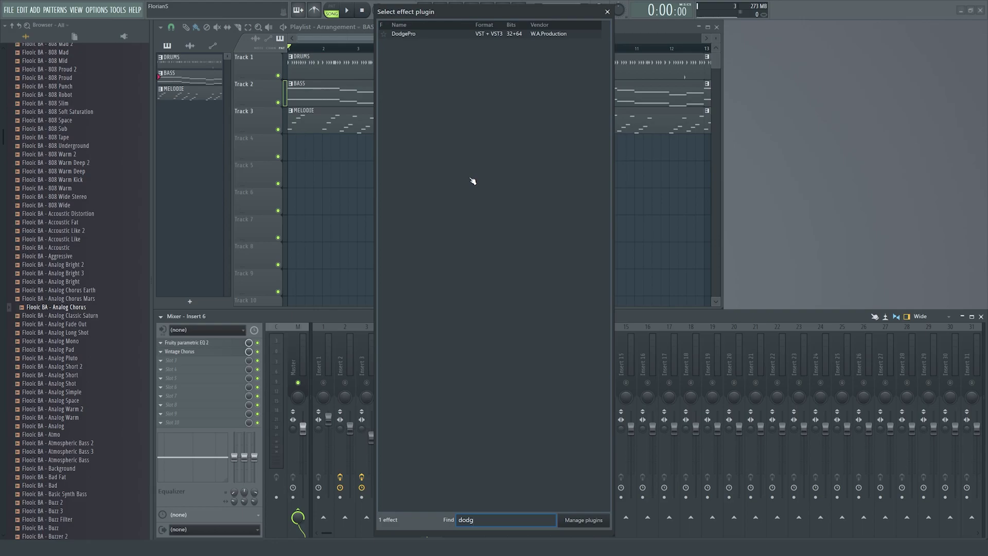
key("Down")
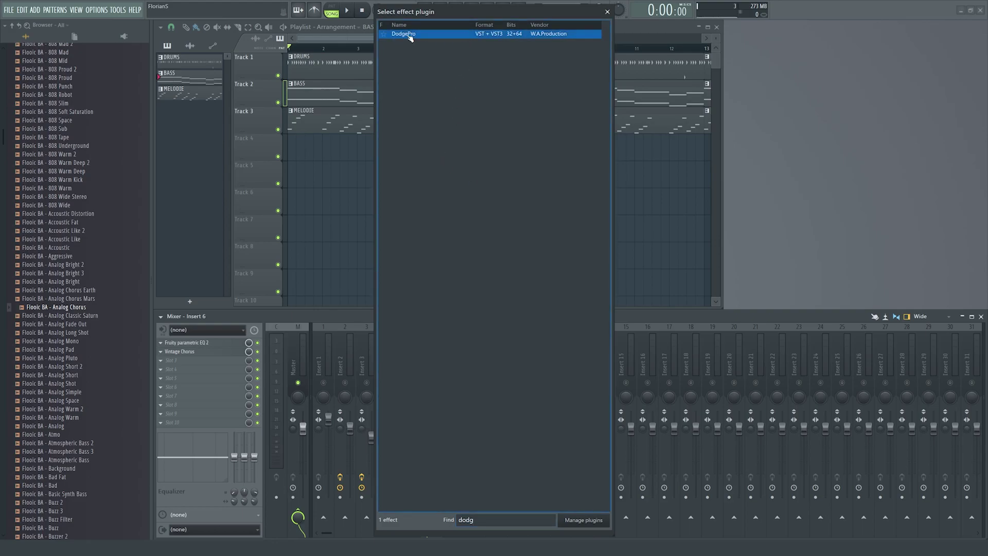
key("Return")
- Stretch DodgePro's ducking curve so its rise ends at about 1/8, preview it and close the plugin
mouse_move(345, 70)
left_mouse_down()
mouse_move(414, 97)
mouse_move(584, 208)
mouse_move(650, 150)
left_mouse_up()
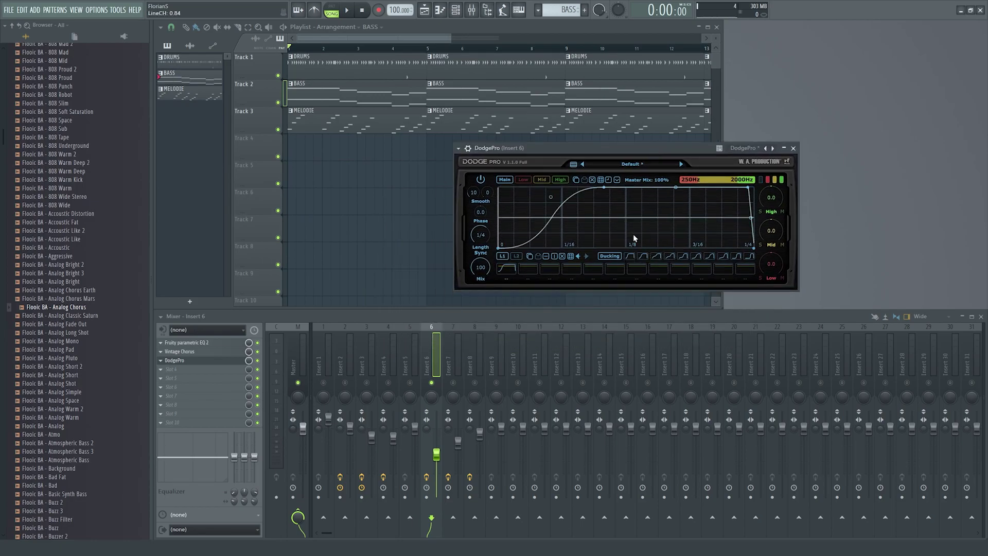
left_click_drag(604, 187, 662, 187)
mouse_move(628, 147)
left_mouse_down()
mouse_move(624, 160)
mouse_move(632, 158)
left_mouse_up()
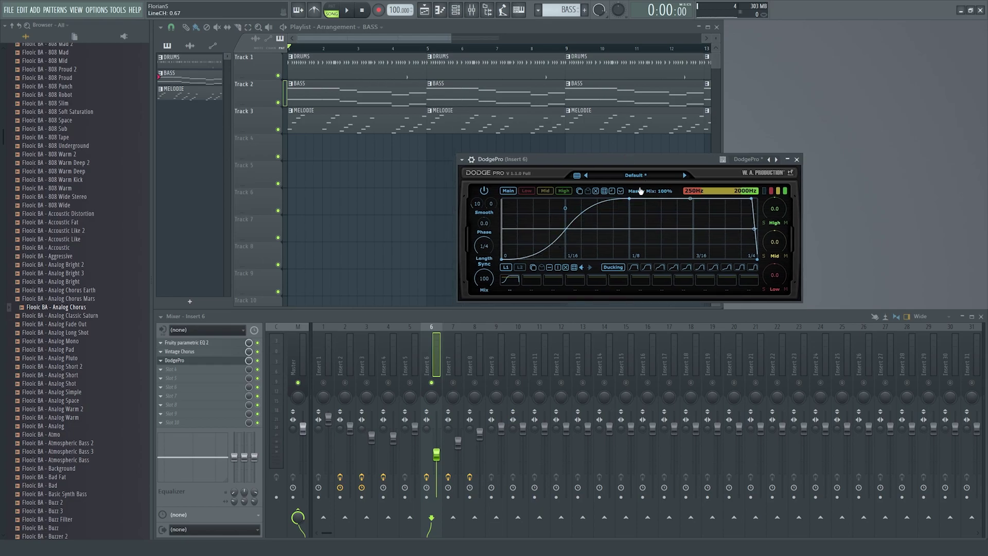
key("space")
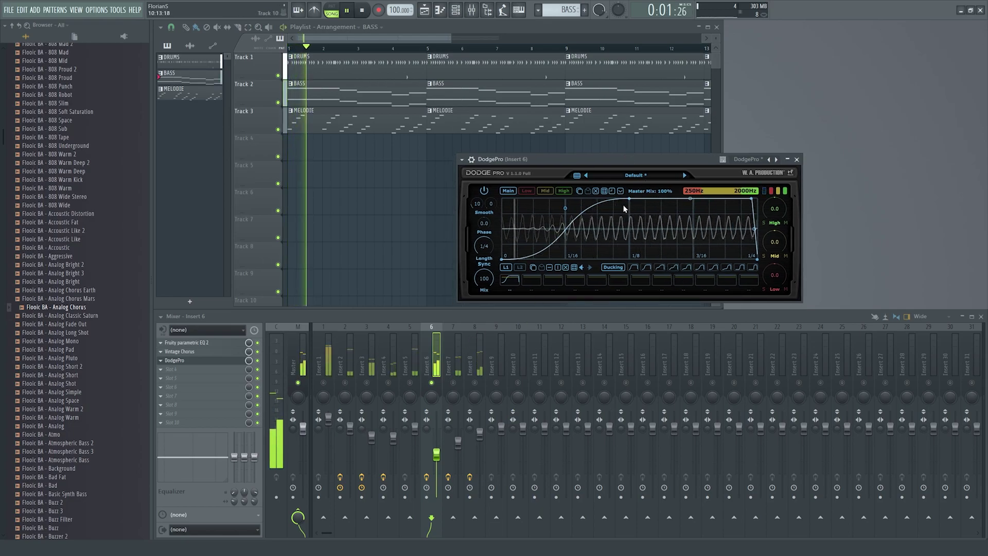
key("space")
left_click(797, 159)
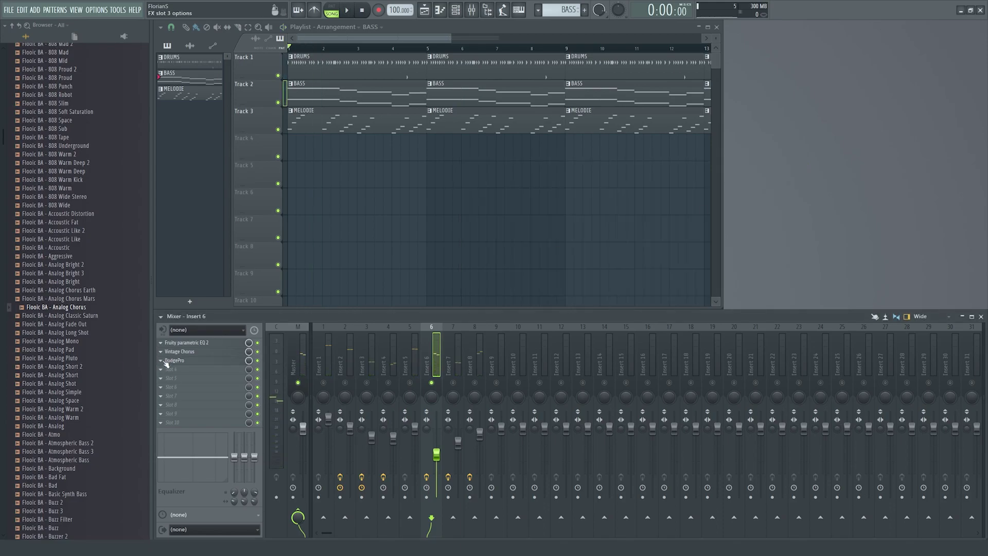
- Replace DodgePro in slot 3 of insert 6 with Gross Beat and choose the Sidechain volume preset
left_click(166, 362)
mouse_move(239, 344)
mouse_move(297, 390)
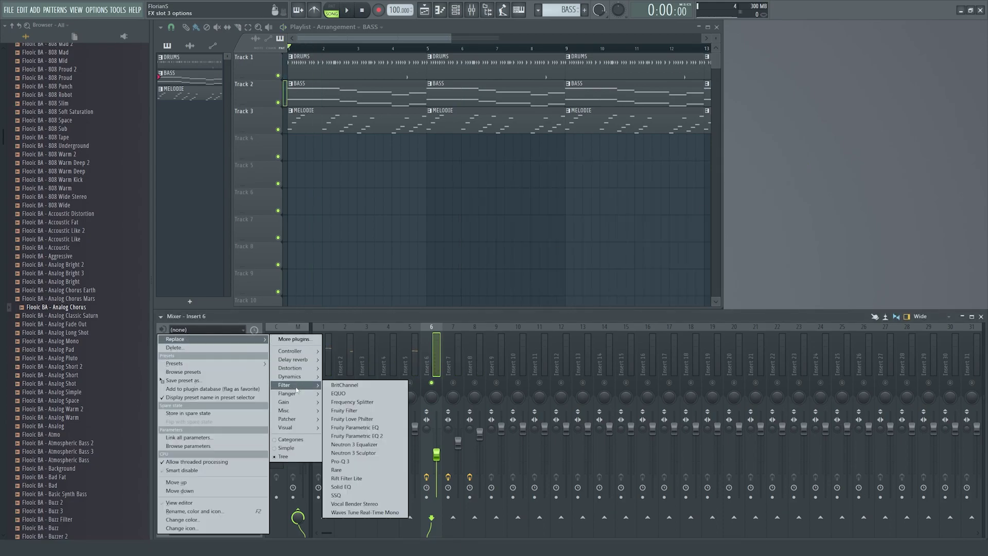
mouse_move(320, 413)
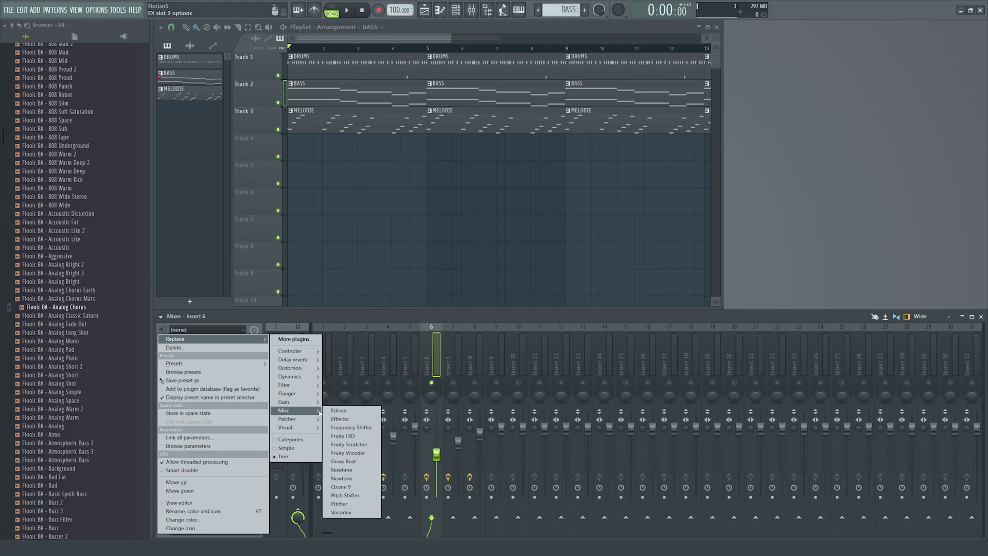
left_click(350, 463)
left_click_drag(546, 153, 453, 139)
left_click(381, 335)
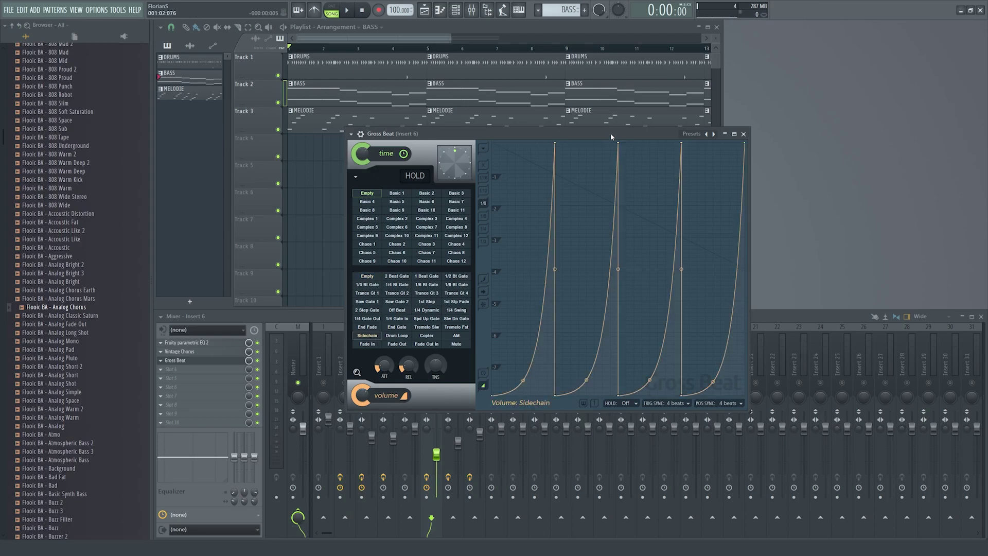
- Raise Gross Beat's volume envelope tension and reduce its attack and release during playback, and close the plugin
left_click_drag(561, 133, 708, 151)
key("space")
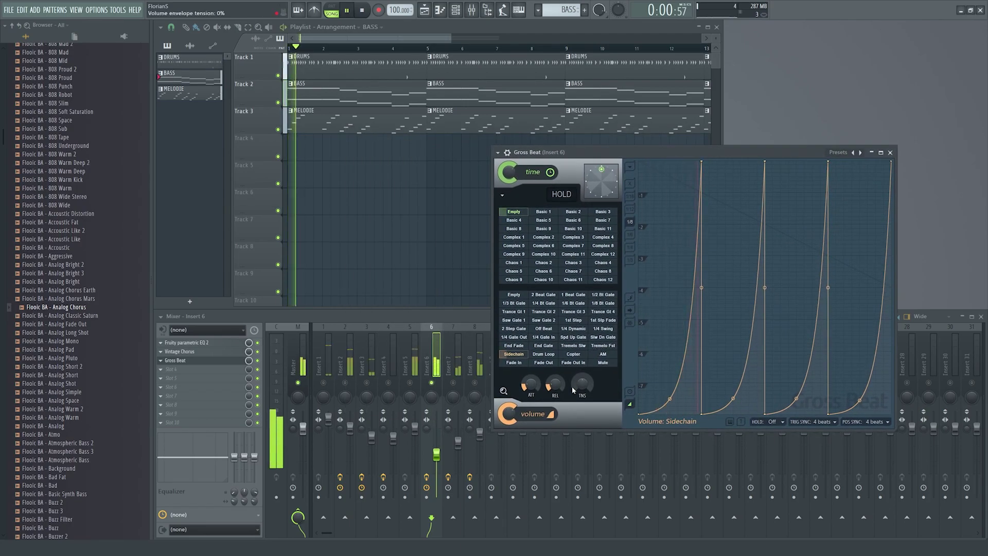
left_click_drag(590, 385, 591, 350)
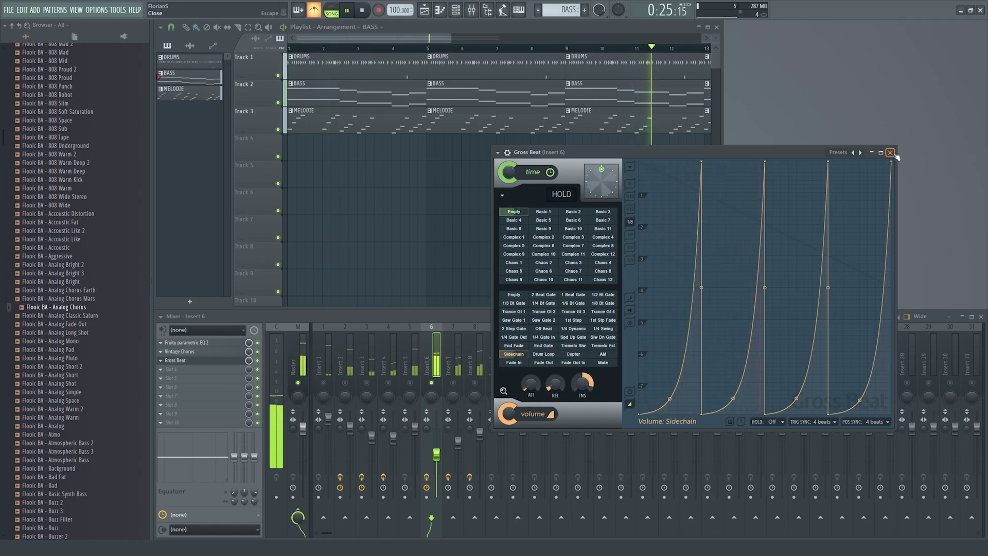
left_click(894, 154)
key("space")
left_click(427, 362)
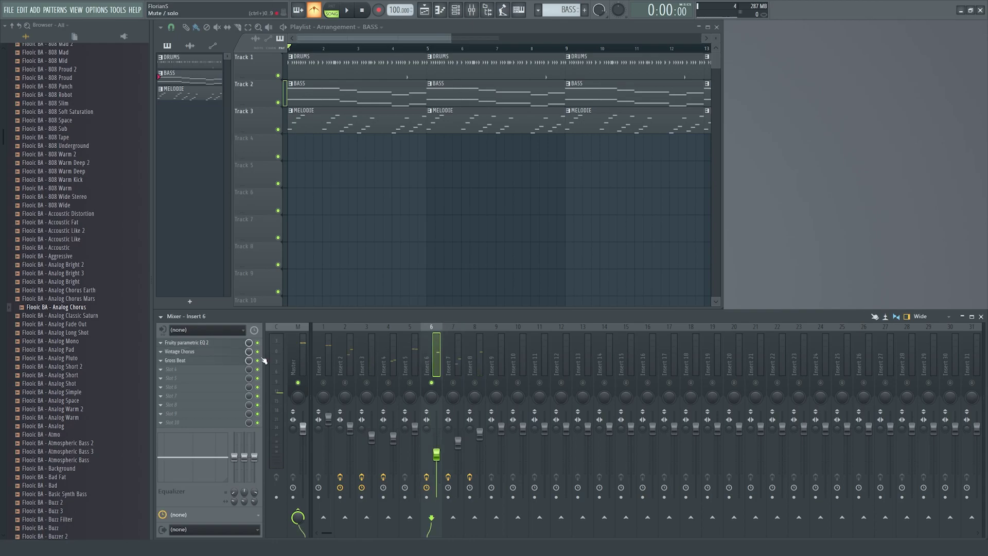
- Rename mixer insert 9 as BASS
double_click(497, 358)
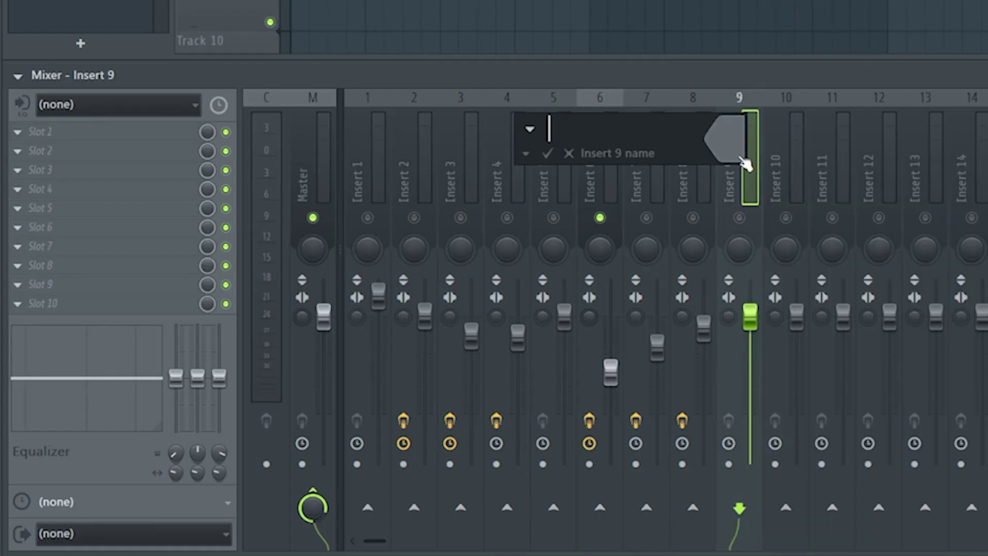
type("BASS")
key("Return")
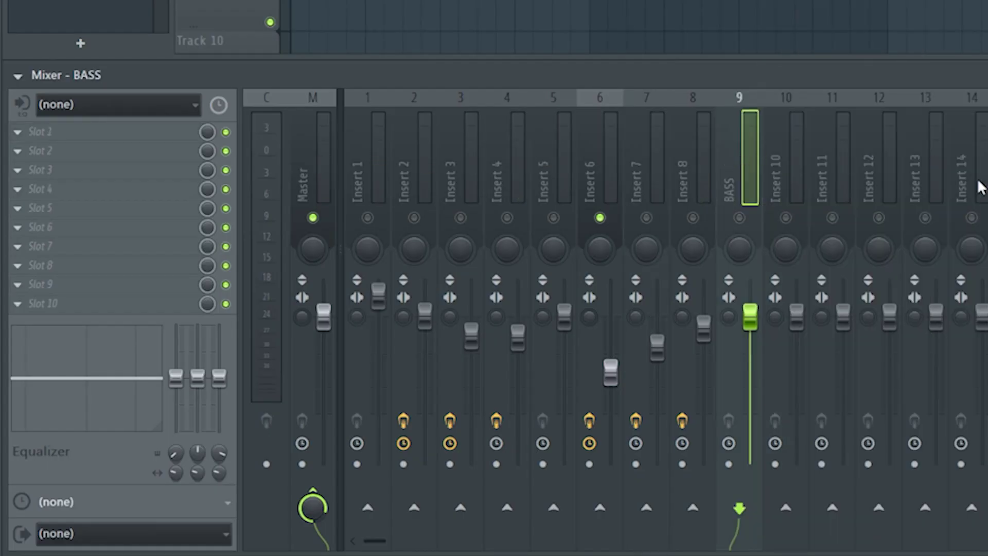
- Move the BASS mixer track one position to slot 8, directly beside Insert 7
key("alt+Left")
left_click(643, 160)
left_click(601, 169)
left_click(654, 195)
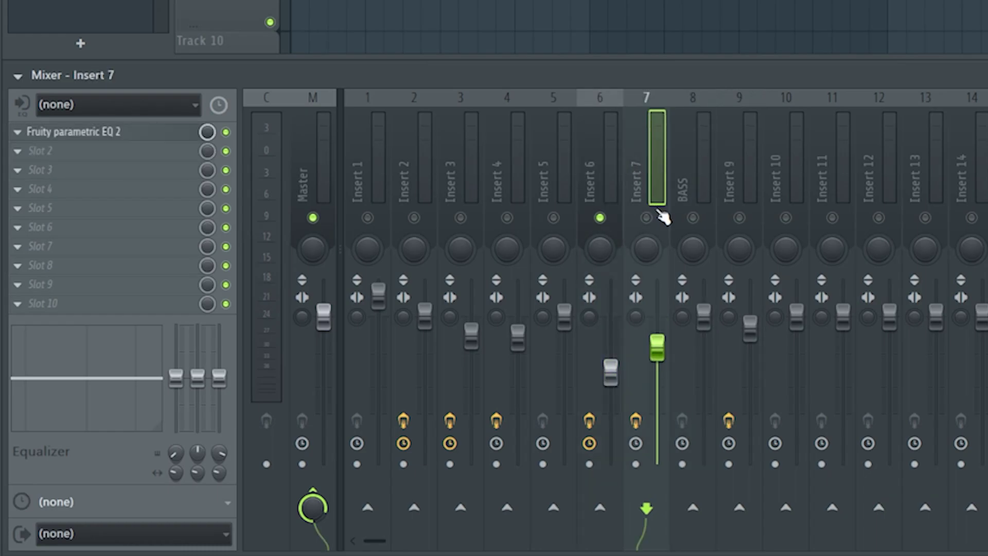
- Copy the Gross Beat effect with its Sidechain volume setting from Insert 6 to the BASS mixer track
left_click(609, 180)
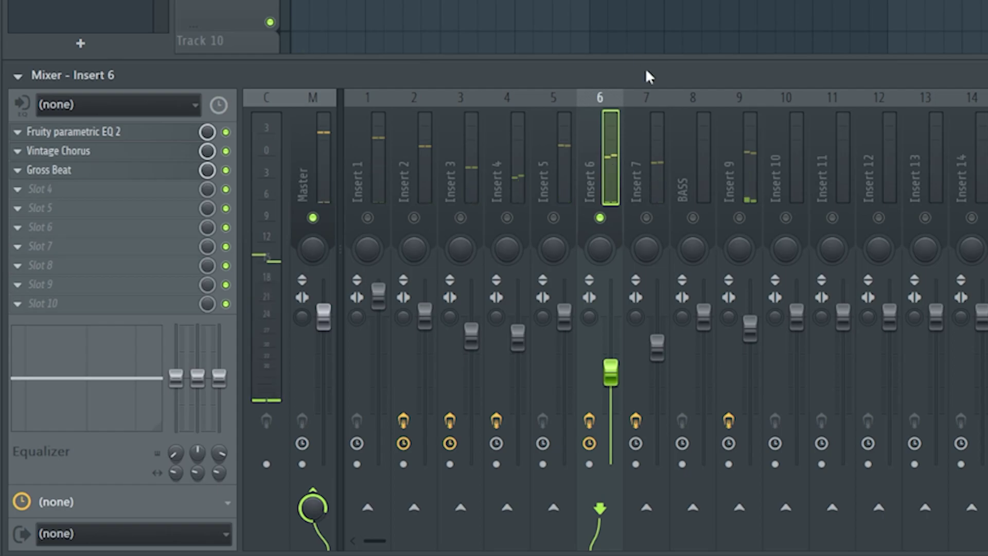
left_click(17, 171)
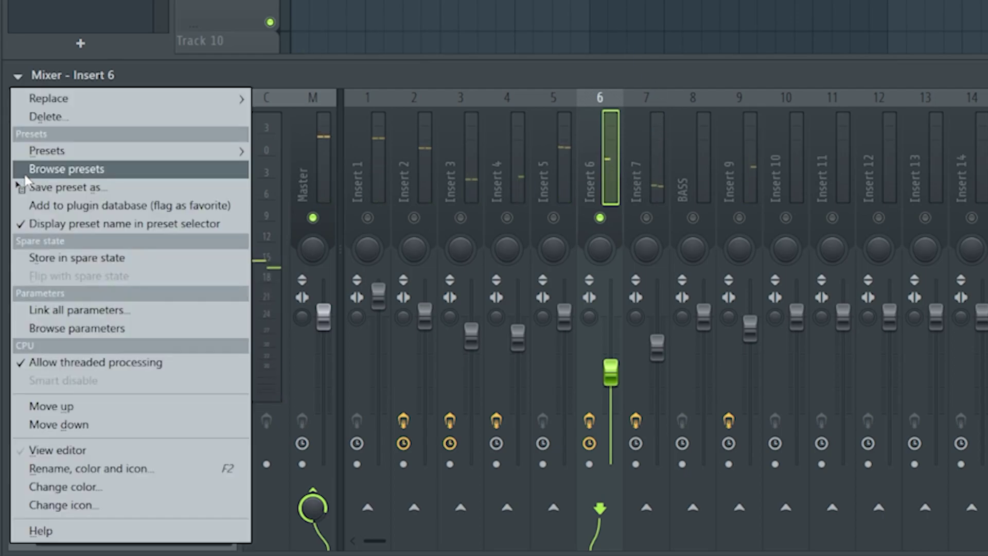
left_click(705, 177)
left_click(700, 174)
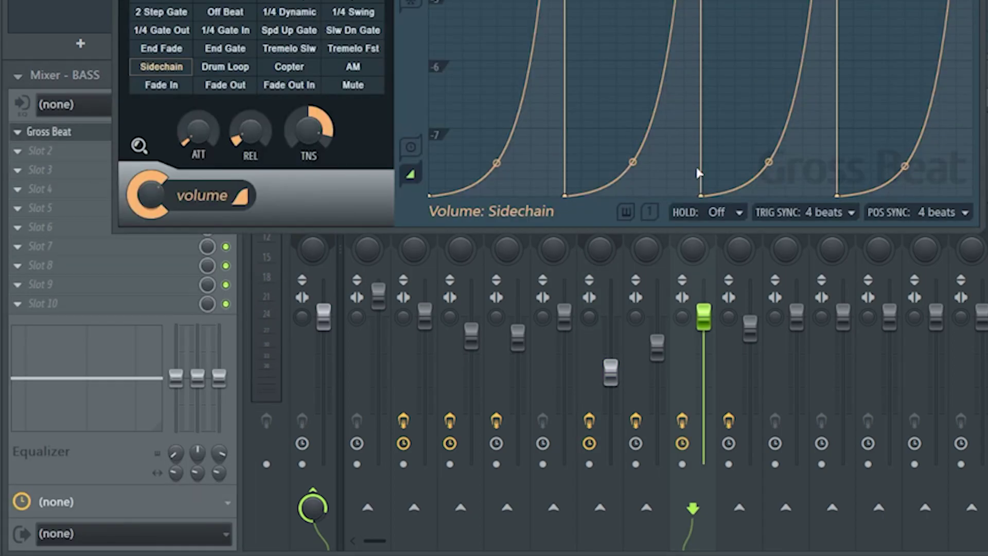
key("Escape")
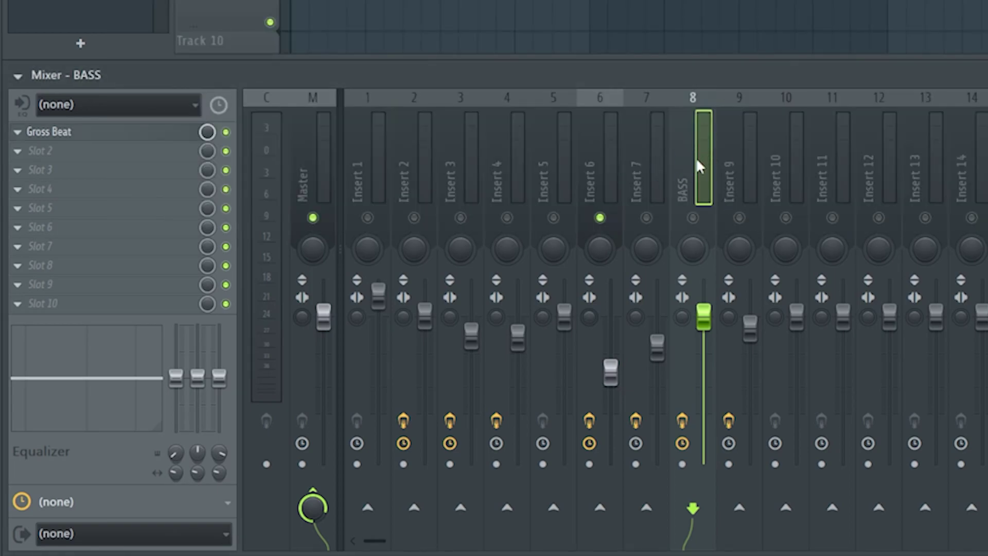
- Delete the Gross Beat effect from mixer track Insert 6
left_click(613, 159)
left_click(19, 171)
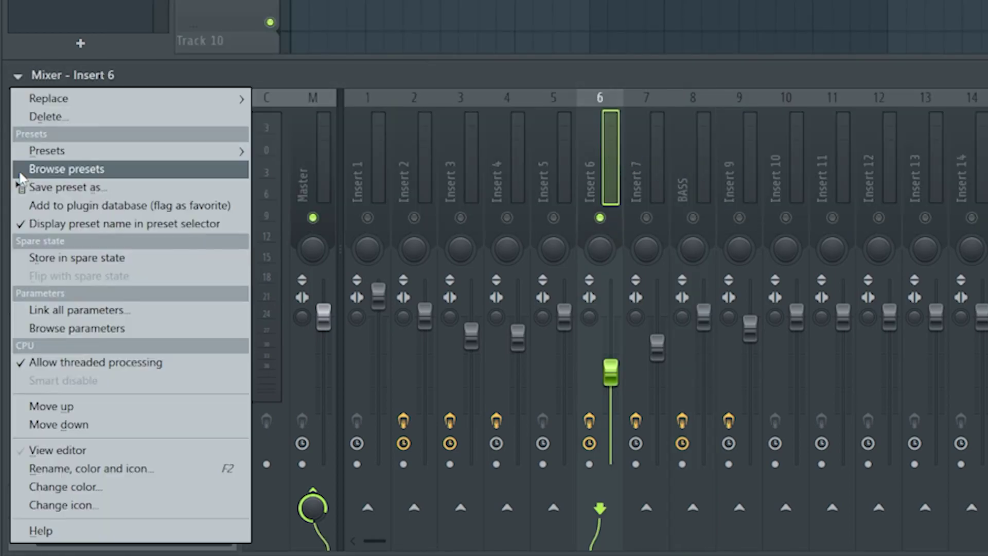
left_click(71, 117)
left_click(780, 53)
- Rename the BASS mixer track in slot 8 as BASS BUS
left_click(641, 159)
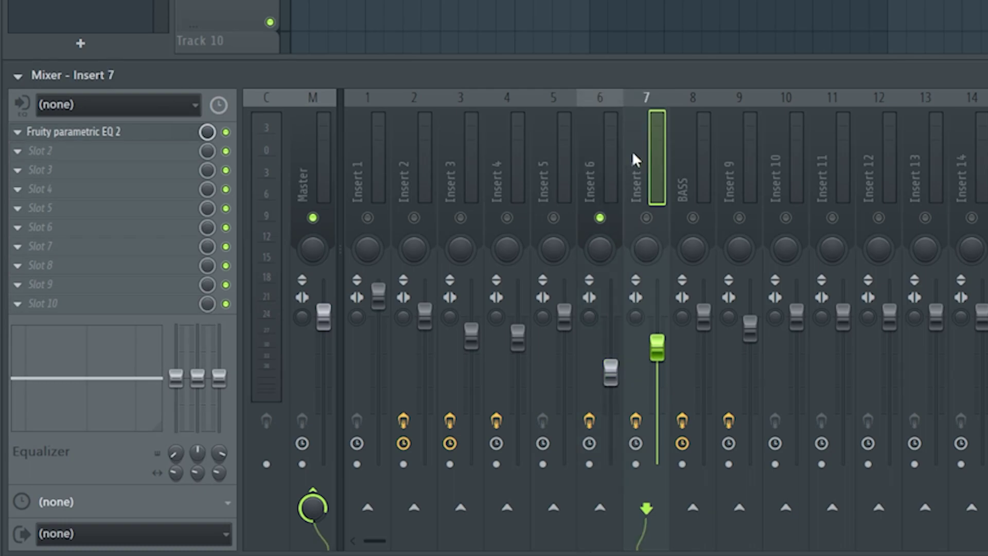
left_click(587, 175)
left_click(638, 168)
left_click(693, 170)
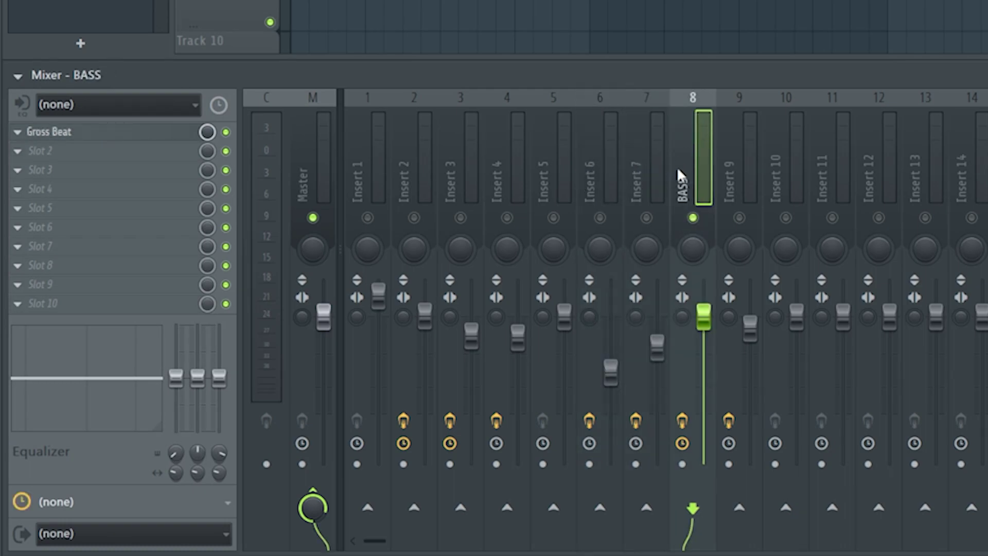
double_click(692, 158)
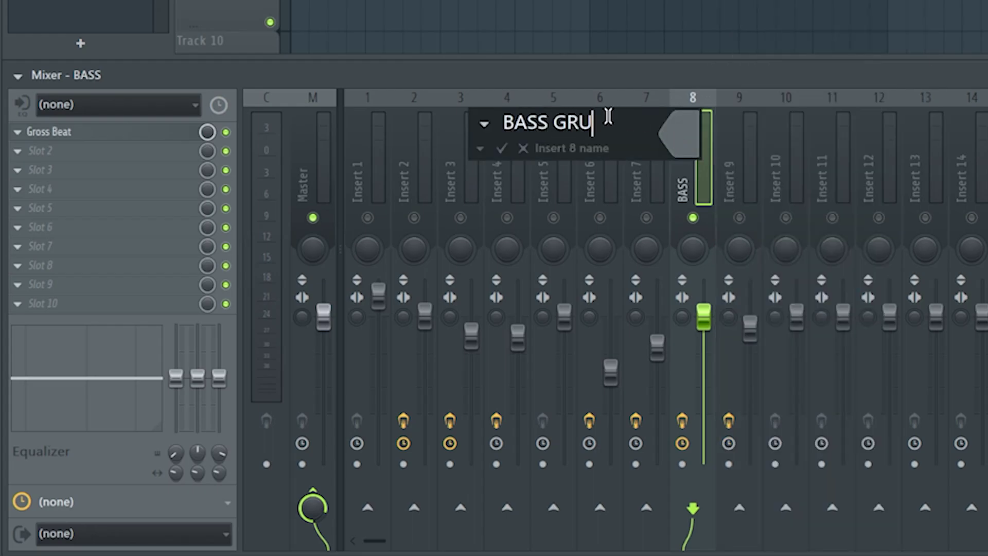
double_click(609, 122)
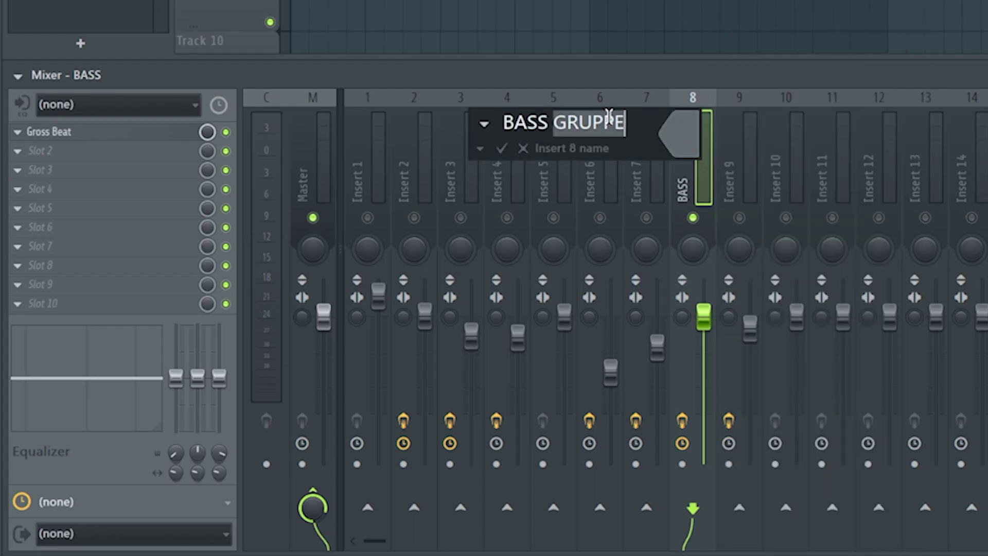
type("BUS")
key("Return")
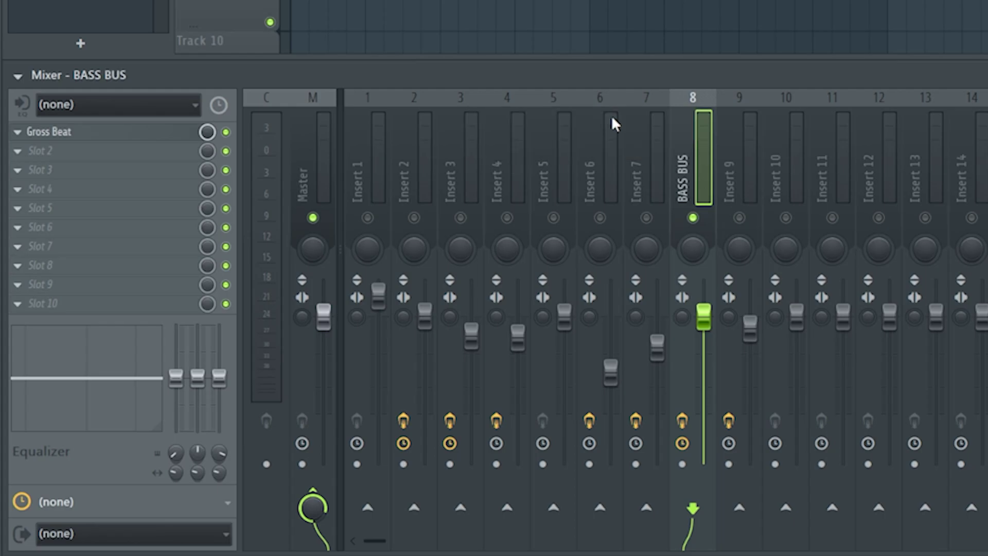
- Rename mixer tracks Insert 6 and Insert 7 as B1 and B2
double_click(613, 182)
type("B")
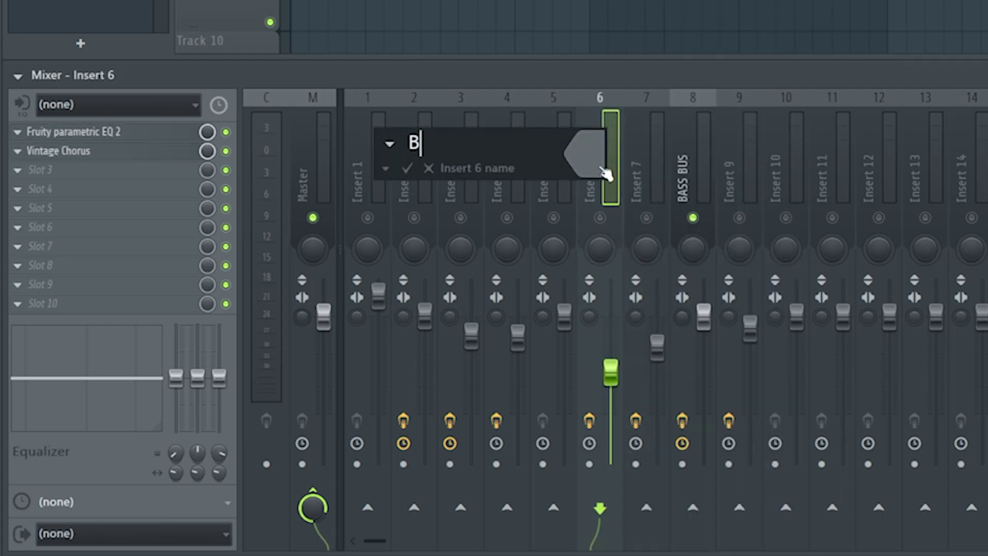
type("1")
key("Return")
double_click(655, 170)
type("B")
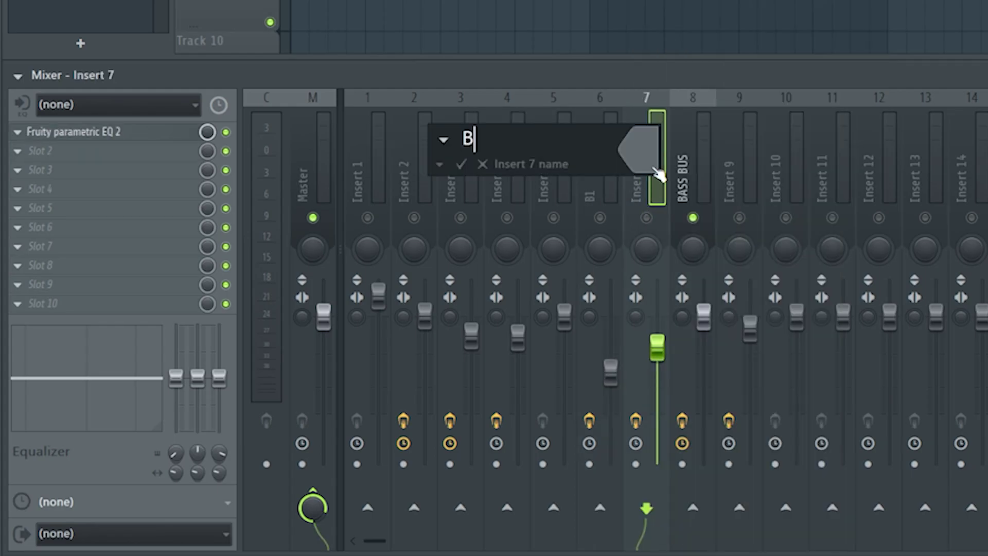
type("2")
key("Return")
- Route mixer tracks B1 and B2 only to the BASS BUS track instead of the master
left_click(616, 191)
left_click(637, 166, "ctrl")
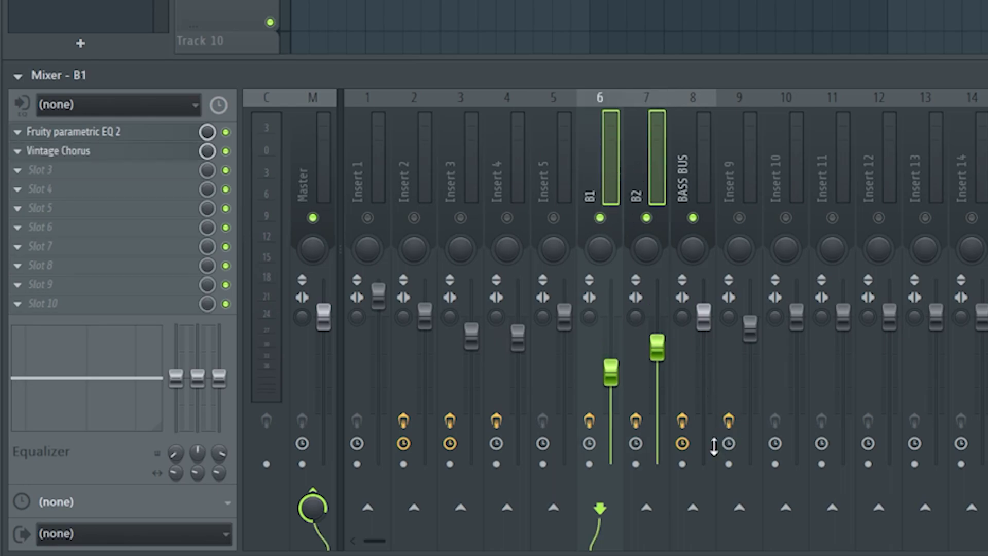
right_click(694, 506)
left_click(735, 486)
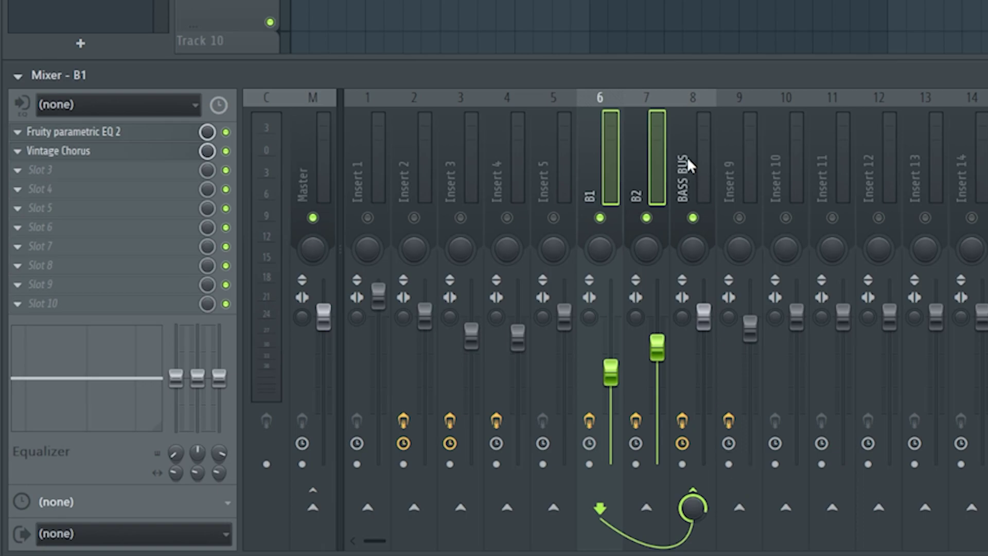
left_click(680, 168)
left_click(649, 175)
left_click(619, 179)
- Open Gross Beat on BASS BUS during playback and increase its attack and release
left_click(707, 175)
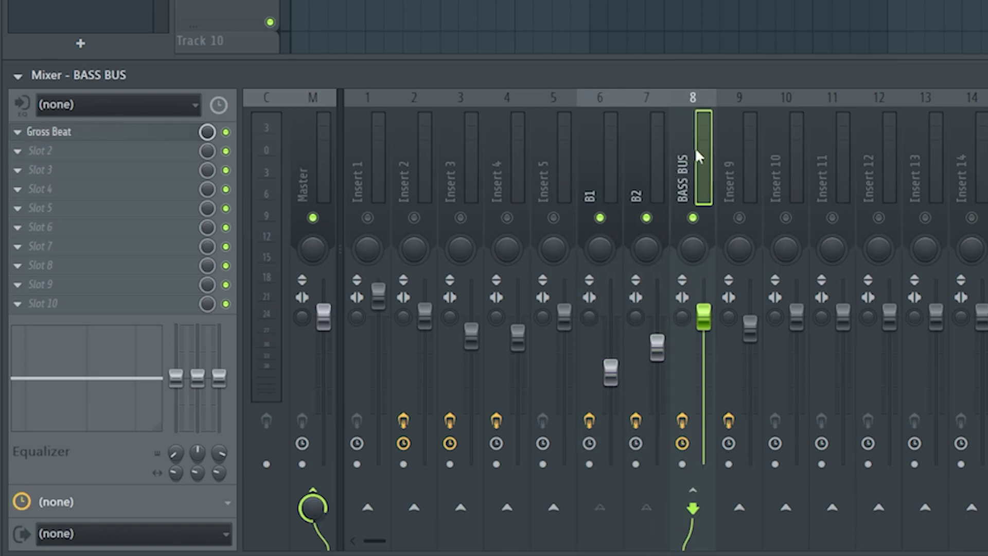
key("space")
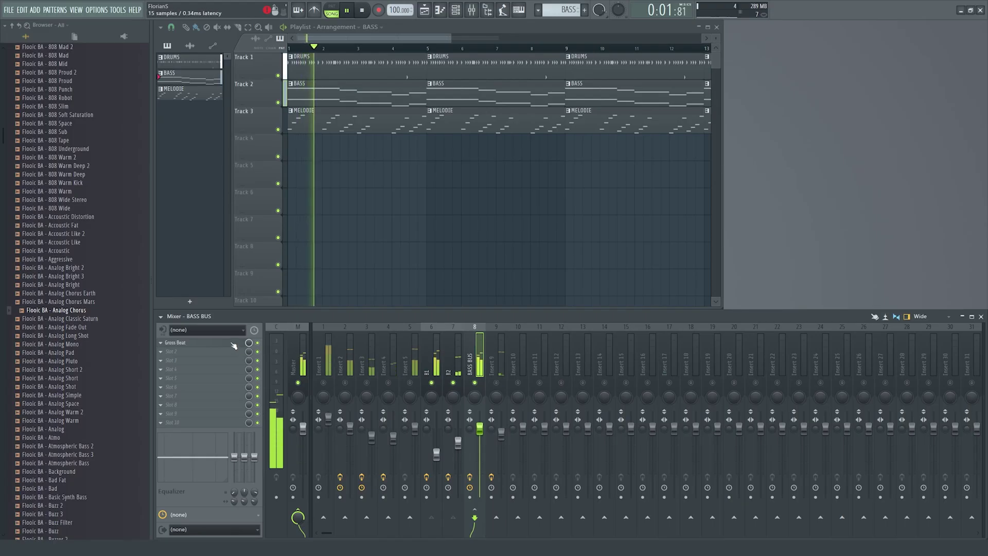
left_click(234, 343)
left_click_drag(360, 115, 658, 201)
left_click_drag(552, 430, 529, 419)
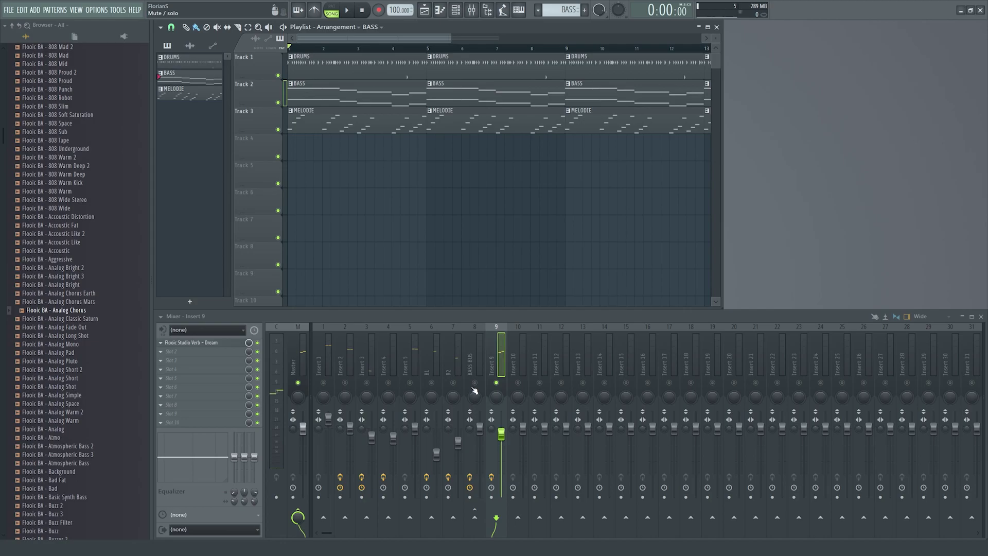
- Turn all soloed-out mixer tracks back on and lower the Insert 9 fader during playback
left_click(432, 367)
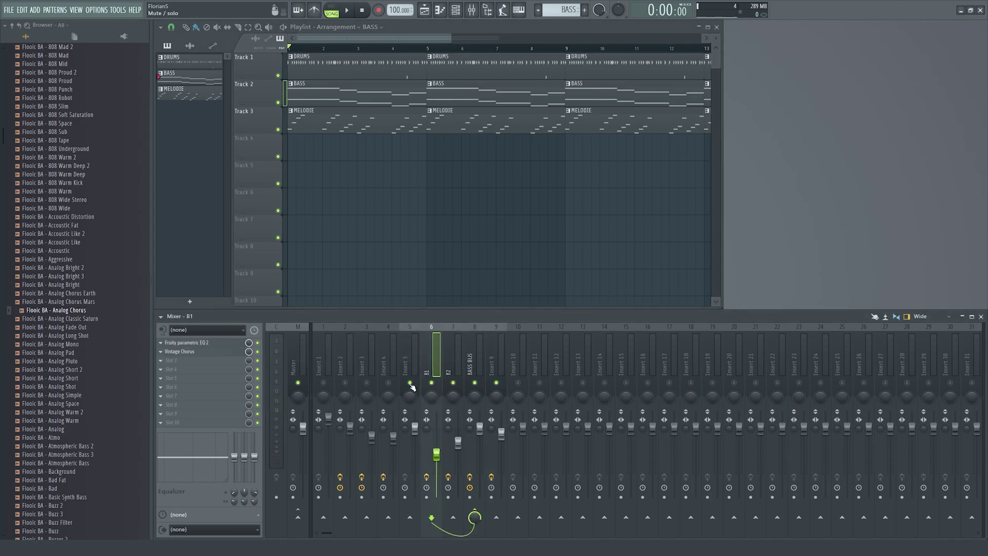
left_click(476, 363)
left_click(498, 361)
key("space")
left_click_drag(505, 438, 506, 450)
- Reset the tension of all four Sidechain volume curves in the BASS BUS Gross Beat to straight ramps, then stop playback
left_click(477, 367)
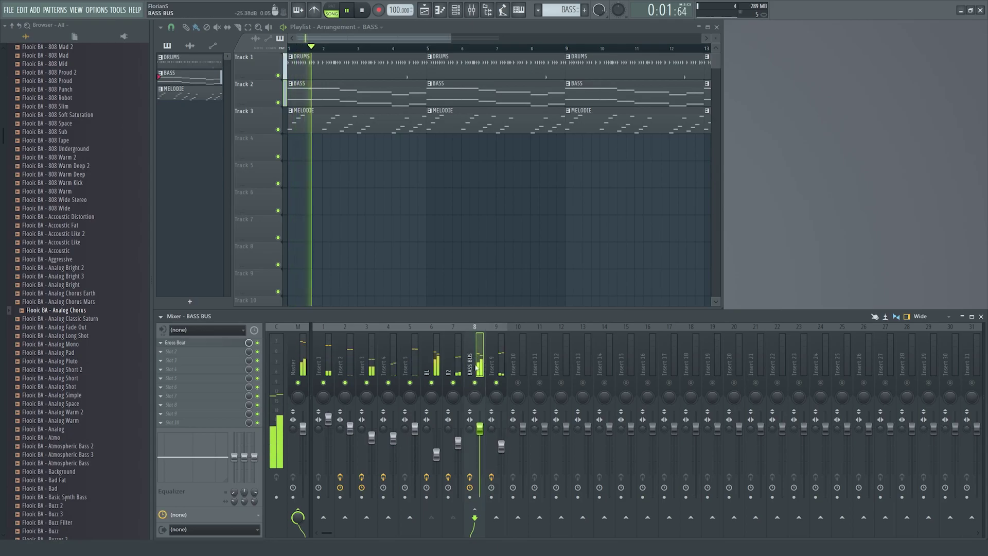
left_click(210, 344)
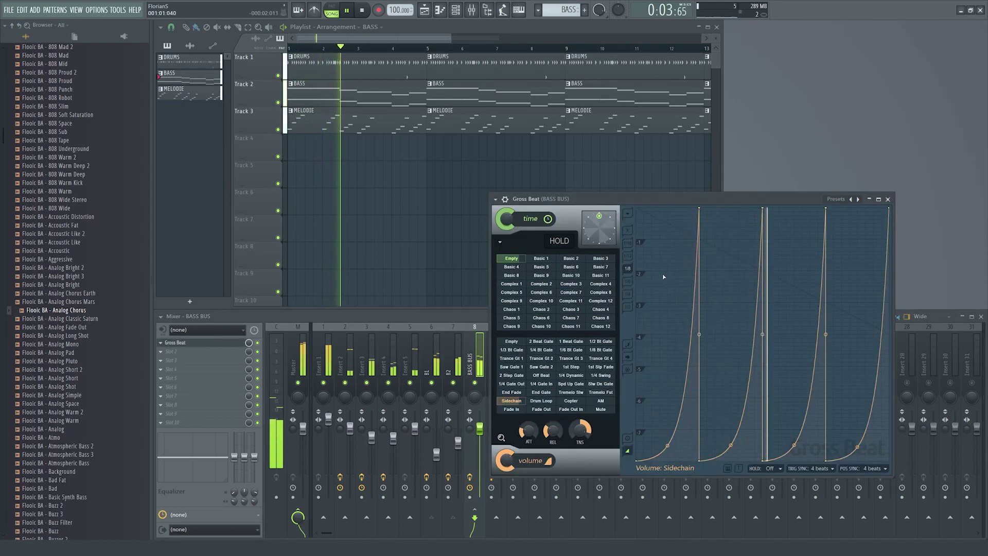
right_click(668, 445)
right_click(730, 445)
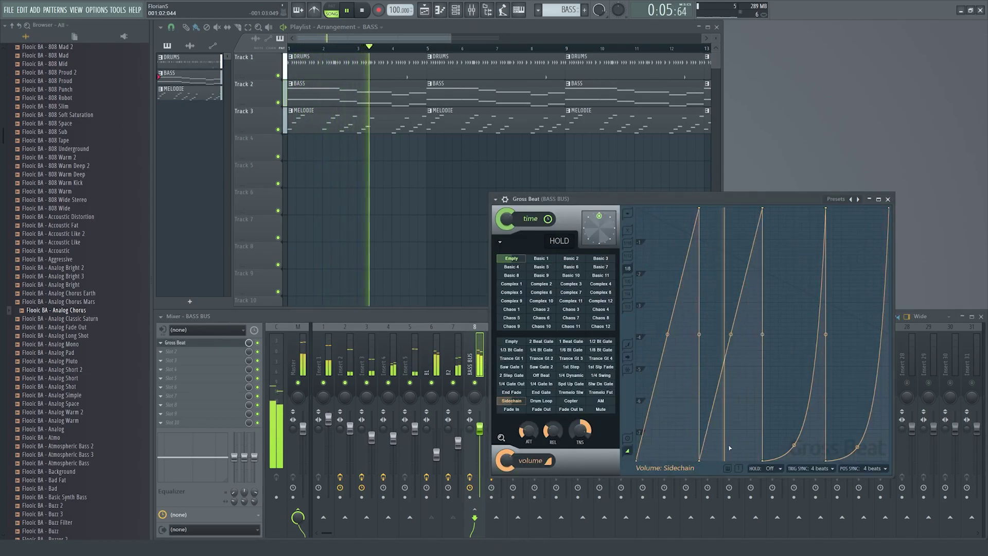
right_click(794, 444)
right_click(857, 447)
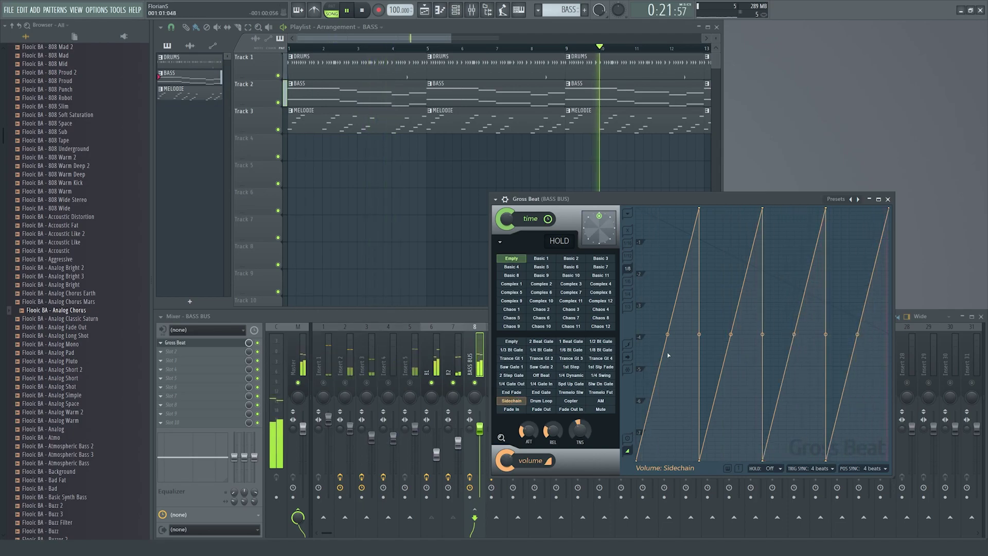
left_click(700, 321)
key("space")
key("F6")
key("F6")
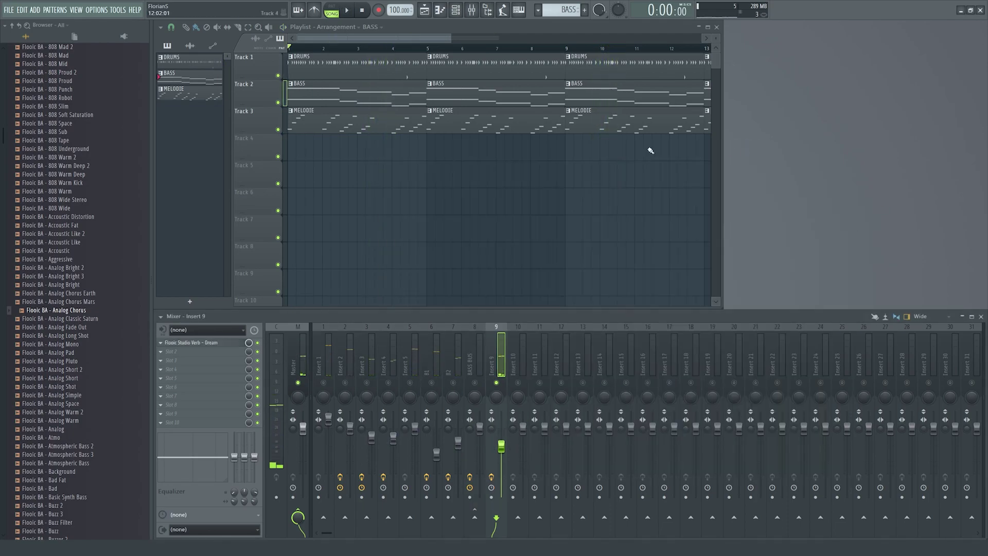
- Check the Flooic Studio Verb - Dream reverb on Insert 9 during playback and lower the track's fader further
scroll(431, 185, "down", 3)
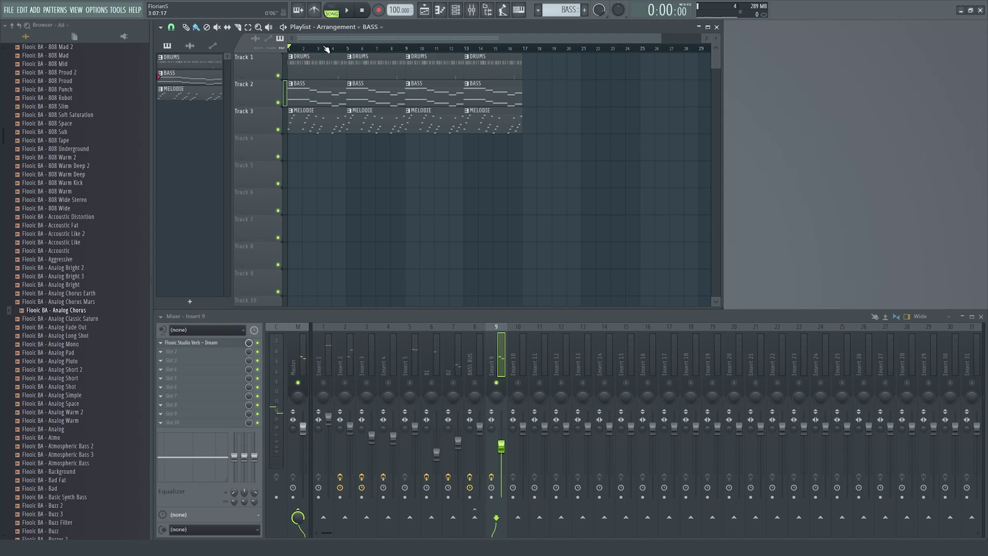
left_click(234, 343)
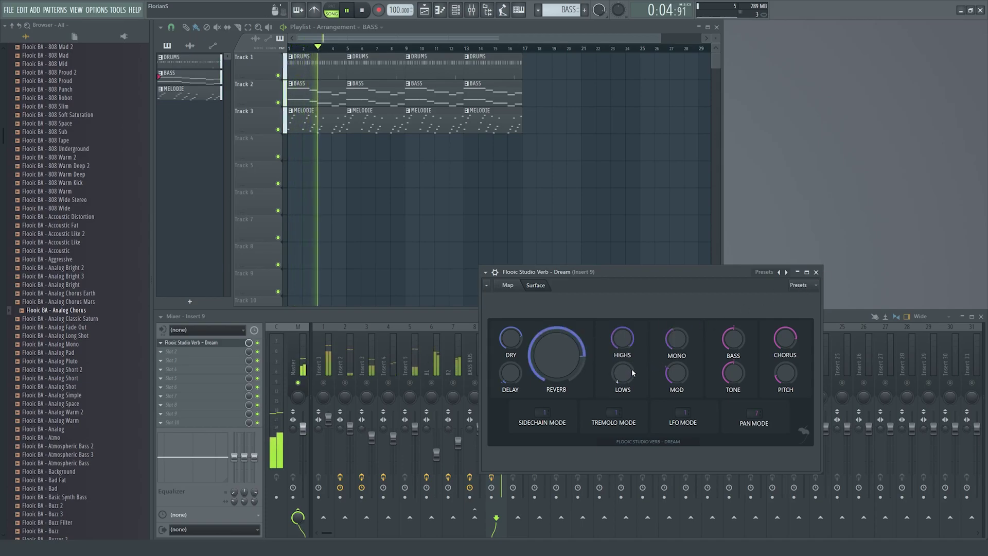
left_click(816, 272)
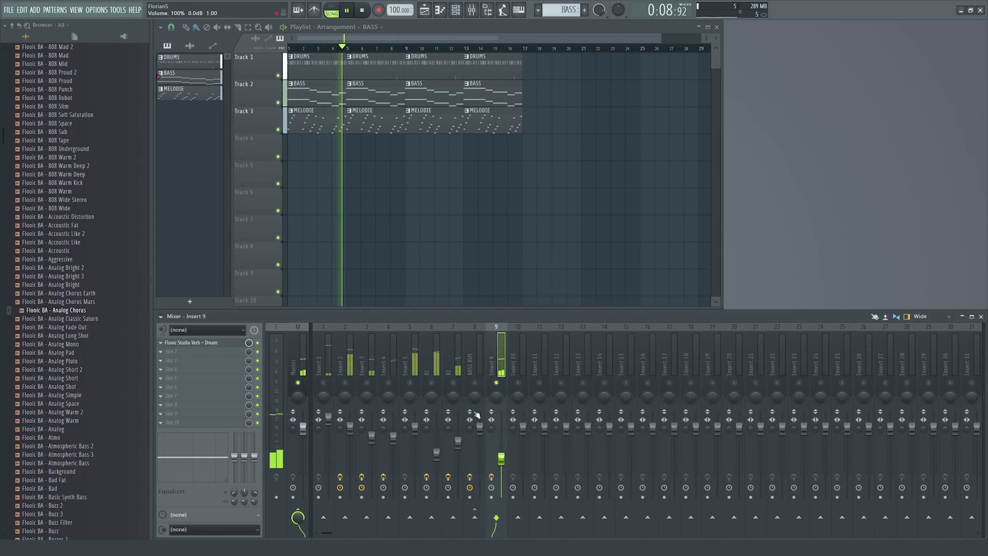
key("space")
- Collapse the Flooic BA - Bass sample folder in the browser and expand Flooic BL - Bell
scroll(66, 311, "up", 6)
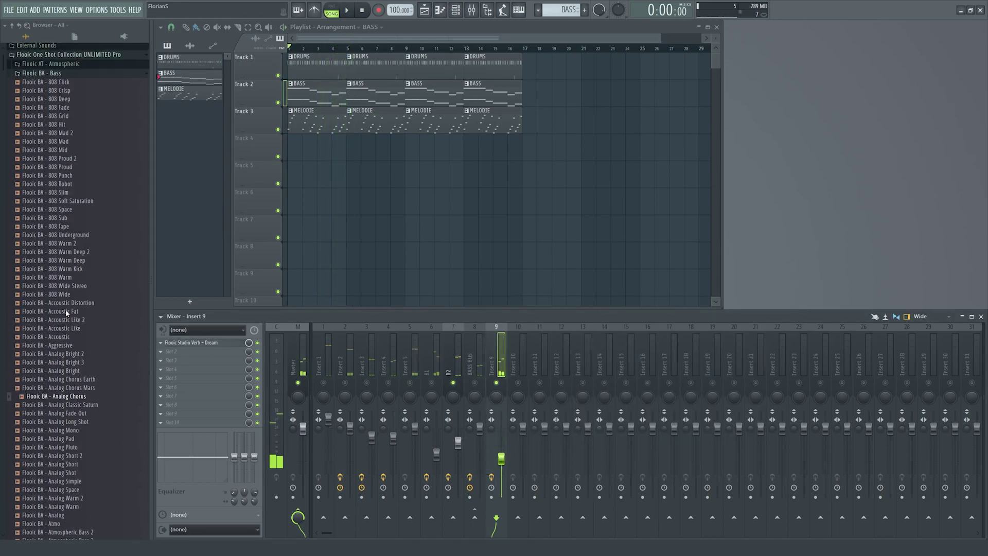
left_click(63, 188)
left_click(51, 197)
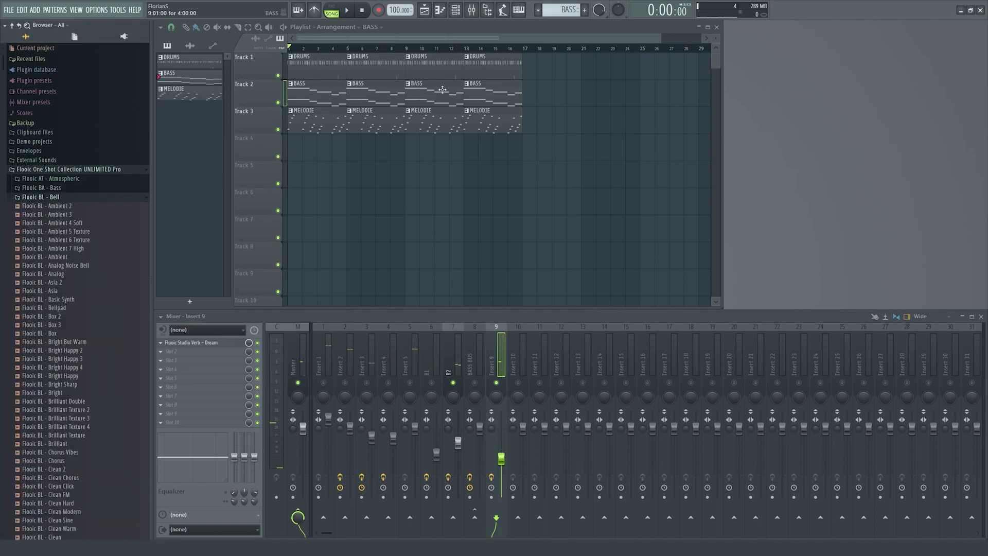
- Show the MELODIE pattern in the channel rack and inspect the Flanger Crazy channel's sampler settings
left_click(455, 10)
left_click(216, 96)
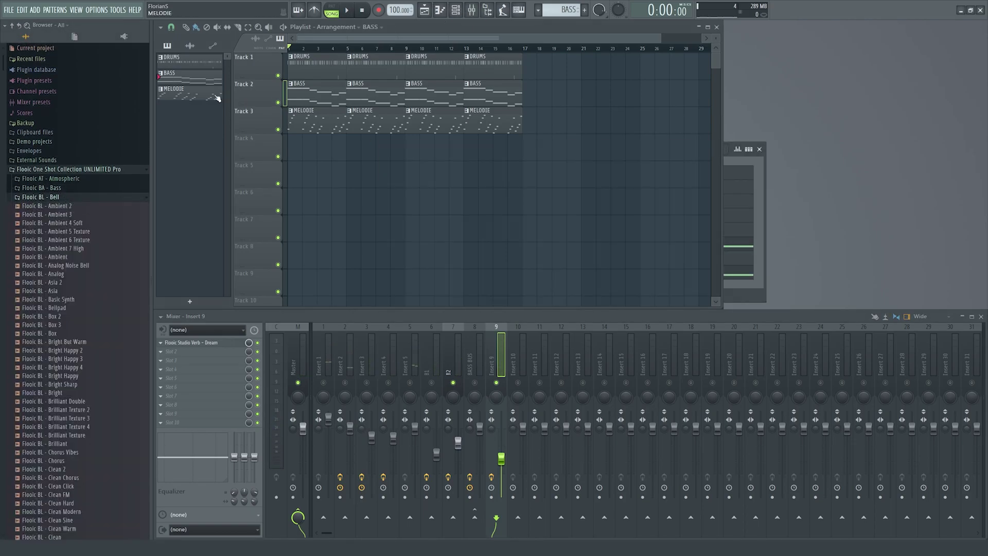
left_click(736, 174)
left_click(462, 257)
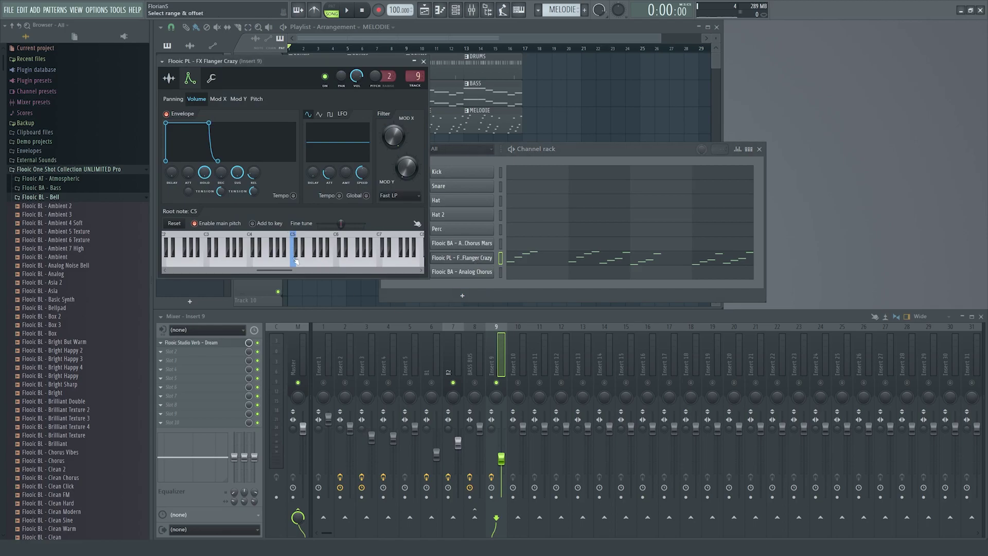
left_click(423, 61)
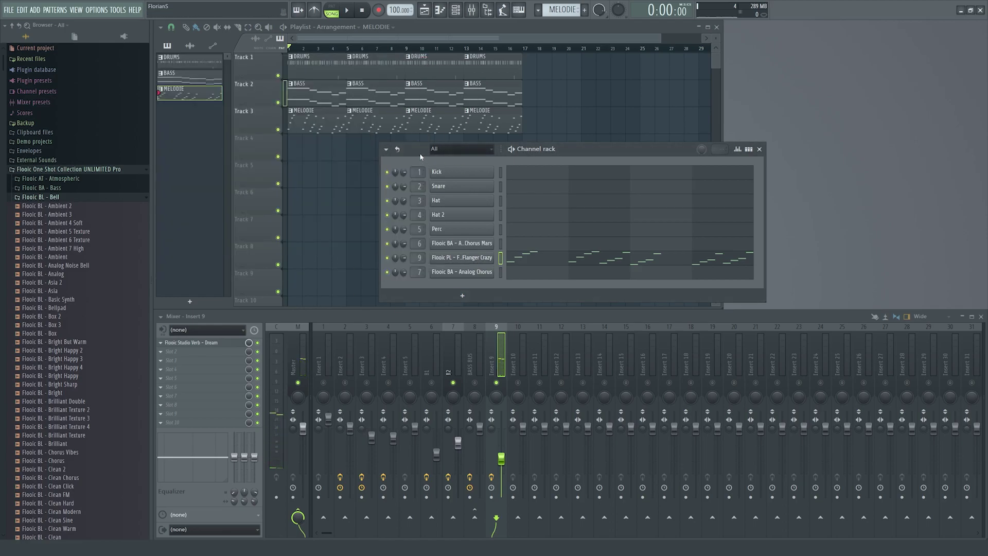
left_click_drag(421, 155, 379, 155)
- Add the Flooic BL - Dark Filter sample as a new channel with the Flanger Crazy melody's notes
scroll(68, 226, "down", 6)
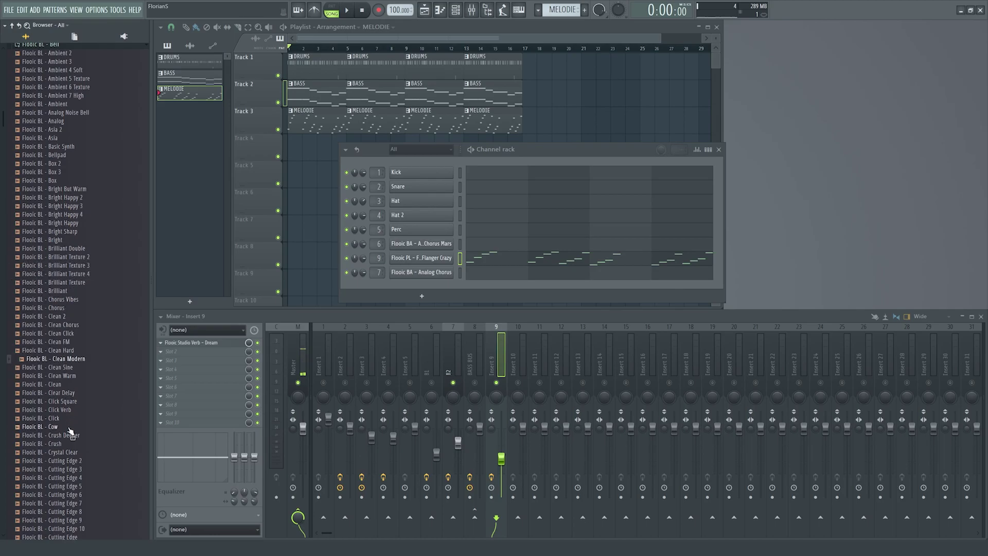
scroll(76, 504, "down", 8)
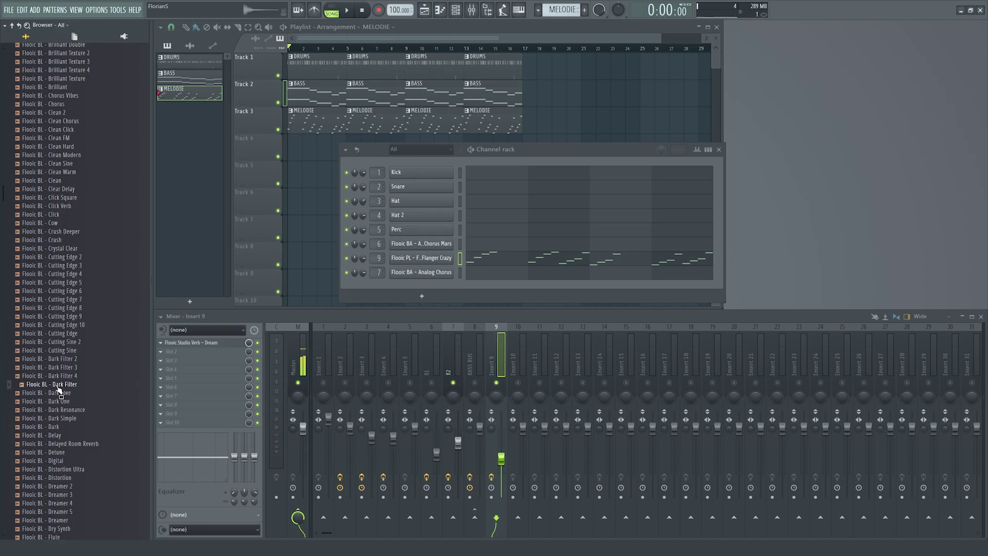
left_click_drag(431, 295, 460, 276)
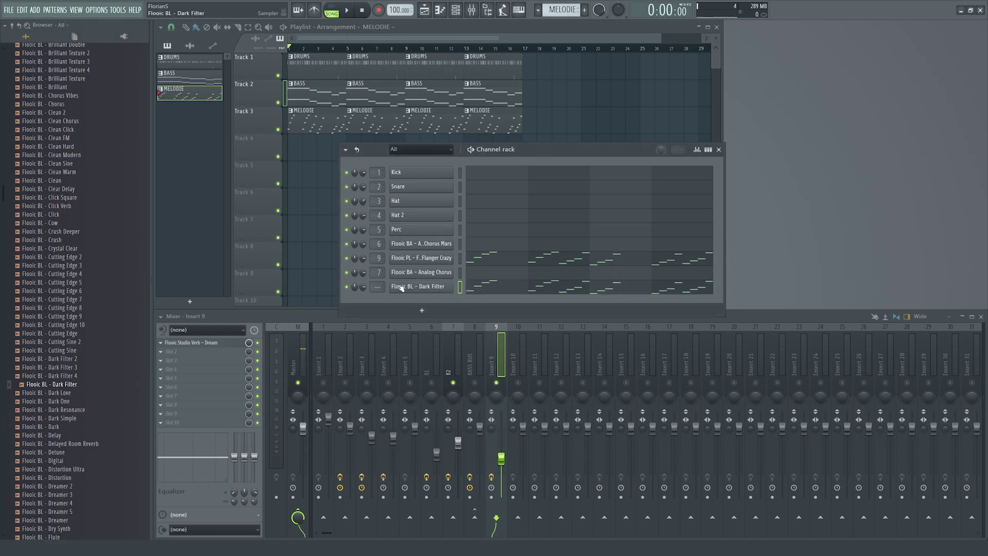
- Route the Dark Filter channel to mixer Insert 10 and lower the sustain of its volume envelope
scroll(379, 286, "up", 10)
left_click(424, 288)
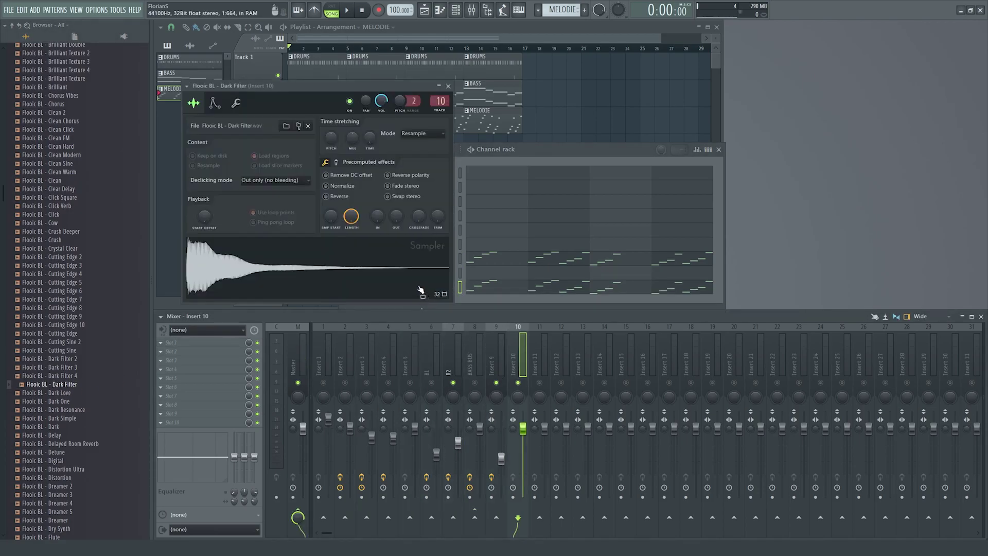
left_click(215, 104)
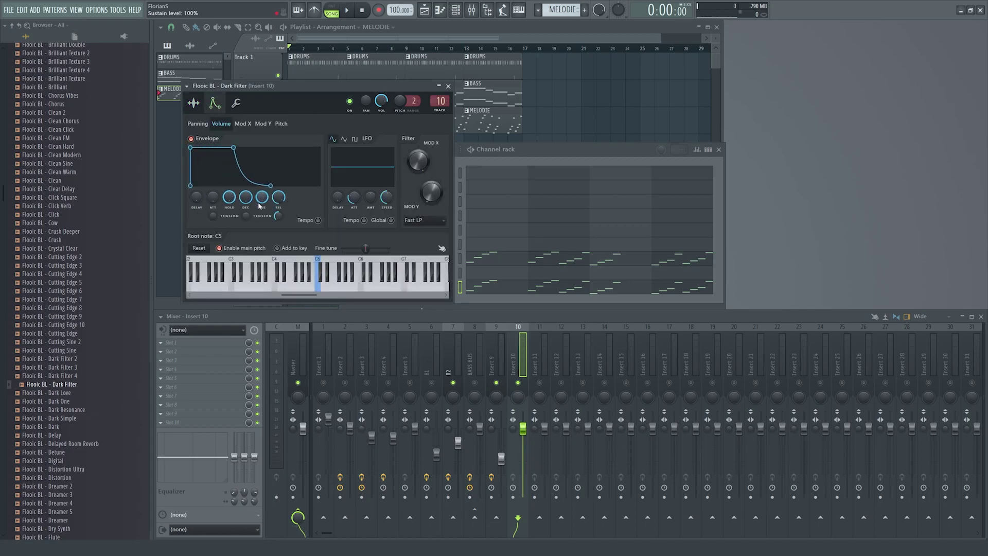
left_click_drag(259, 206, 260, 237)
- Set the Dark Filter sample's root note to C4 during playback and close its sampler settings
key("space")
right_click(275, 286)
left_click(448, 87)
- Lower the Insert 10 fader and mute Insert 9
left_click_drag(523, 428, 523, 463)
left_click(496, 383)
- Load the Raum reverb into the first effect slot of Insert 10
left_click(201, 342)
left_click(307, 337)
type("raum")
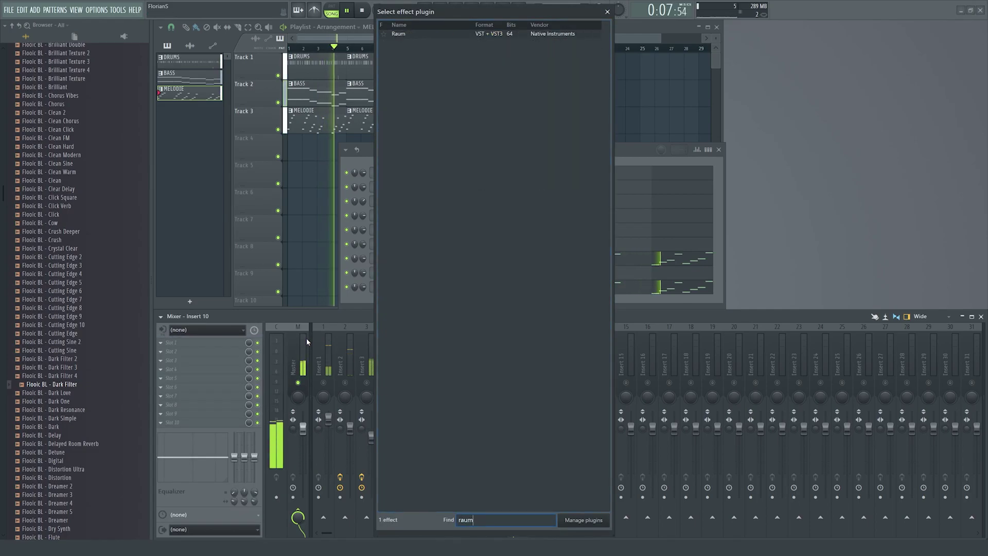
double_click(453, 34)
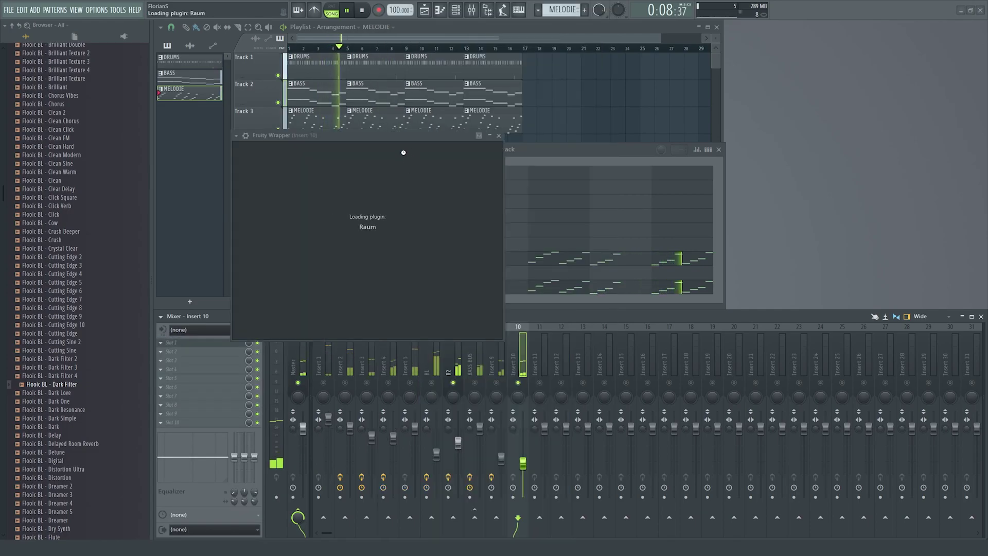
- Increase the mix, size and decay of the Raum reverb on Insert 10, and close the plugin
left_click_drag(382, 141, 538, 193)
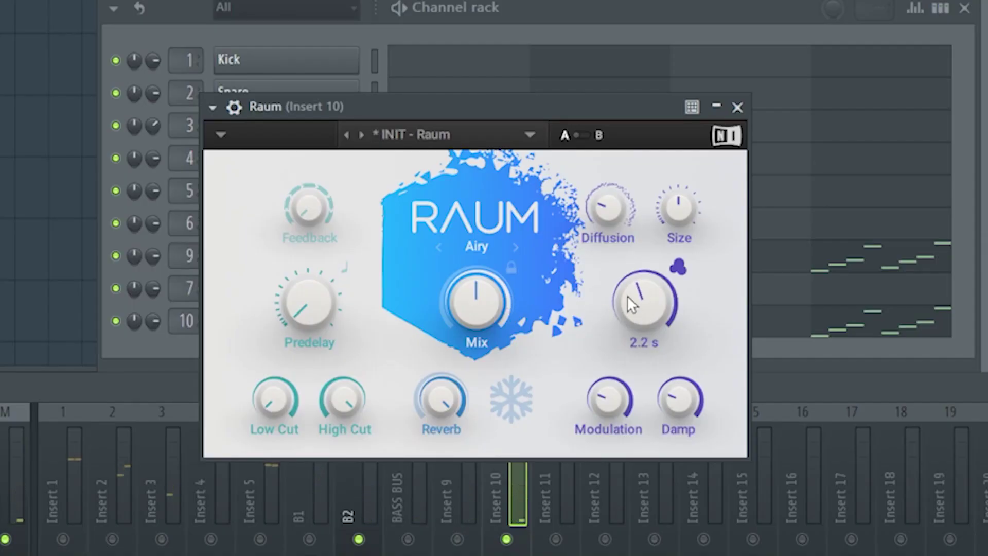
left_click_drag(517, 106, 697, 180)
mouse_move(643, 373)
left_mouse_down()
mouse_move(643, 350)
mouse_move(646, 376)
left_mouse_up()
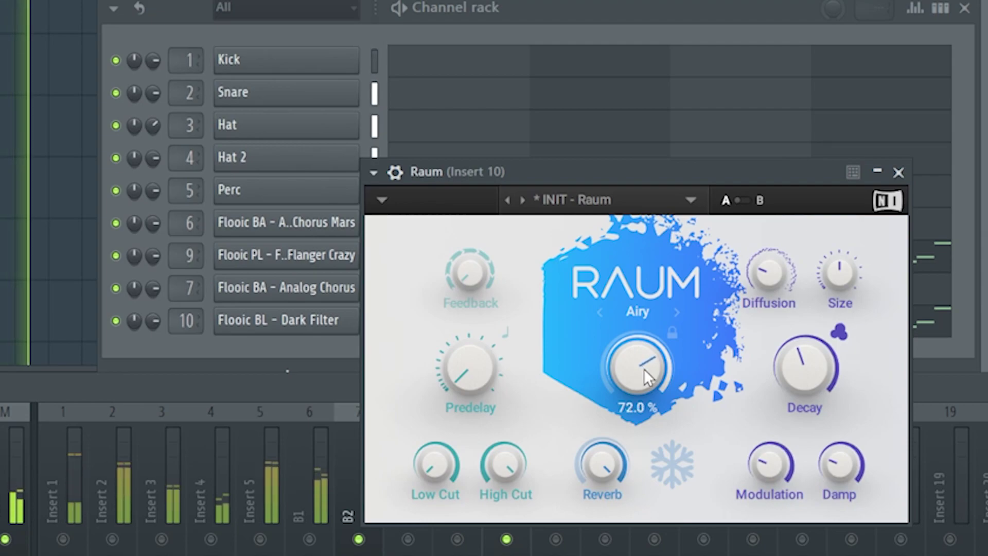
left_click_drag(841, 277, 842, 251)
left_click_drag(807, 371, 806, 361)
left_click_drag(645, 372, 644, 359)
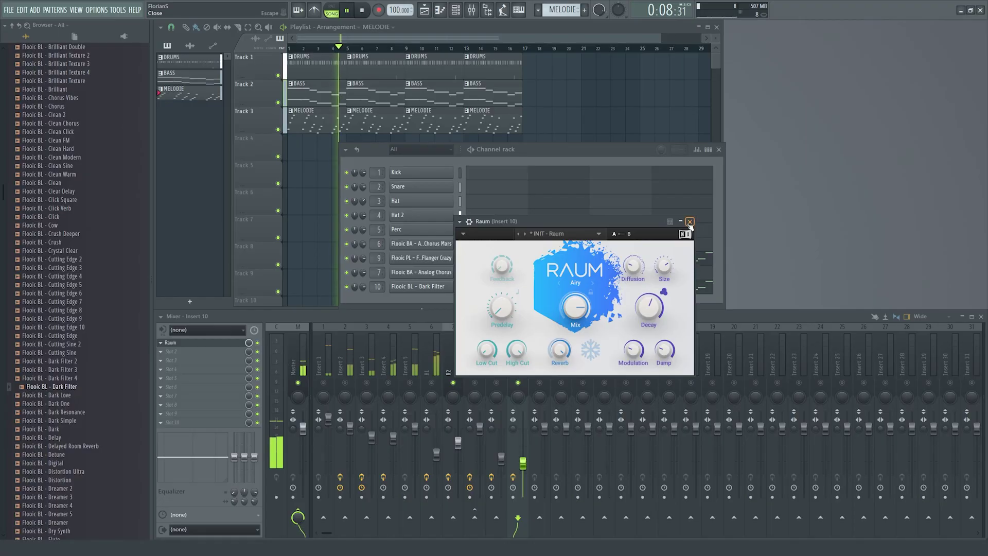
left_click(898, 173)
- Unmute the remaining bass tracks and Insert 9, and lower Insert 9's fader to about -14.6 dB
left_click(310, 538)
left_click(409, 383)
left_click(474, 383)
left_click(477, 365)
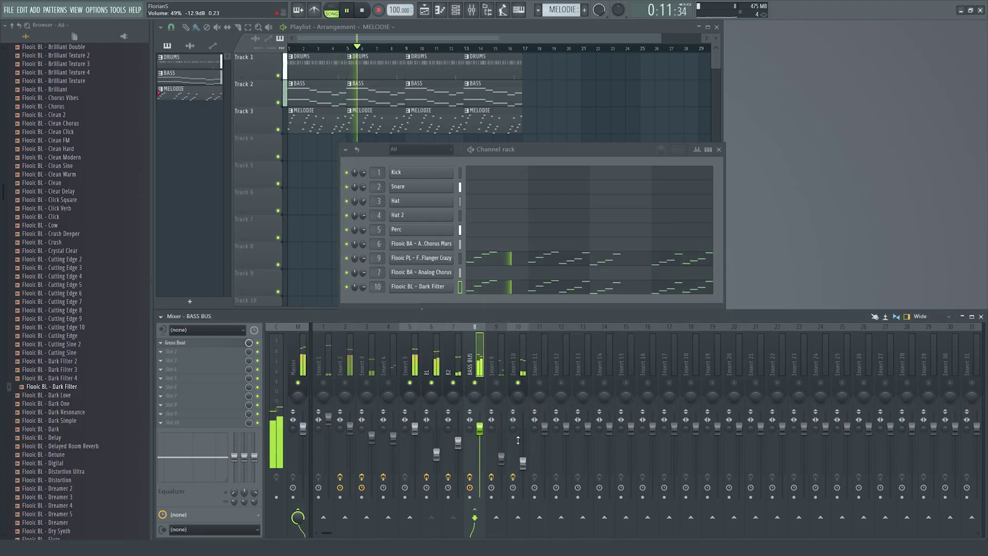
left_click(502, 360)
left_click(497, 383)
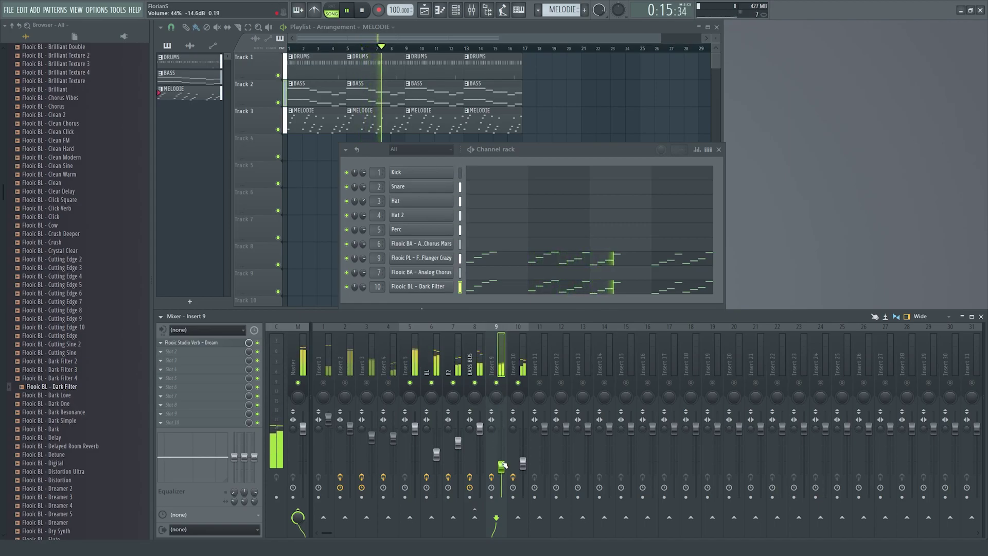
- Re-enable all mixer tracks and play the full arrangement with the master selected and the channel rack closed
right_click(411, 384)
left_click(410, 362)
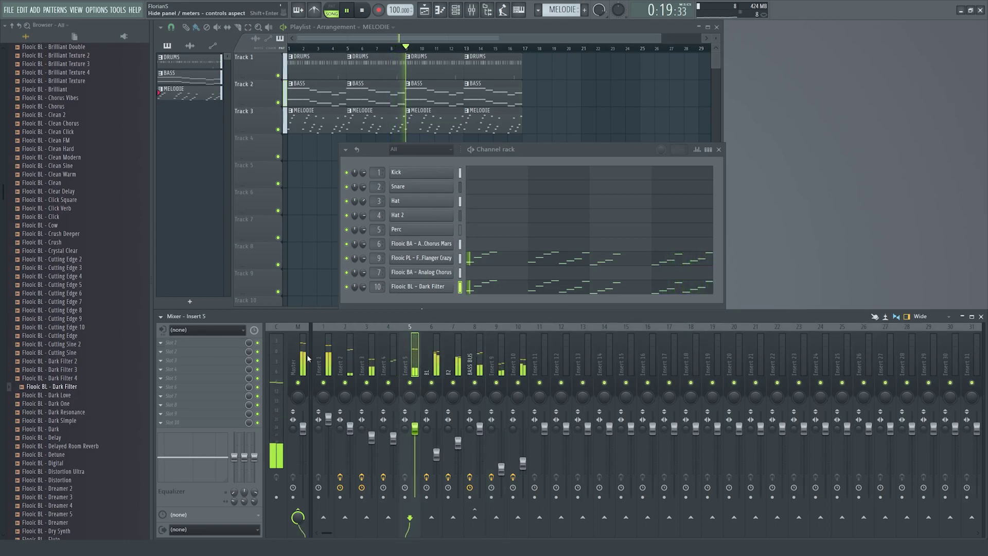
left_click(309, 355)
left_click_drag(385, 149, 387, 136)
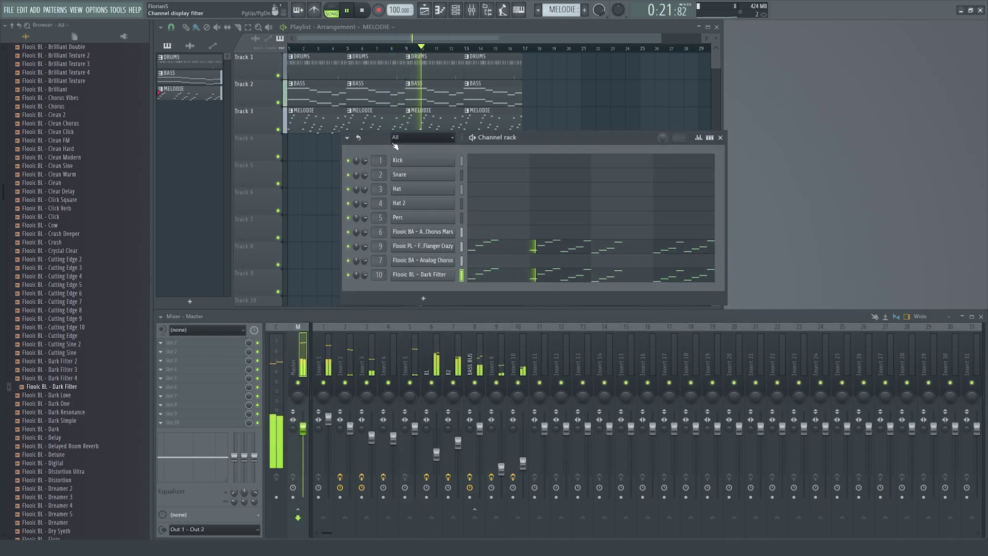
left_click(720, 138)
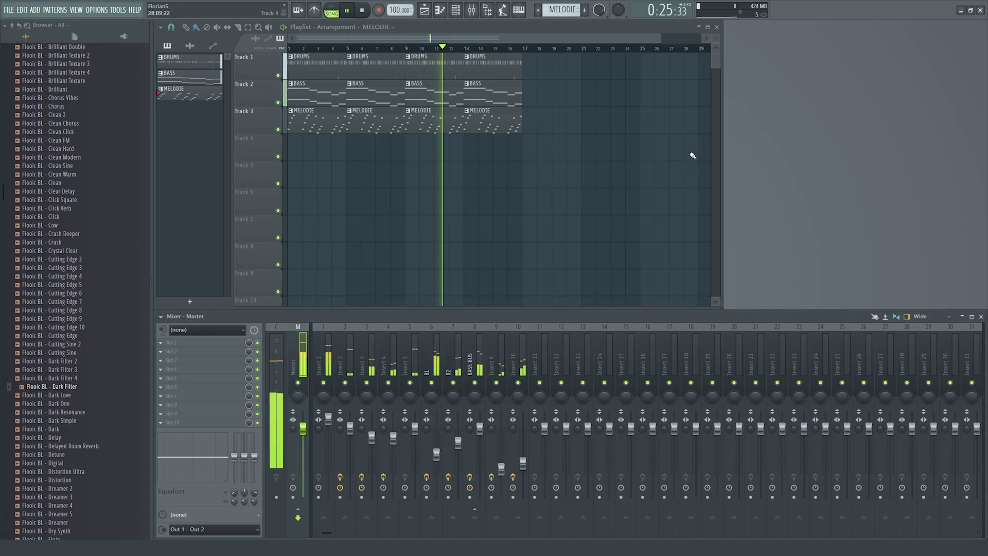
key("space")
- Browse the Flooic BL bell samples and add Ice Dream Reflection 3 as a new channel in the reopened channel rack
scroll(72, 386, "up", 8)
scroll(75, 390, "down", 18)
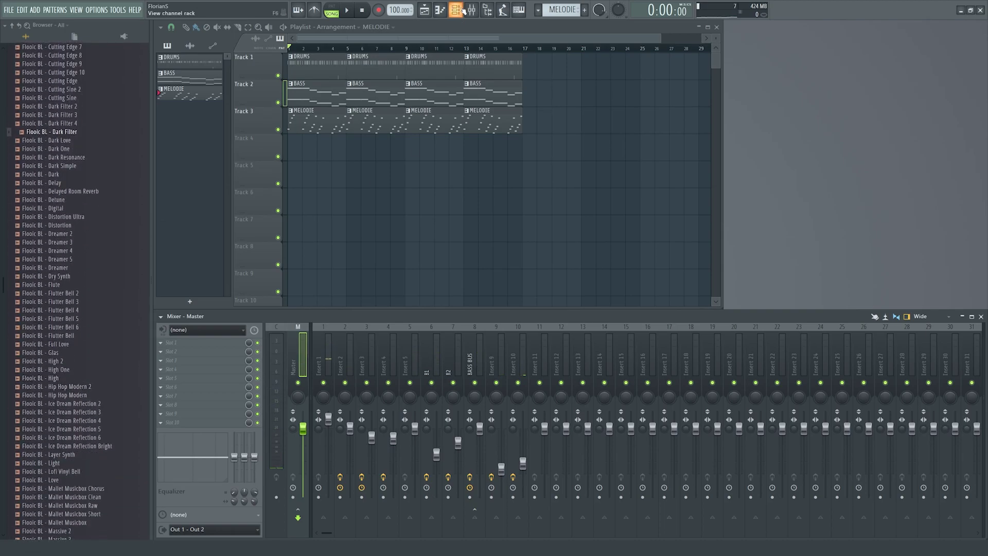
left_click(462, 10)
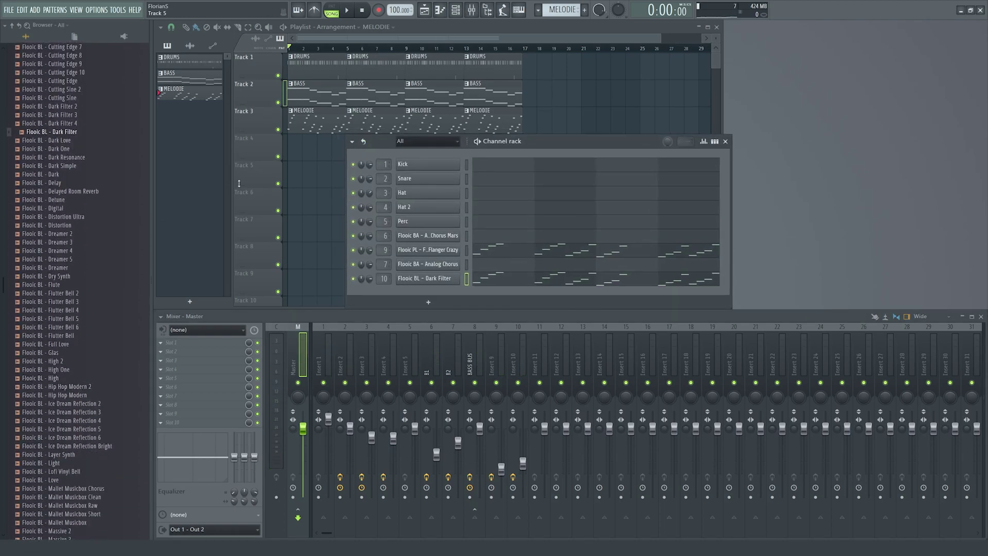
left_click(87, 420)
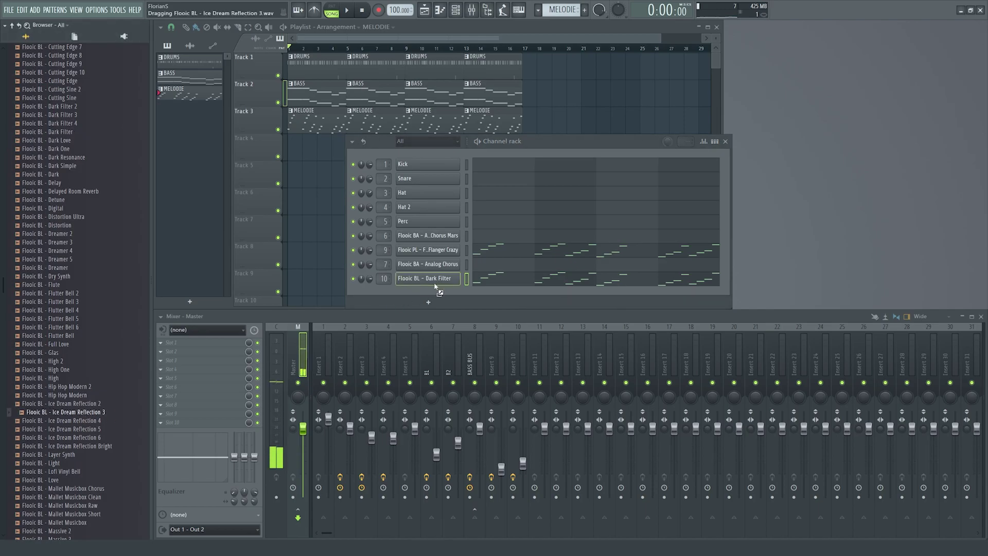
left_click_drag(436, 283, 437, 288)
left_click_drag(536, 141, 540, 134)
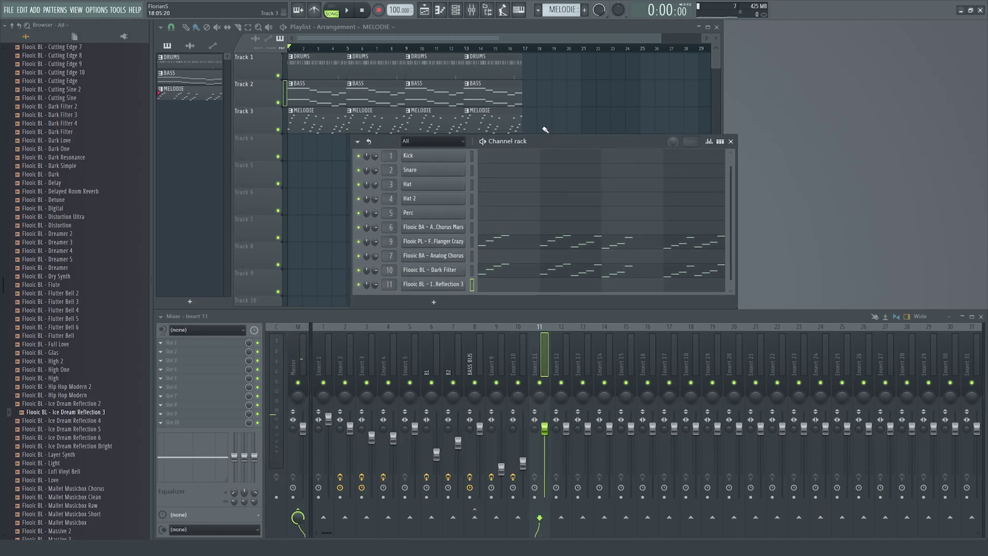
- Create a new pattern named MELODIE 2
left_click(586, 12)
type("ME")
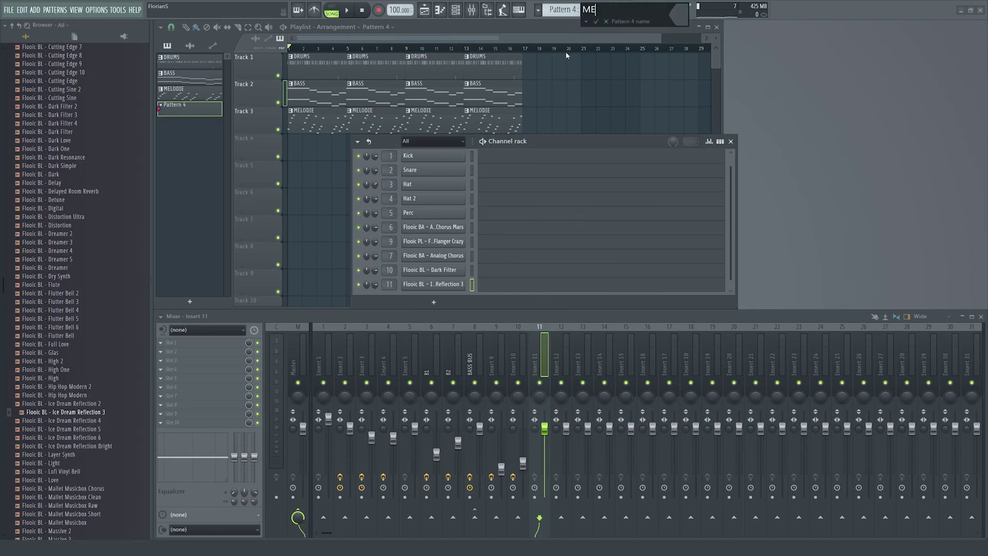
type("LODIE 2")
key("Return")
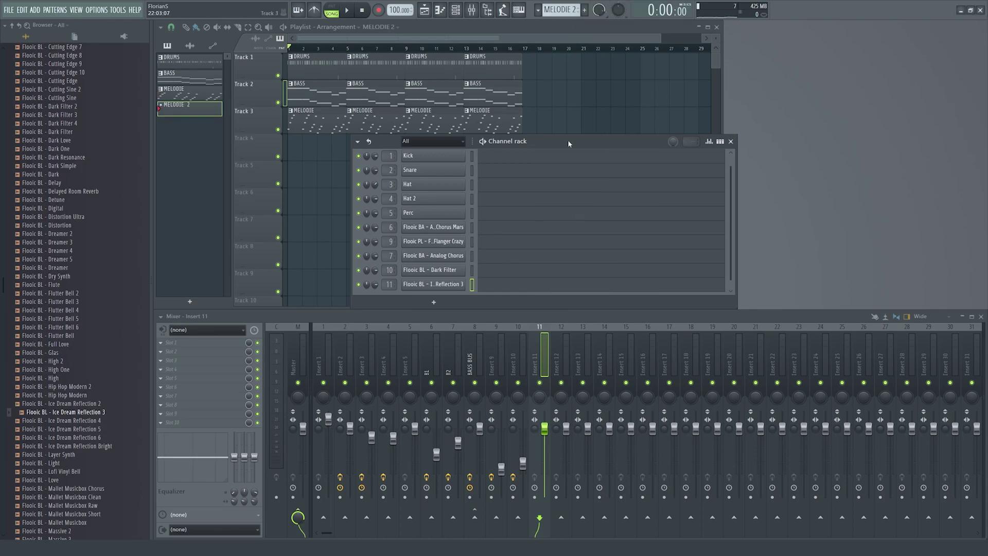
- Place four consecutive MELODIE 2 clips on playlist Track 4, spanning bars 1 through 16
left_click_drag(569, 140, 607, 140)
left_click(313, 149)
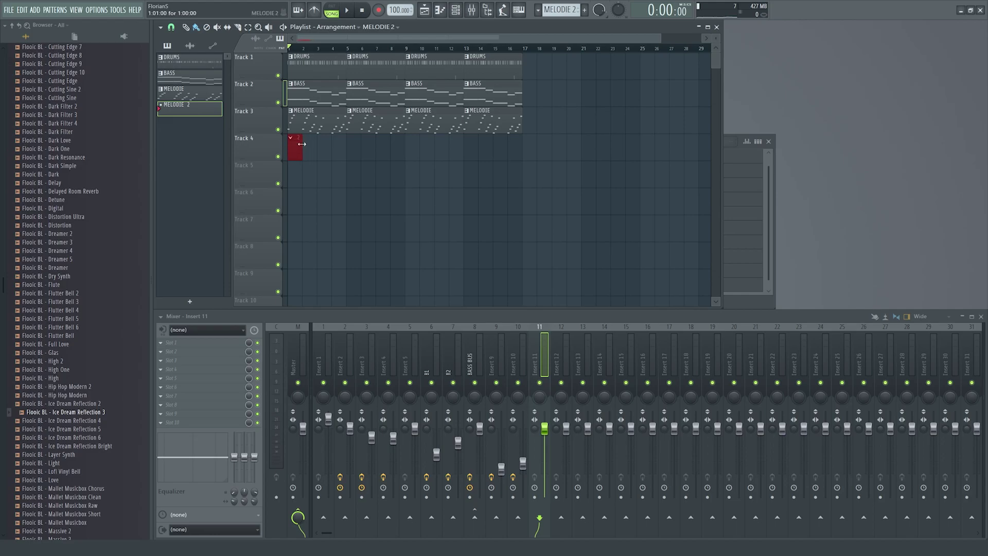
left_click_drag(345, 146, 521, 147)
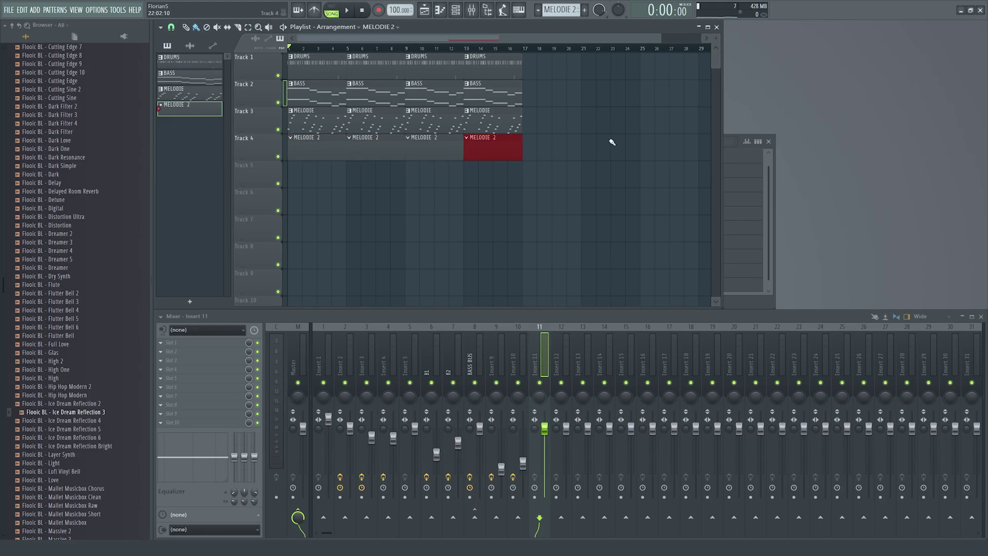
left_click(734, 148)
key("space")
left_click(542, 284)
key("space")
key("space")
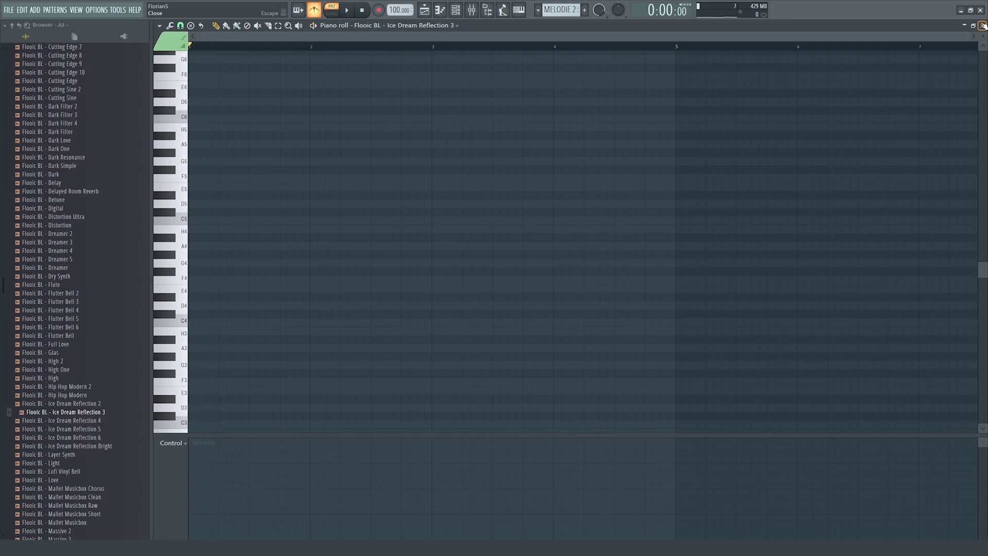
left_click(982, 25)
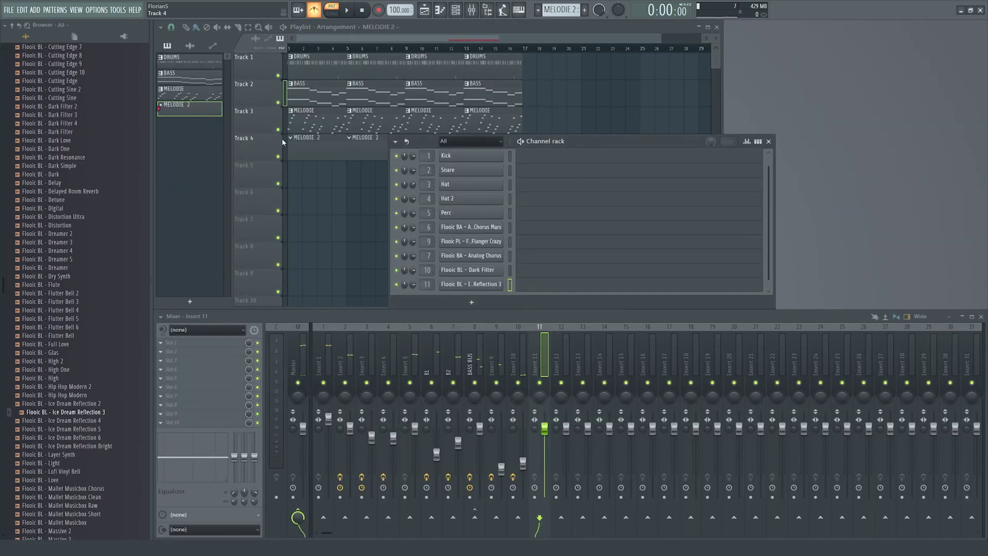
- Solo playlist Tracks 3 and 4 and play the arrangement to hear only the melody
right_click(278, 130)
left_click(279, 156)
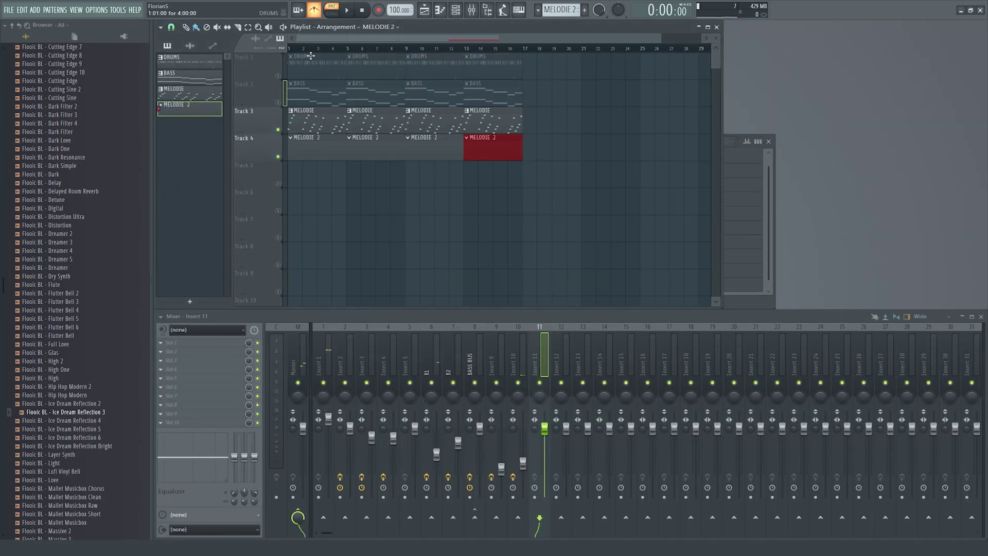
key("space")
left_click(746, 173)
key("space")
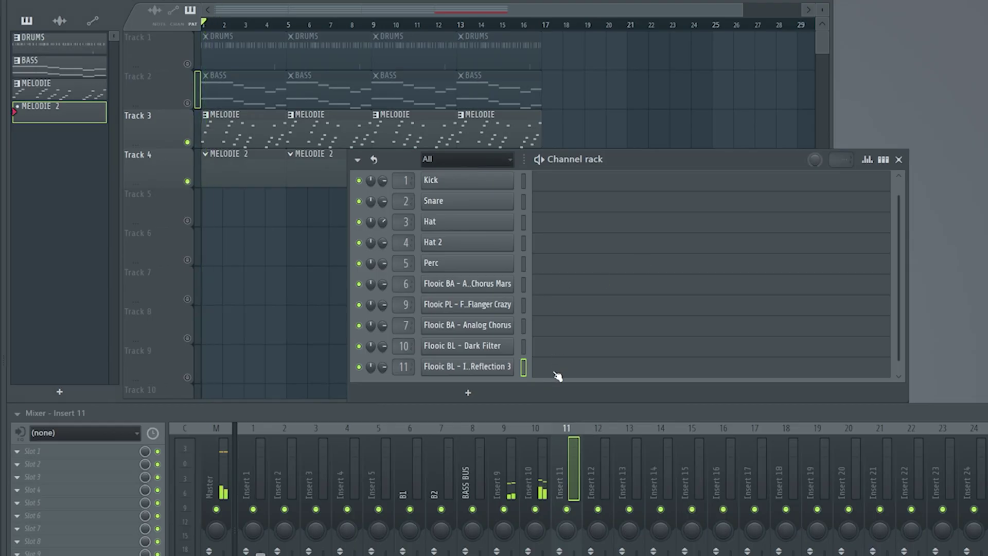
- Draw a descending three-note motif of C6, B5 and G#5 in bar 1 of the Ice Dream Reflection 3 piano roll
left_click(531, 287)
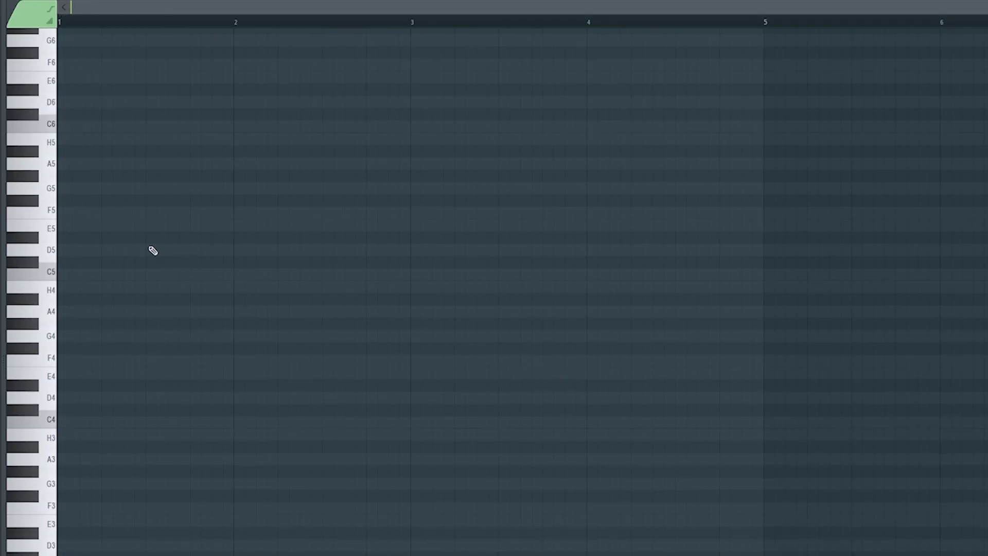
key("space")
key("space")
left_click_drag(110, 175, 121, 126)
key("space")
mouse_move(189, 126)
left_mouse_down()
mouse_move(119, 126)
mouse_move(135, 132)
mouse_move(135, 153)
left_mouse_up()
key("space")
left_click(133, 144)
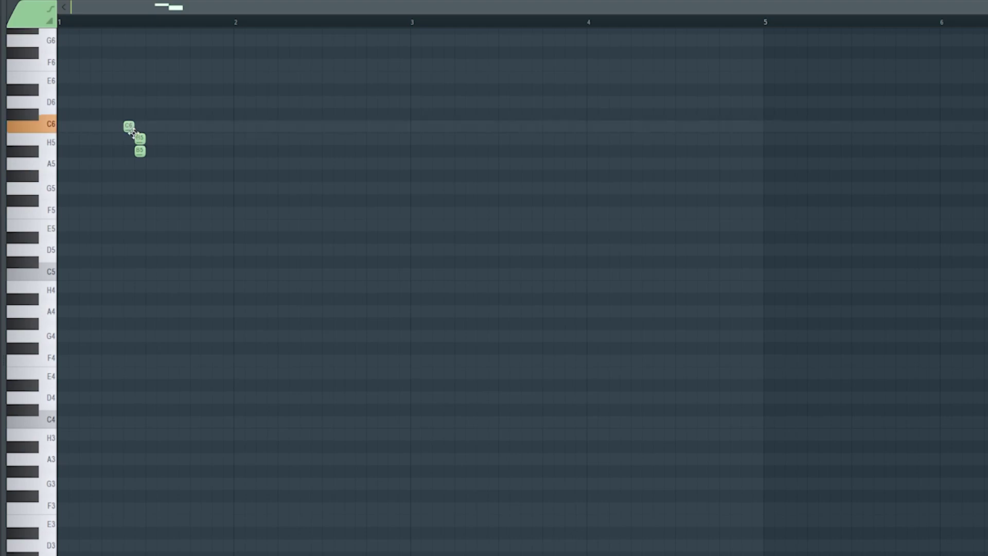
left_click(146, 165)
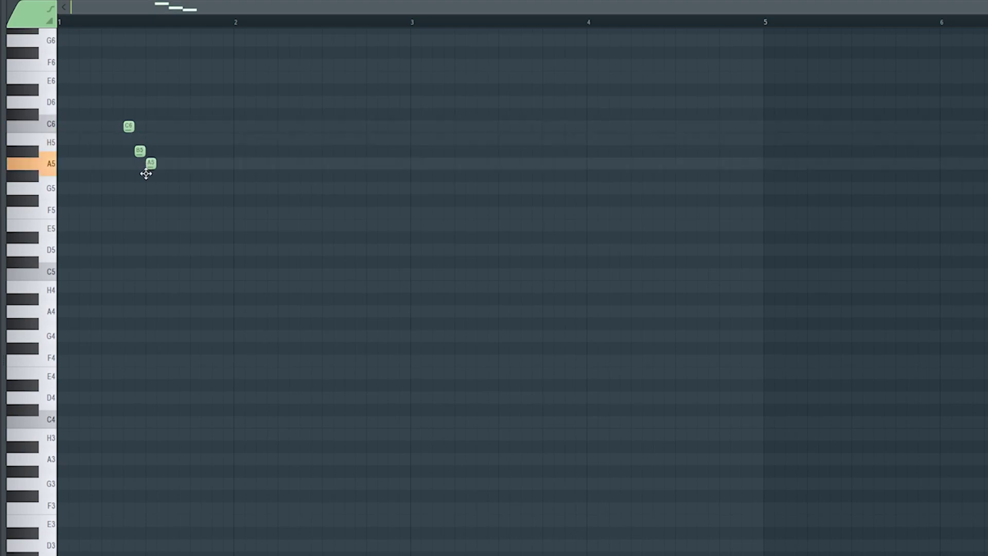
left_click_drag(146, 174, 145, 177)
key("space")
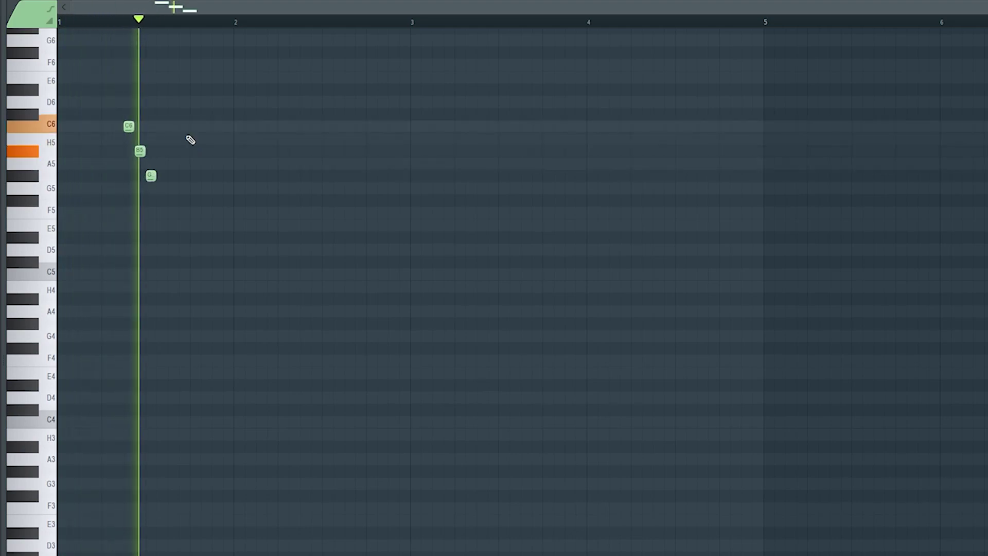
- Repeat the descending three-note motif at the same position in bar 2, starting on C6
left_click(279, 126)
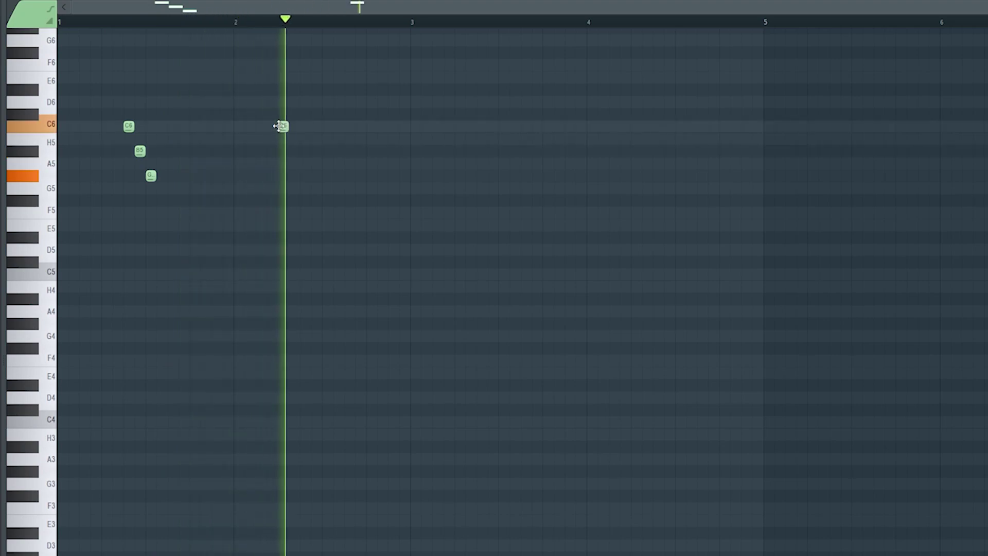
key("space")
key("space")
left_click_drag(279, 127, 302, 127)
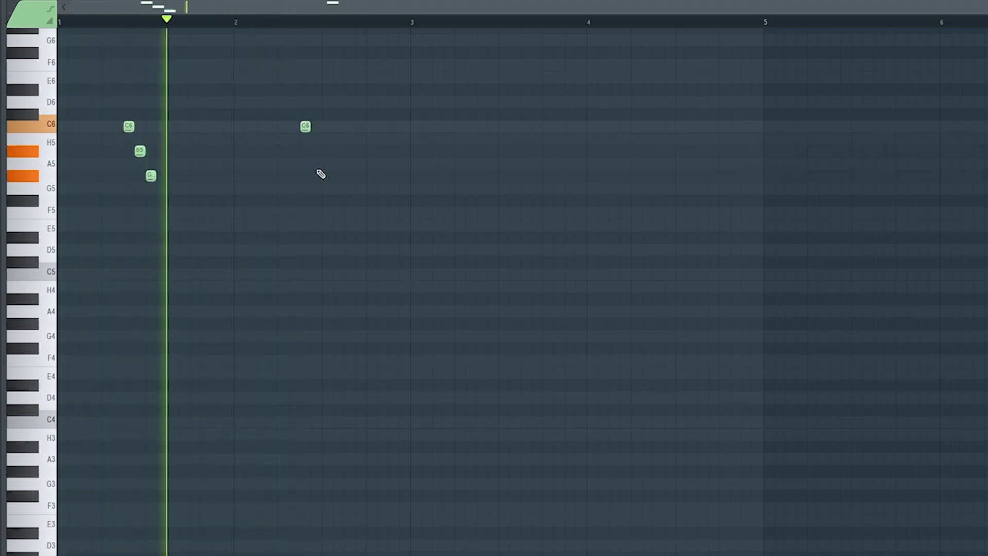
left_click(318, 152)
key("space")
left_click(328, 176)
- Add two D#6 notes near the end of bar 2 and transpose all notes down one octave
left_click_drag(372, 125, 372, 90)
left_click(393, 90)
key("space")
key("space")
key("ctrl+Down")
key("space")
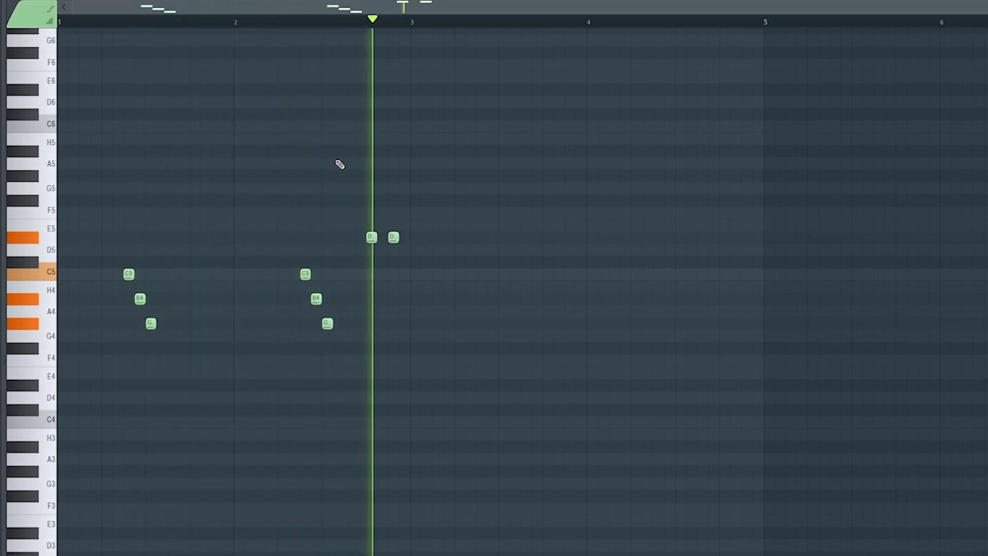
- Repeat the descending motif in bar 3 starting on C5, and play from the start of that bar
key("space")
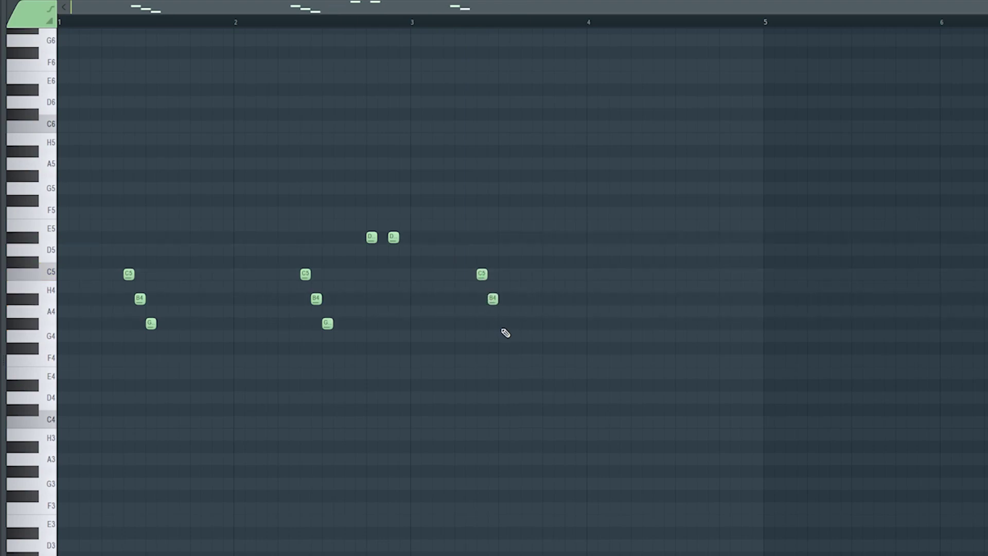
left_click(413, 24)
key("space")
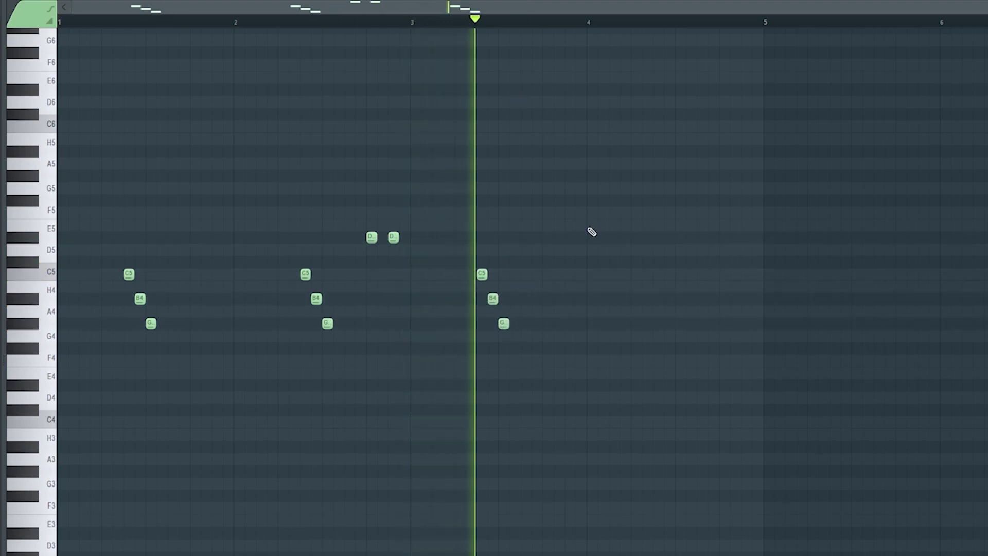
- Add the descending motif to bar 4 with C5, B4 and a final G4, and play it back
left_click(658, 273)
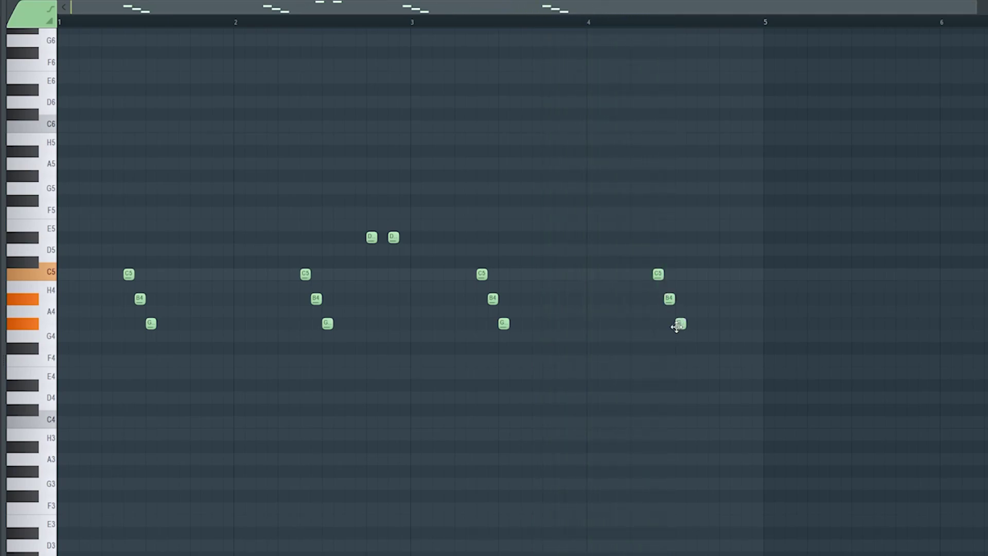
left_click_drag(676, 327, 676, 342)
key("space")
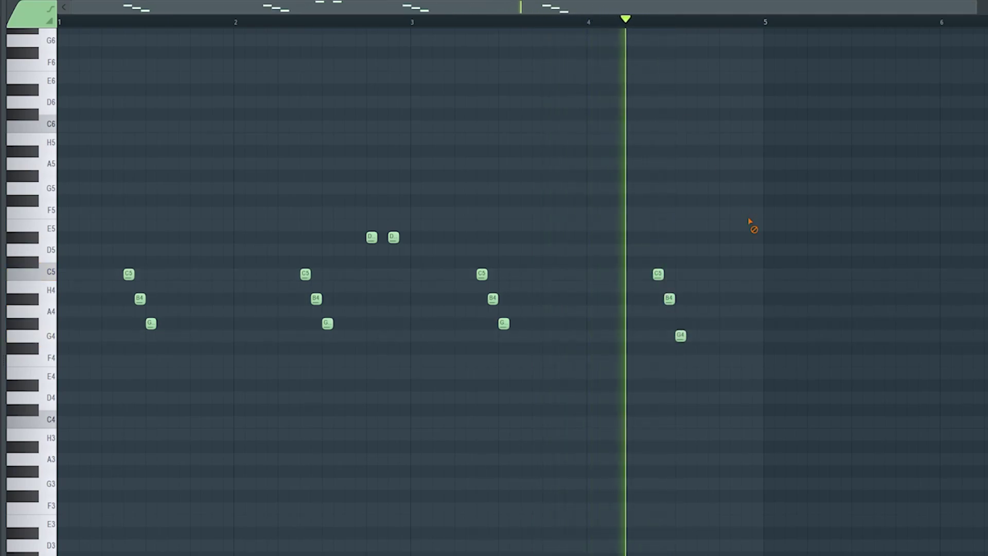
- Add a G4 note and a G#4 note in the second half of bar 4 and play the melody back
left_click(710, 337)
key("space")
left_click(747, 323)
key("space")
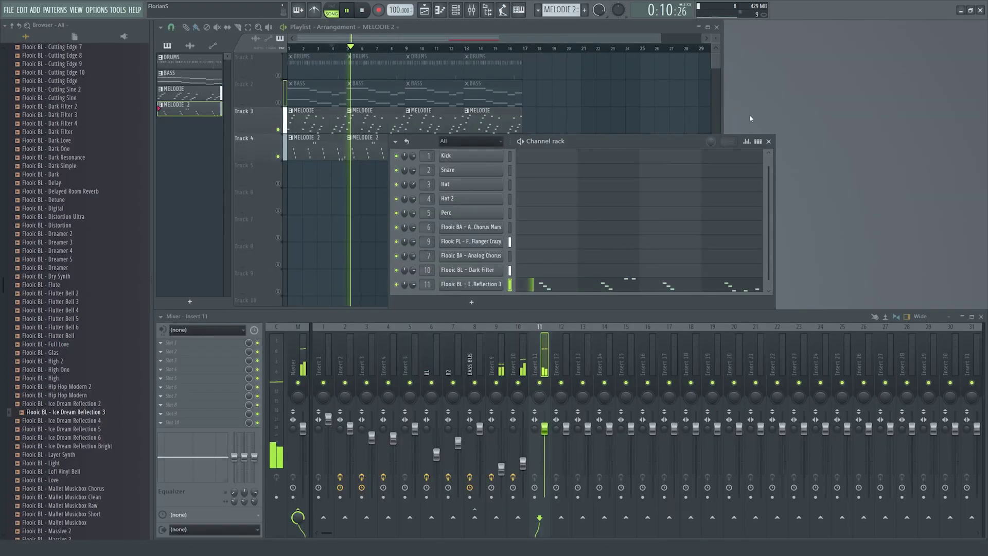
- Reduce the Ice Dream Reflection 3 sample's quick fade out to about 41% and lower Insert 11 to about -4.0 dB
left_click(477, 284)
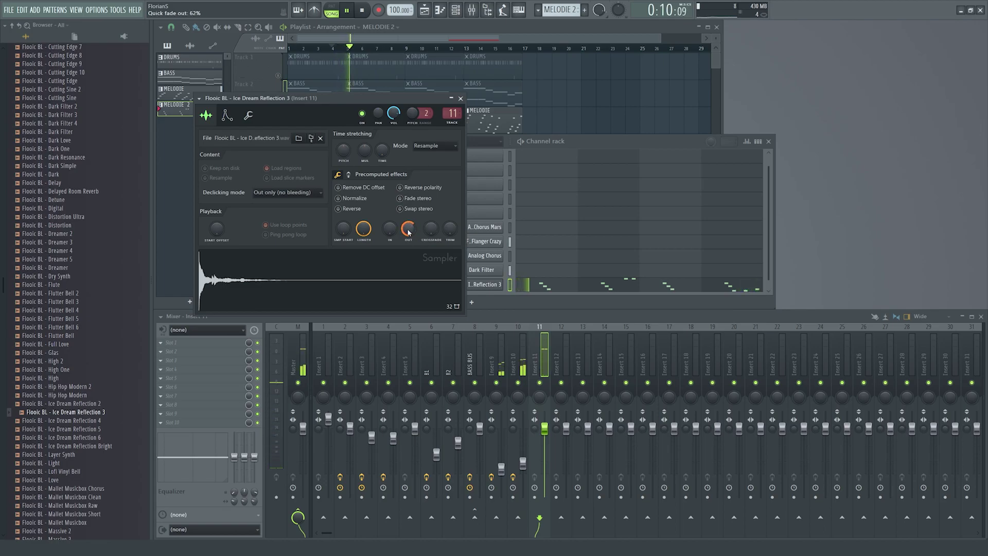
scroll(410, 231, "down", 5)
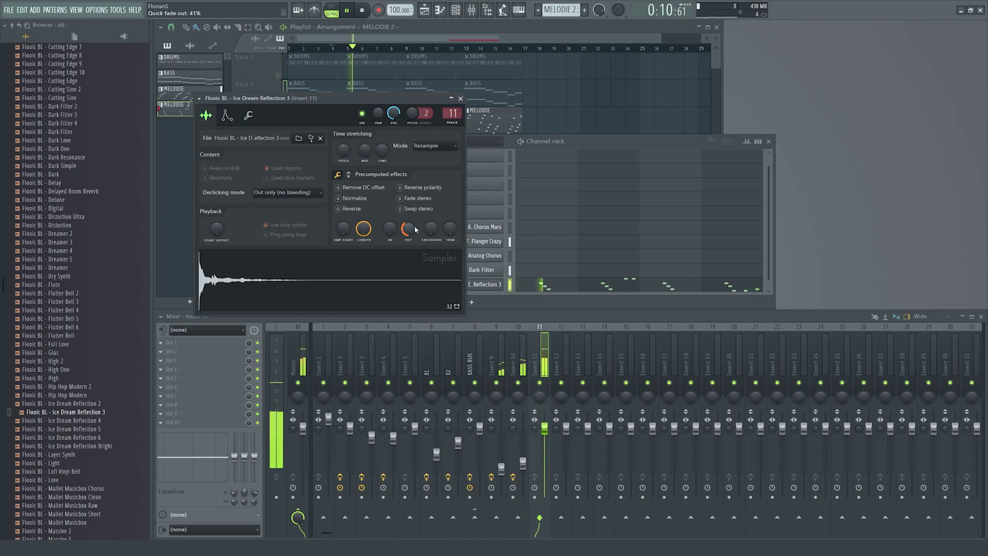
left_click(460, 98)
left_click(768, 141)
left_click_drag(544, 428, 544, 440)
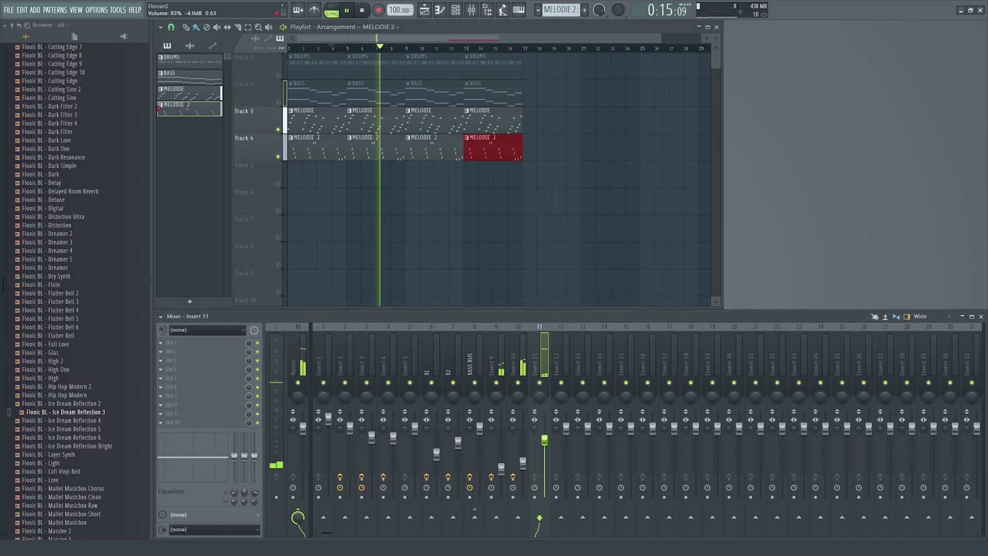
- Solo Insert 11 and copy the Raum reverb from Insert 10 onto it
right_click(540, 382)
left_click(520, 363)
key("space")
left_click(161, 343)
left_click_drag(193, 381, 236, 382)
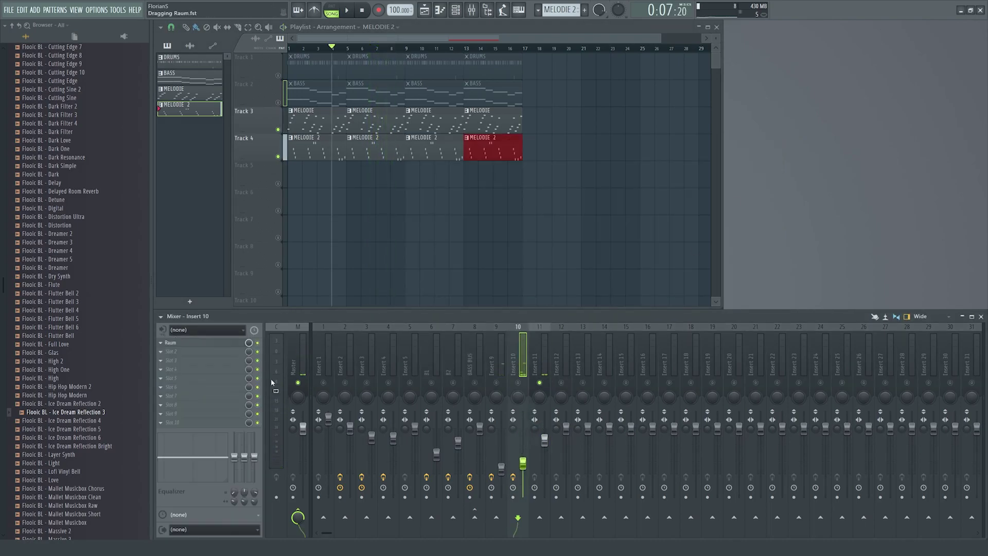
left_click_drag(544, 354, 544, 355)
- Tune Insert 11's Raum during playback by adjusting the mix and decay, lowering the high cut and slightly raising the low cut
key("space")
left_click_drag(303, 88, 664, 194)
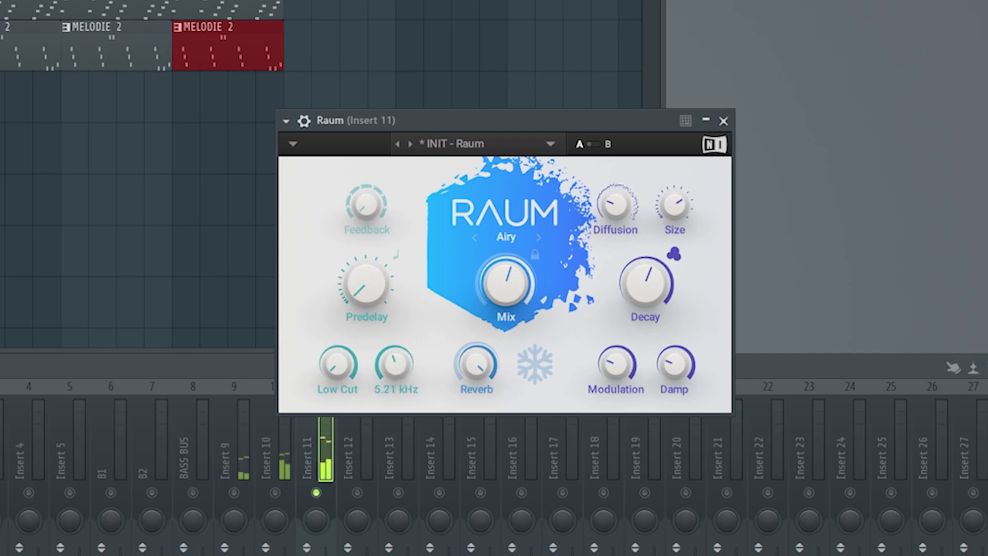
mouse_move(398, 366)
left_mouse_down()
mouse_move(400, 375)
mouse_move(400, 366)
left_mouse_up()
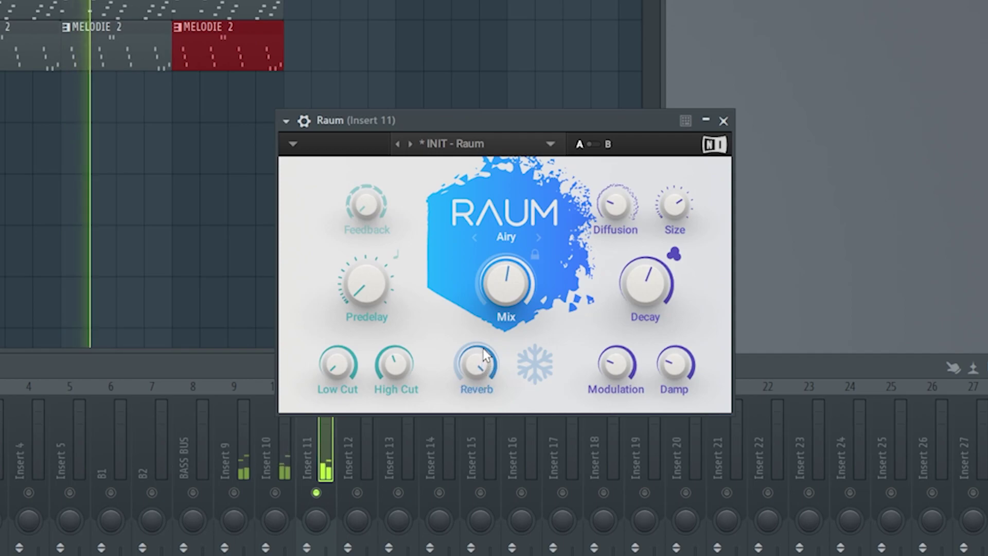
left_click(678, 256)
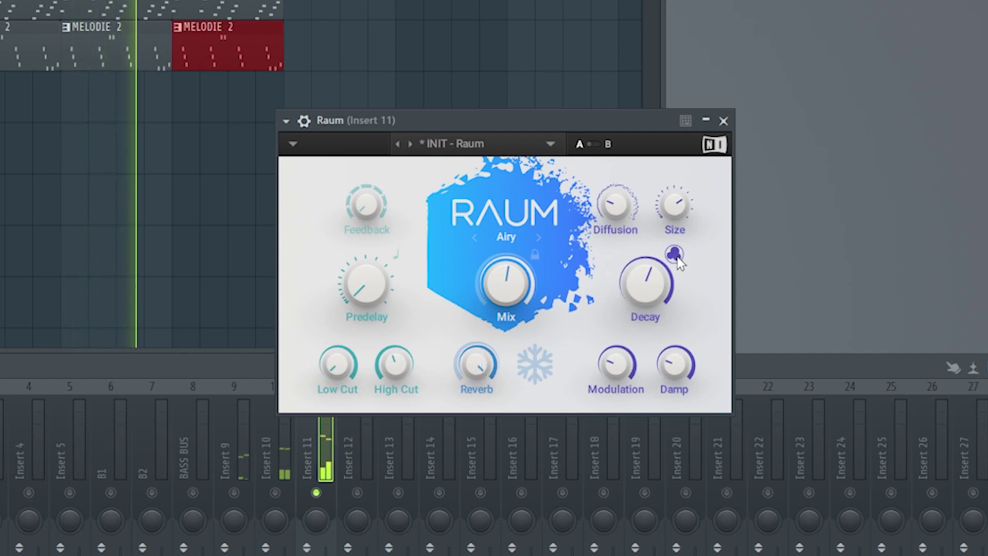
left_click_drag(659, 281, 661, 285)
left_click_drag(339, 366, 341, 363)
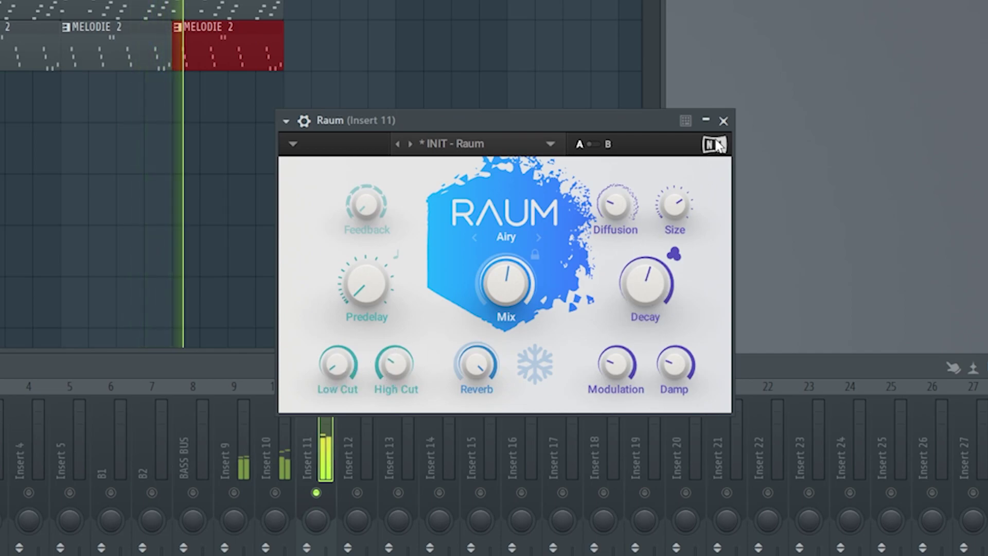
left_click(723, 120)
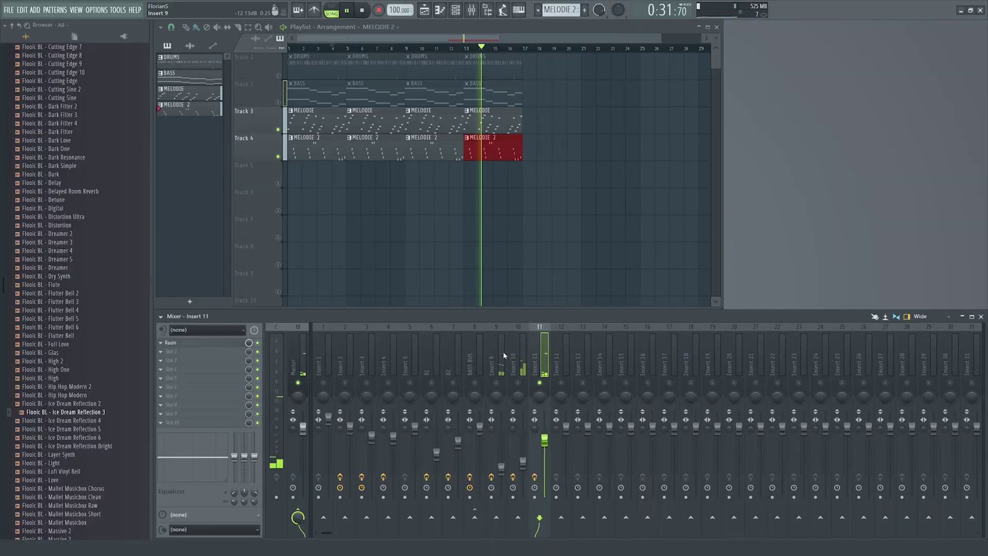
- Recheck the Raum settings on Insert 11 and lower that track's fader a little further while listening
key("space")
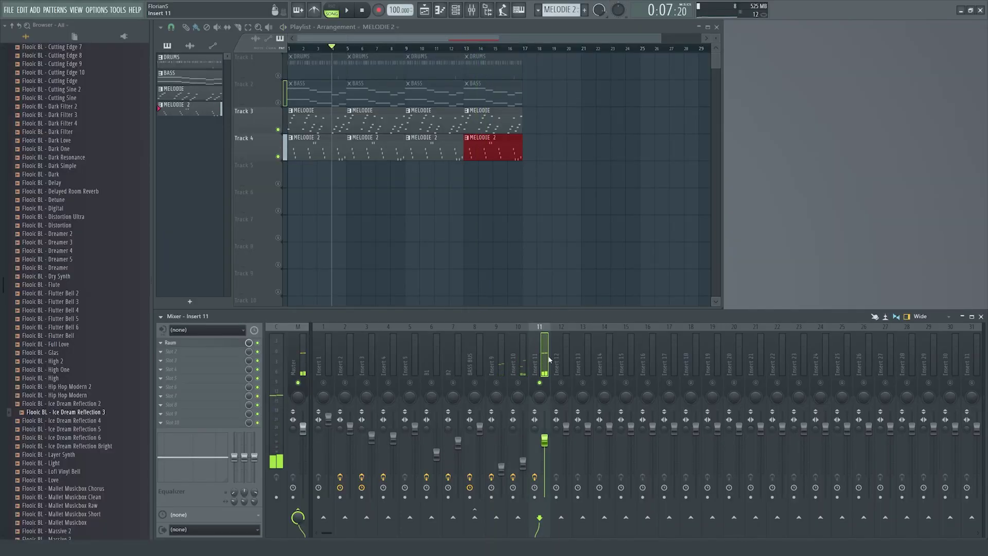
left_click(213, 343)
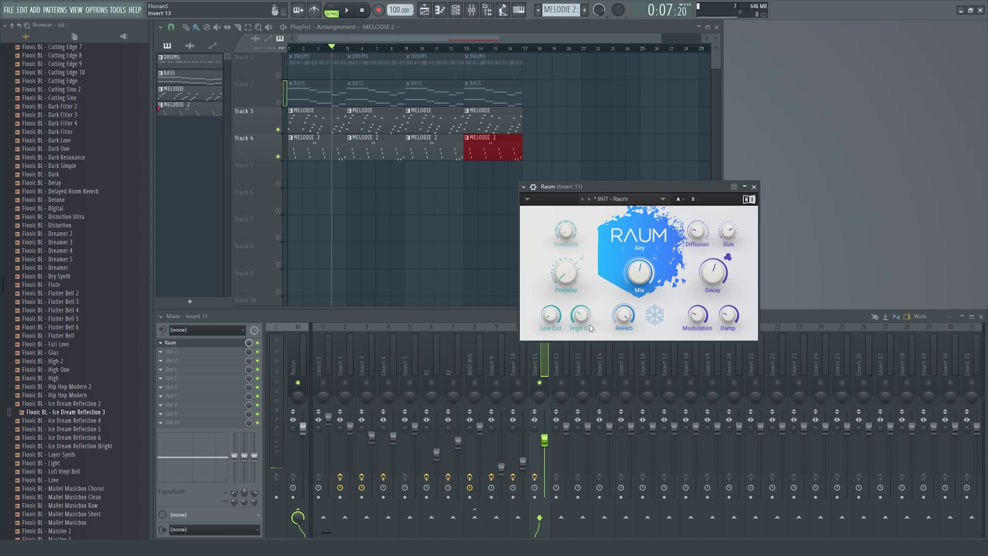
left_click(755, 186)
key("space")
key("space")
- Load the Flooic PanFlo - 1.34 preset from the Patches folder into Insert 11's second effect slot
scroll(68, 289, "up", 15)
left_click(51, 189)
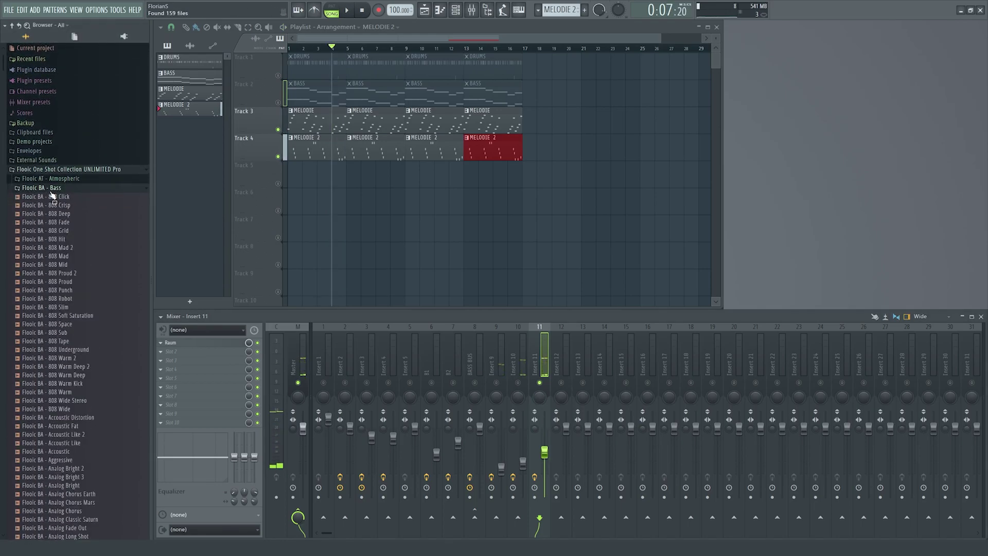
left_click(59, 172)
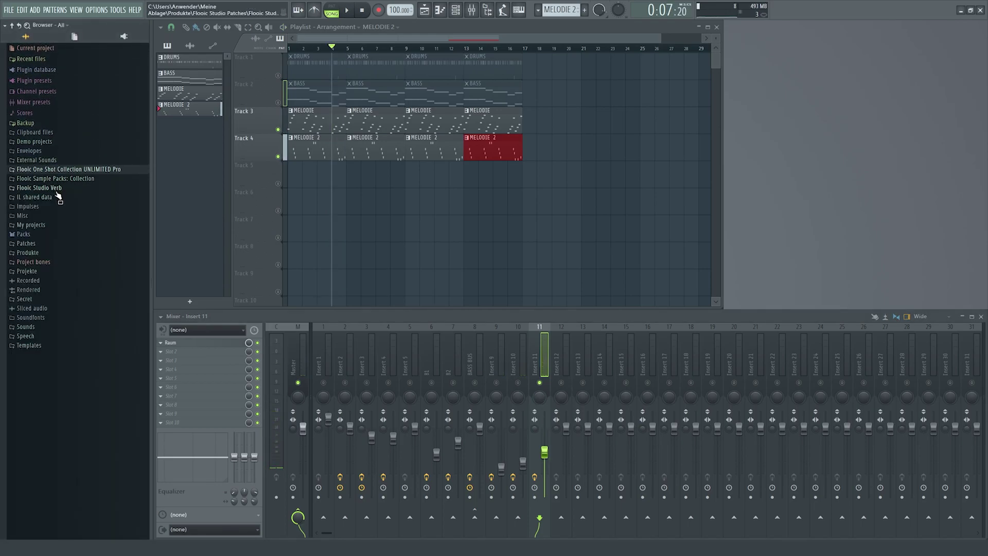
left_click(41, 244)
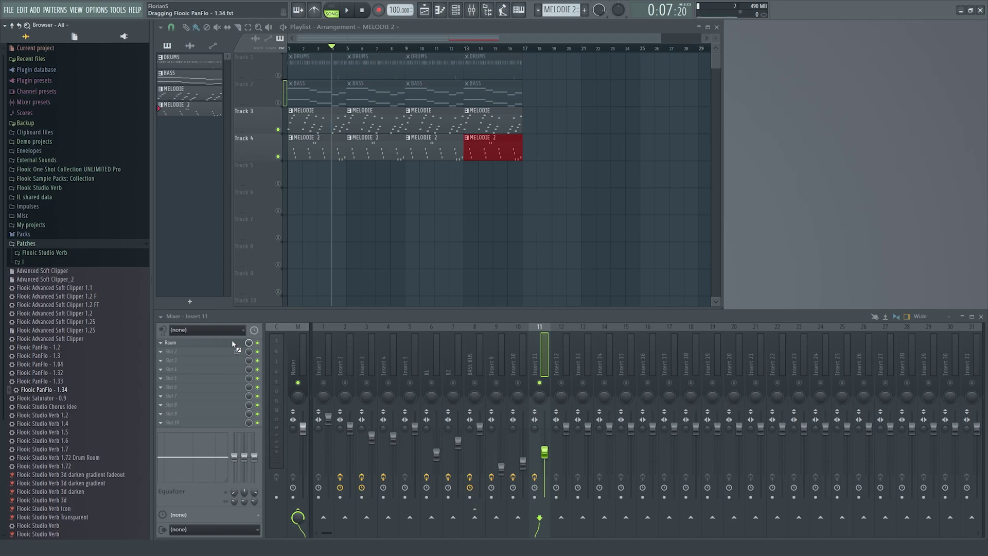
left_click(15, 25)
left_click_drag(293, 75, 705, 129)
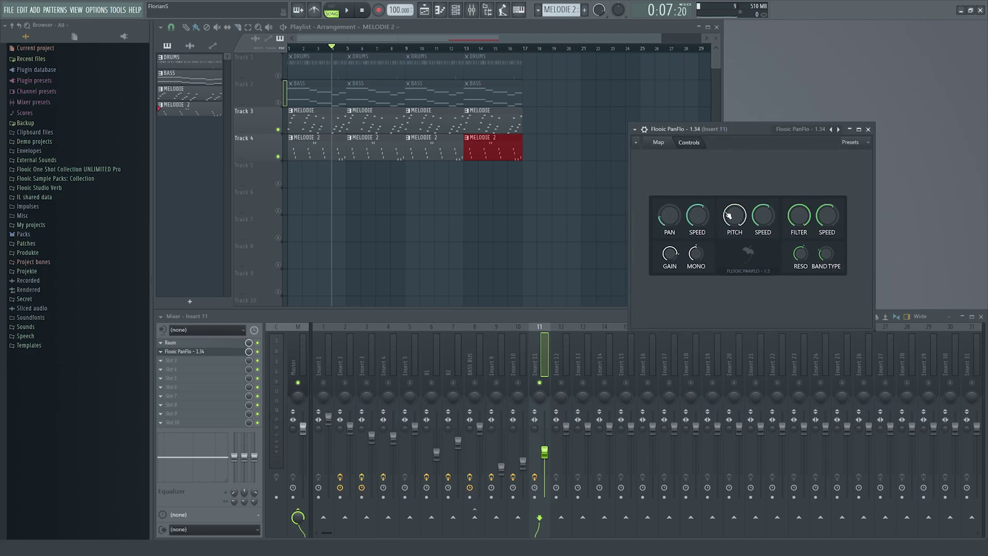
- In PanFlo, reduce the pitch amount, raise the pan to maximum and slow down the pan speed
key("space")
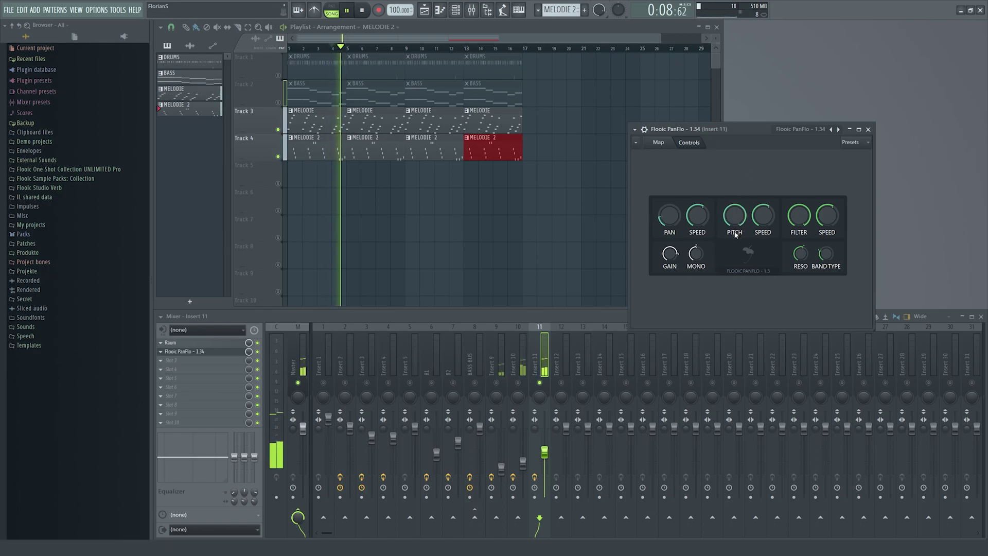
key("space")
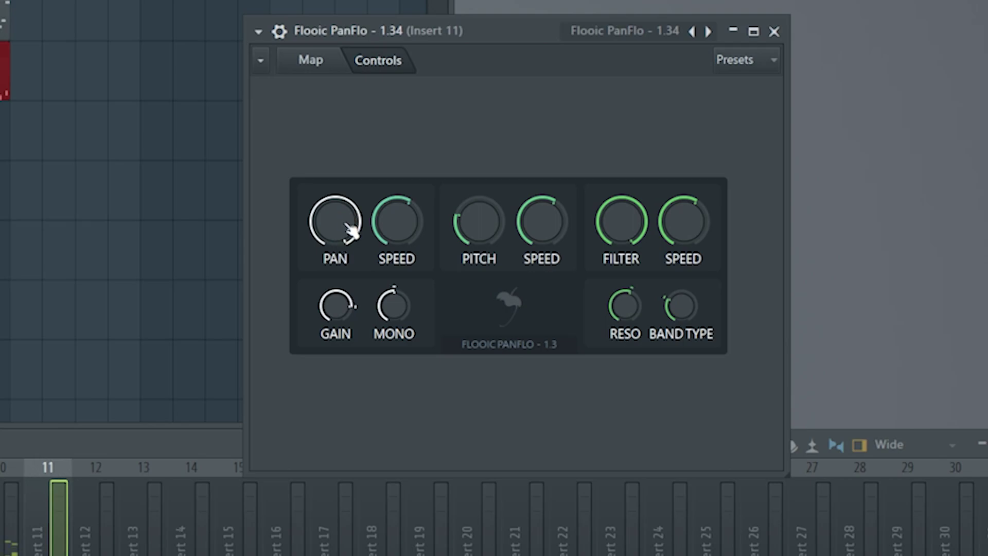
left_click_drag(409, 230, 409, 203)
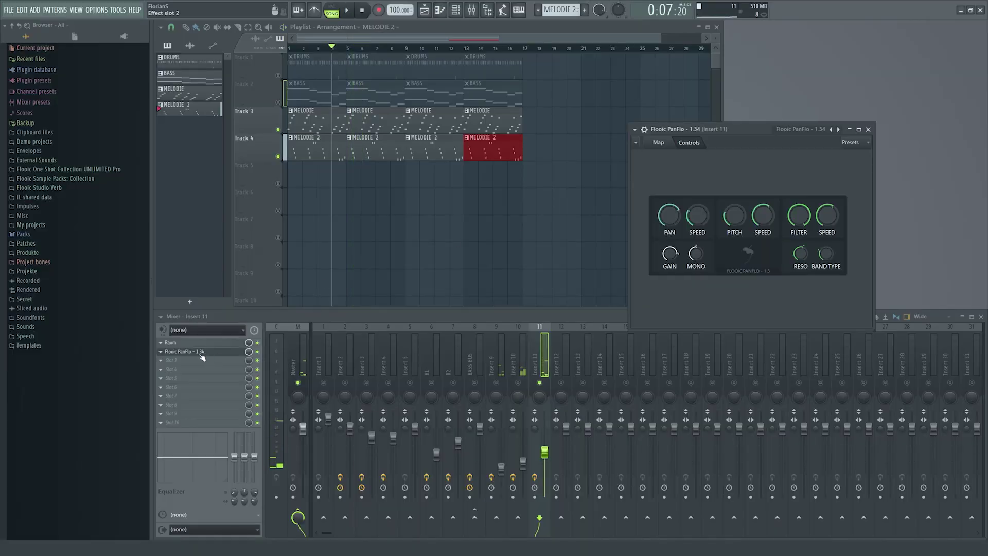
- Move PanFlo ahead of Raum in Insert 11's effect chain and listen to the result
left_click_drag(200, 354, 187, 345)
key("space")
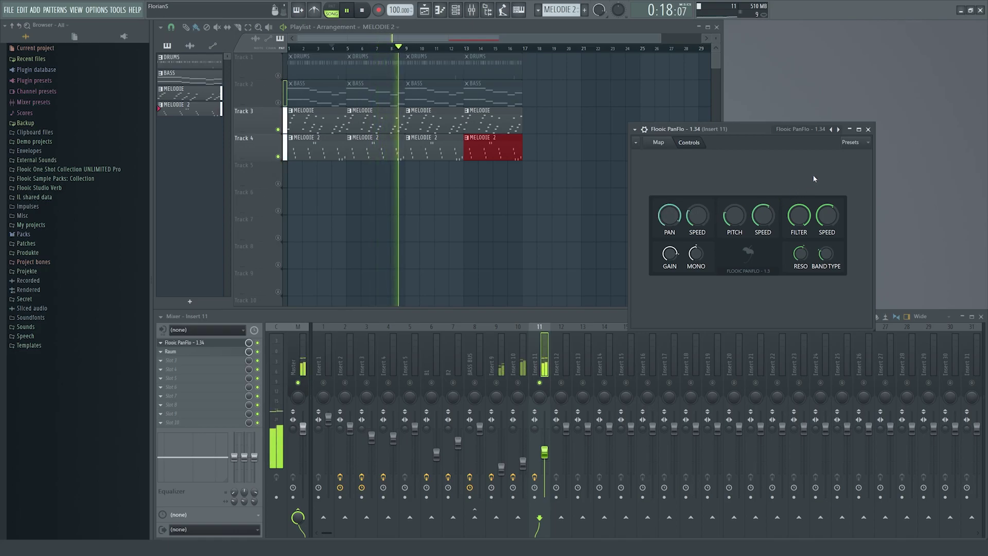
key("space")
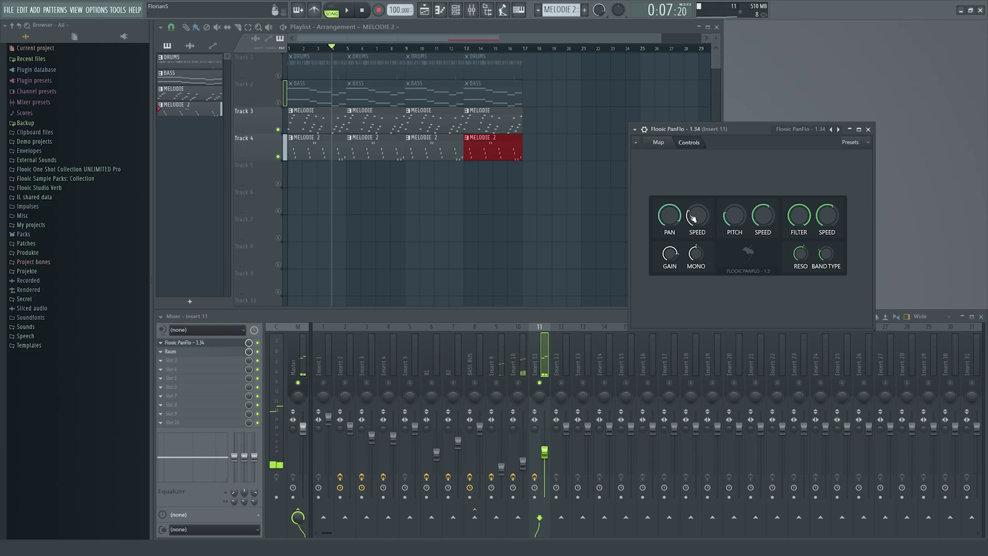
left_click(868, 129)
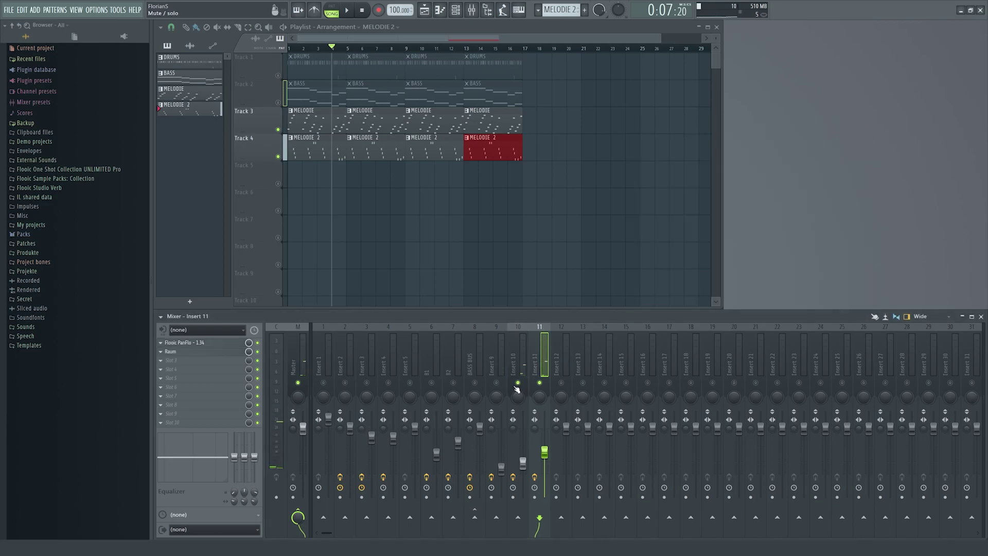
- Unsolo Insert 11, select the Master track and play the arrangement from the start
right_click(537, 383)
key("space")
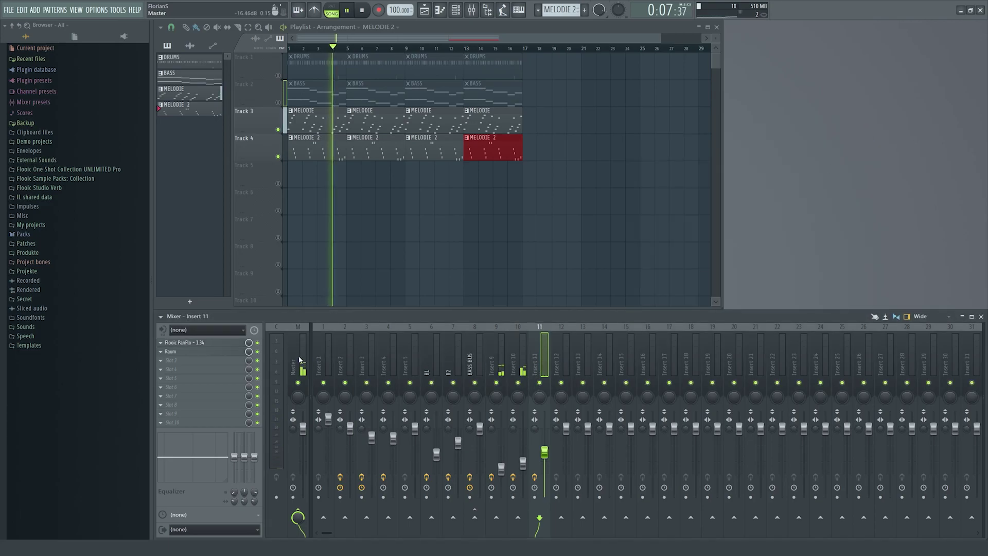
left_click(295, 362)
key("space")
key("space")
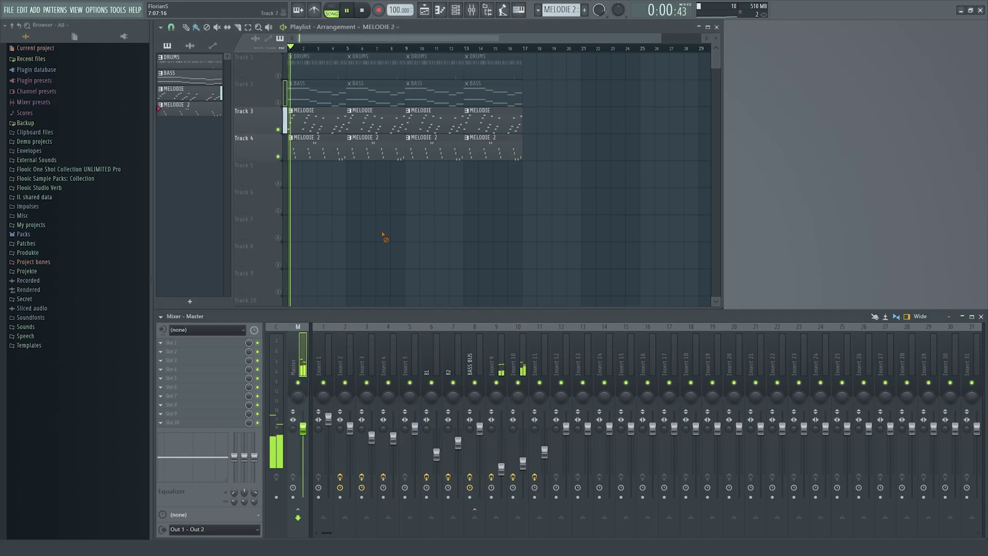
- Unmute the BASS track in the playlist and check the BASS BUS and Master levels during playback
left_click(538, 364)
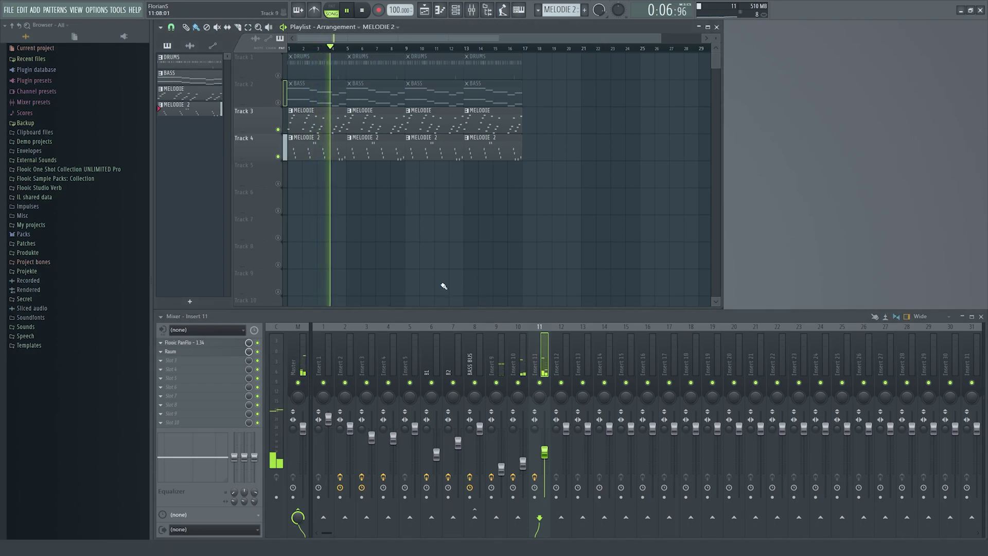
left_click(278, 103)
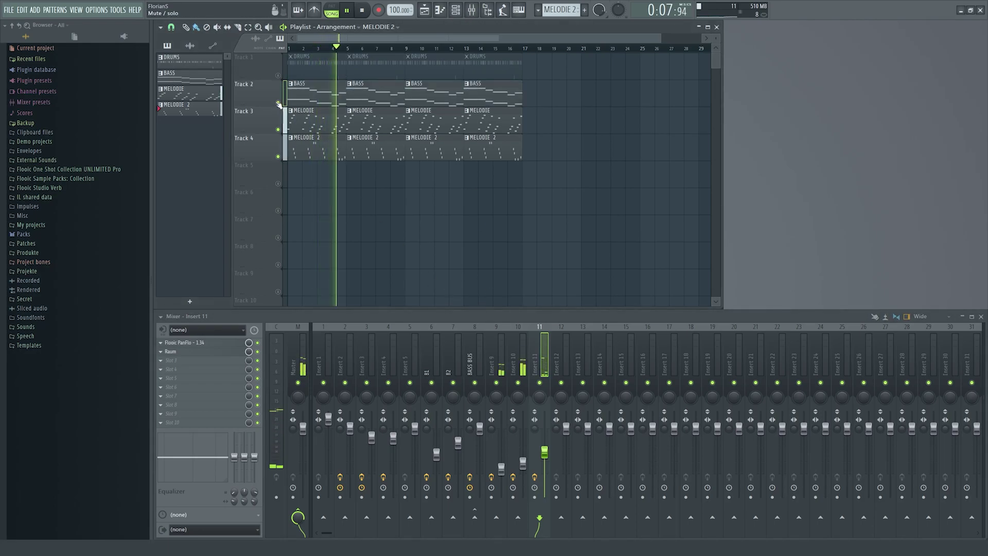
left_click(302, 362)
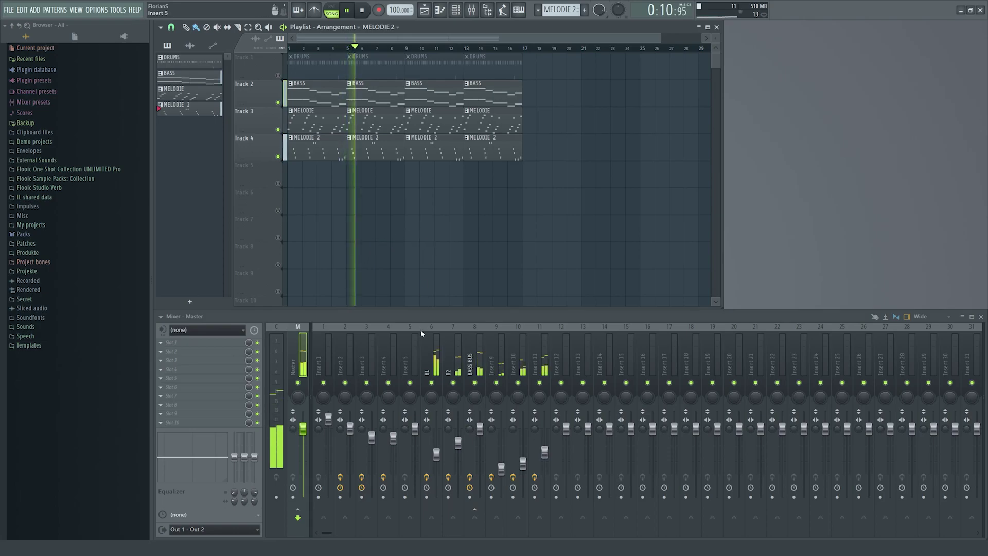
left_click(475, 360)
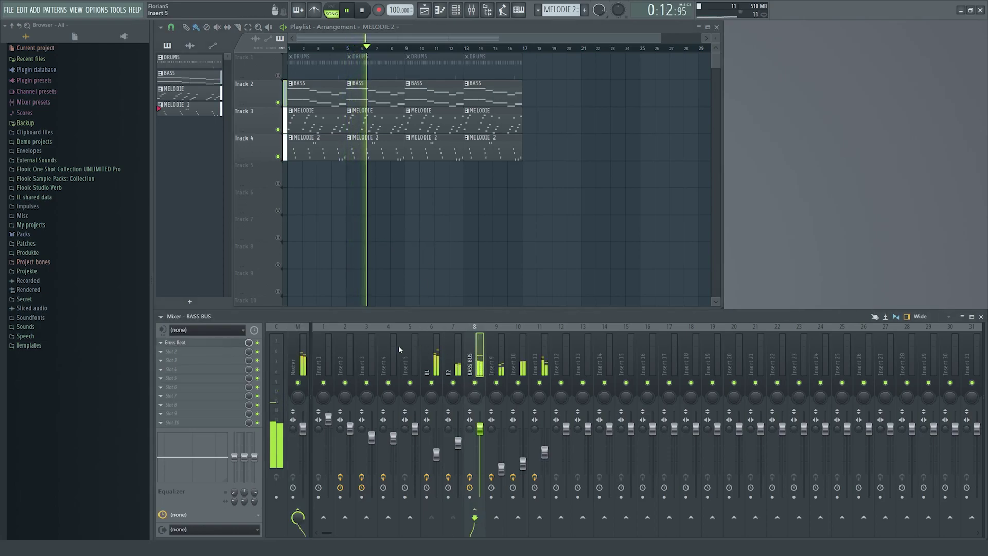
left_click(305, 355)
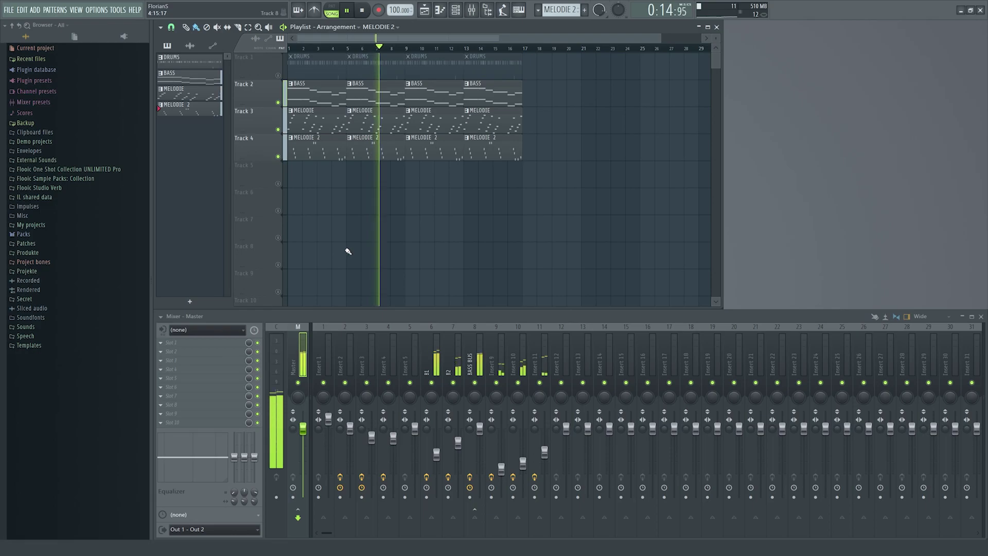
key("space")
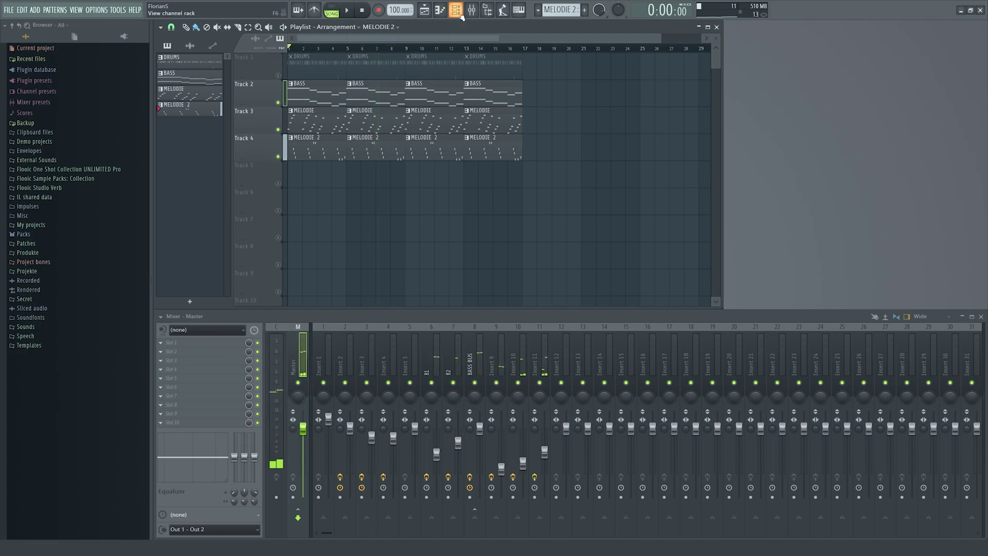
- Create a new pattern named CHORDS and open the channel rack for it
left_click(585, 10)
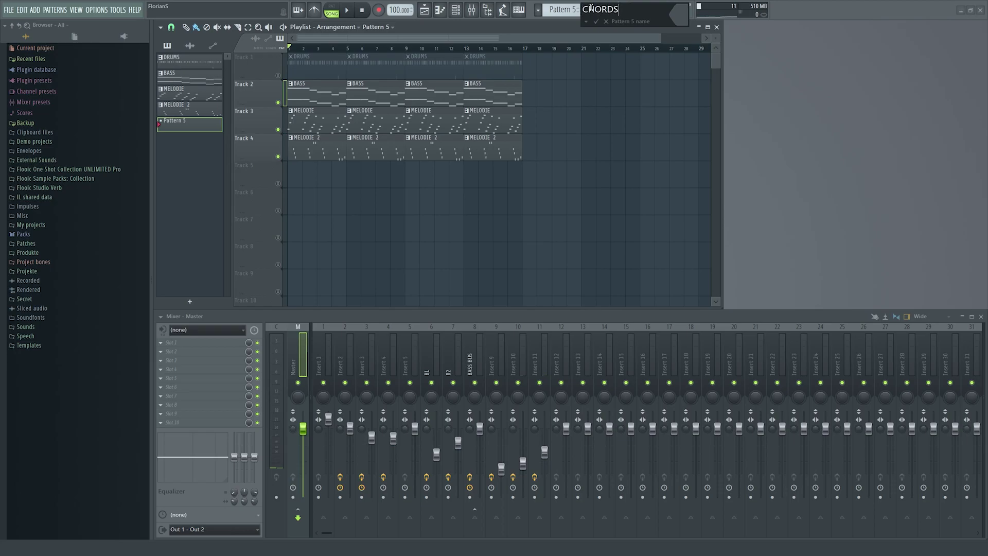
key("Return")
left_click(456, 10)
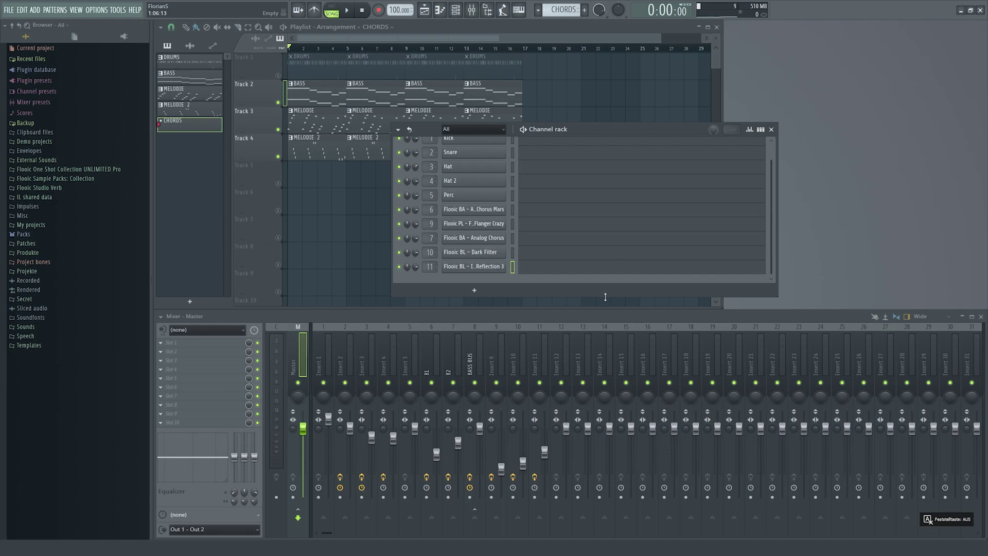
left_click_drag(605, 297, 605, 359)
- Audition keys one-shots from the Flooic collection and add Flooic KY - Electric Sine as a new channel on Insert 12
left_click(78, 171)
left_click(87, 233)
scroll(79, 262, "down", 6)
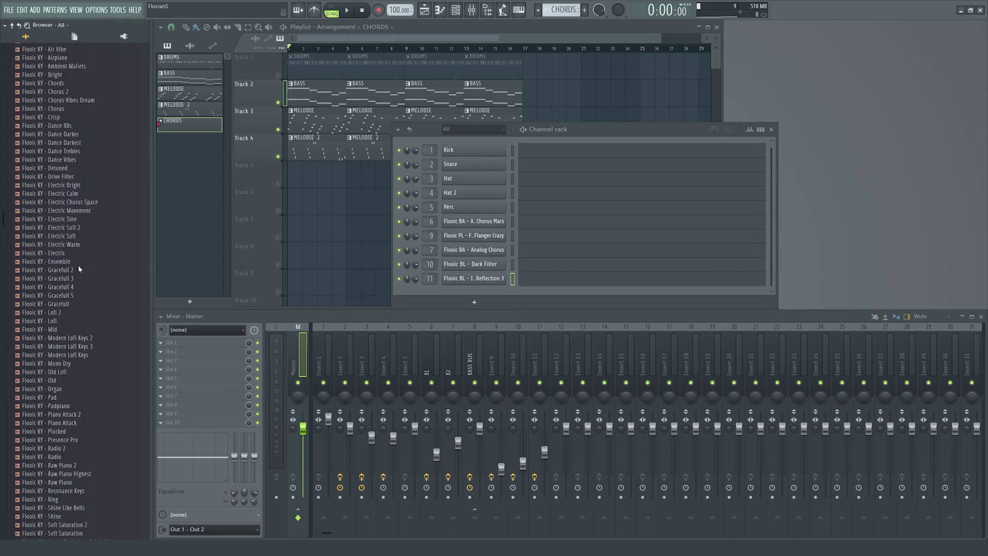
left_click(79, 99)
left_click(79, 200)
left_click(76, 209)
left_click(67, 217)
left_click_drag(65, 209, 473, 288)
scroll(429, 284, "up", 1)
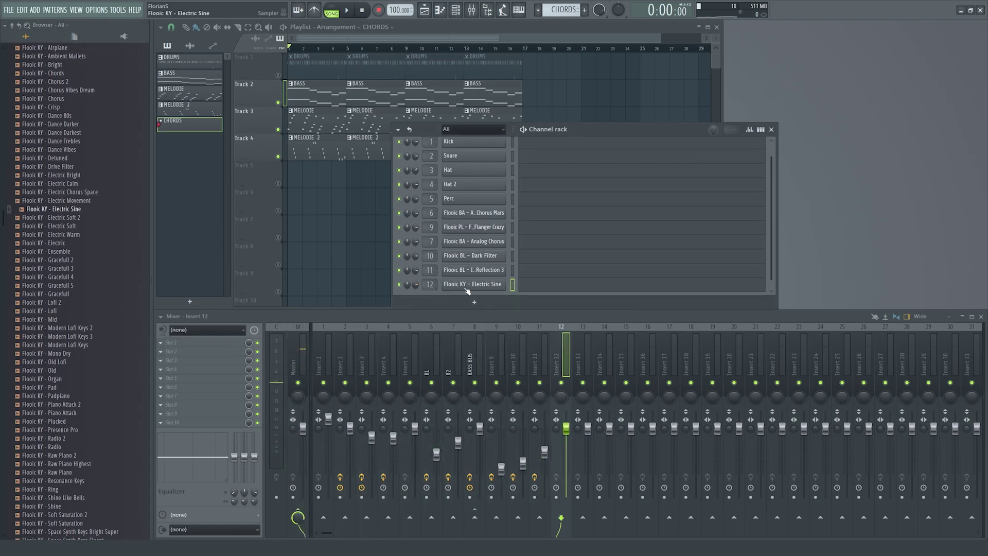
- Shorten the release time in the volume envelope of the Flooic KY - Electric Sine channel
left_click(469, 286)
left_click(239, 129)
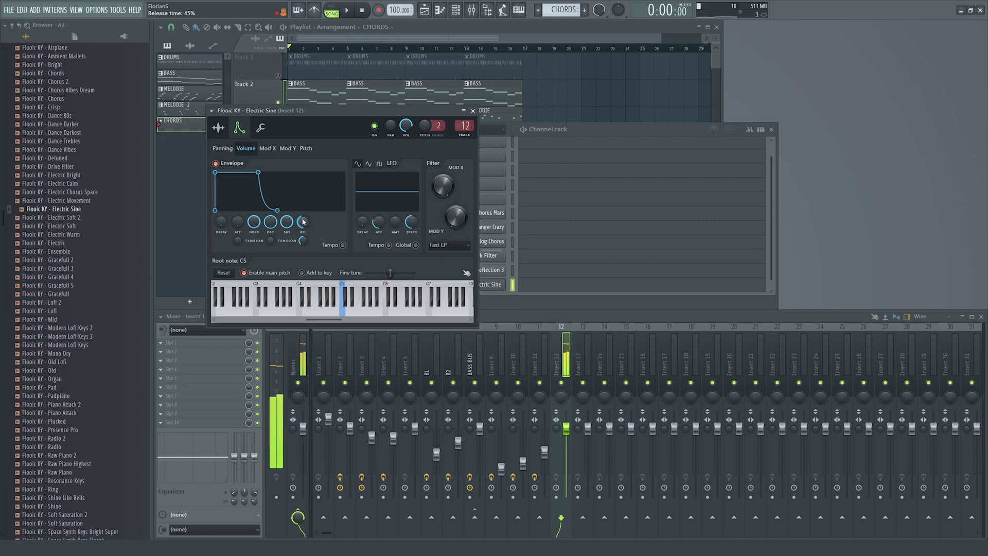
scroll(304, 221, "down", 3)
scroll(304, 221, "down", 2)
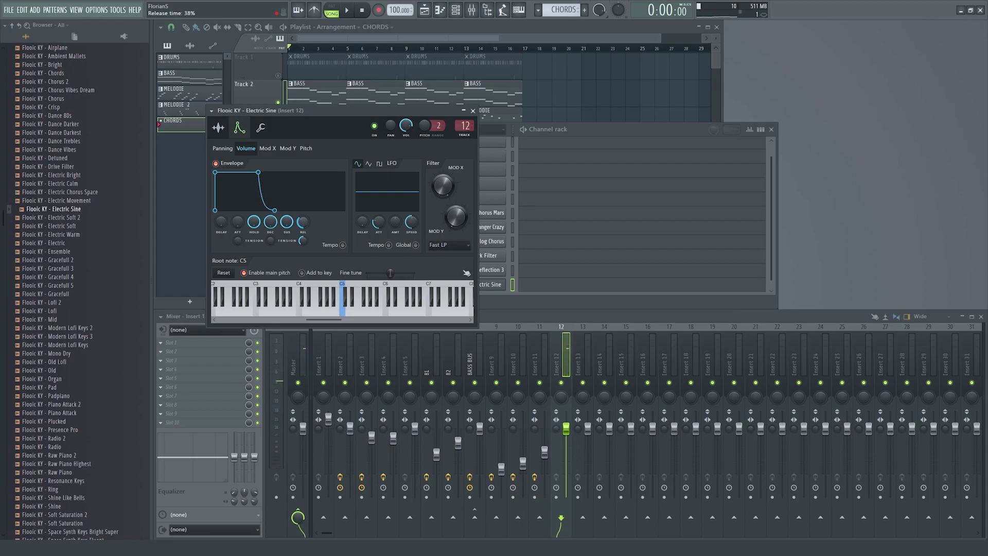
scroll(303, 221, "down", 3)
left_click(473, 111)
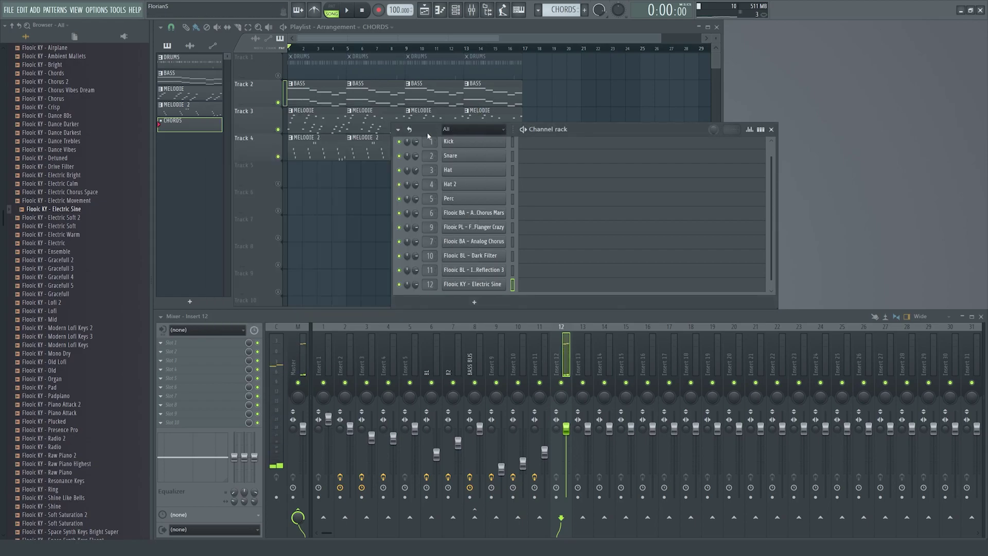
left_click_drag(429, 132, 401, 122)
scroll(566, 184, "down", 1)
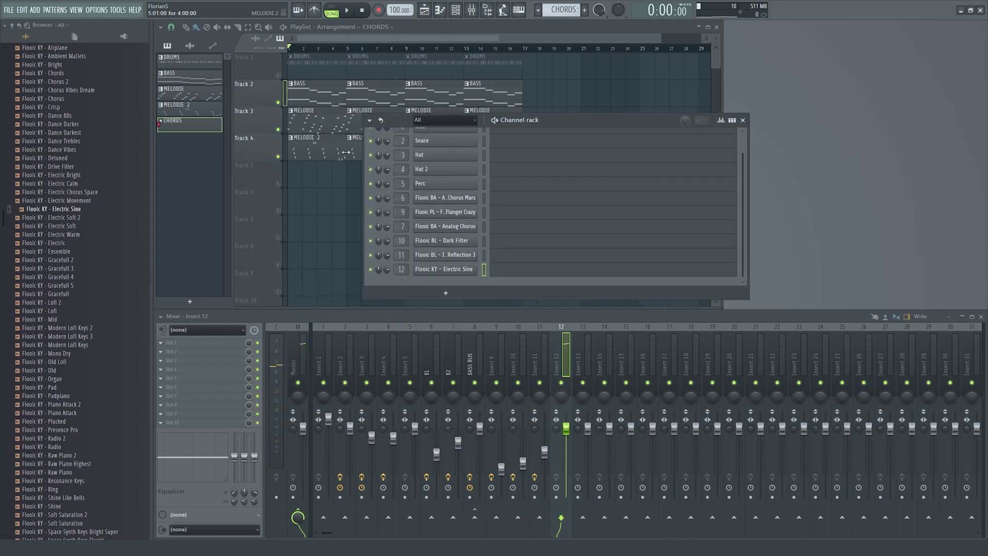
left_click(199, 113)
double_click(314, 146)
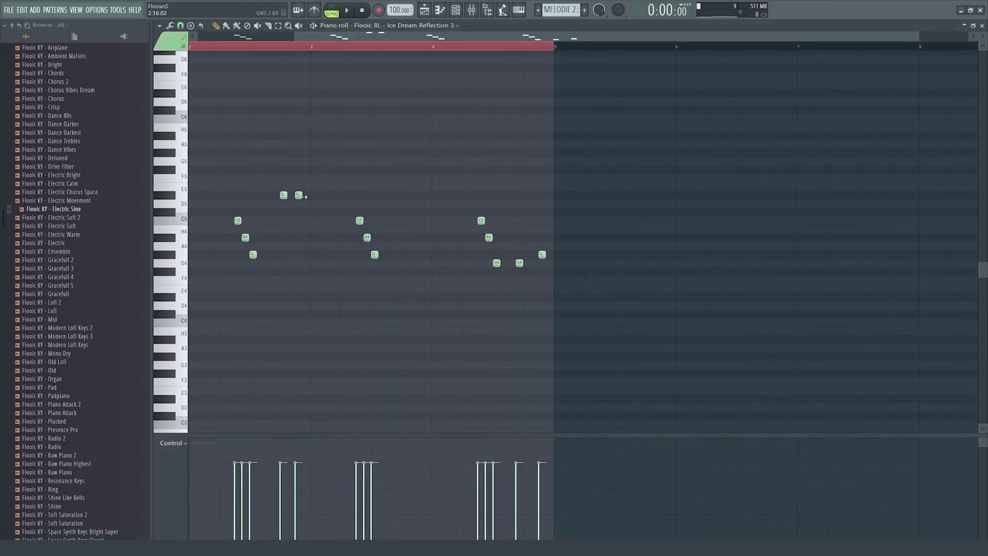
left_click(443, 26)
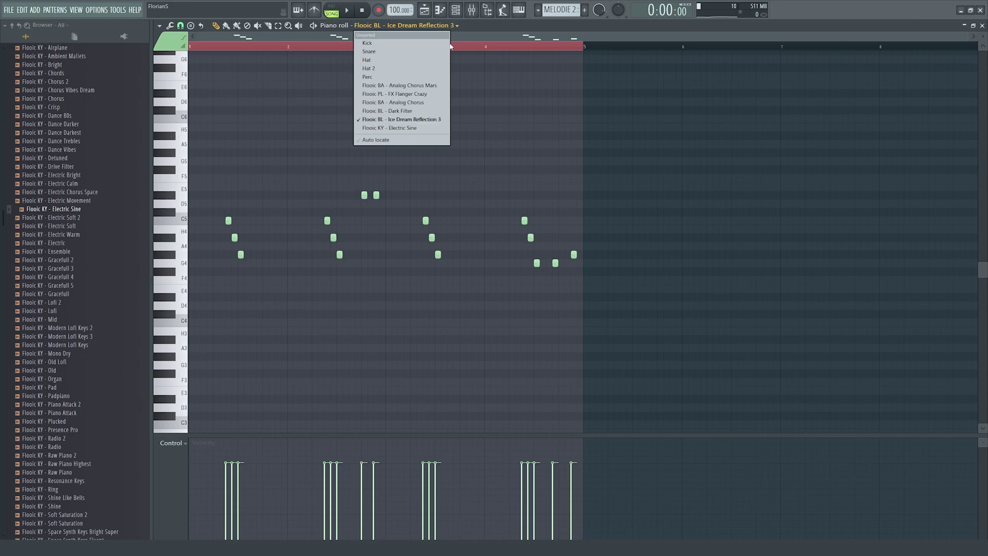
left_click(414, 86)
left_click(981, 25)
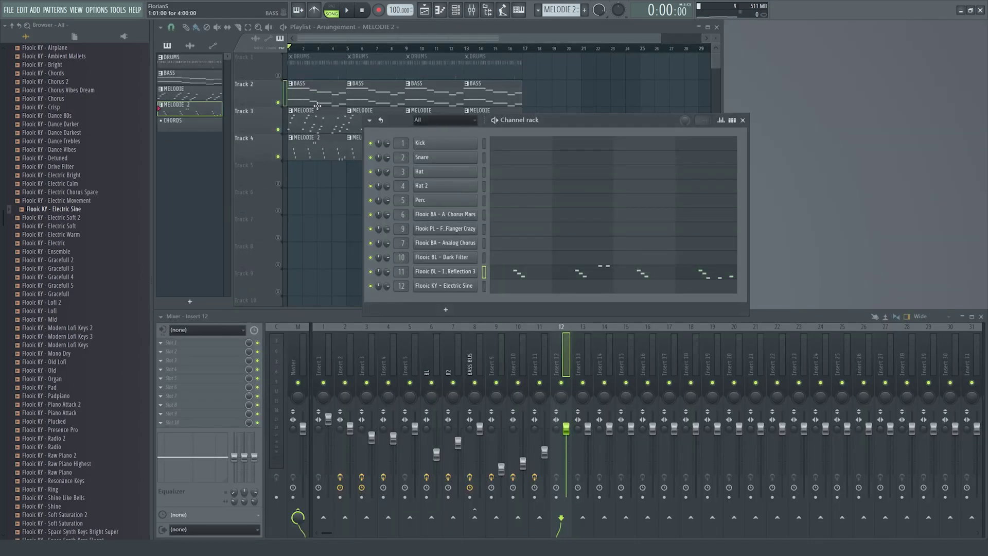
- Copy the FX Flanger Crazy notes from the MELODIE pattern and paste them into the Electric Sine piano roll of the CHORDS pattern
double_click(311, 121)
left_click_drag(699, 126, 79, 344)
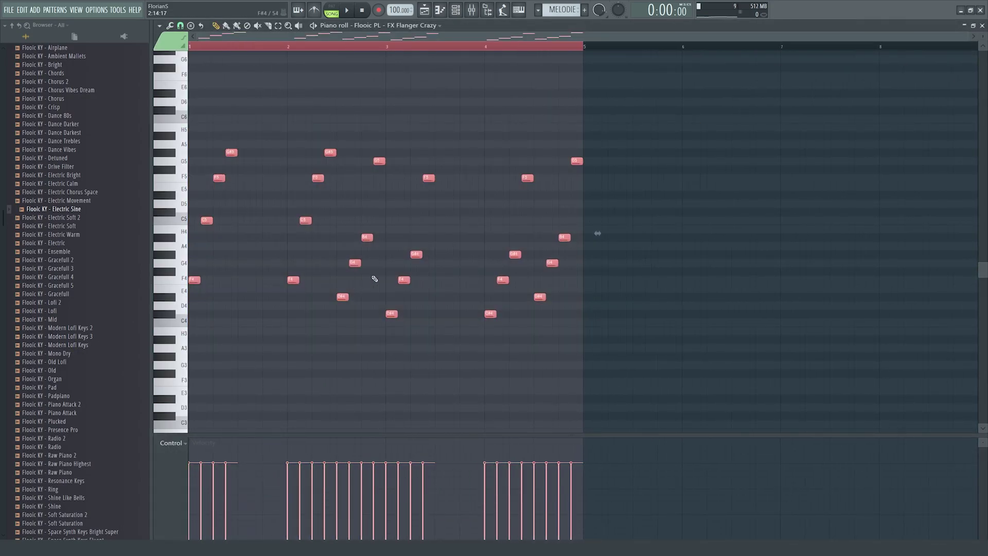
left_click(831, 128, "ctrl")
left_click(982, 25)
left_click(205, 128)
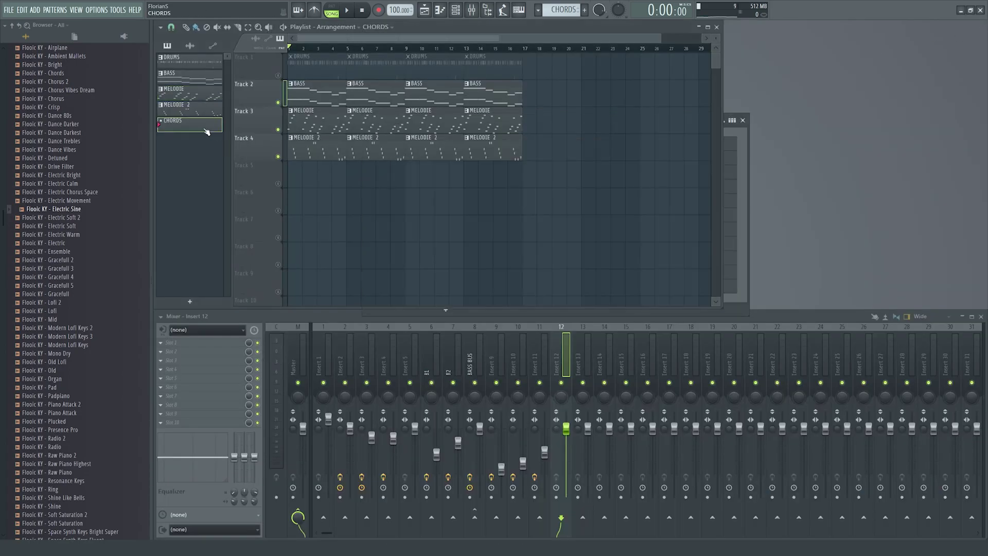
left_click(746, 163)
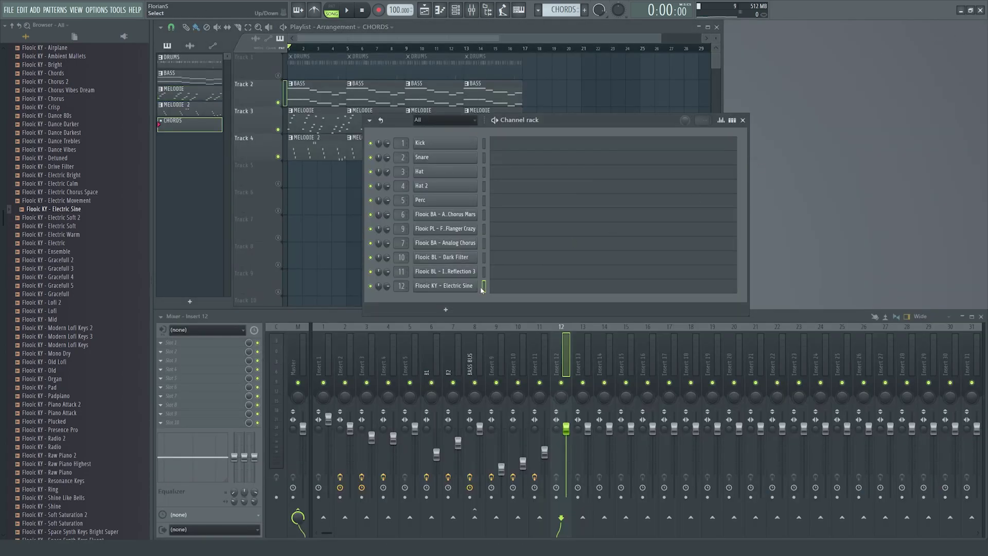
key("F7")
key("ctrl+v")
left_click(428, 217, "ctrl")
- Stack the bar 1 and bar 2 notes into chords above each F4 and the D#4, and start playback
left_click_drag(207, 218, 173, 218)
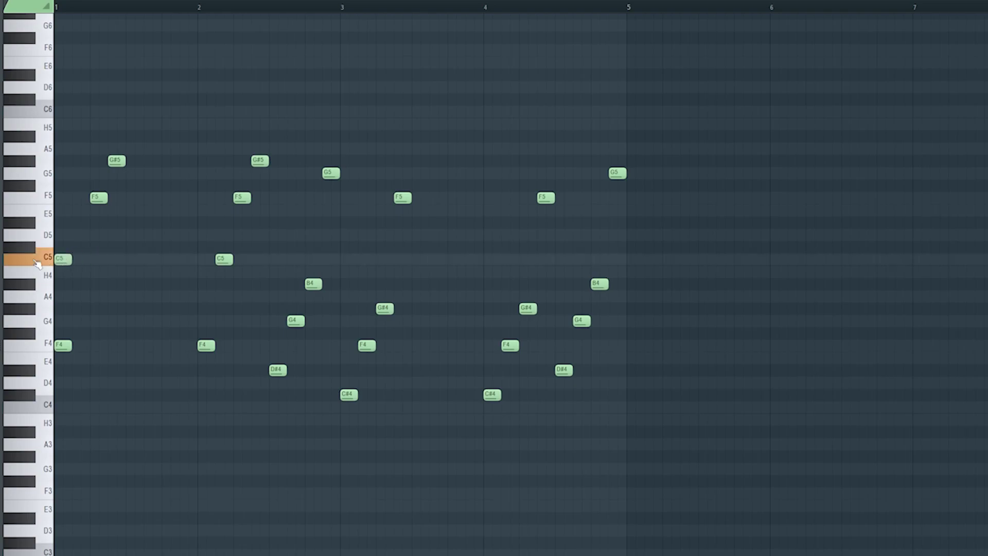
left_click_drag(98, 197, 63, 197)
left_click_drag(115, 161, 62, 160)
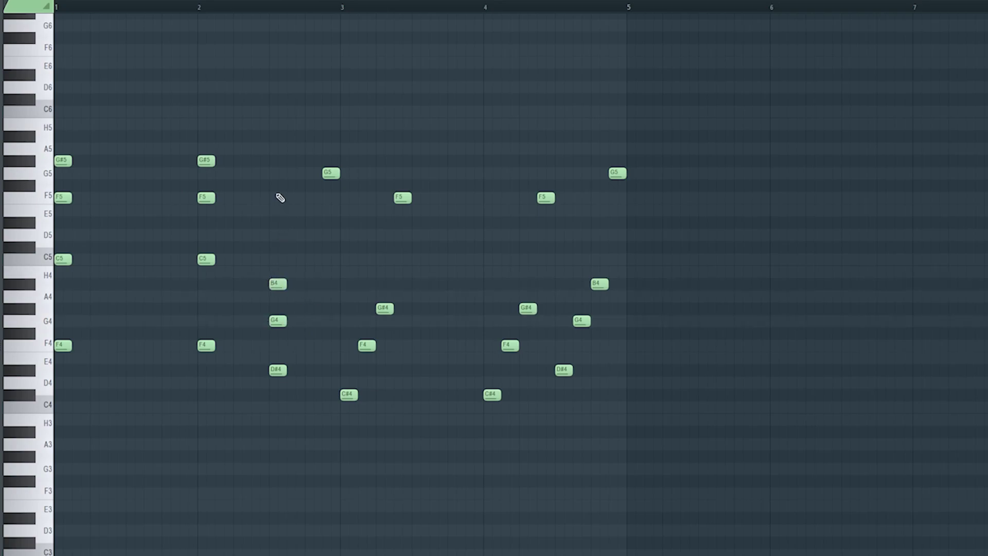
key("space")
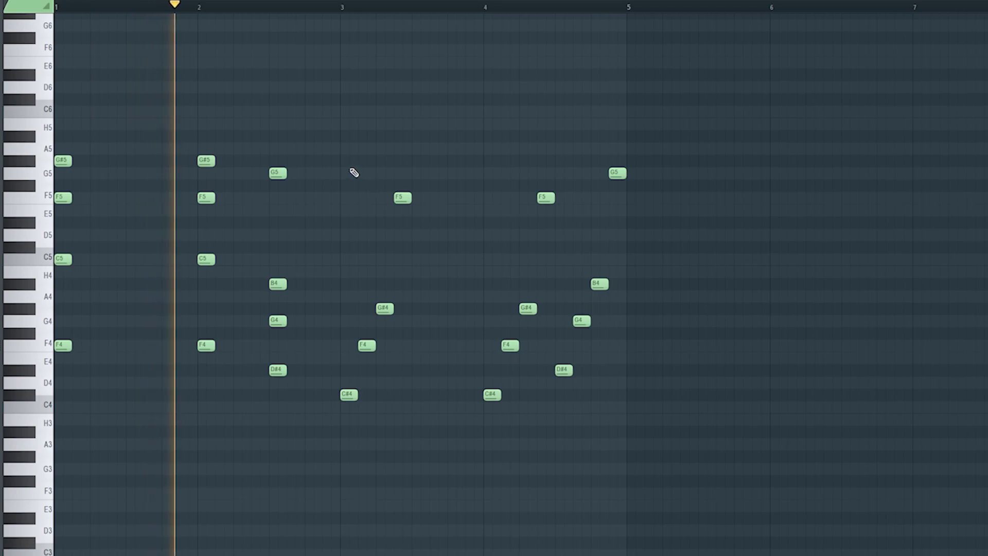
- Align F4, G#4 and F5 with the C#4 at bar 3 to form a chord, and play from bar 3
left_click_drag(367, 345, 350, 345)
left_click_drag(385, 308, 349, 308)
left_click_drag(402, 199, 349, 198)
key("space")
left_click(350, 7)
key("space")
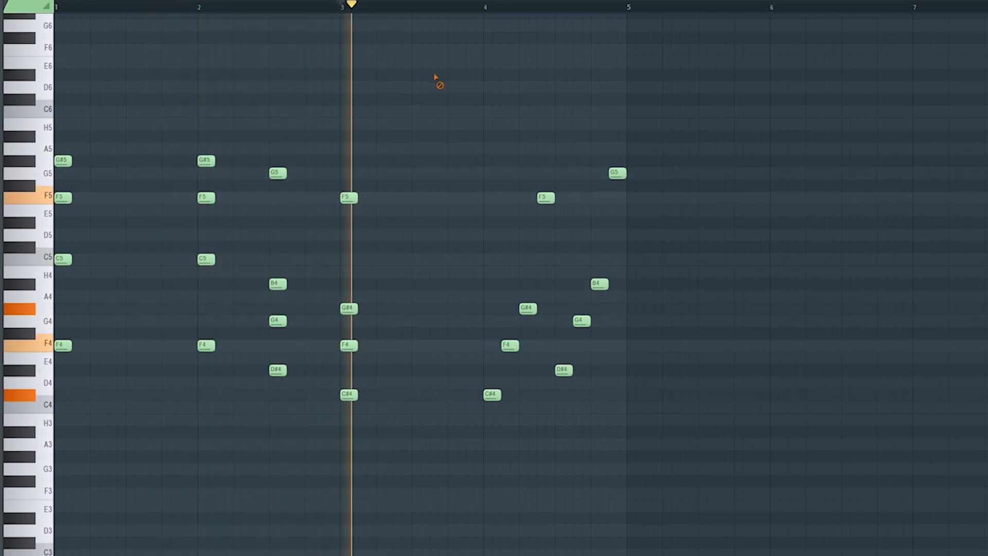
- Stack the bar 4 notes into one chord above C#4 and another above D#4, and play the pattern
mouse_move(504, 346)
left_mouse_down()
mouse_move(478, 345)
mouse_move(486, 345)
left_mouse_up()
key("space")
left_click_drag(521, 309, 485, 309)
left_click_drag(542, 195, 489, 196)
left_click_drag(571, 320, 553, 320)
right_click(617, 173)
key("space")
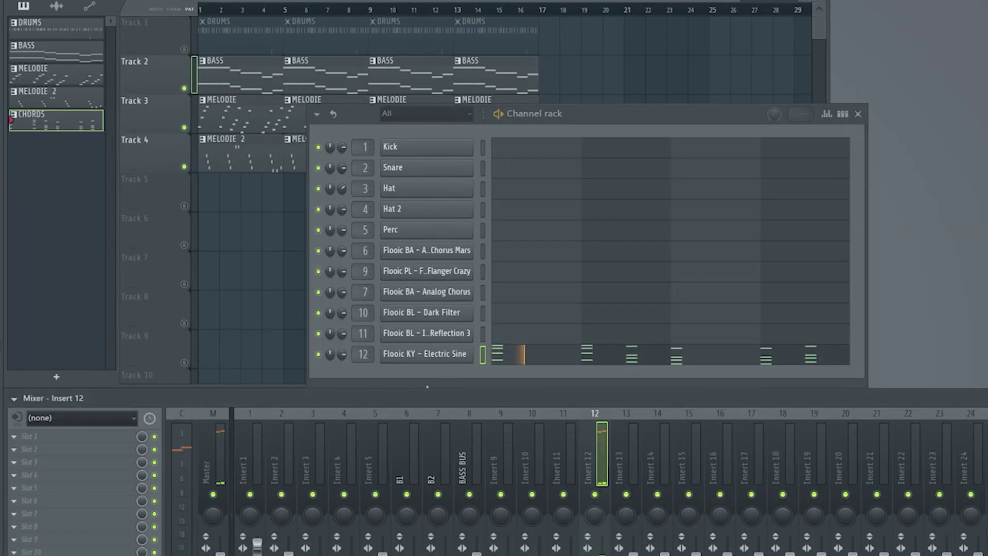
- Adjust the release and add a slight attack in the Electric Sine volume envelope while the chords play
left_click_drag(601, 113, 669, 71)
left_click(507, 312)
left_click_drag(224, 260, 229, 251)
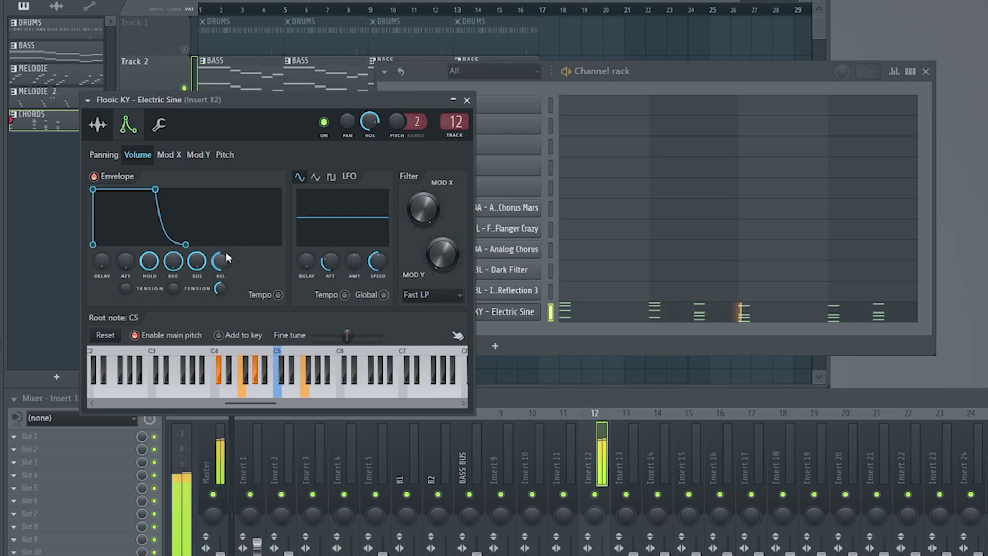
left_click_drag(227, 260, 247, 263)
left_click_drag(126, 262, 128, 264)
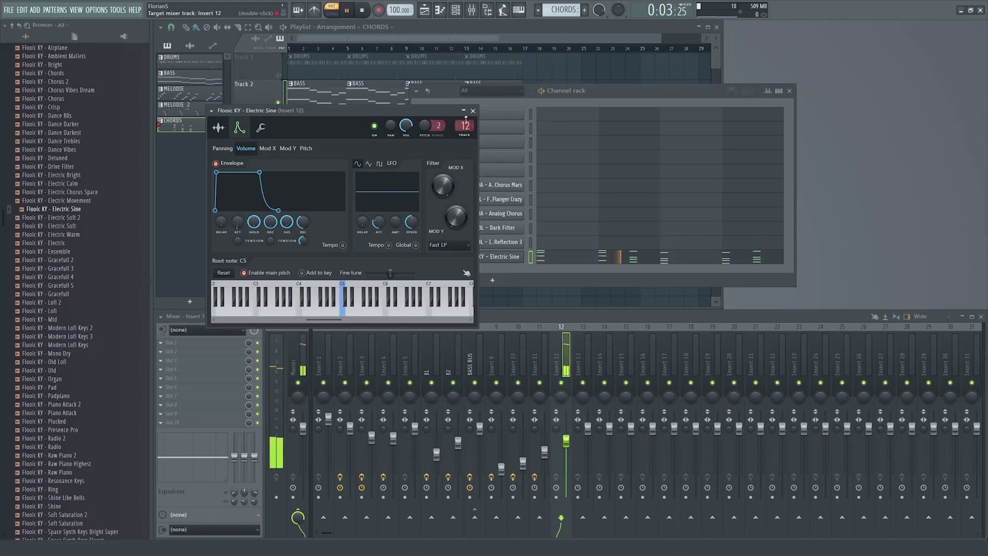
left_click(472, 111)
- Try Flooic KY - Mid on the chord channel, and replace it with Flooic KY - Gracefull 3
scroll(77, 425, "up", 4)
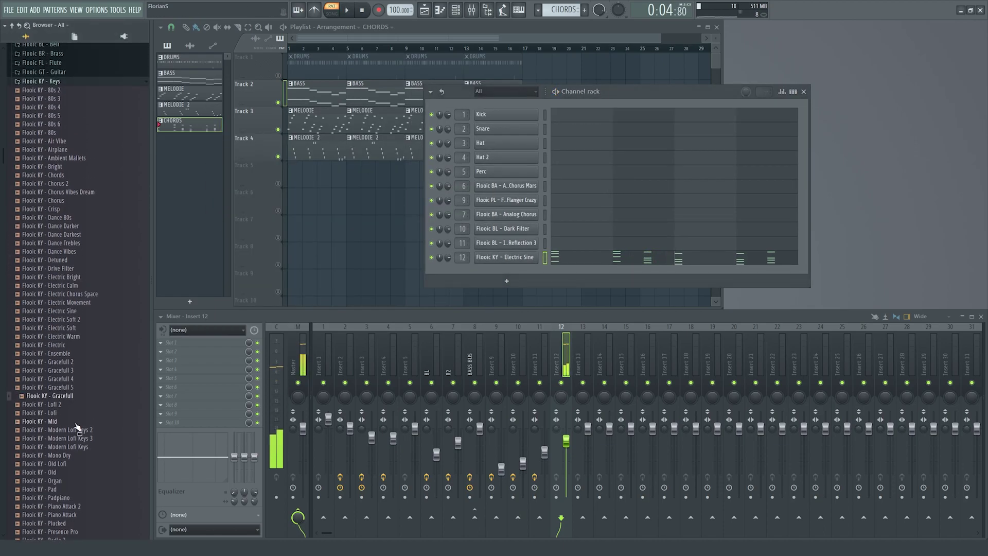
left_click_drag(48, 421, 516, 259)
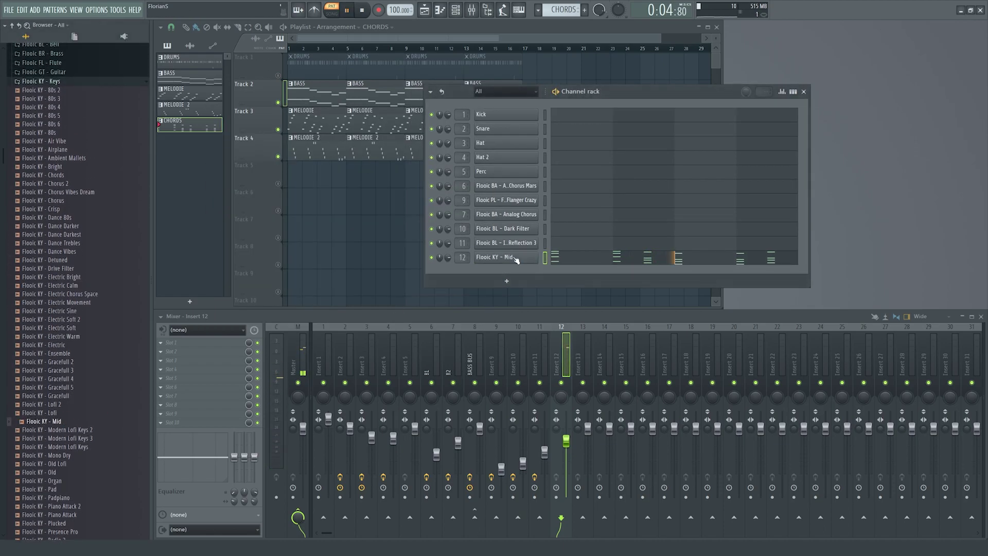
left_click(515, 258)
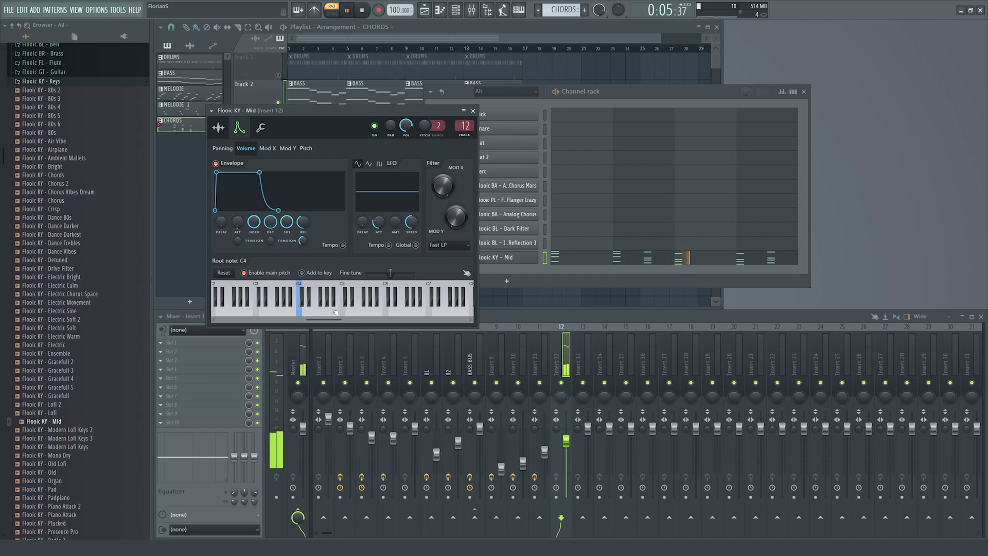
left_click_drag(73, 370, 336, 255)
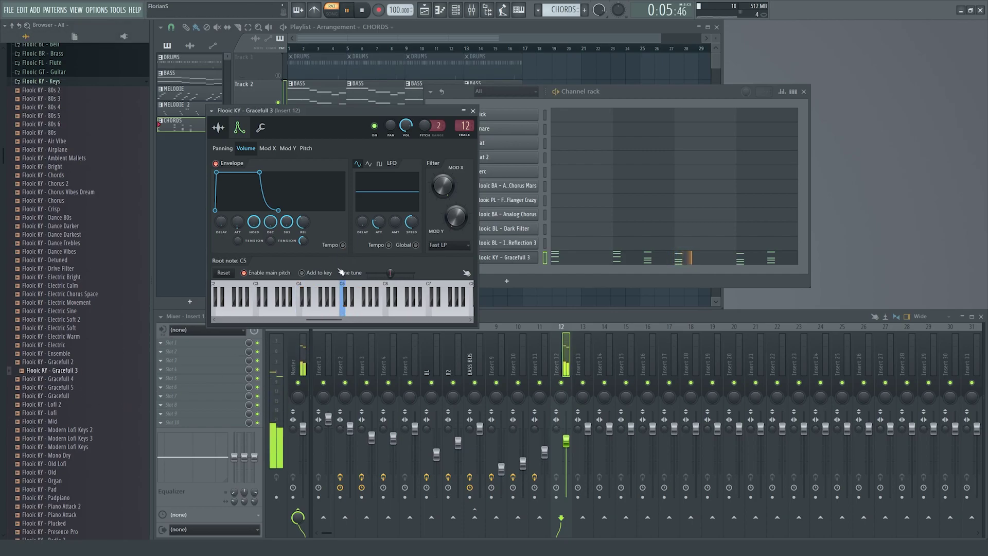
left_click(473, 111)
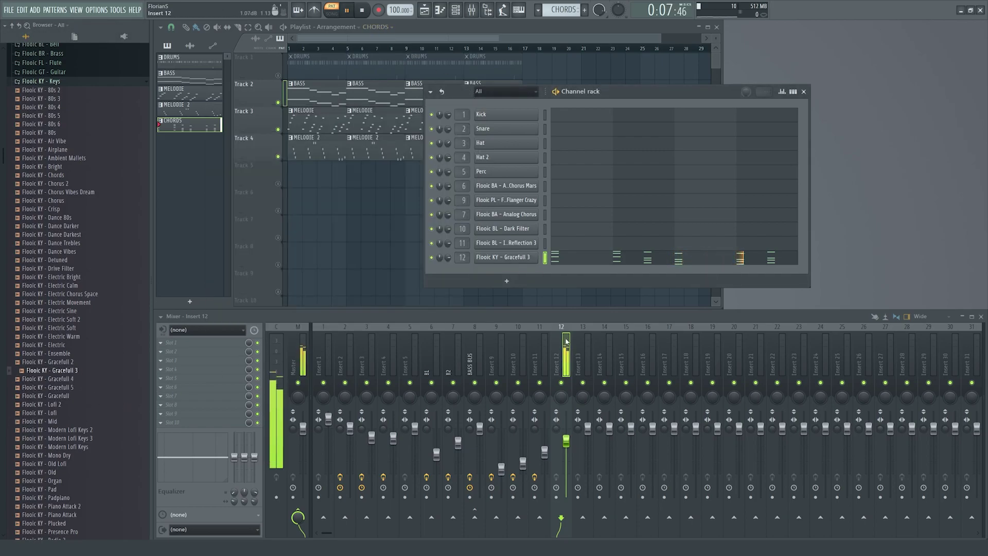
- Copy the Raum reverb with its settings from Insert 11 to Insert 12 and close the channel rack
left_click(547, 358)
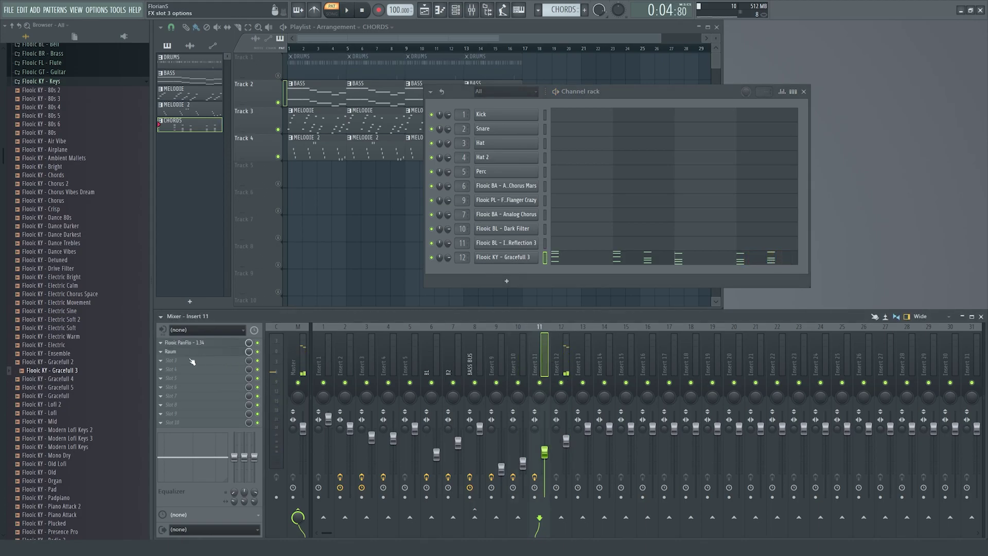
left_click(164, 352)
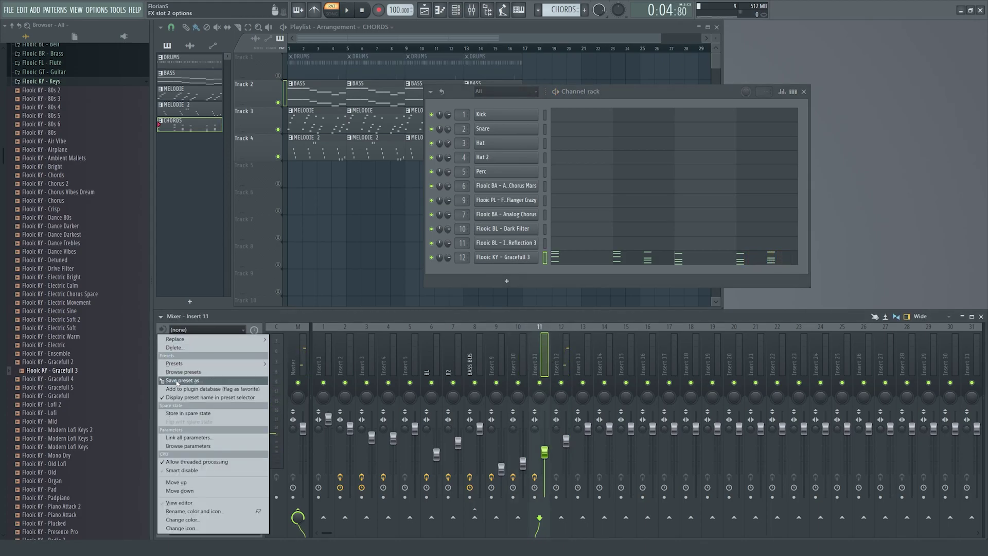
left_click(562, 355)
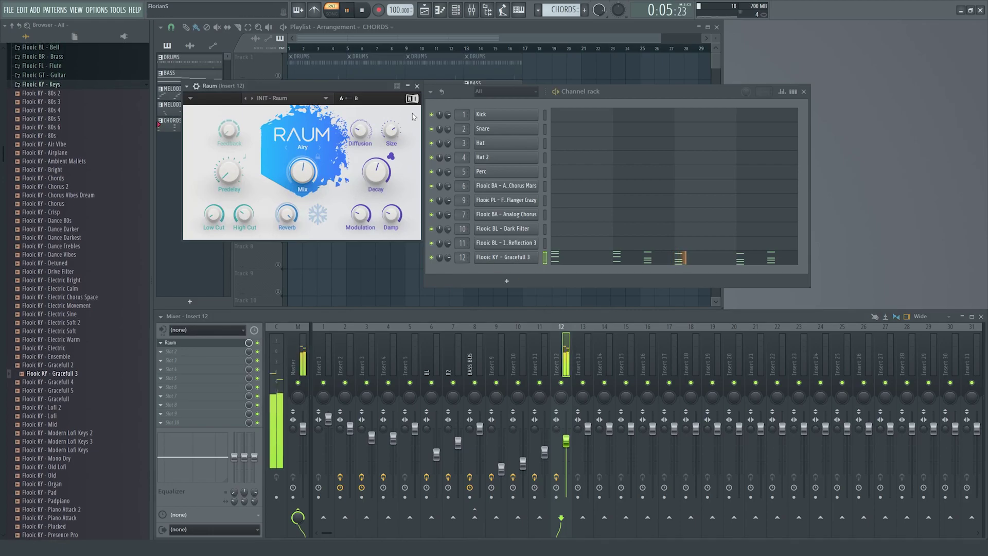
left_click(419, 86)
left_click_drag(454, 92, 440, 96)
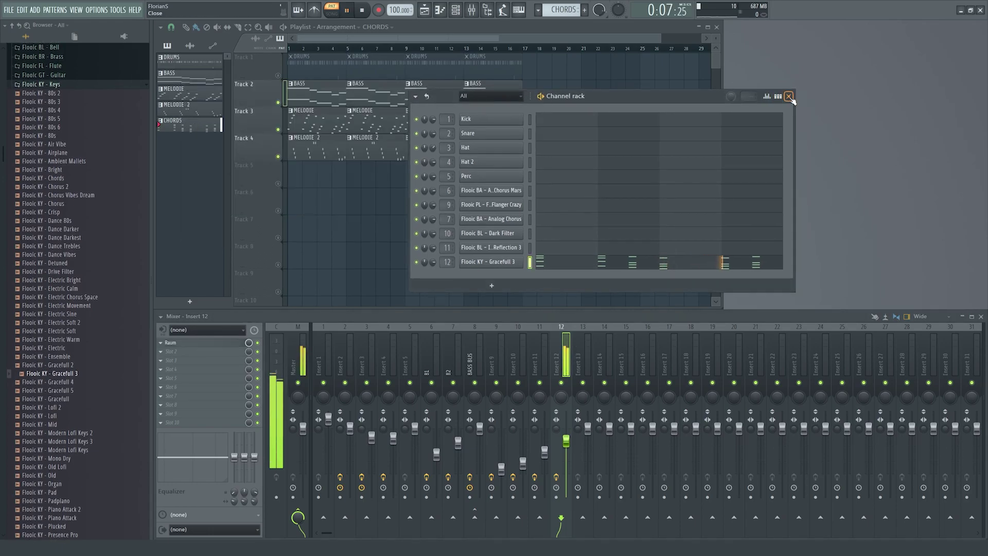
left_click(789, 96)
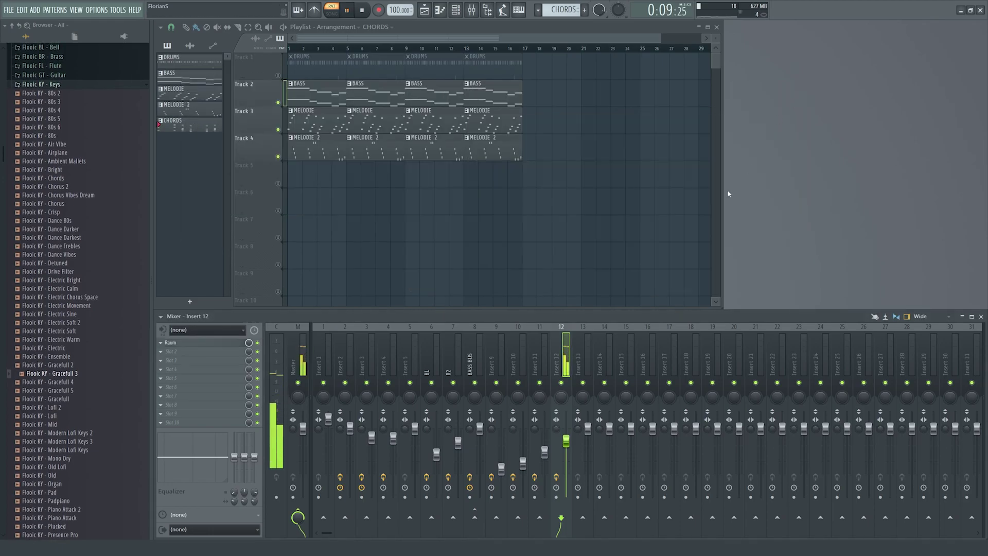
- Check the effects on Inserts 9, 10 and 11 during playback, and return to Insert 12
left_click(523, 355)
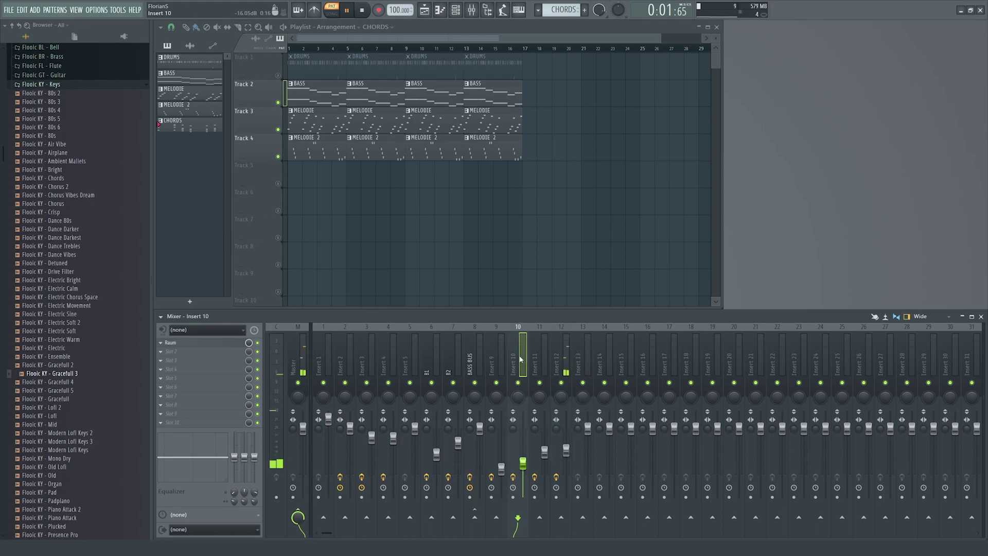
left_click(477, 362)
left_click(491, 360)
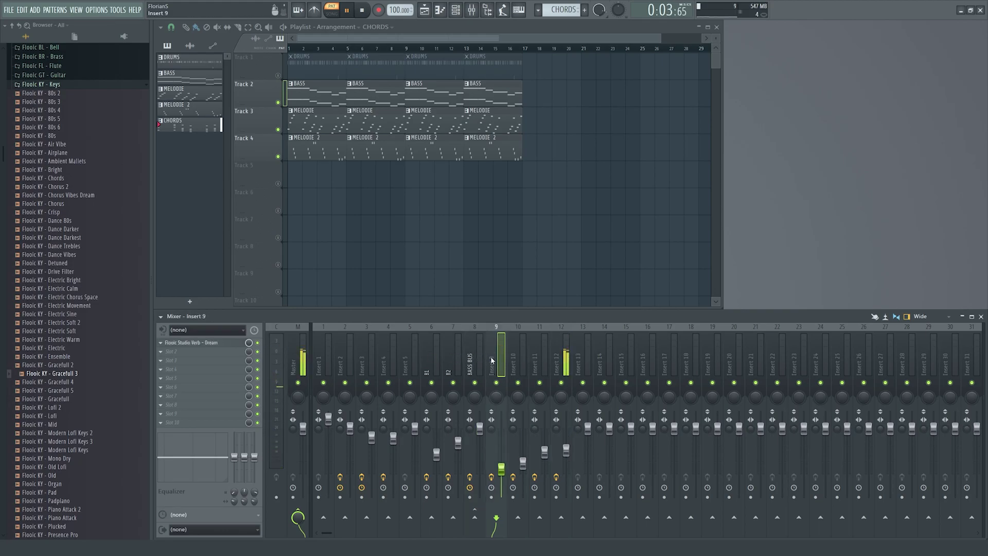
left_click(545, 359)
left_click(524, 360)
left_click(541, 359)
left_click(556, 357)
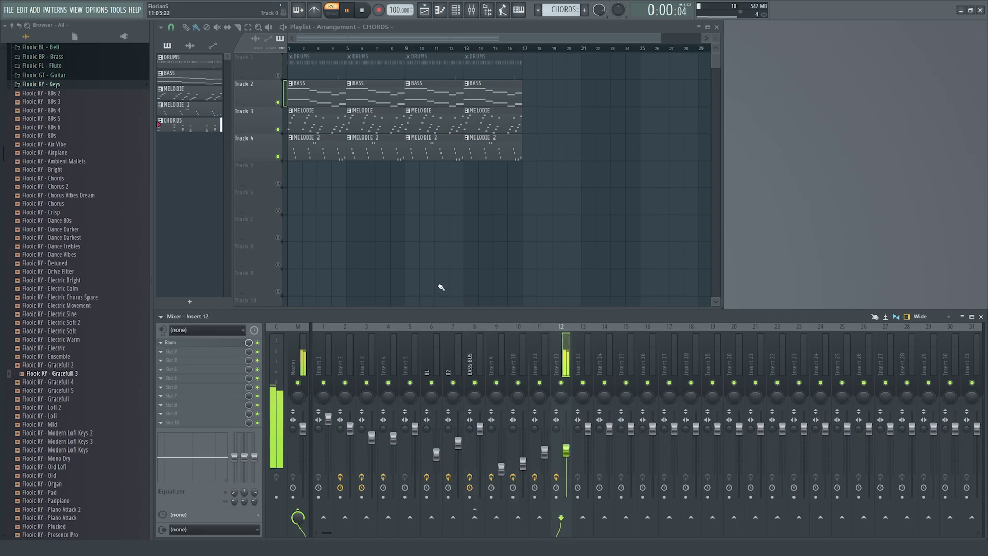
- Review the Gracefull 3 chords of the CHORDS pattern in the piano roll
left_click(456, 9)
left_click(565, 261)
left_click_drag(221, 132, 190, 292)
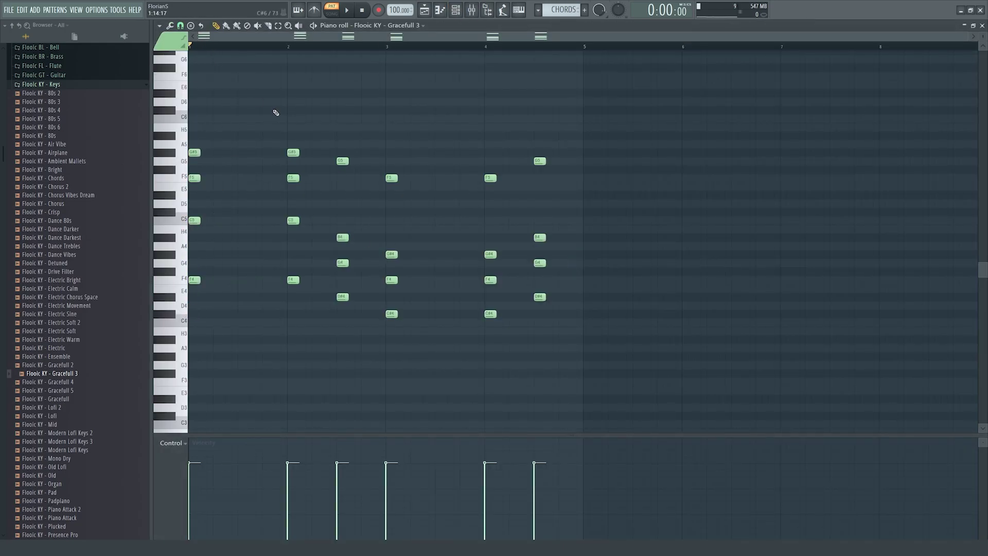
left_click(981, 26)
- Copy the Gross Beat sidechain effect from BASS BUS to Insert 12 and play the chords with it
left_click(503, 354)
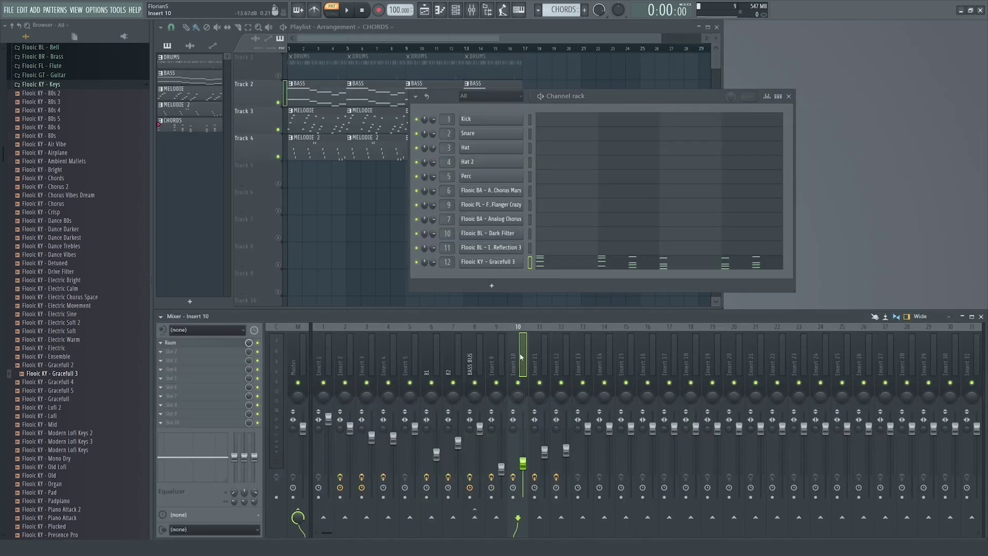
left_click(538, 355)
left_click(469, 359)
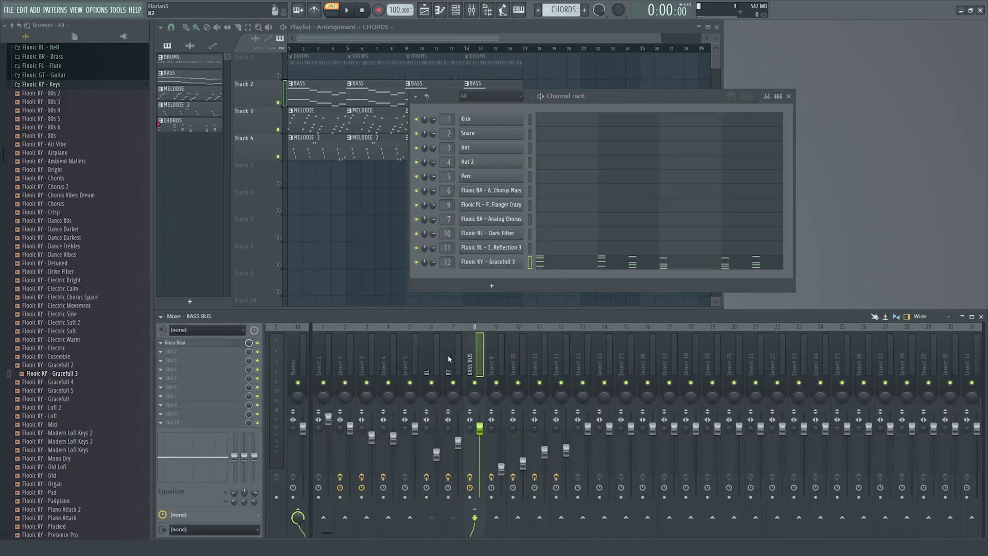
left_click(161, 343)
left_click_drag(176, 370, 567, 355)
left_click_drag(365, 98, 625, 109)
key("space")
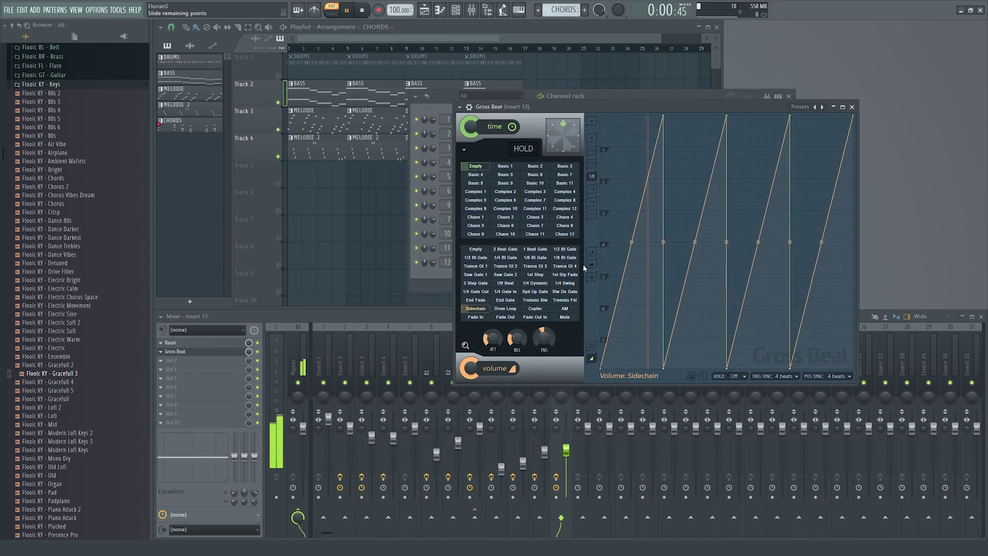
left_click(851, 107)
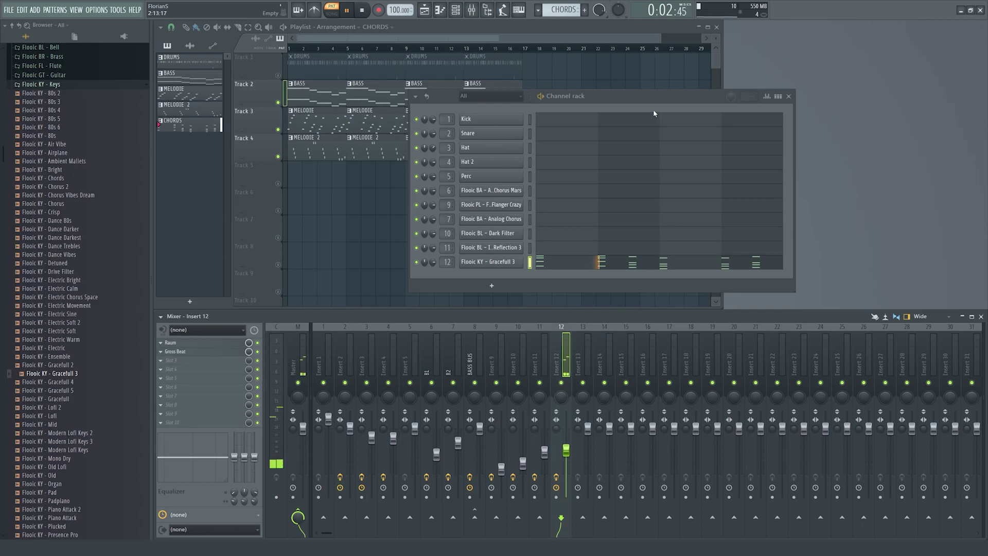
- Transpose the Gracefull 3 chords up one octave, play them and close the piano roll
left_click(584, 260)
key("space")
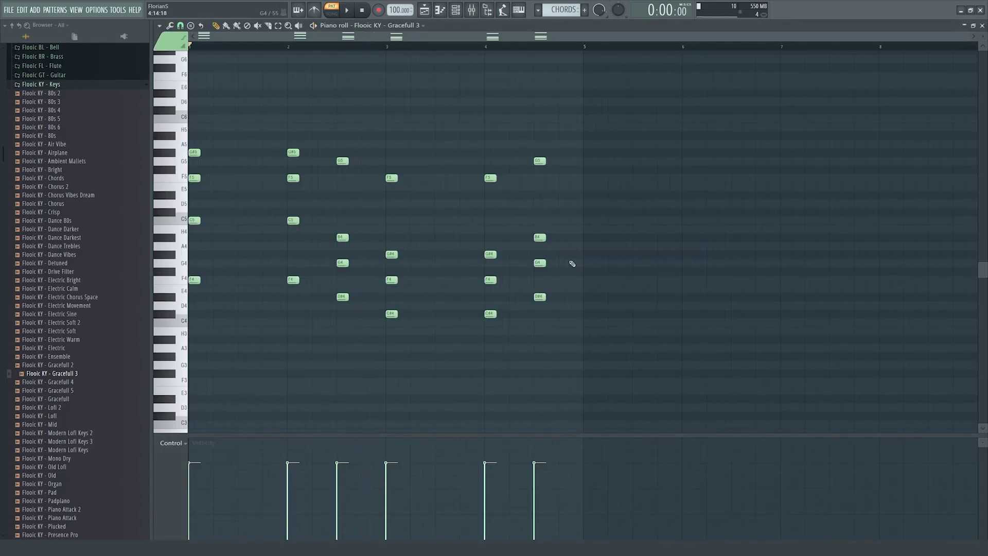
key("space")
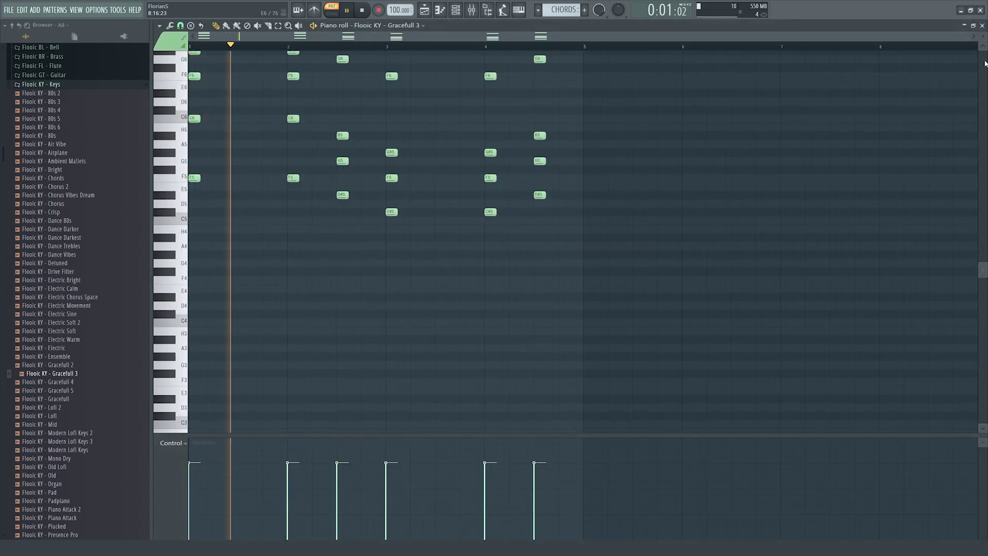
left_click(982, 26)
- Fill Track 5 with CHORDS clips through bar 16, unmute the track and play the arrangement in song mode
left_click_drag(336, 184, 267, 181)
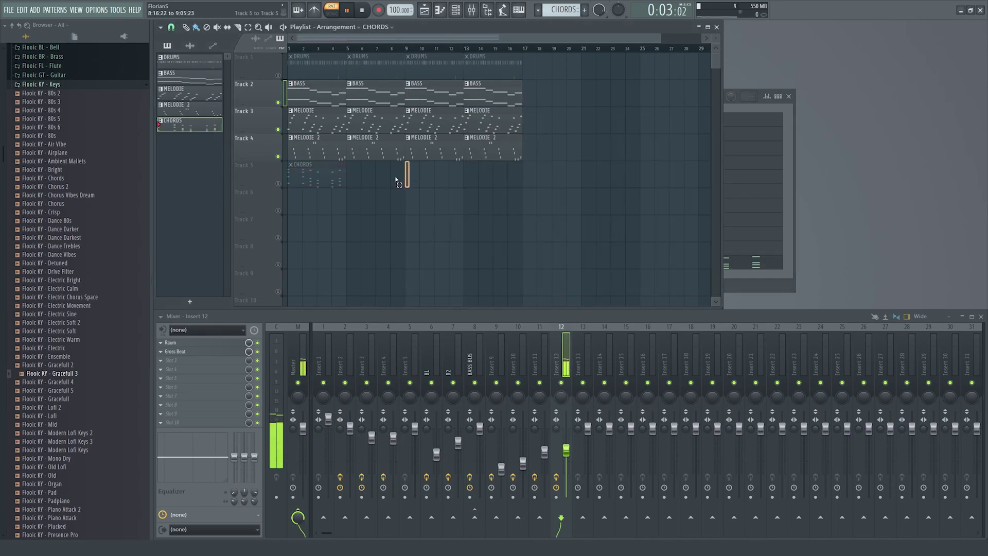
left_click(278, 184)
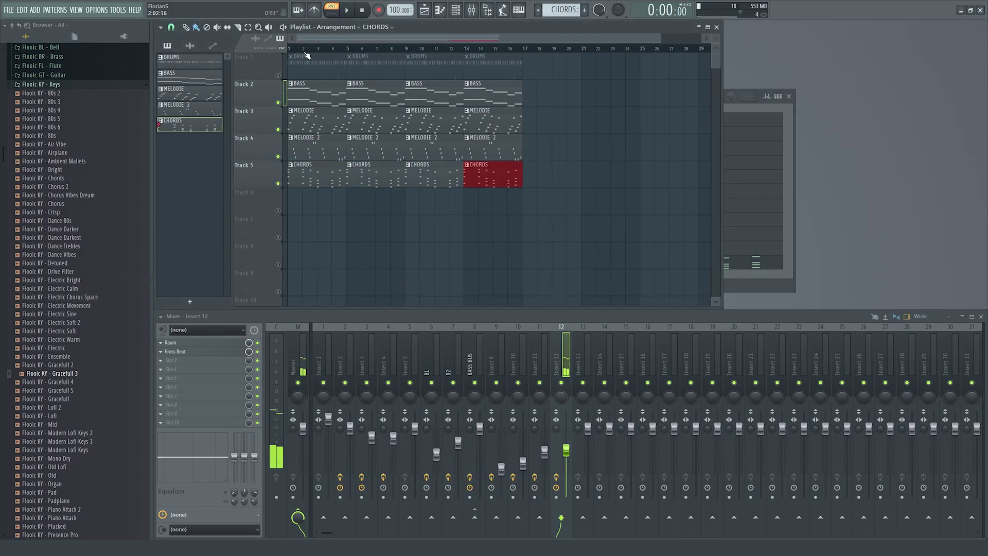
left_click(331, 10)
key("space")
left_click(399, 256, "ctrl")
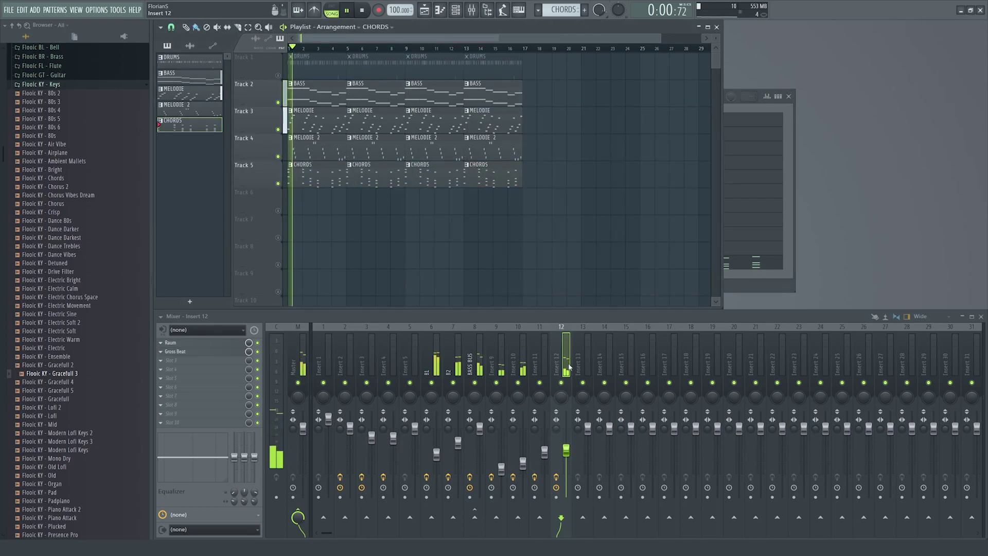
left_click(788, 97)
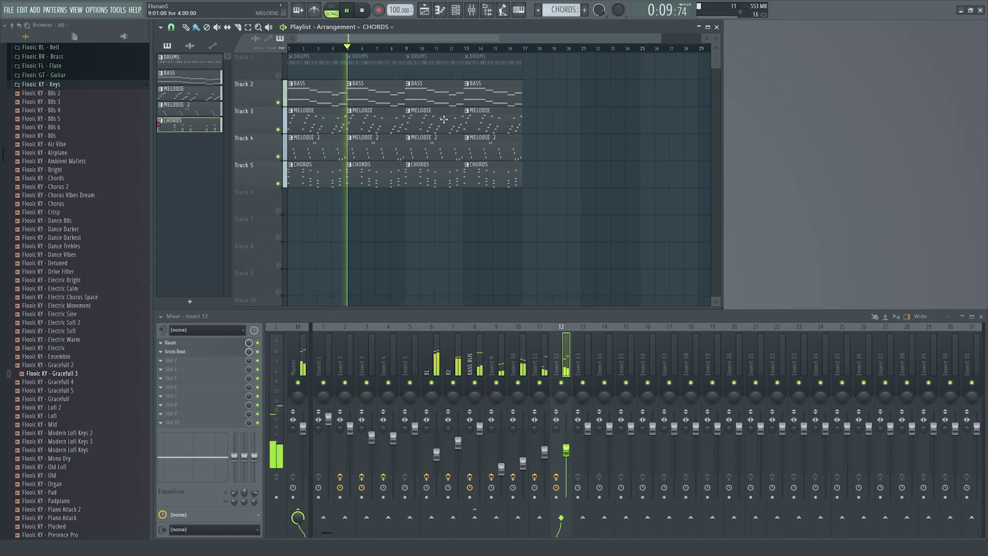
- Unmute all playlist tracks including DRUMS and play the full arrangement with the Master mixer track selected
scroll(131, 249, "up", 4)
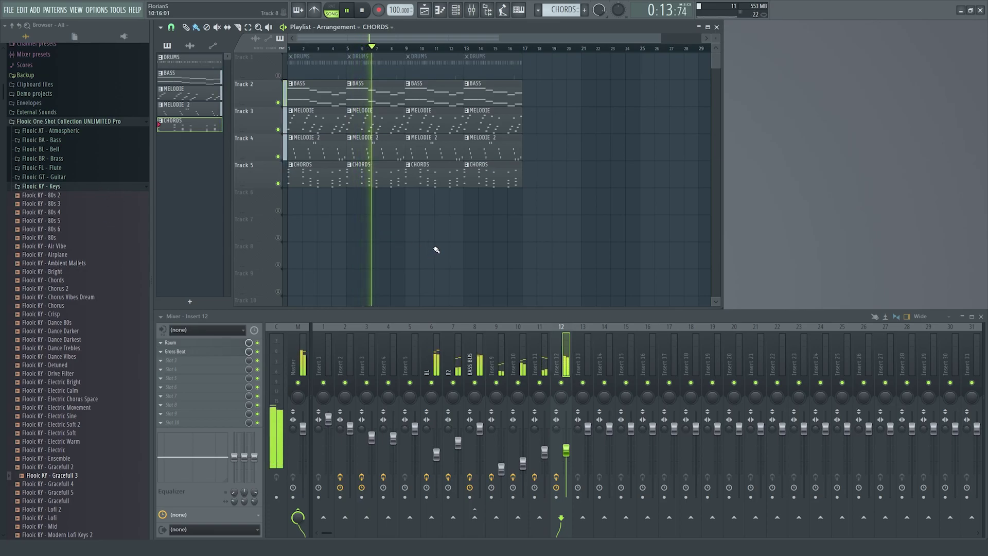
left_click(297, 356)
right_click(325, 276)
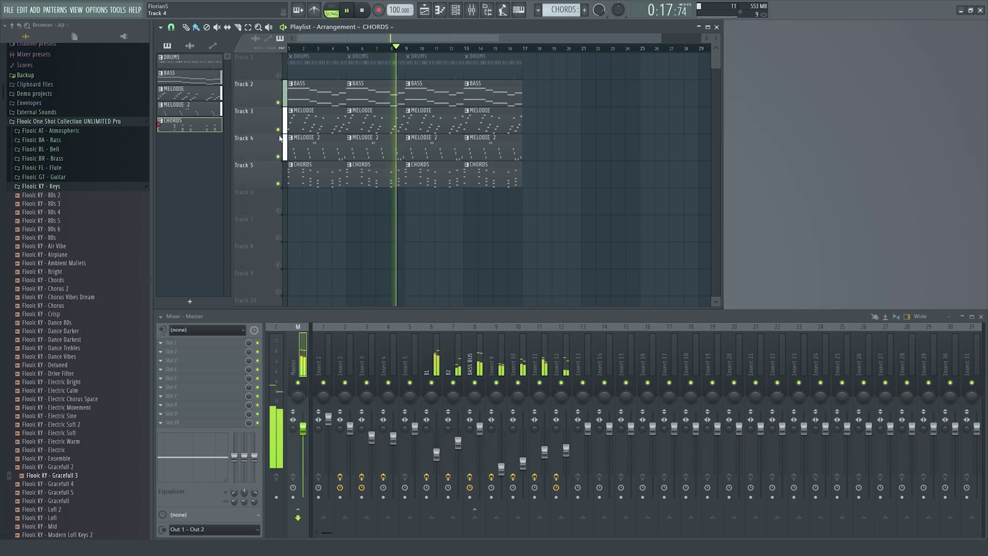
left_click(278, 76)
key("space")
key("space")
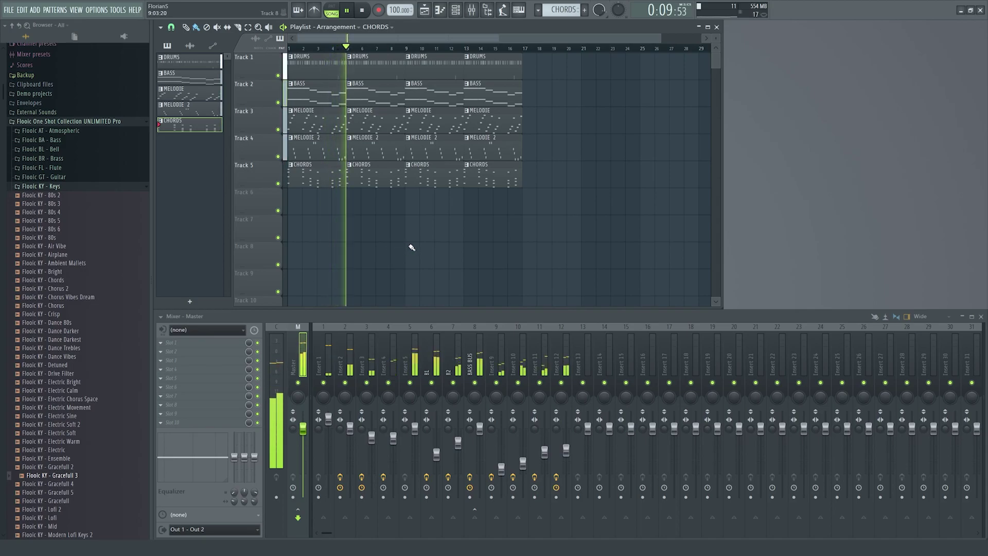
key("space")
- Create a new pattern named BRASS with the channel rack open
left_click(456, 9)
left_click(585, 10)
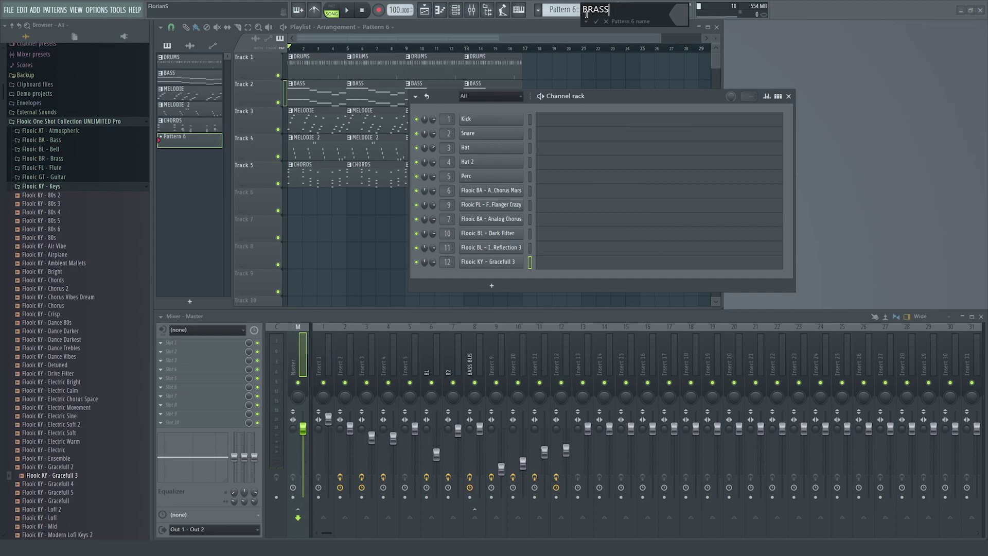
key("Return")
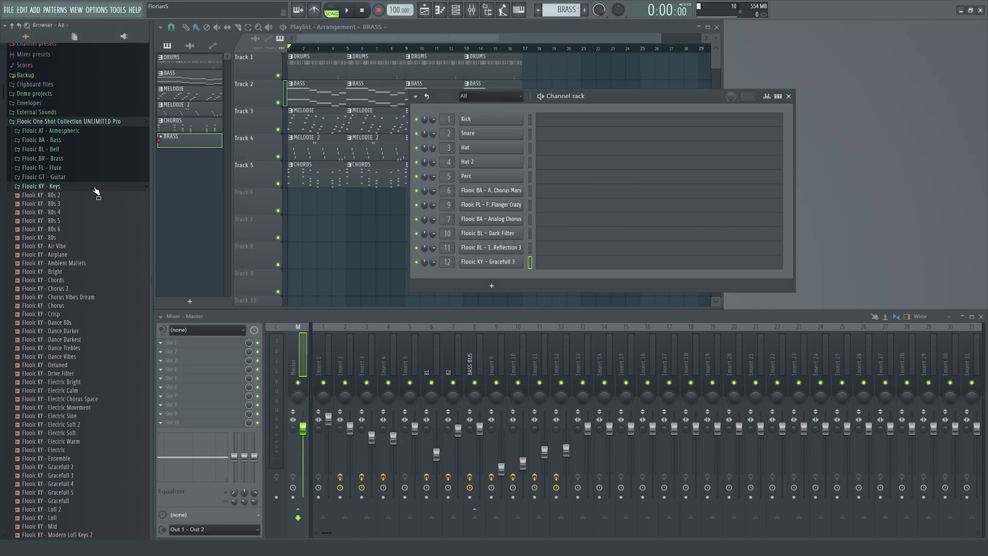
- Audition sounds in the Flooic BR - Brass folder and add Flooic BR - Dark Battle as a new channel
left_click(95, 188)
left_click(78, 207)
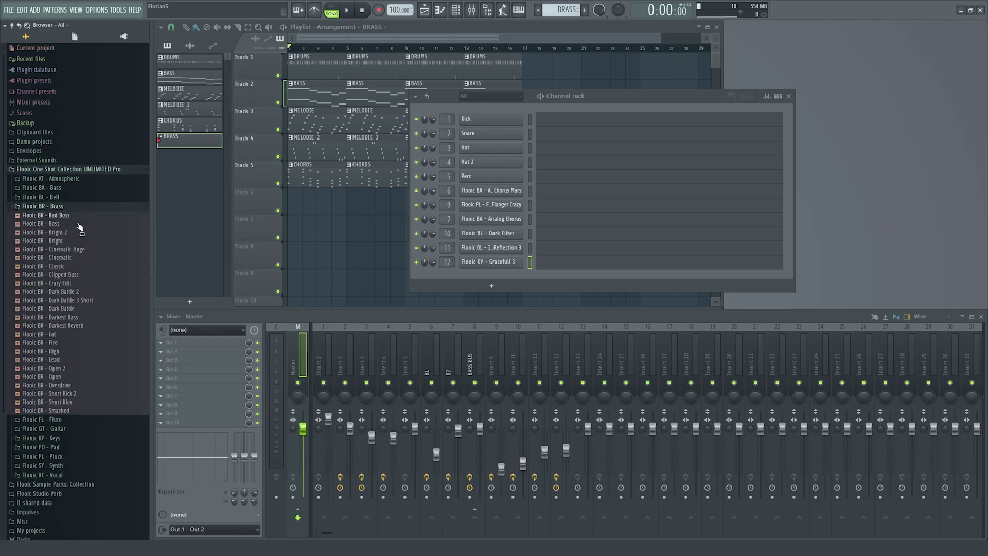
left_click(72, 292)
left_click(74, 308)
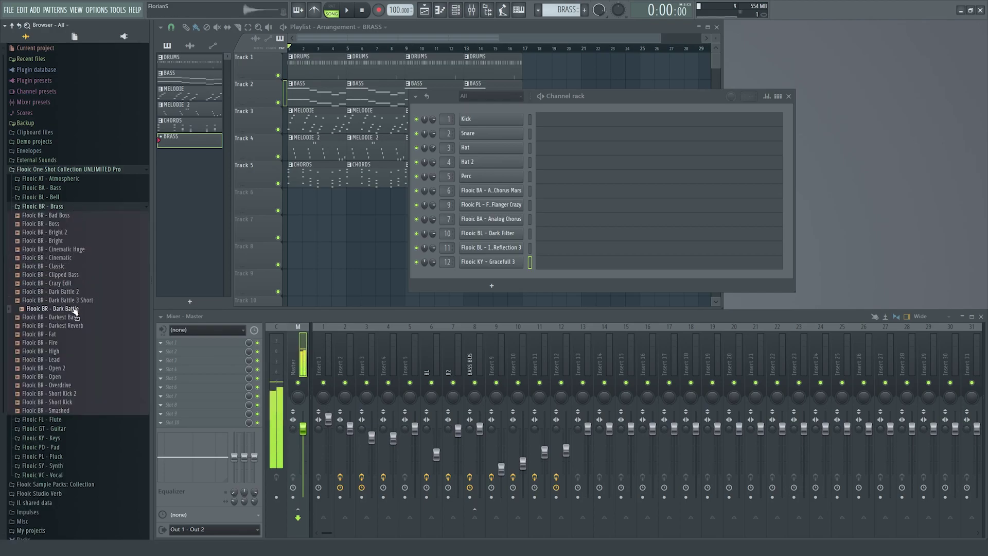
left_click_drag(76, 324, 491, 280)
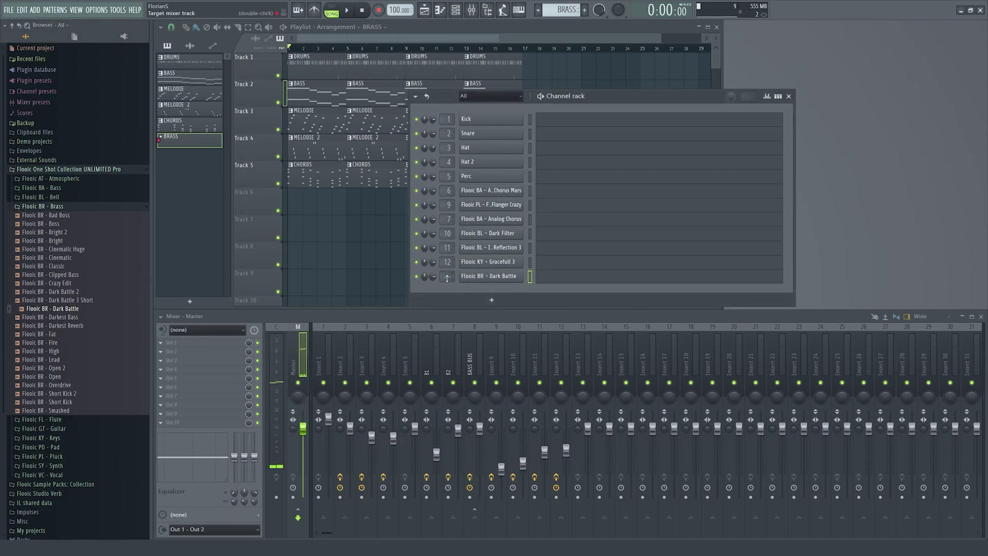
- Route the Dark Battle channel to mixer Insert 13 and close its channel settings
scroll(447, 277, "up", 1)
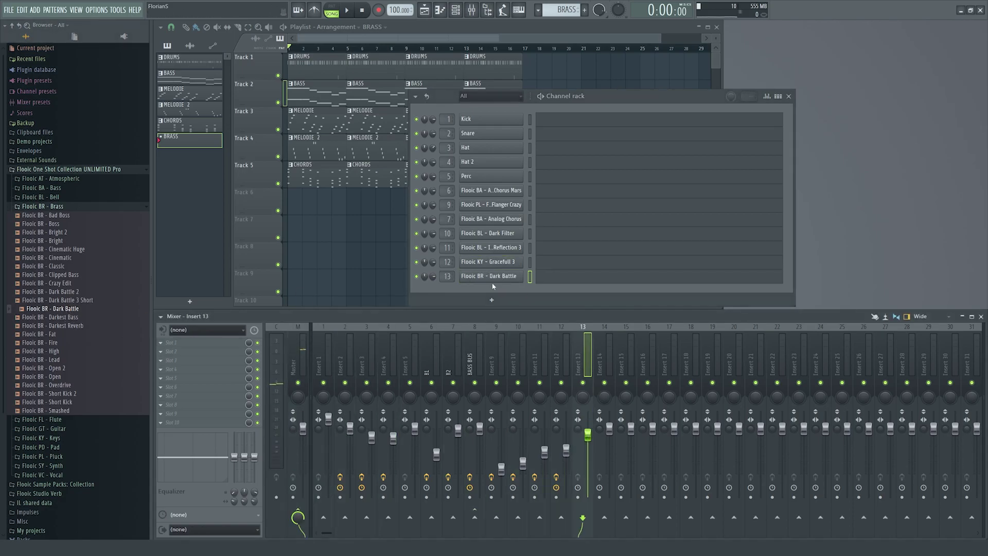
left_click(508, 279)
left_click(485, 123)
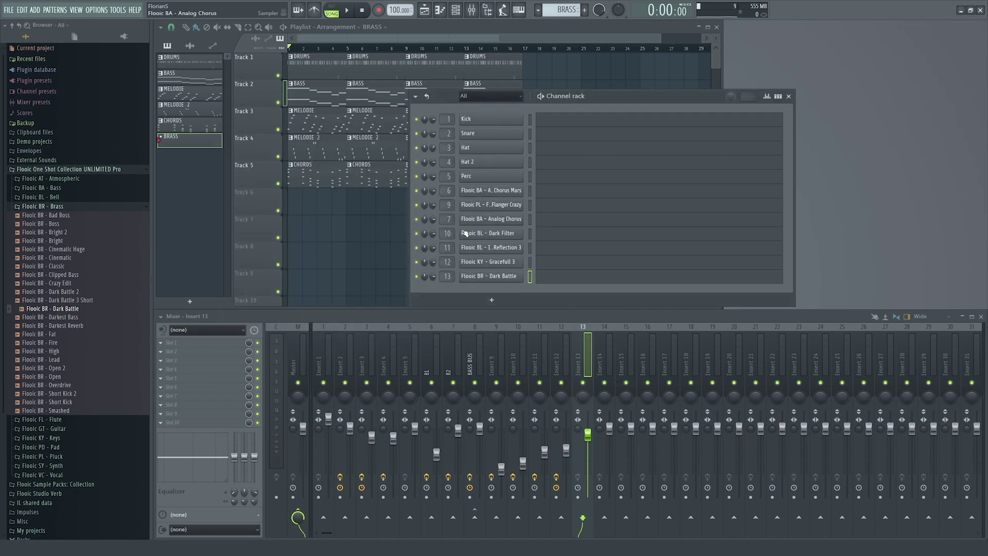
- Fill Track 6 with four consecutive BRASS clips of four bars each, starting at bar 1
left_click(300, 200)
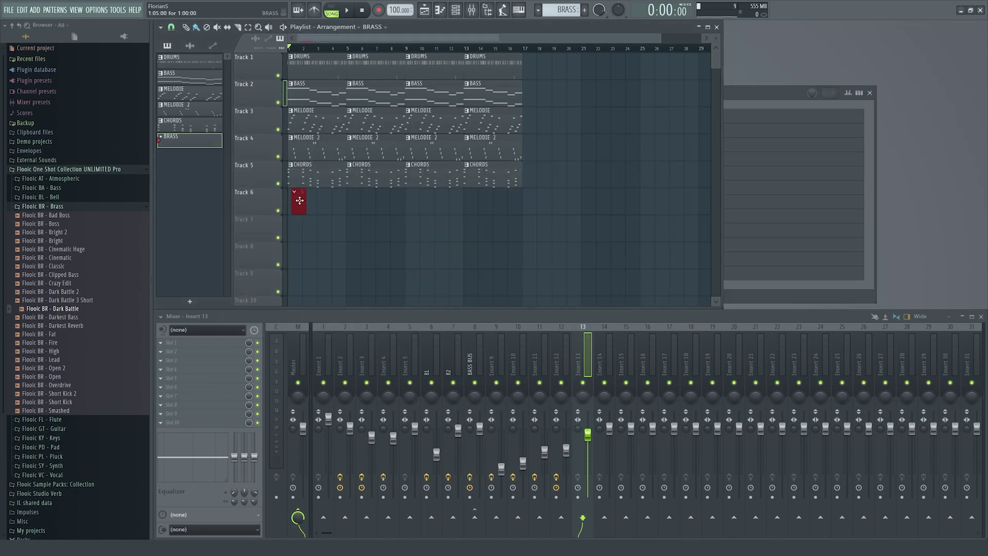
left_click_drag(302, 204, 354, 204)
key("ctrl+b")
key("ctrl+b")
key("ctrl+b")
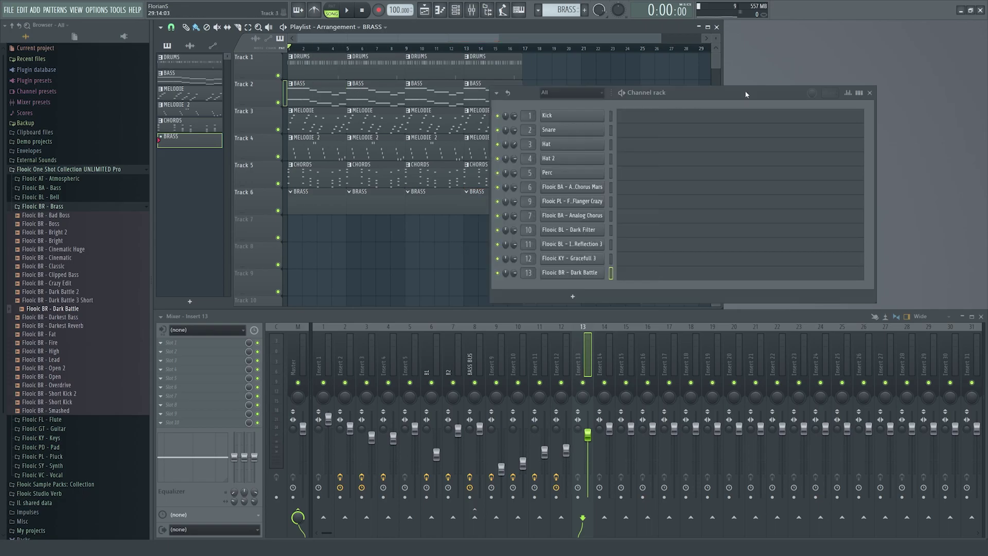
- Enter short Dark Battle notes: F4 at bars 1 and 2, D#4 halfway through bar 2, and C#4 at bar 3
left_click_drag(746, 96, 771, 84)
left_click(670, 267)
left_click_drag(205, 279, 169, 276)
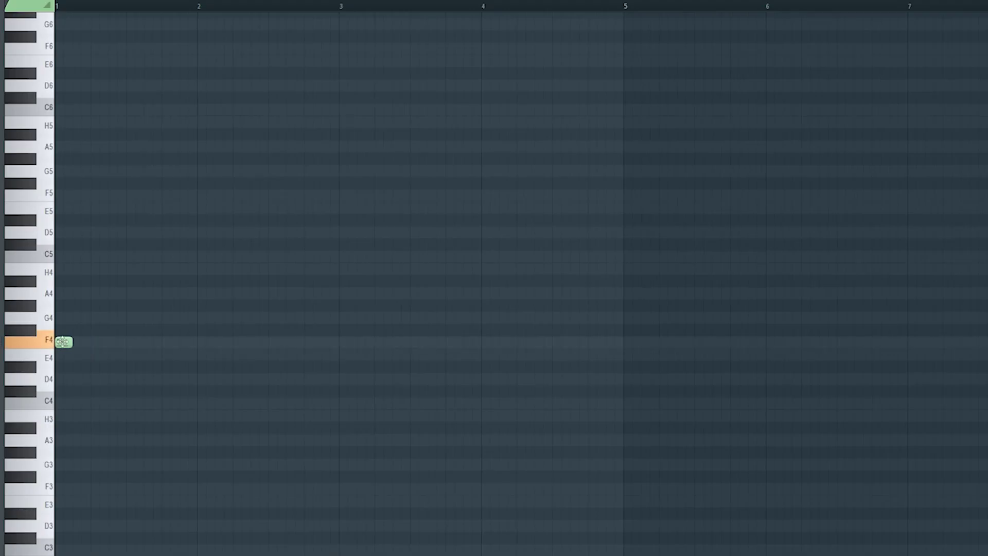
key("space")
left_click(201, 342)
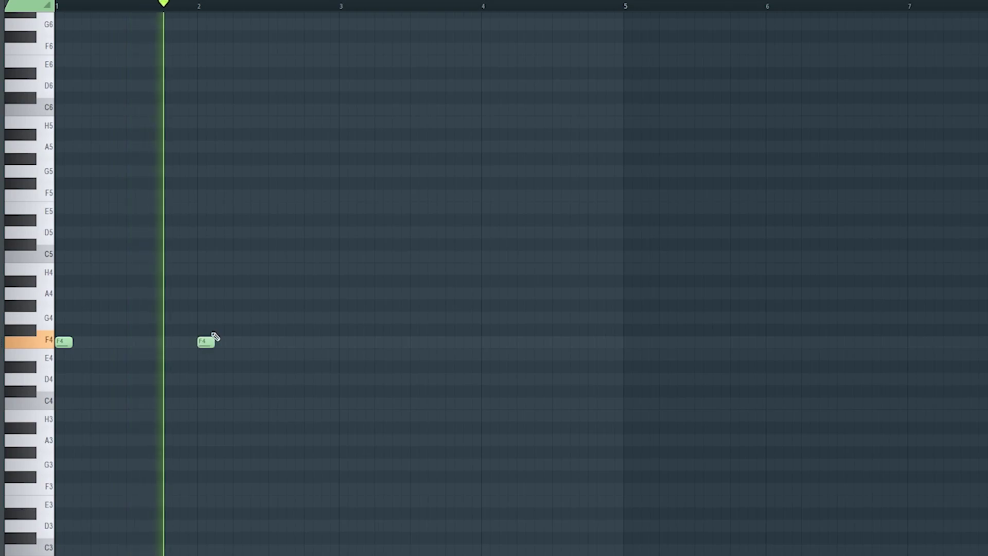
left_click(276, 354)
key("space")
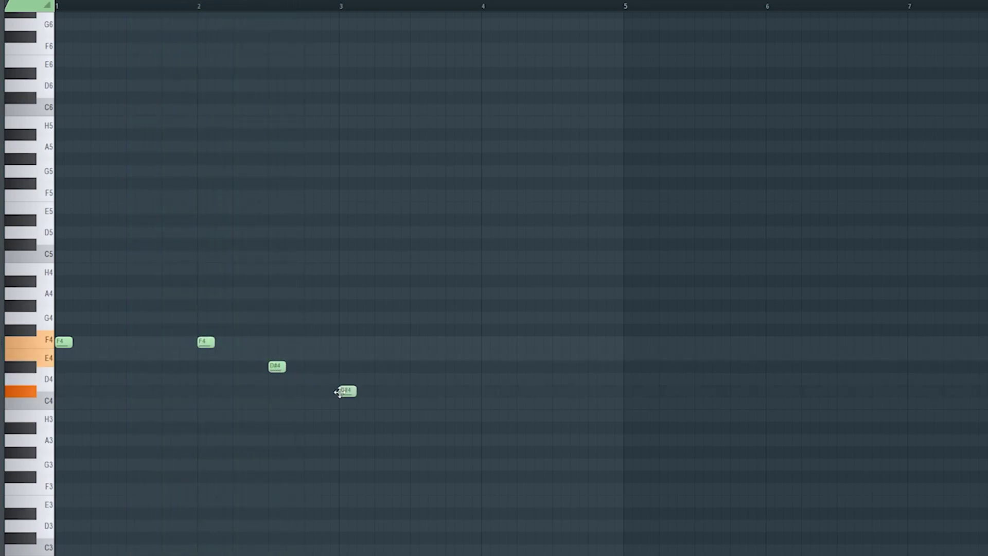
- Transpose the four brass notes up one octave and undo the accidental note edit
key("ctrl+Up")
key("space")
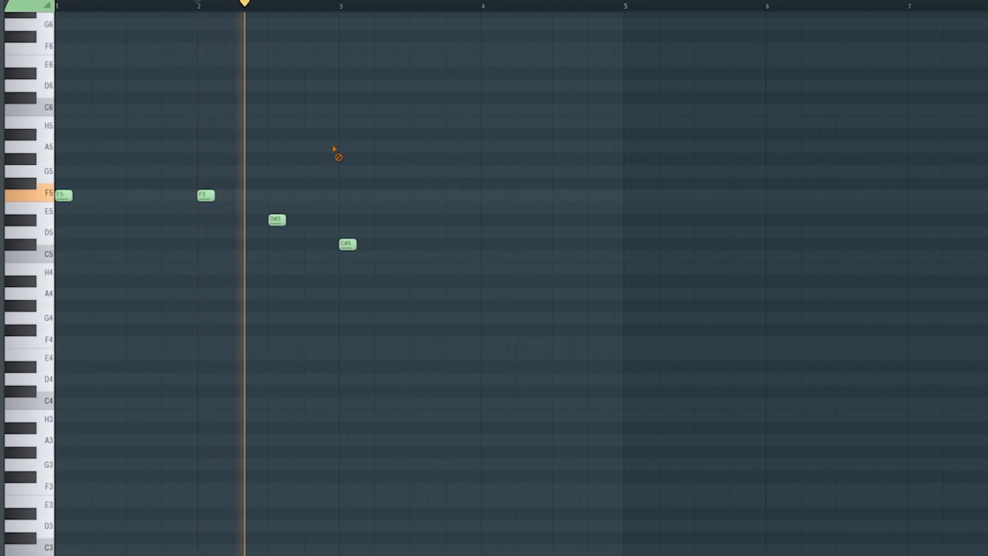
left_click_drag(346, 243, 346, 245)
key("ctrl+z")
- Complete the brass phrase with B4 at bar 4 and C5 halfway through it, and lower all notes one octave
key("space")
left_click(288, 4)
key("space")
key("space")
key("space")
key("space")
left_click(337, 7)
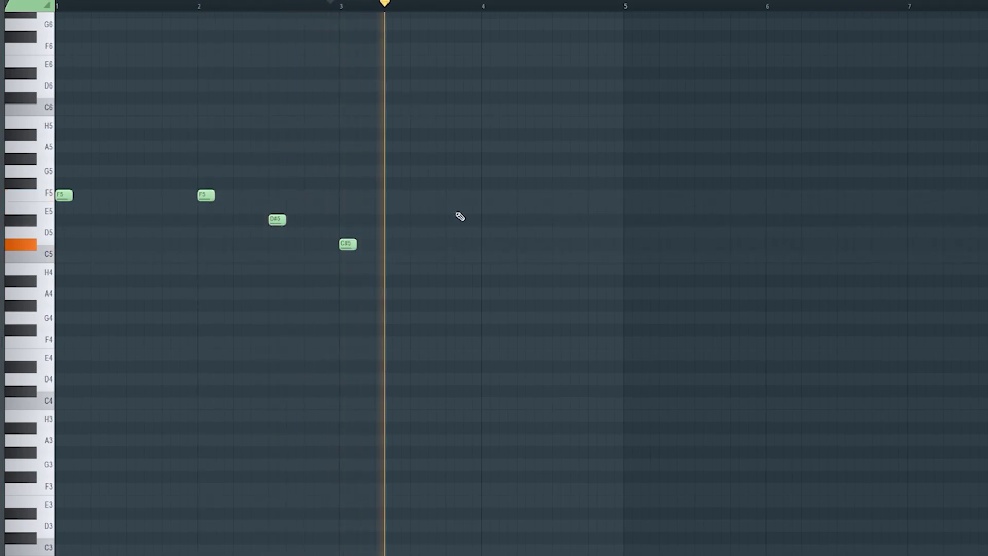
key("space")
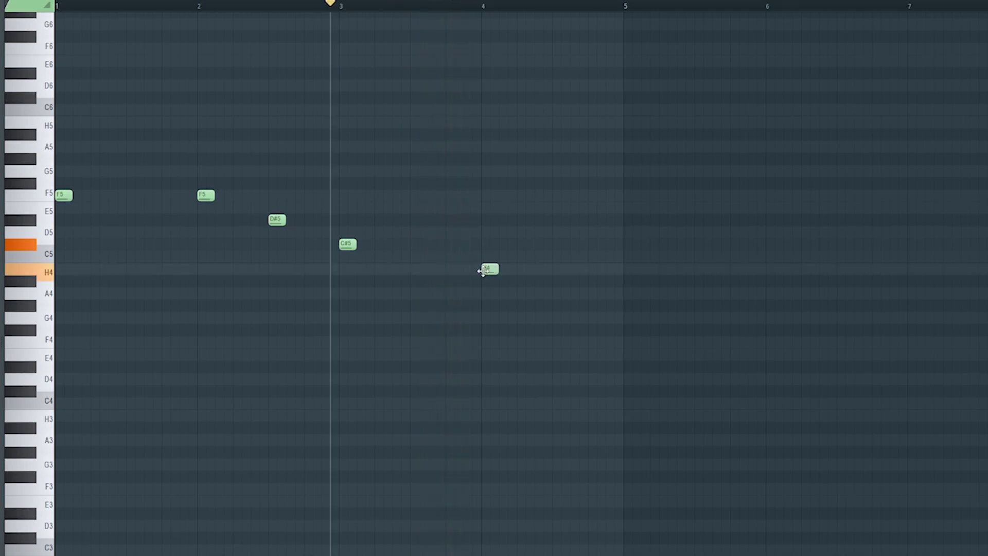
left_click_drag(555, 275, 553, 253)
key("space")
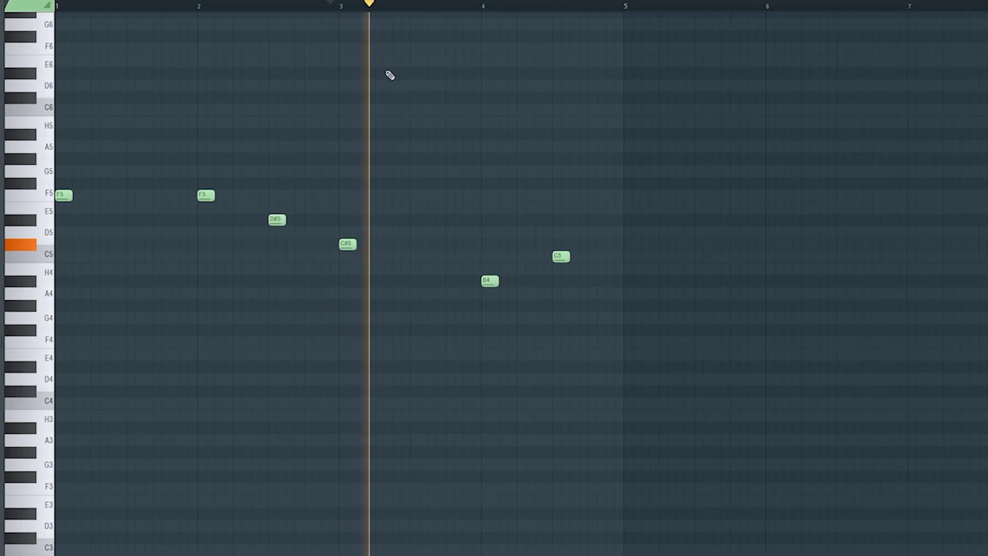
key("ctrl+Down")
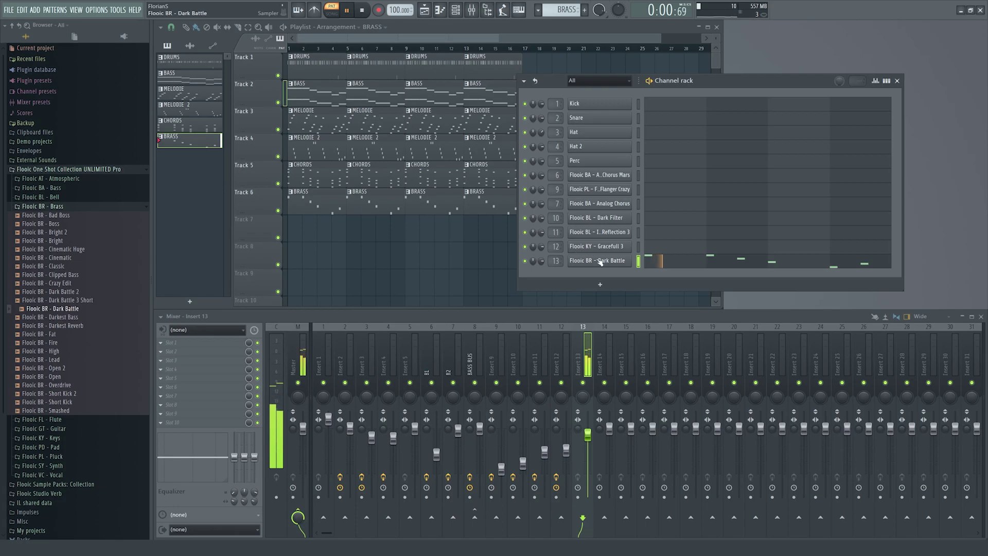
- Review the volume envelope settings of the Dark Battle channel
left_click(600, 260)
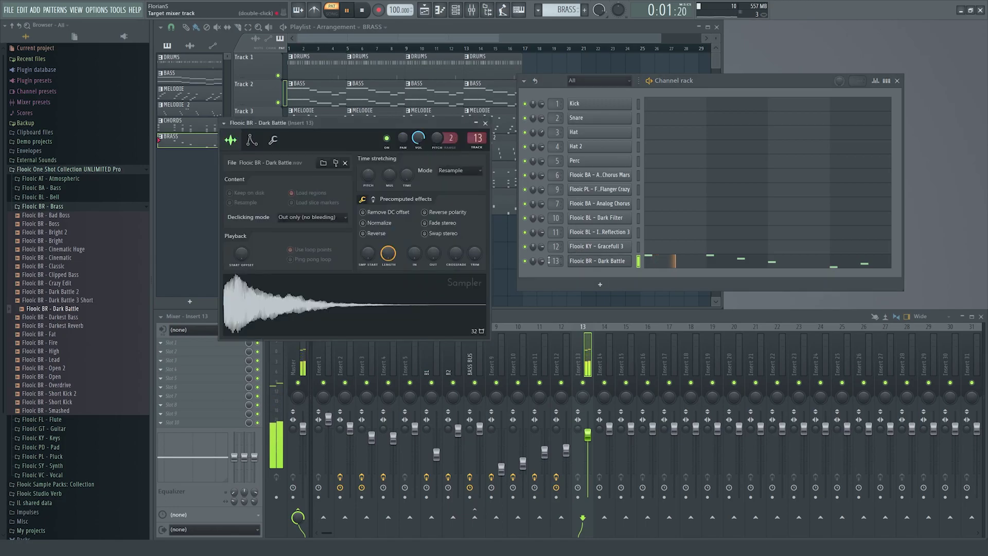
left_click(252, 139)
right_click(633, 254)
left_click(639, 316)
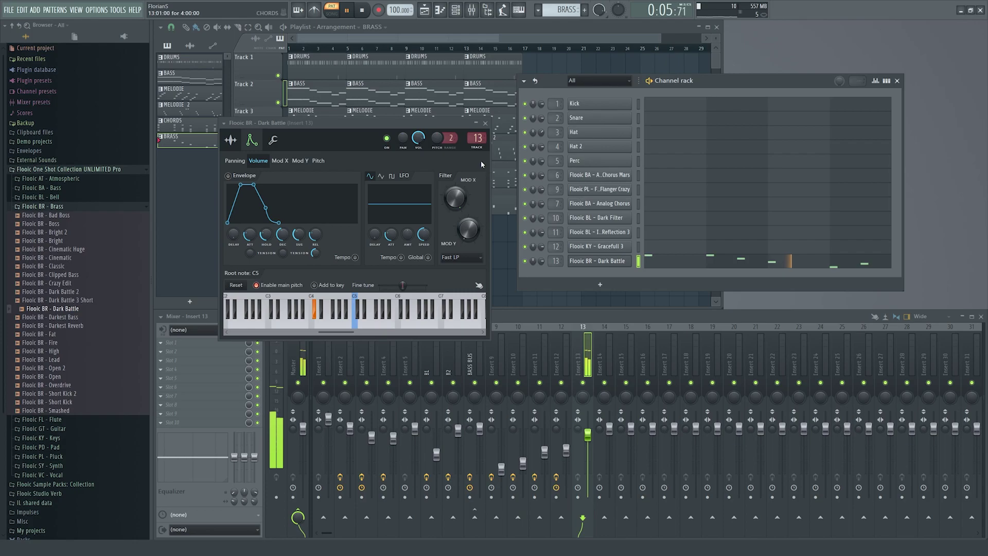
left_click(485, 123)
- Duplicate all the Dark Battle notes one octave higher, play them and close the piano roll
left_click_drag(553, 81, 563, 82)
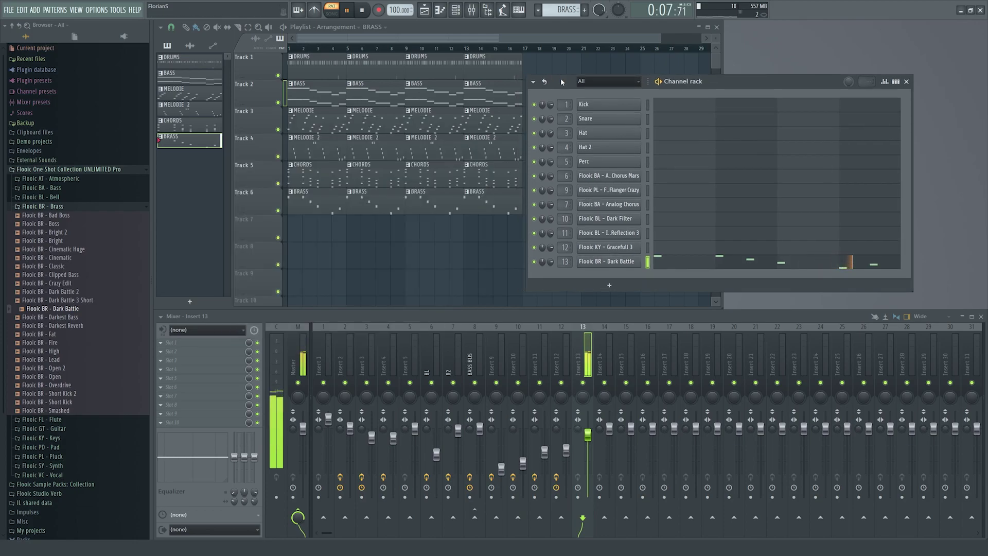
left_click(661, 264)
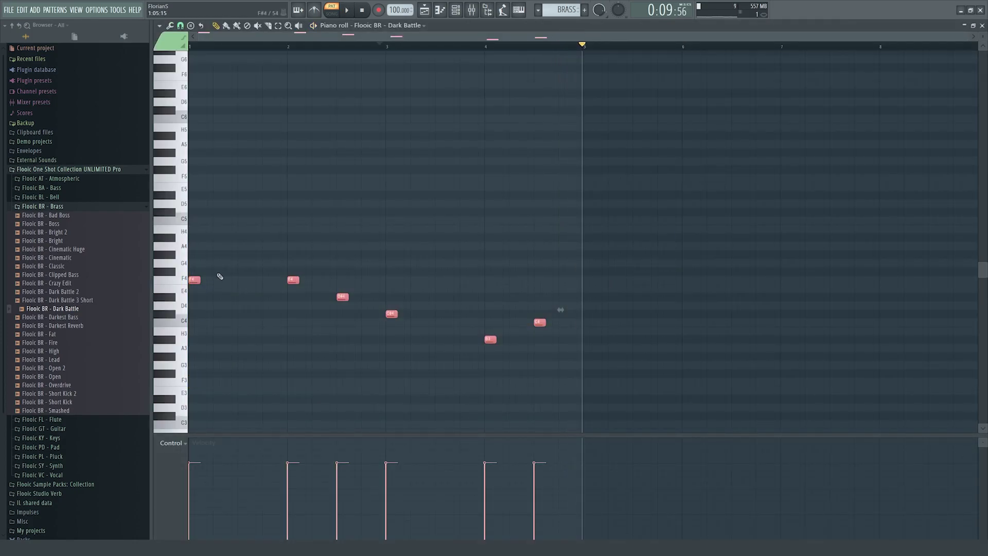
left_click_drag(194, 280, 186, 178)
left_click(236, 176)
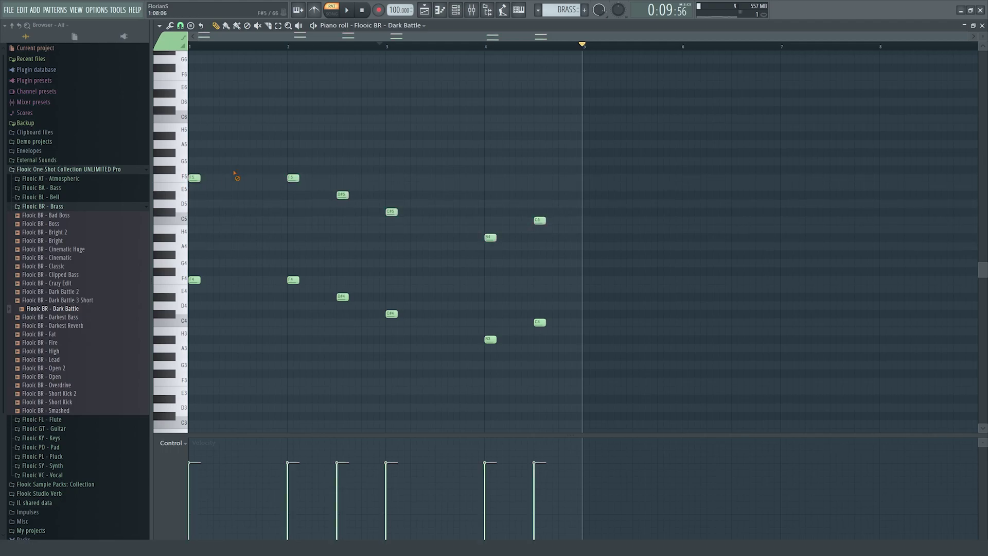
key("space")
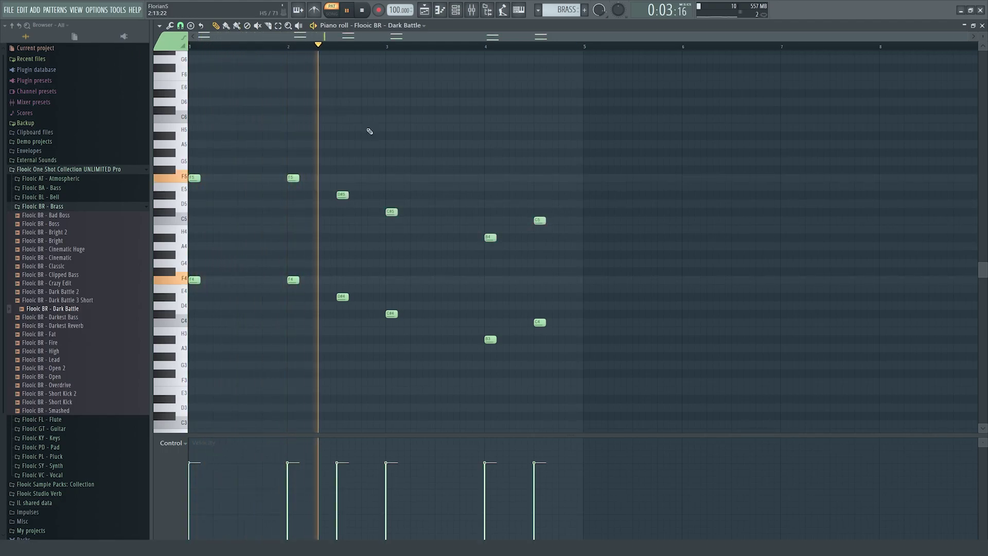
left_click(982, 26)
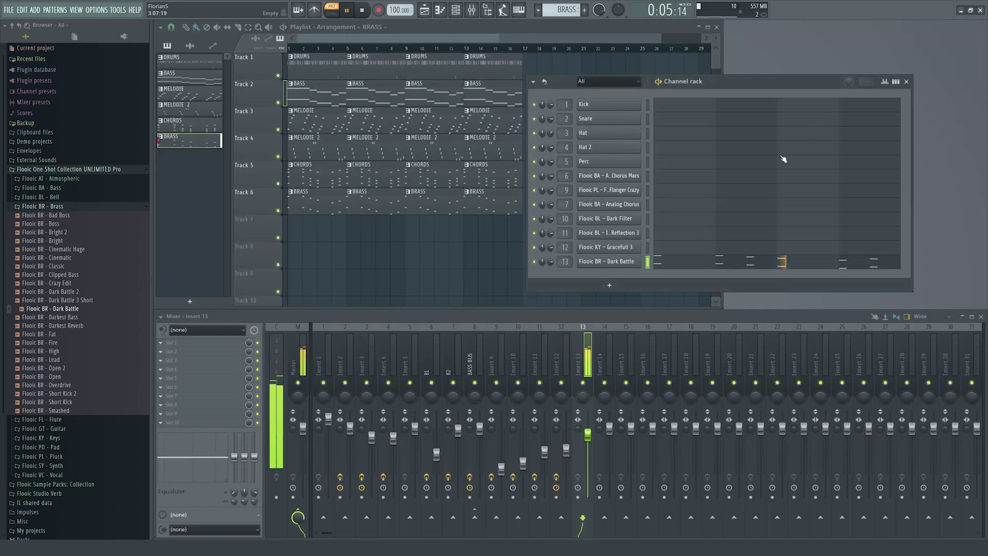
- Raise the Boost in the precomputed effects of the Dark Battle sample
left_click(628, 262)
left_click(231, 139)
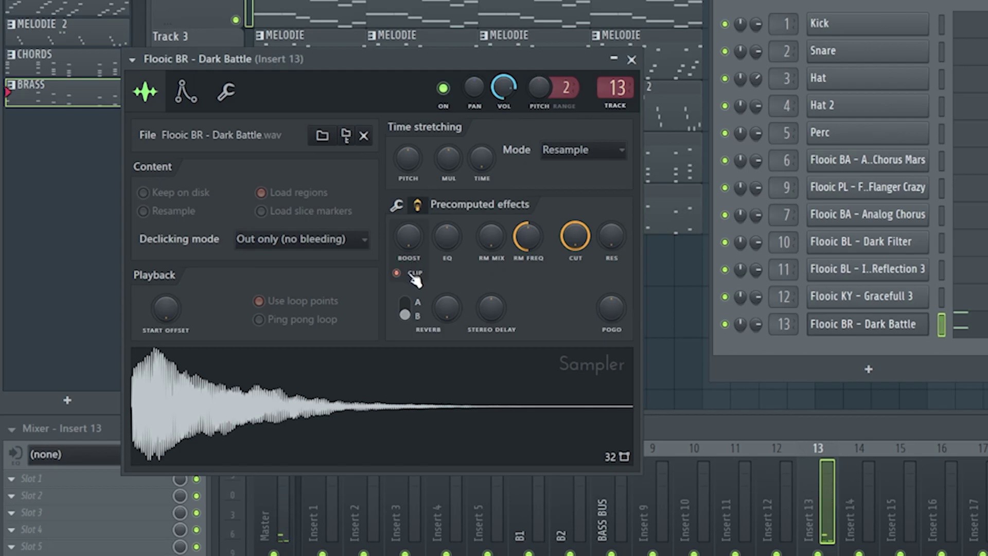
left_click(411, 273)
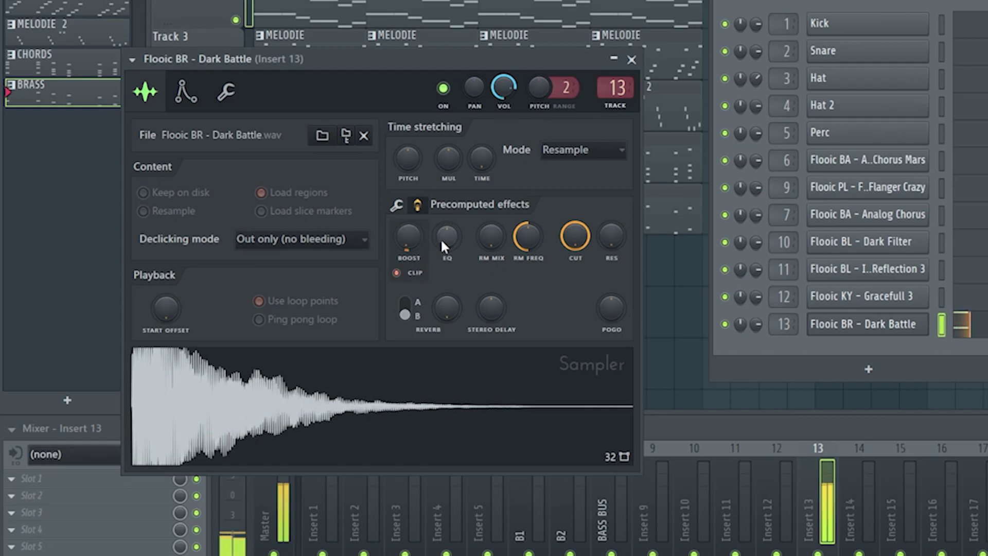
- Fine-tune the Boost of the Dark Battle sample and close its channel settings
left_click_drag(409, 242, 409, 234)
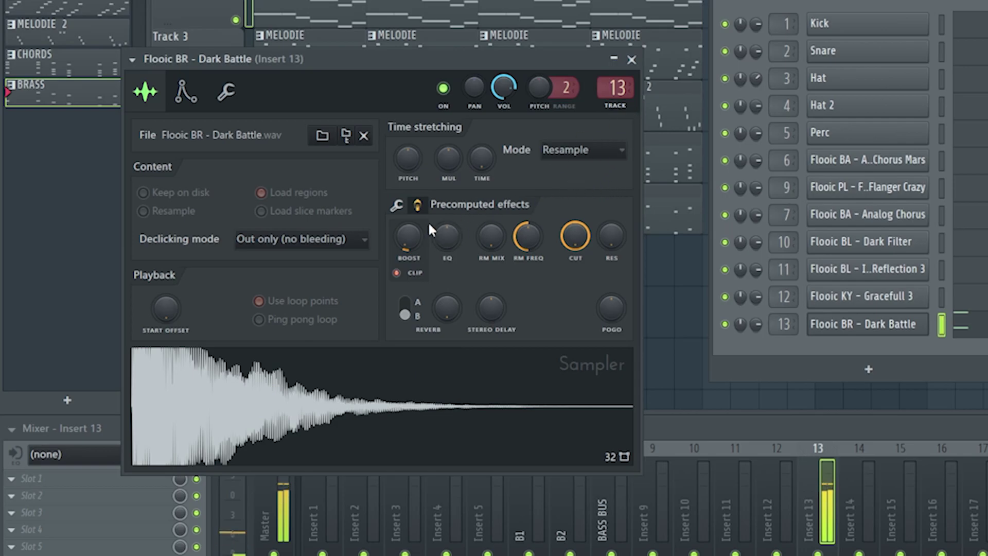
left_click_drag(416, 236, 415, 243)
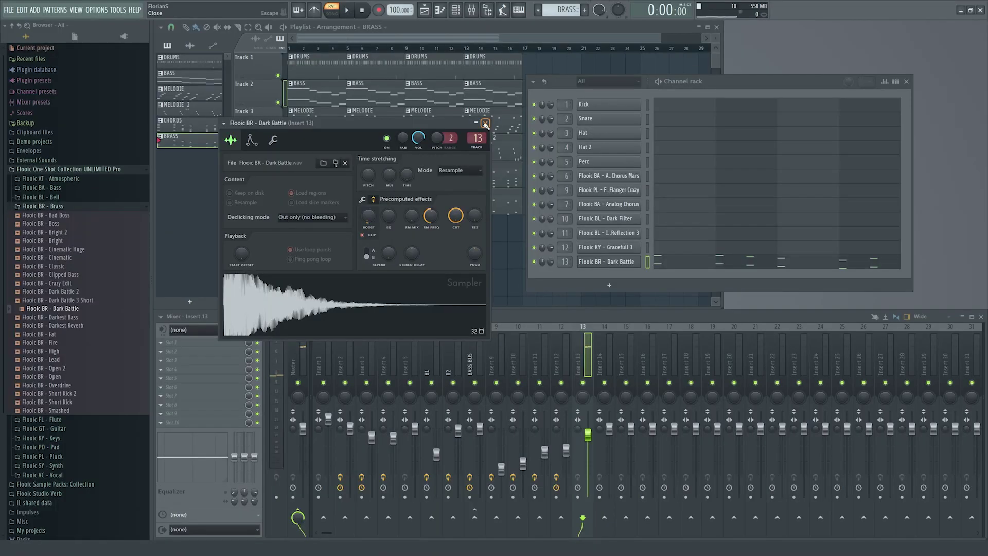
left_click(485, 124)
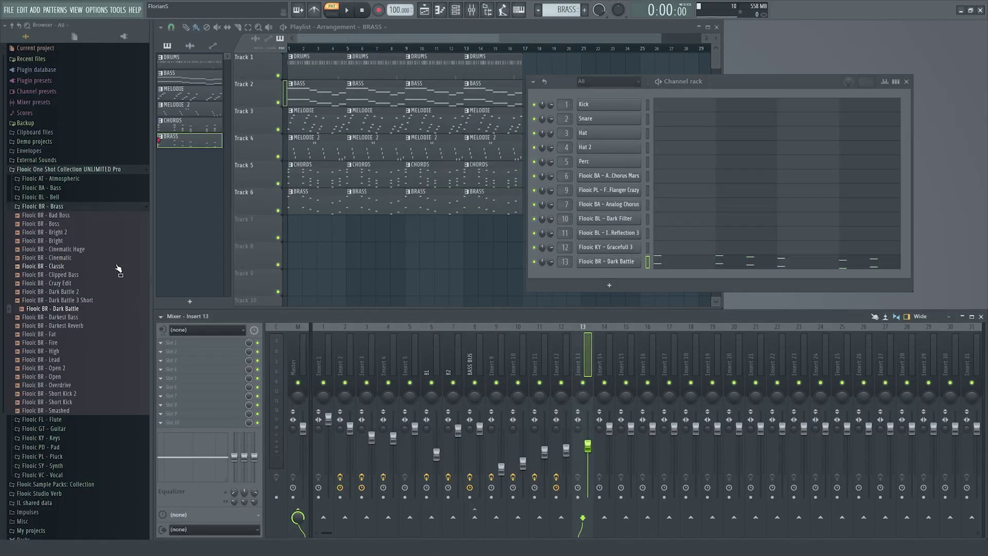
- Play the brass pattern, lower the insert 13 fader to about -8.5 dB and close the channel rack
left_click_drag(560, 86, 579, 66)
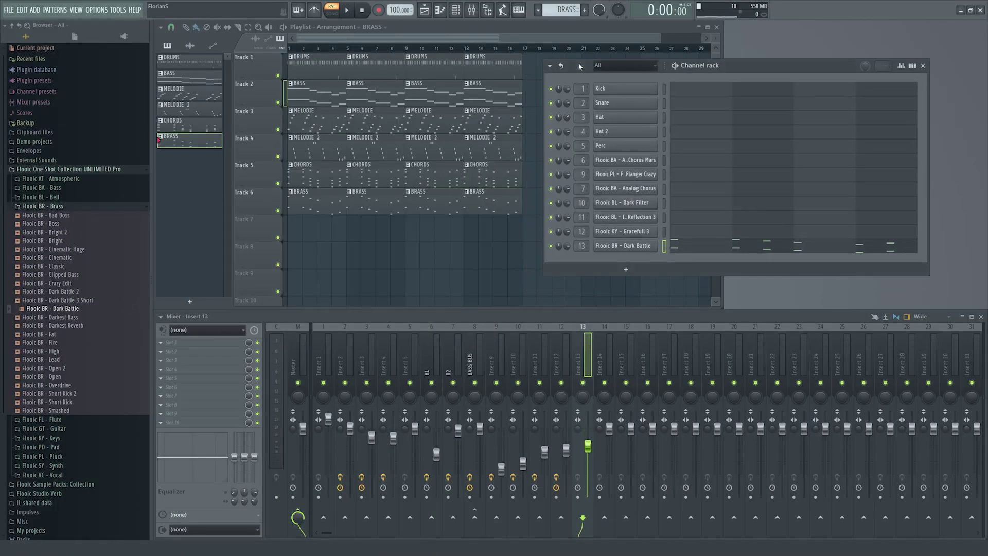
key("space")
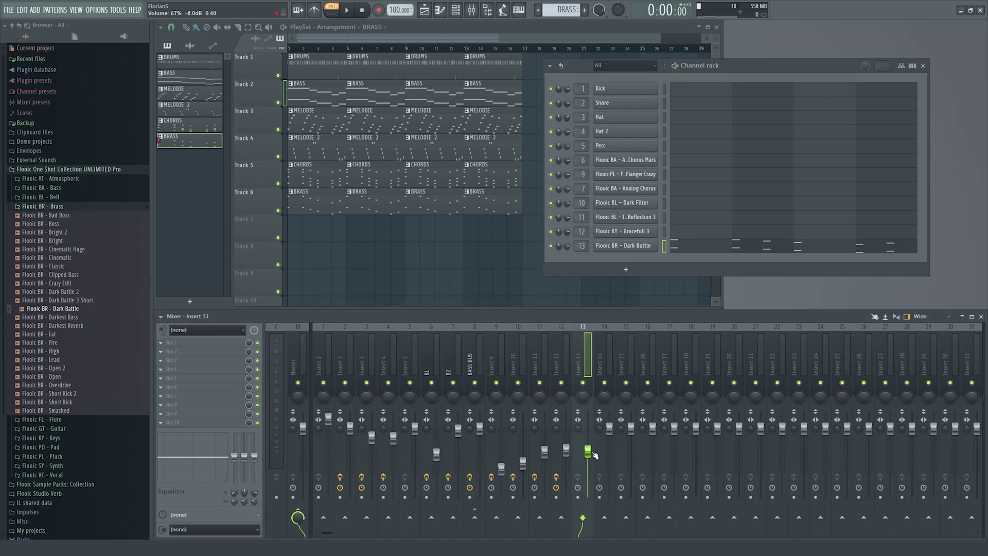
left_click_drag(590, 449, 590, 455)
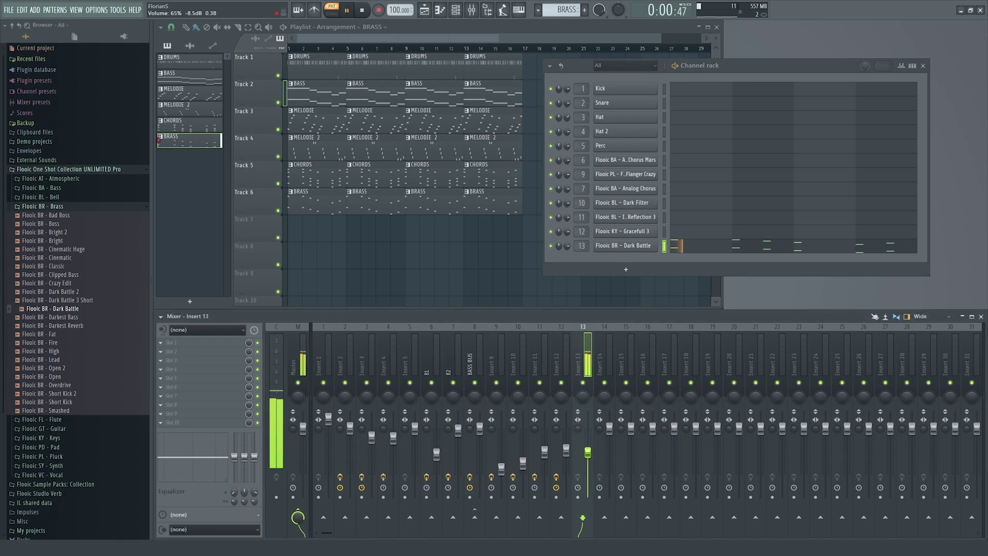
left_click(649, 247)
left_click_drag(434, 260, 433, 251)
key("space")
left_click(485, 124)
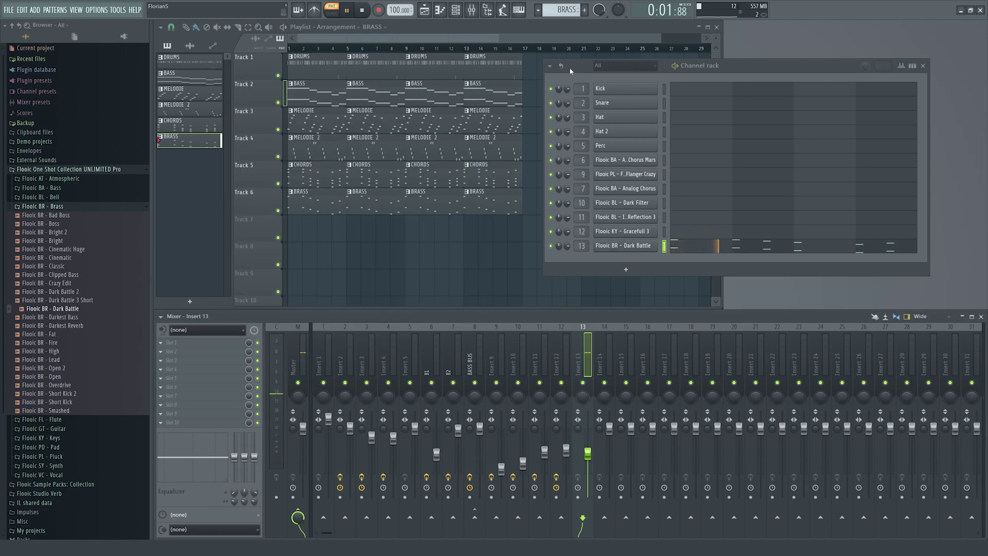
left_click(922, 66)
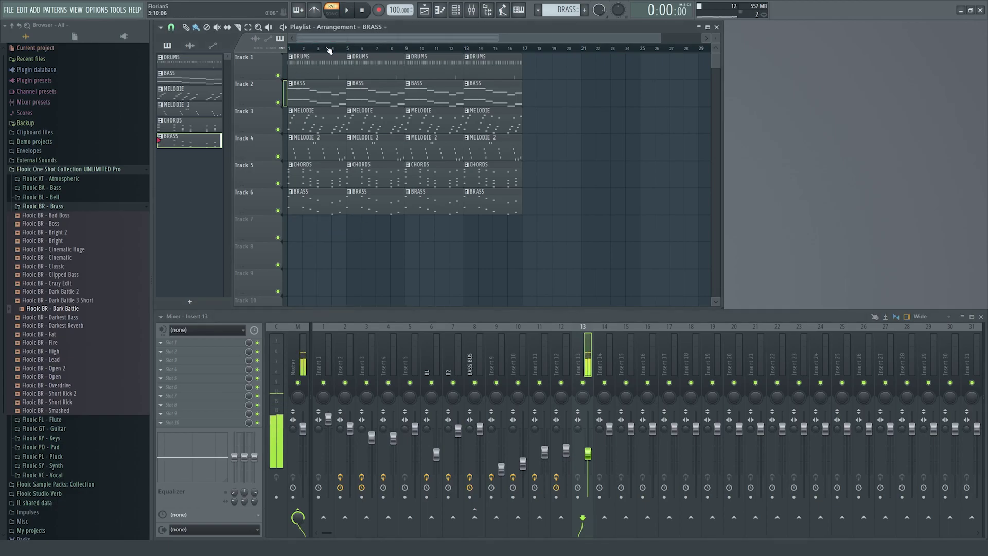
- Play the full arrangement in song mode and lower the insert 13 fader further to blend the brass
key("l")
key("space")
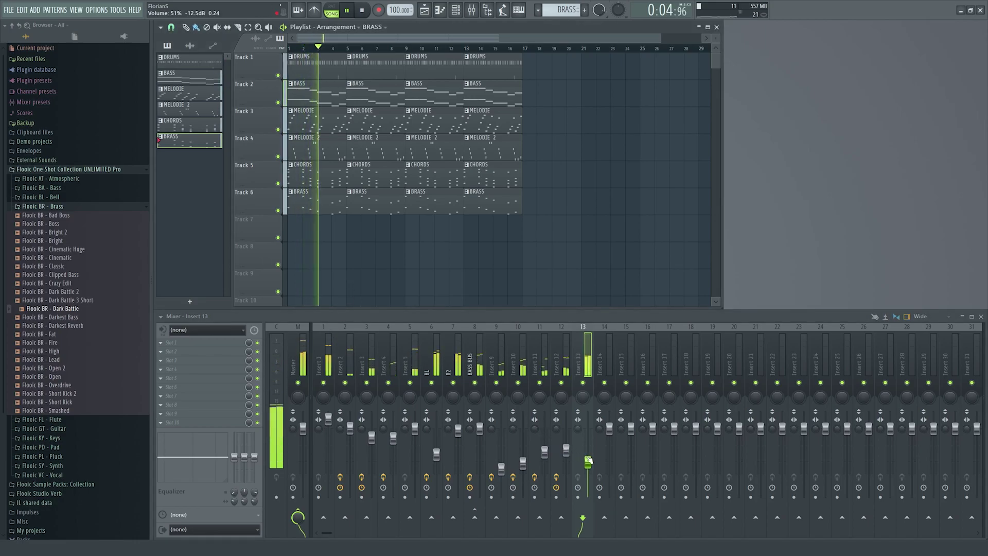
left_click_drag(588, 463, 592, 469)
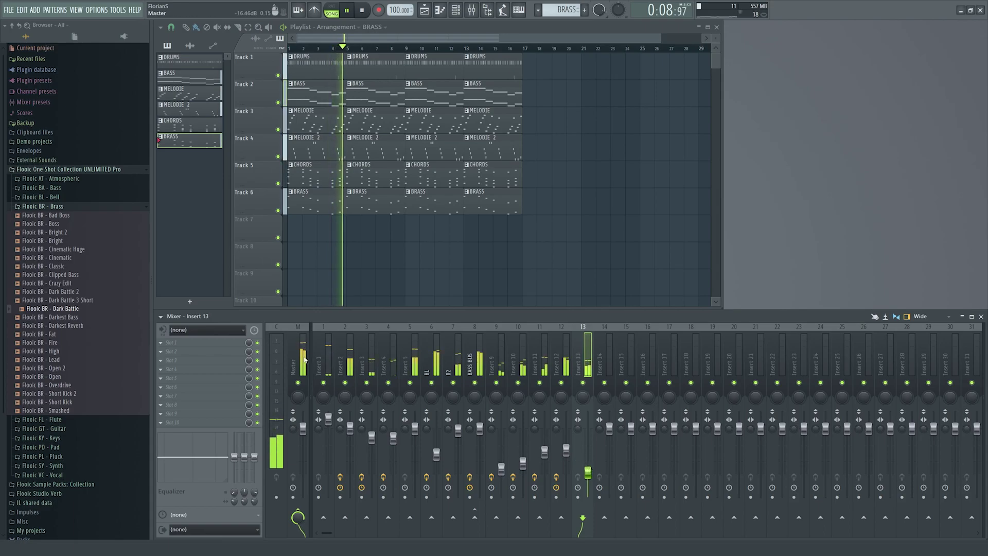
key("space")
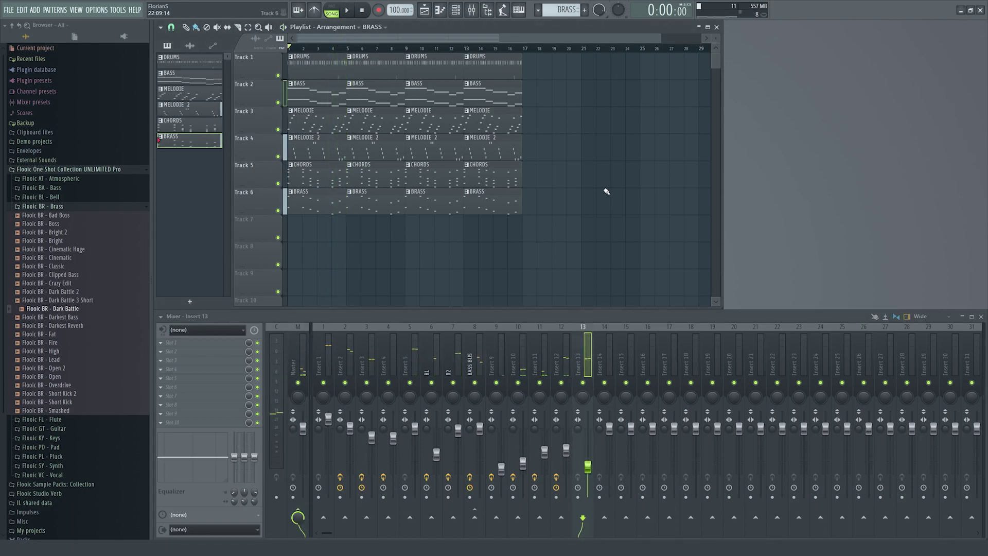
- Delete the DRUMS and BRASS clips from the first eight bars of the playlist
left_click_drag(593, 205, 283, 63)
left_click(335, 236)
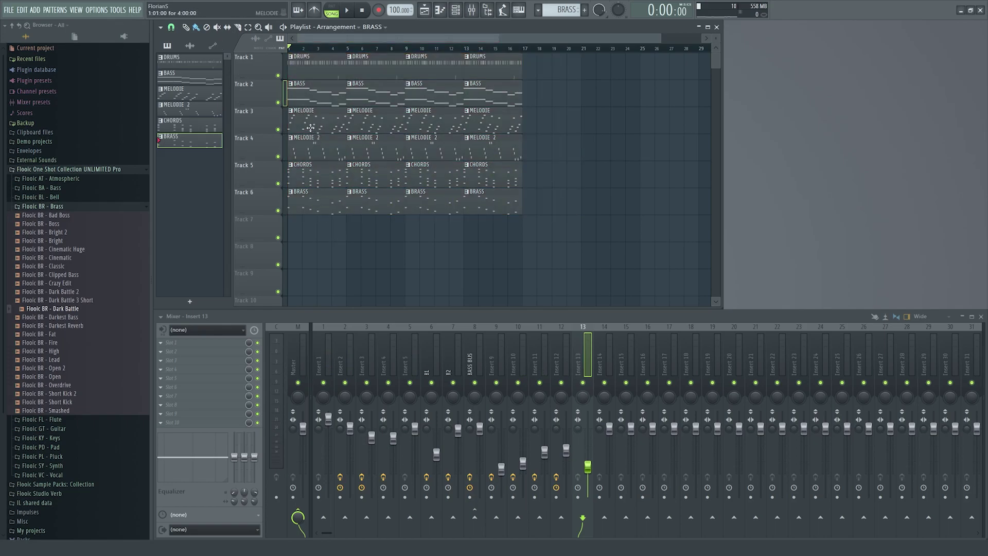
right_click(318, 70)
right_click(364, 62)
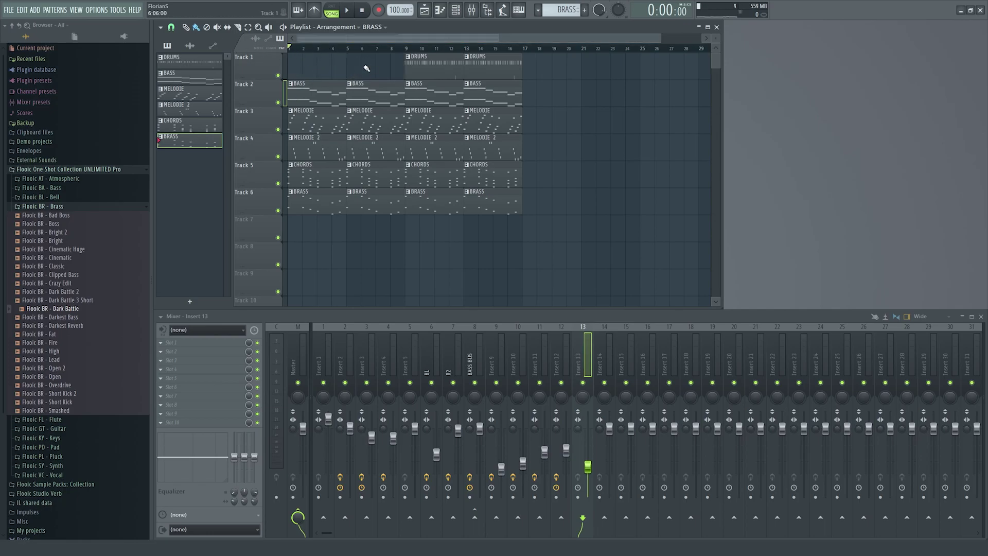
right_click(319, 203)
right_click(363, 207)
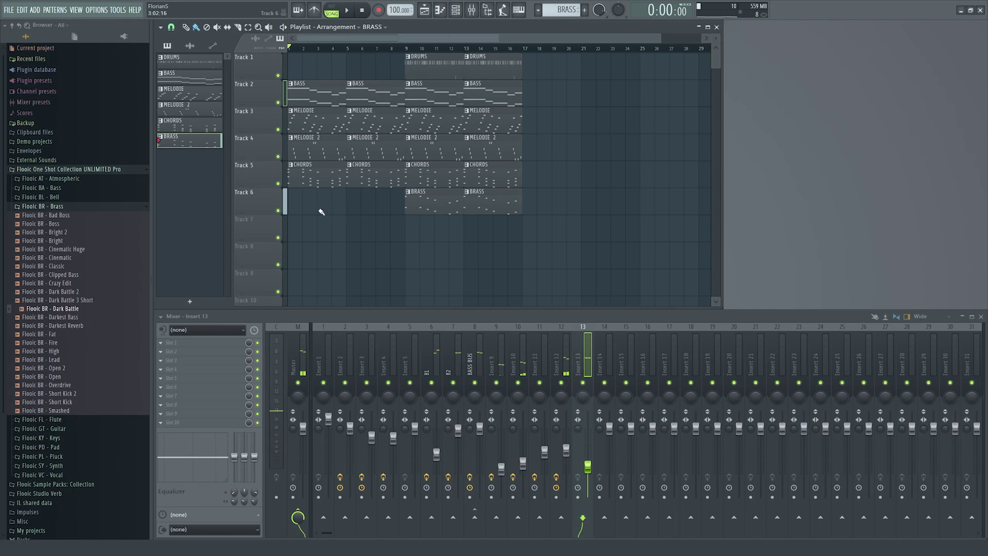
- Delete the MELODIE 2 clips from the first eight bars, then copy one back to bar 5 while playing the intro
scroll(323, 211, "up", 3)
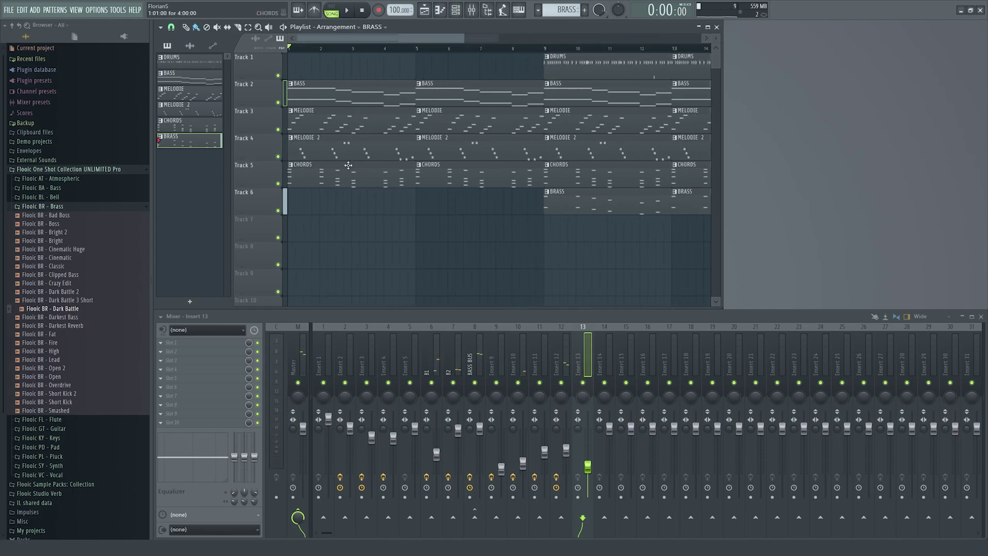
right_click(319, 151)
right_click(448, 155)
key("space")
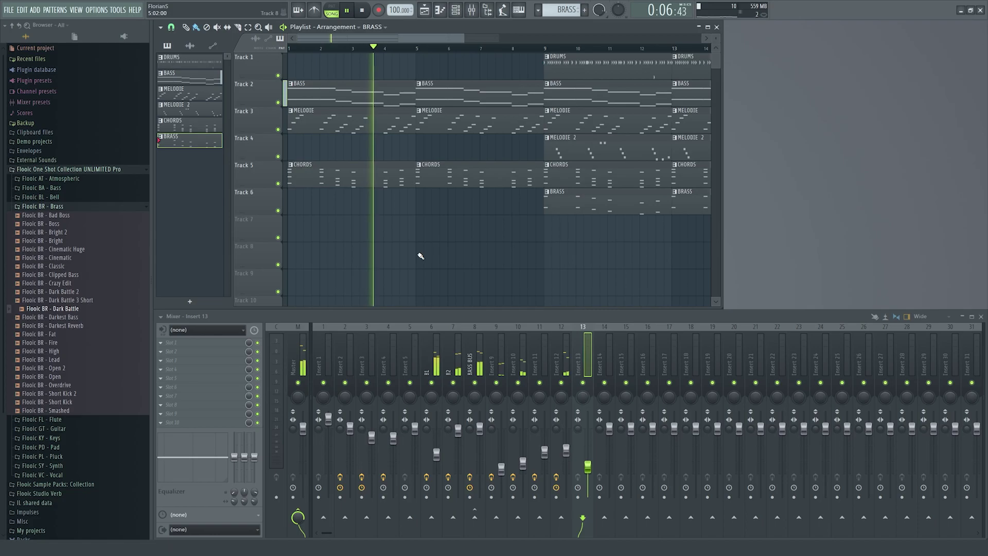
left_click_drag(587, 154, 456, 159, "shift")
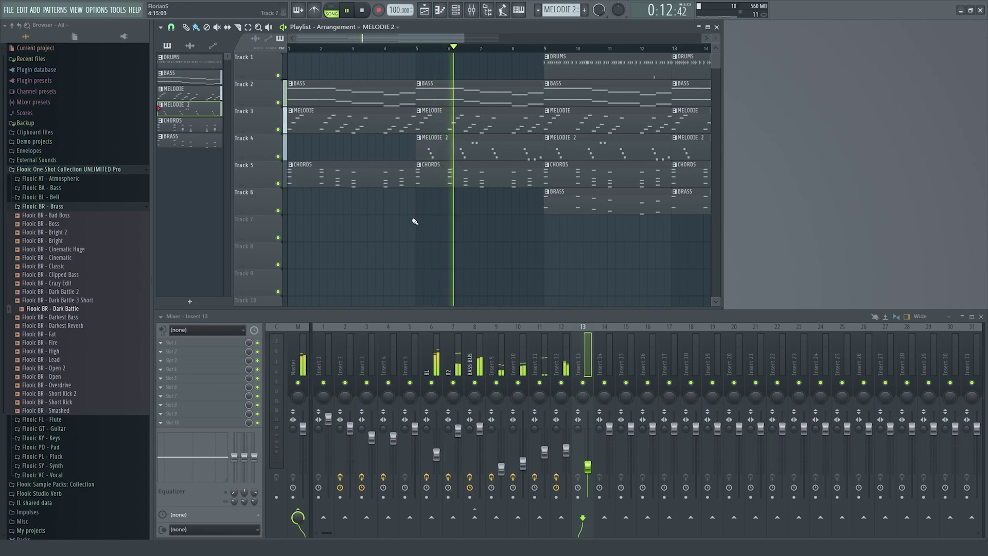
scroll(420, 222, "down", 3)
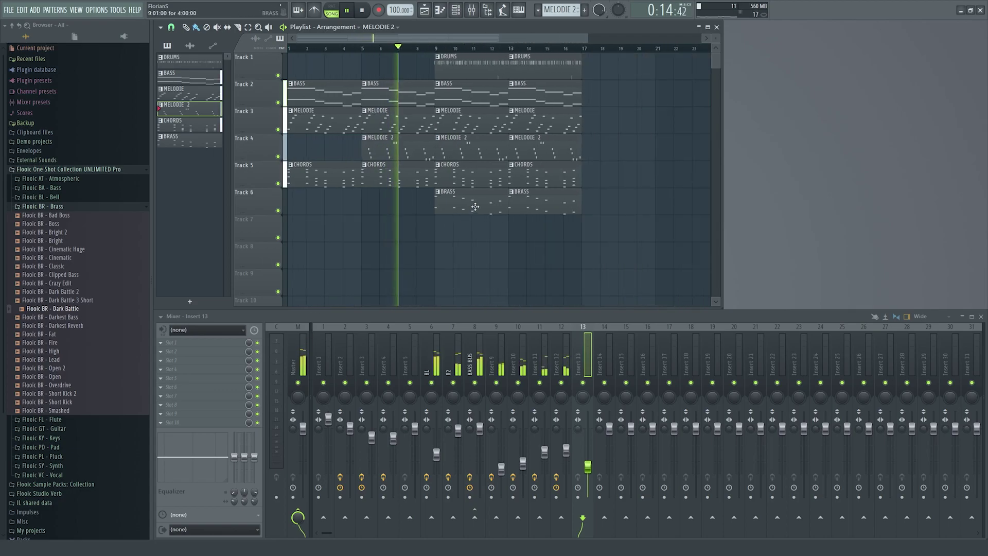
scroll(415, 82, "up", 6)
key("space")
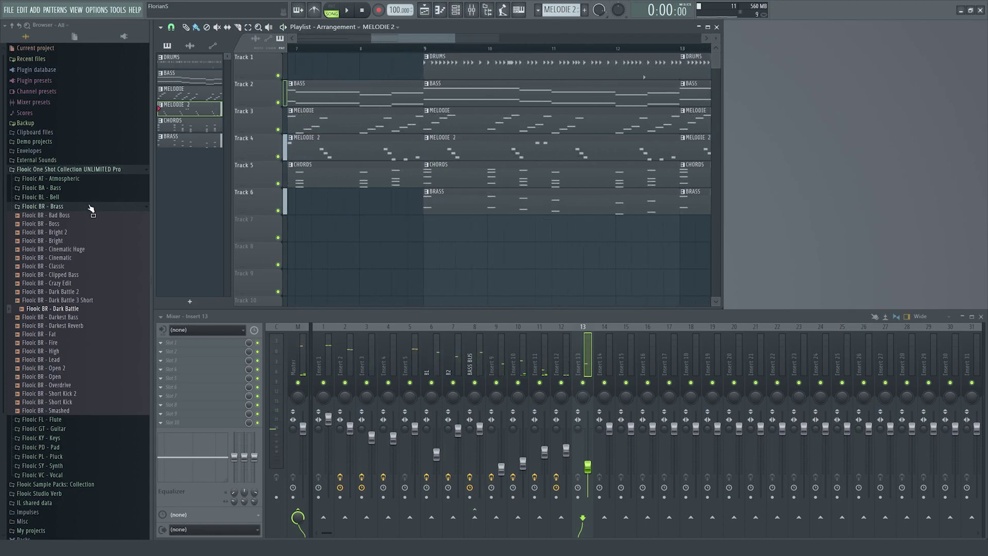
- Find 808 OH among the hats in the drum packs and place it on Track 7 at bar 9
left_click(91, 207)
left_click(91, 169)
left_click(45, 236)
left_click(49, 243)
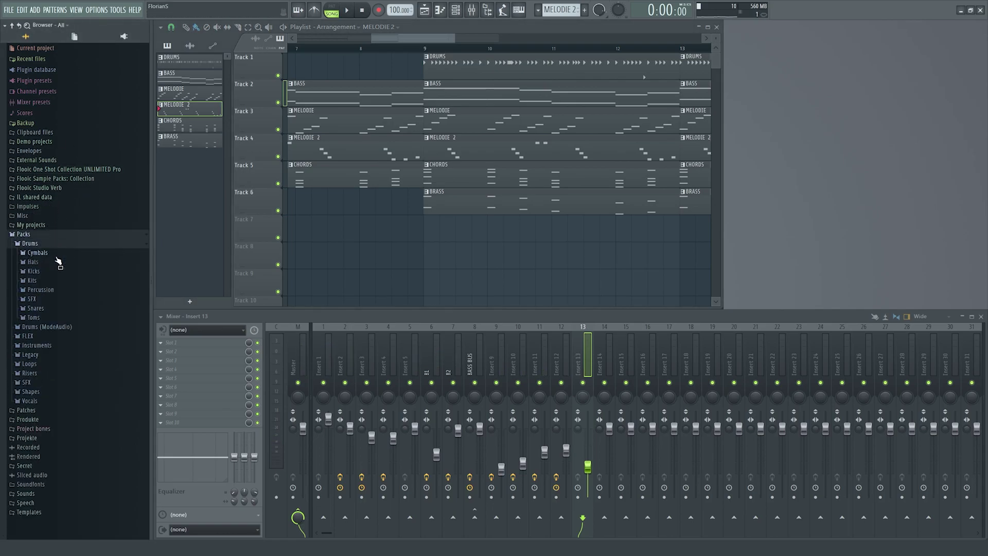
left_click(51, 262)
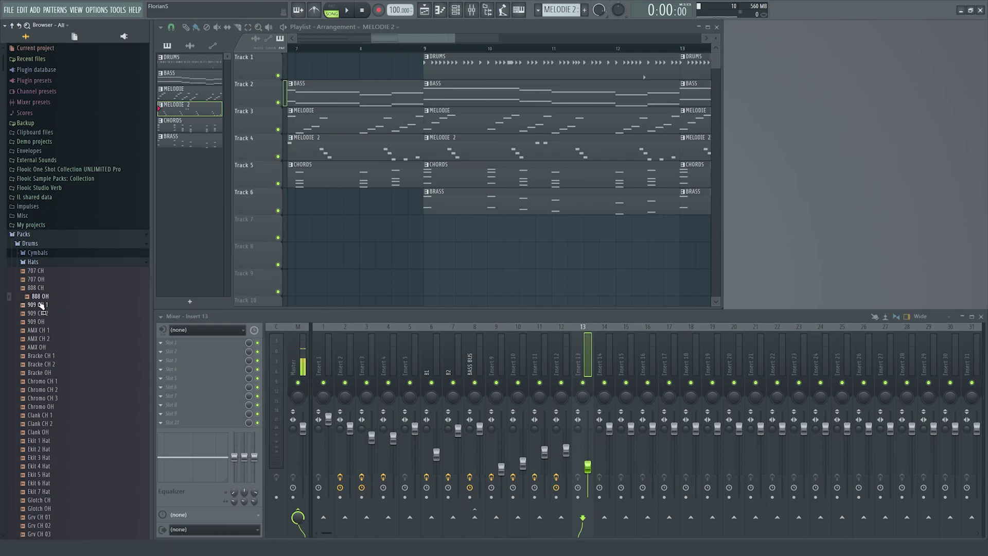
left_click_drag(38, 301, 433, 229)
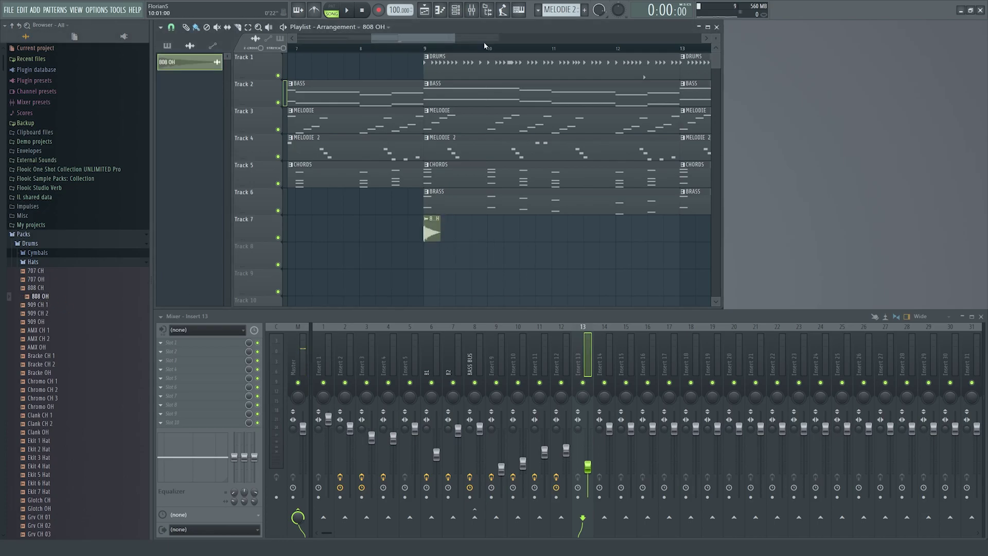
- Route the 808 OH clip to mixer insert 14 and lower that insert's volume to about -21.3 dB
key("F6")
left_click_drag(580, 93, 580, 57)
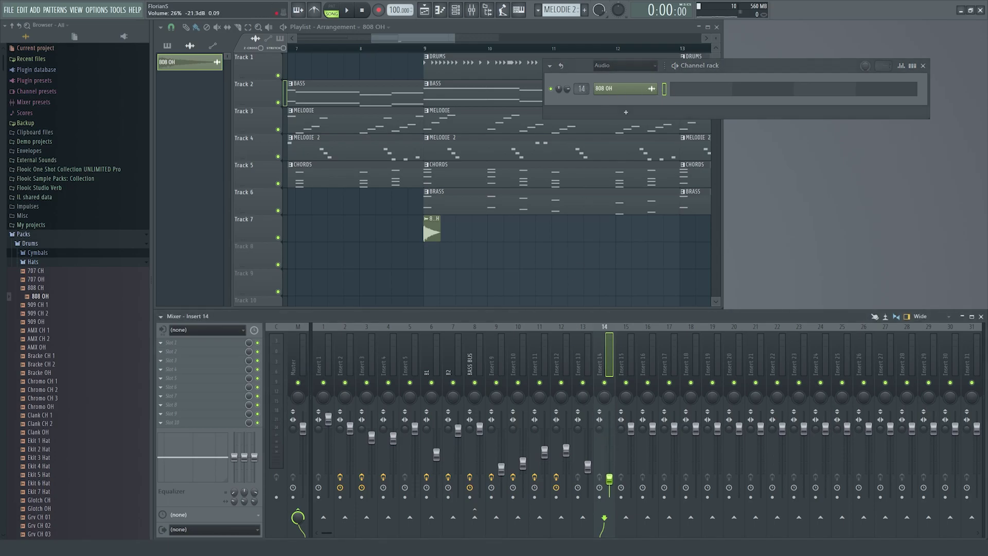
- Add a second 808 OH clip in bar 8 on Track 7, make it unique and close the channel rack
left_click(394, 233)
left_click(380, 221)
left_click(399, 286)
scroll(392, 280, "up", 4)
left_click(807, 69)
left_click(923, 66)
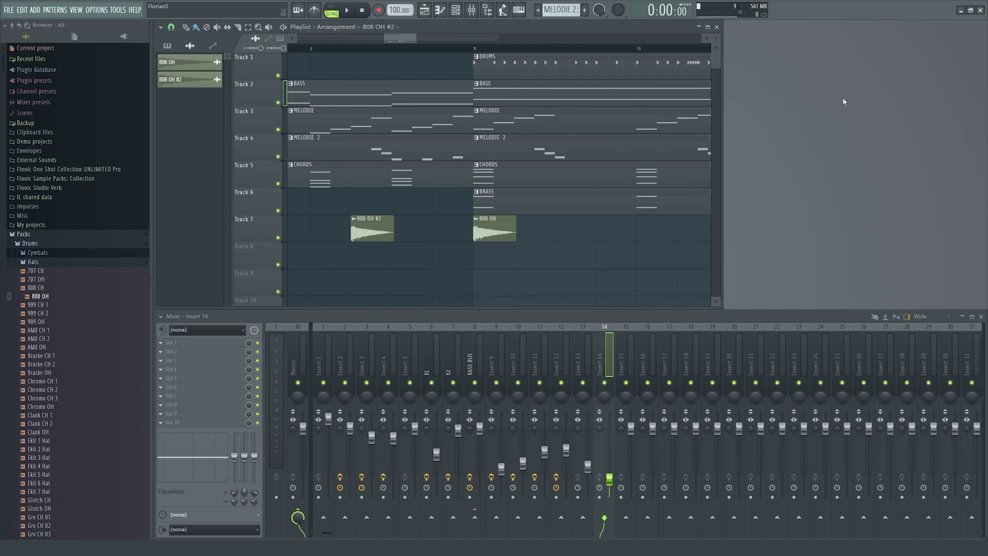
- Reverse the 808 OH #2 sample and close its settings
double_click(367, 231)
left_click(387, 259)
left_click(510, 148)
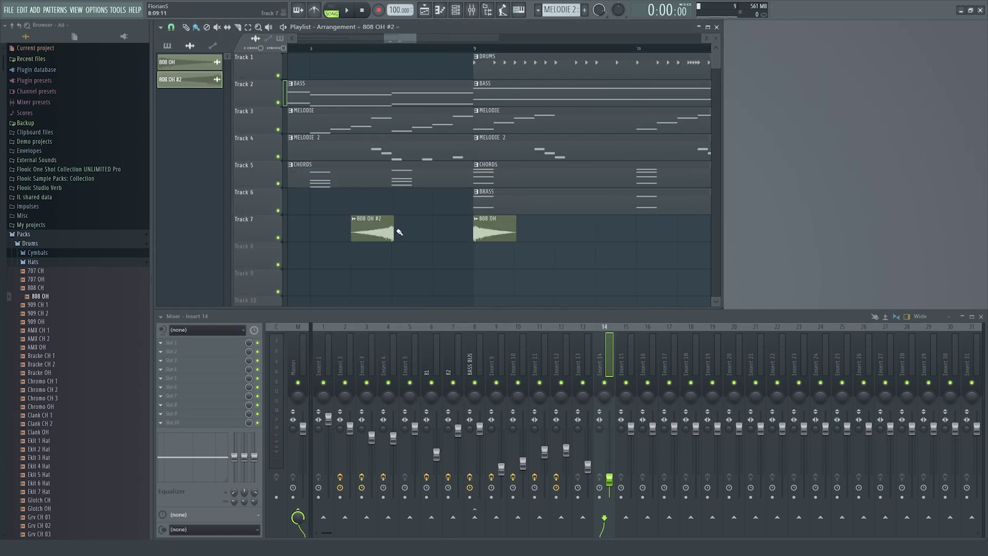
- Move the reversed 808 OH #2 clip to end three quarters through bar 8 and play the transition into bar 9
left_click_drag(385, 228, 490, 229)
scroll(487, 373, "up", 2)
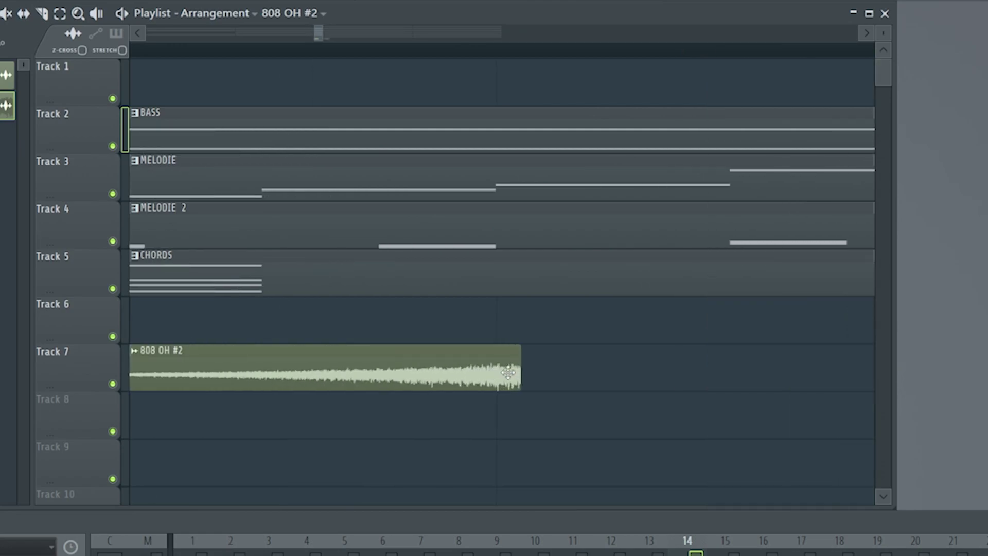
scroll(464, 185, "down", 4)
left_click(468, 48)
key("space")
double_click(479, 362)
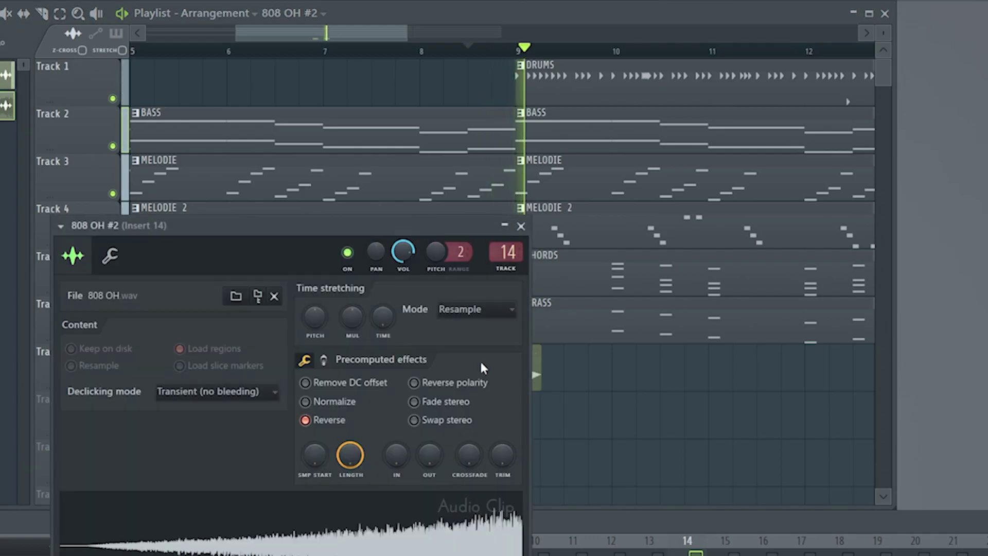
left_click(521, 226)
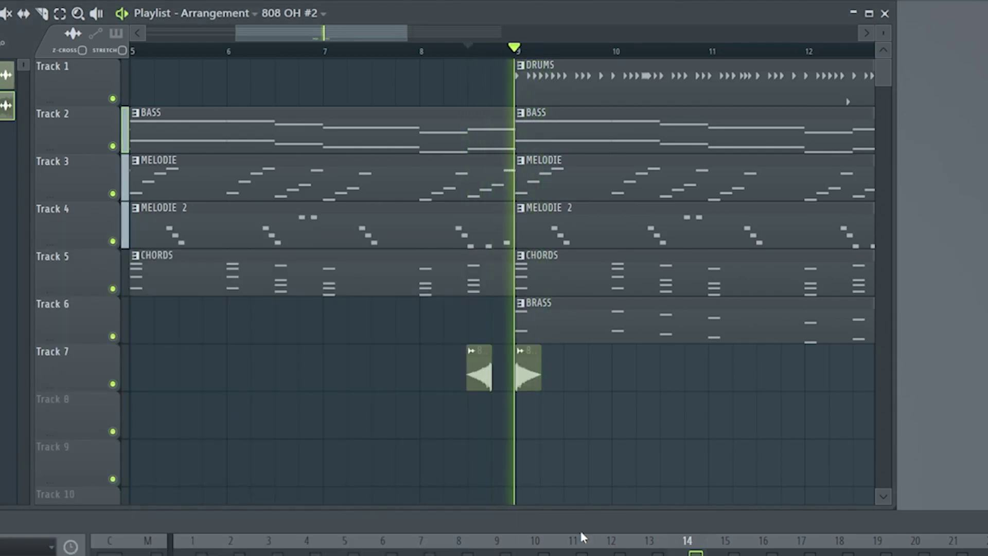
key("space")
- Open the channel rack, solo Track 7 and play the two hat clips
key("F6")
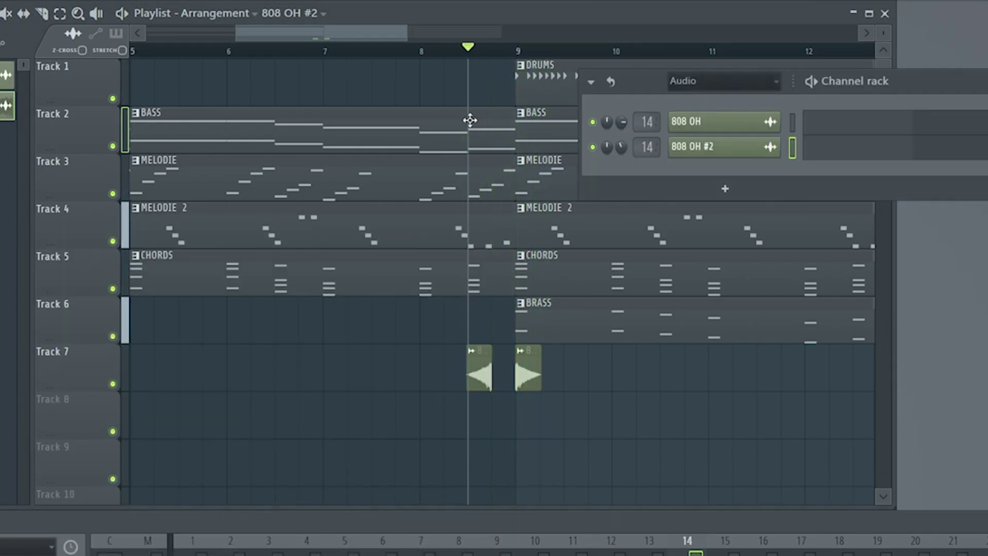
right_click(113, 383)
key("space")
left_click(935, 94)
key("space")
- Shorten the BASS clip before bar 9 to end with the reversed hat, unmute Track 2 and play both tracks
scroll(509, 137, "up", 3)
left_click_drag(509, 135, 455, 134)
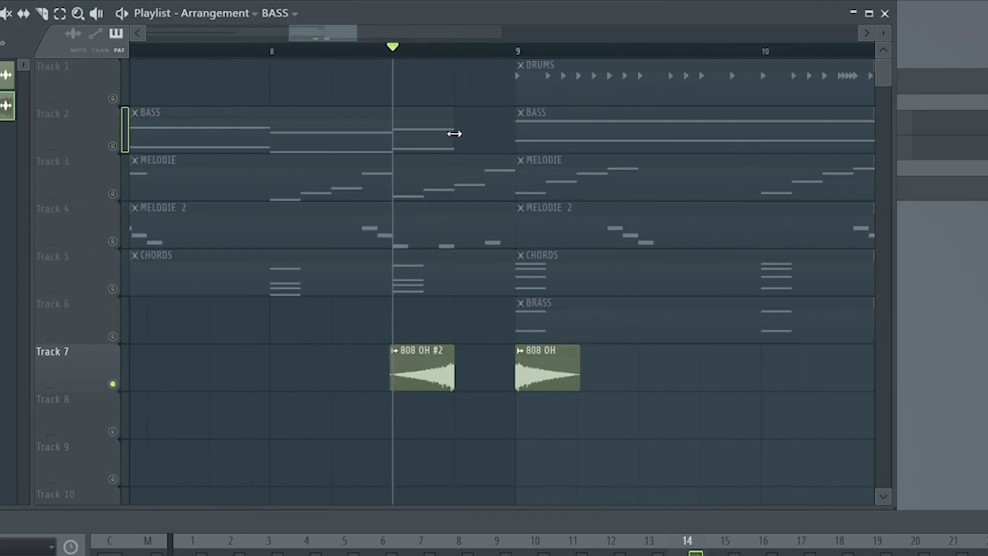
left_click(114, 146)
key("space")
key("space")
left_click(974, 88)
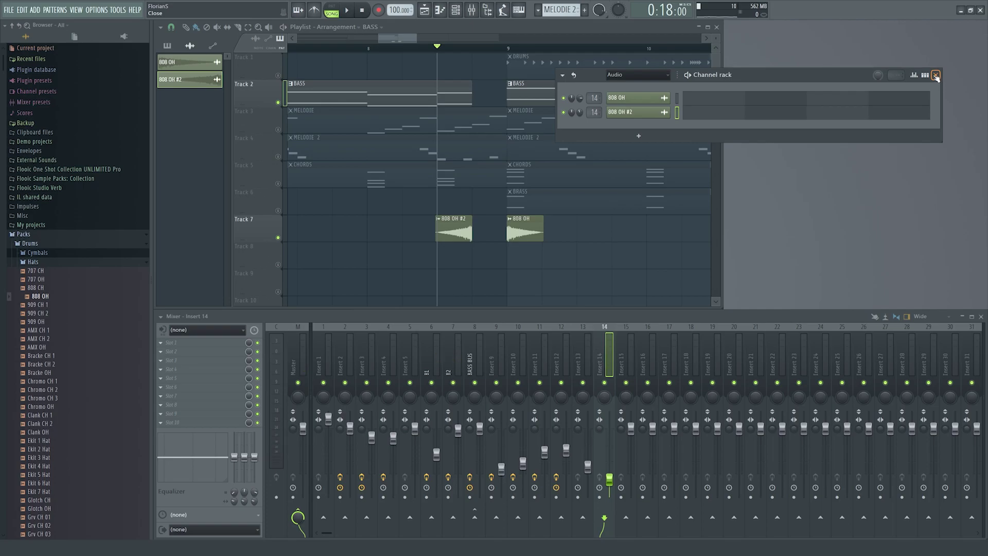
left_click(935, 76)
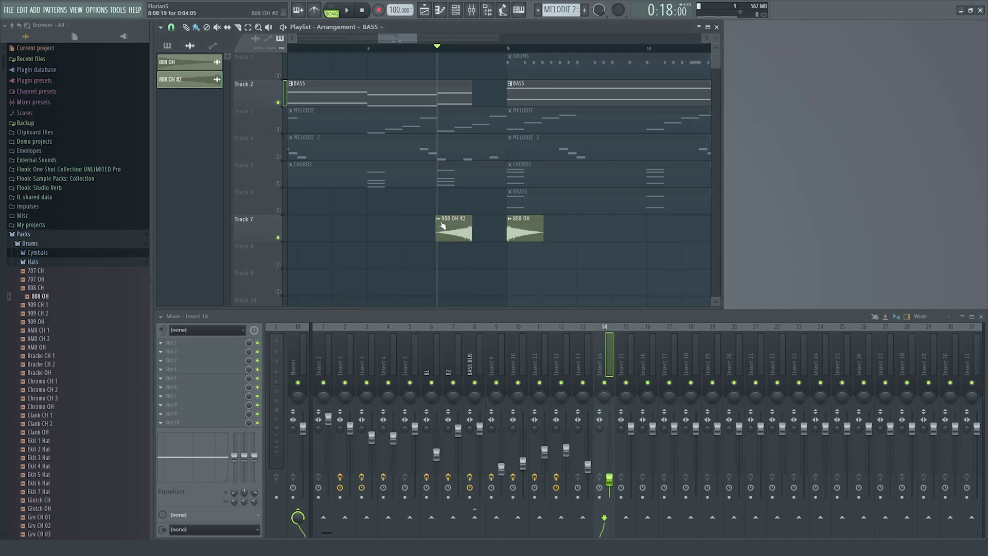
- Adjust the Mod X level of 808 OH #2 and set its Mod Y offset to about 28%
double_click(461, 222)
left_click(278, 165)
left_click_drag(330, 179, 588, 190)
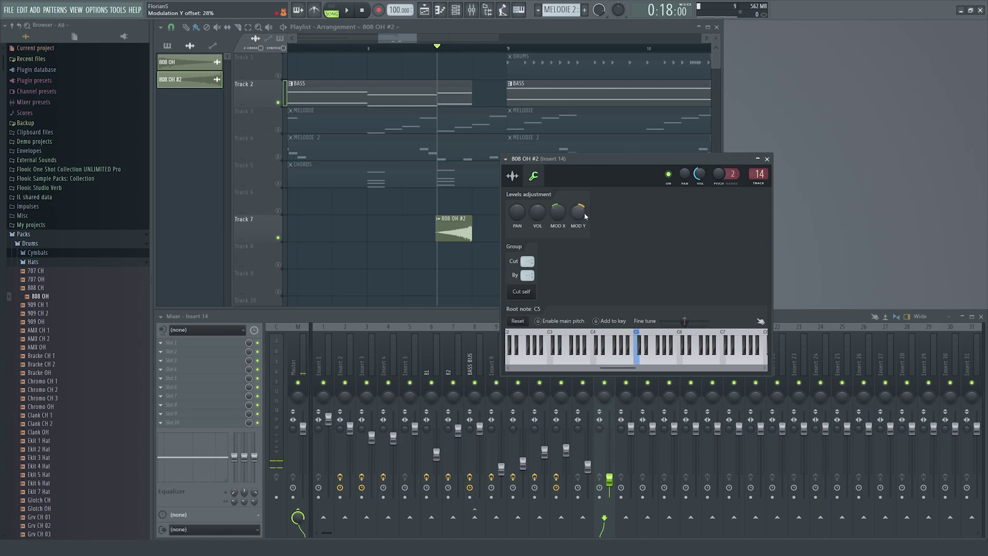
left_click(767, 160)
- Audition more hats, place Grv OH 05 on Track 8 in bar 8 and reverse it
left_click(80, 406)
scroll(73, 464, "down", 10)
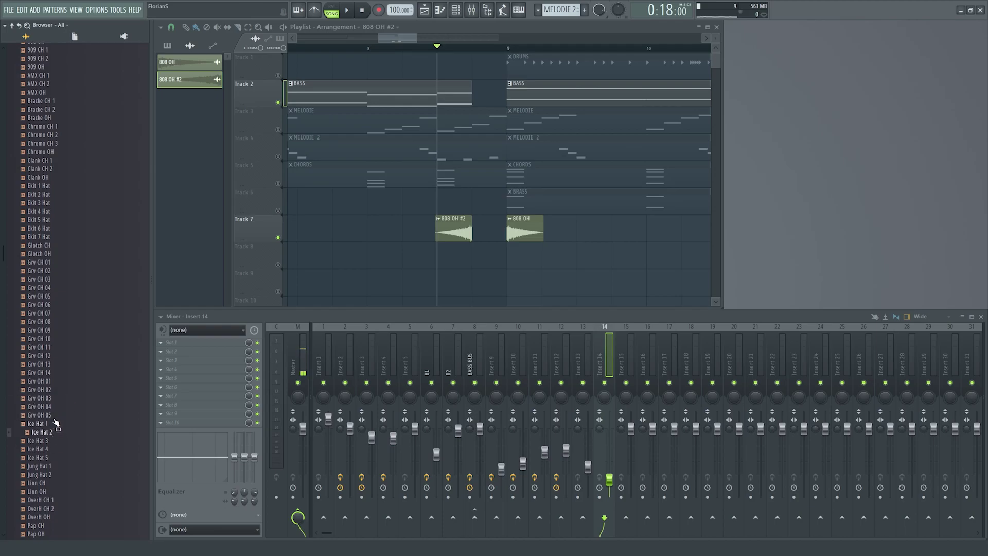
left_click_drag(124, 371, 445, 254)
double_click(444, 254)
left_click(321, 172)
left_click(424, 61)
- Move the reversed Grv OH 05 clip to end together with the 808 OH #2 clip and open its settings
scroll(442, 247, "up", 4)
left_click_drag(374, 254, 461, 254)
double_click(459, 256)
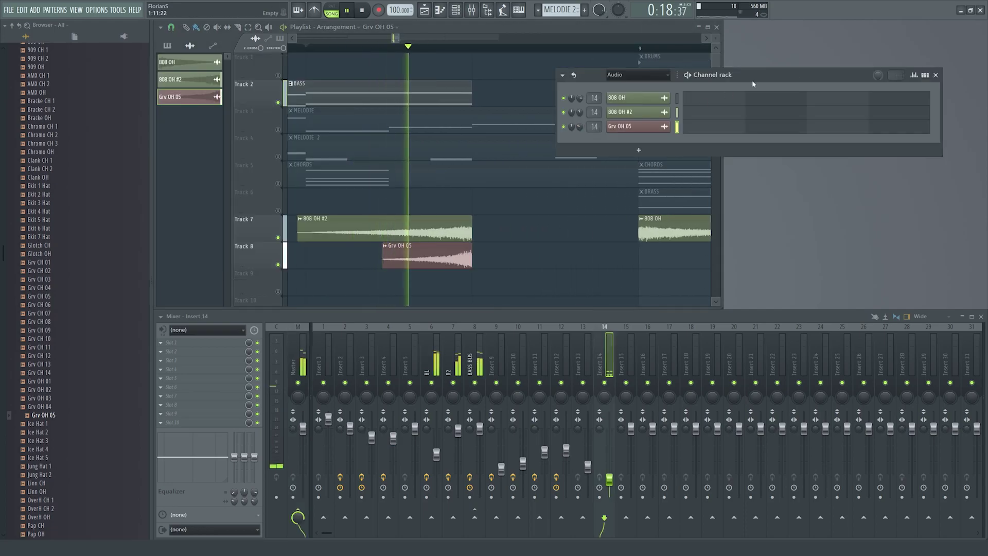
- Play the bass with the two reversed hats before bar 9 and close the channel rack
key("space")
key("space")
left_click(936, 75)
key("space")
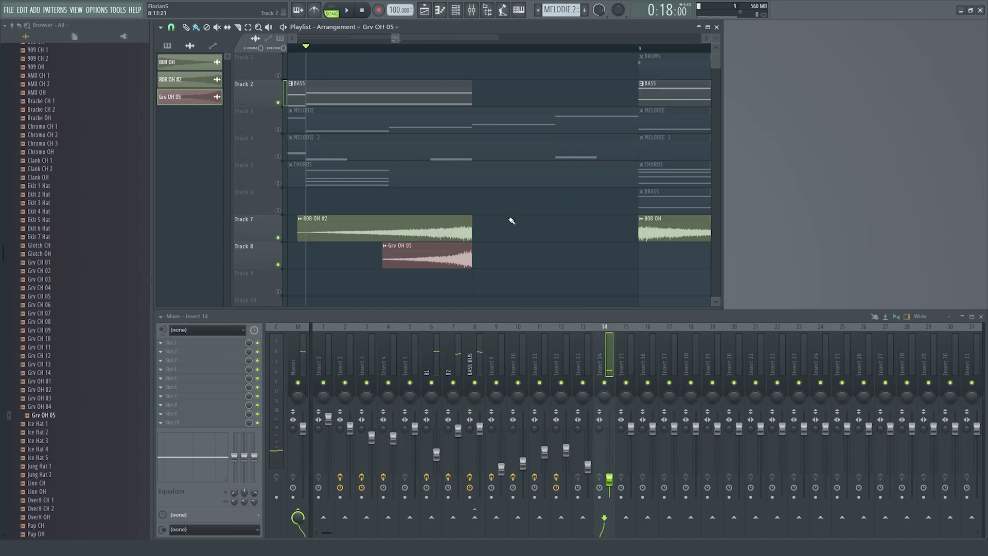
scroll(491, 228, "down", 4)
key("space")
key("space")
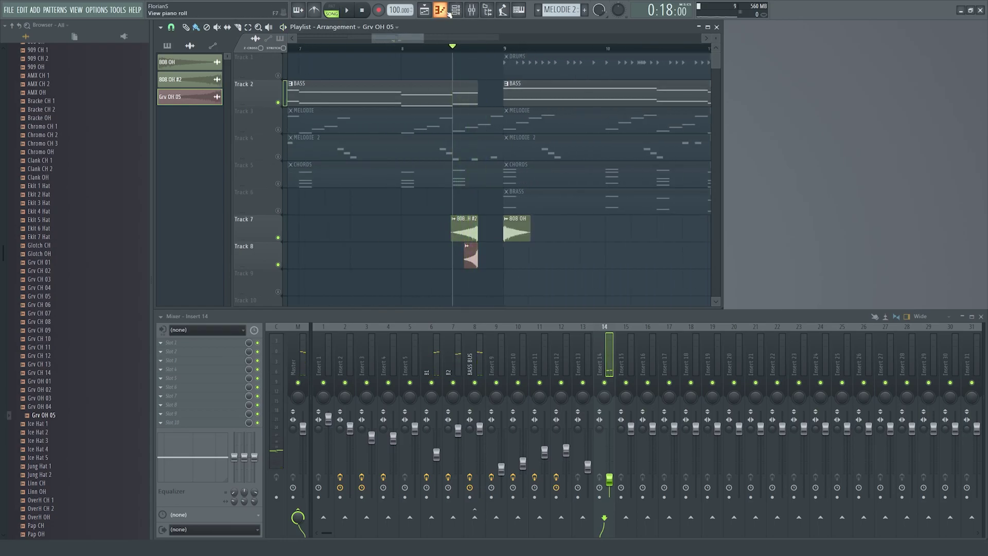
- Route Grv OH 05 to mixer track 15, solo that insert and lower its volume during playback
left_click(456, 9)
scroll(597, 129, "up", 1)
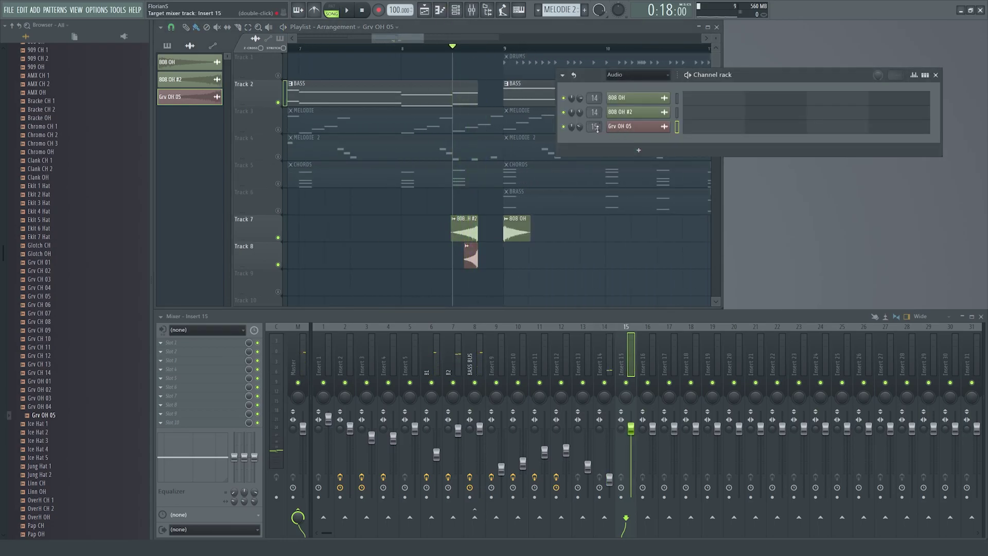
right_click(626, 383)
key("space")
key("space")
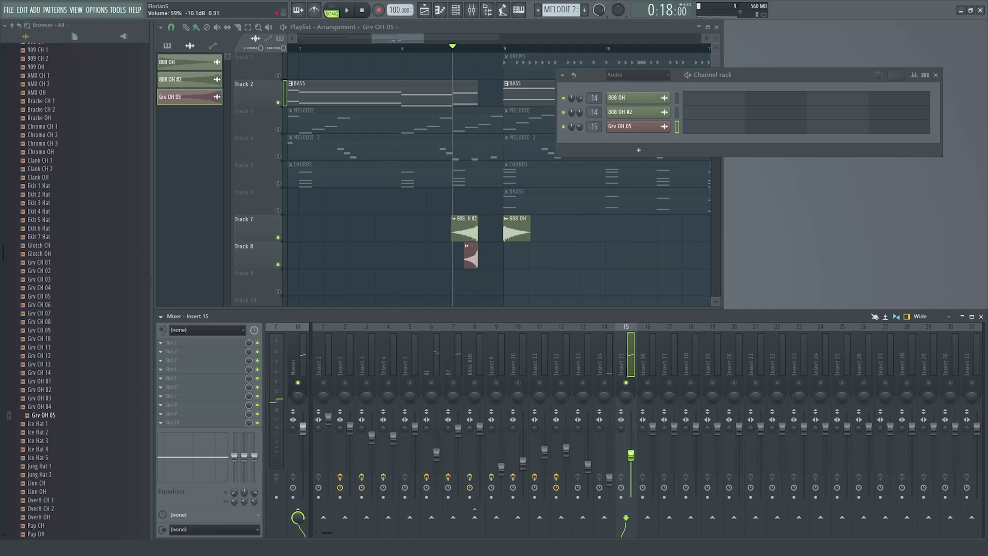
- Add Fruity Delay 3 to the first effect slot of Insert 15, audition the delayed hat and close the plugin
left_click(161, 342)
mouse_move(173, 339)
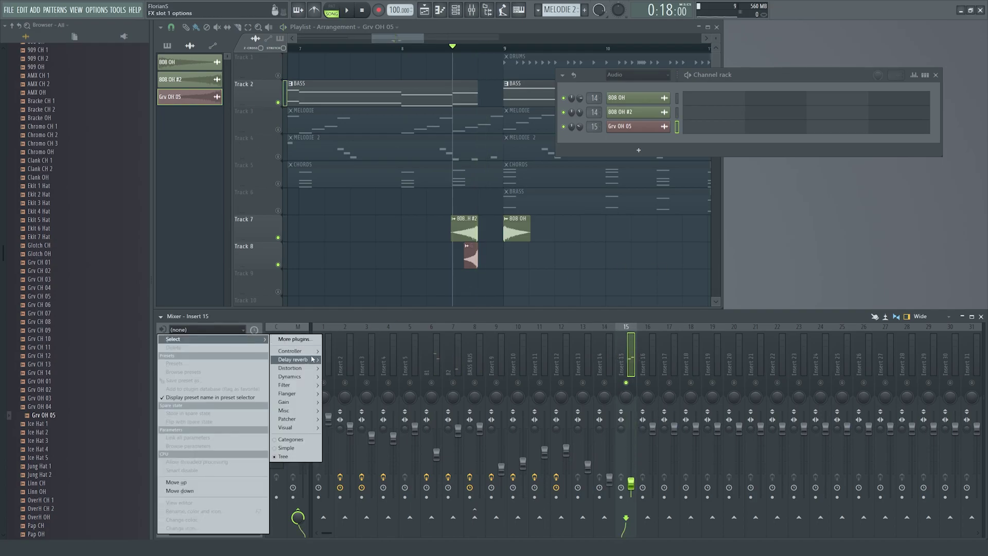
mouse_move(294, 359)
left_click(347, 444)
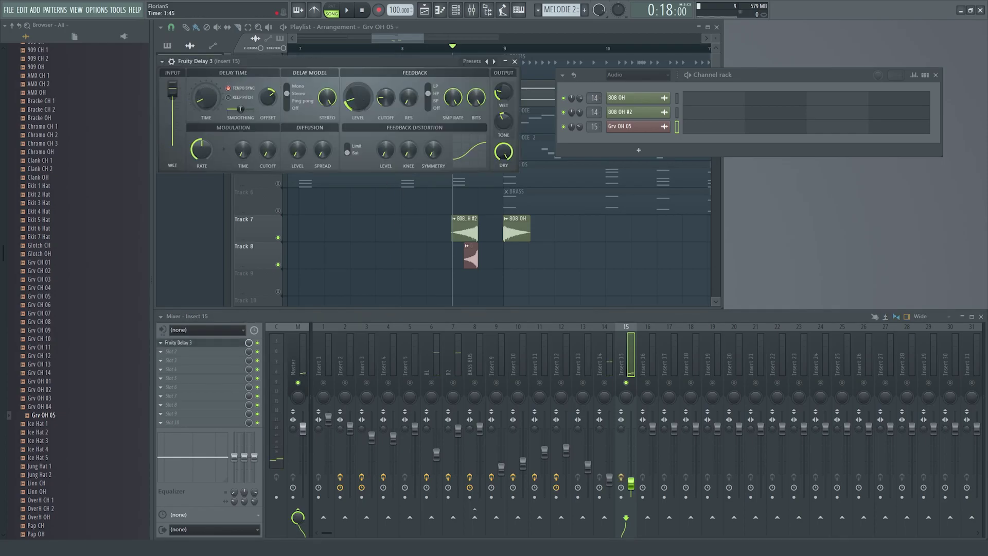
key("space")
key("space")
key("space")
left_click(515, 61)
- Enable Insert 14 alongside Insert 15, unmute all playlist tracks and play from shortly after bar 8
key("space")
left_click(604, 382)
key("space")
key("space")
right_click(279, 102)
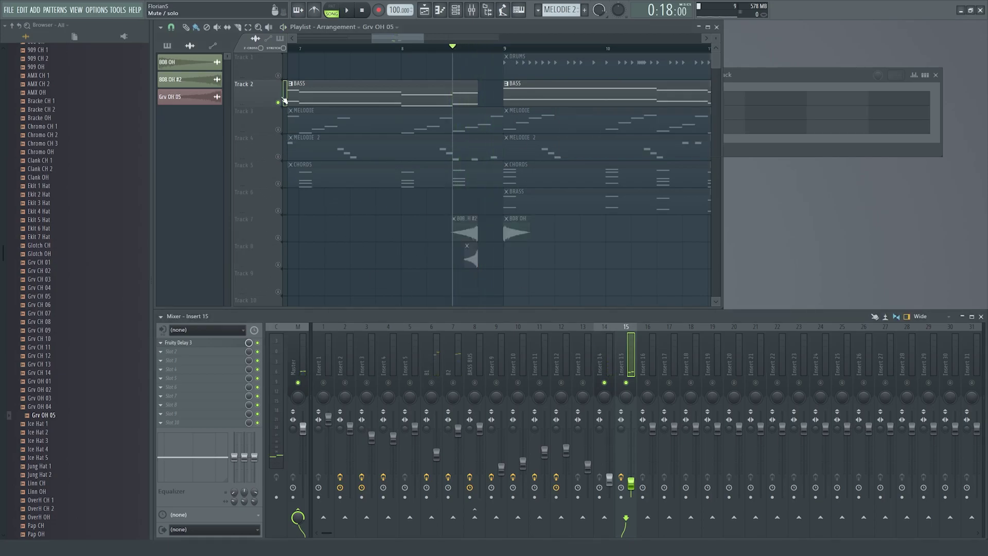
right_click(280, 101)
left_click(426, 48)
key("space")
key("space")
- Enable mixer Inserts 10 to 13 as well and play the transition into bar 9
left_click(583, 382)
left_click(561, 383)
left_click(539, 382)
left_click(518, 383)
key("space")
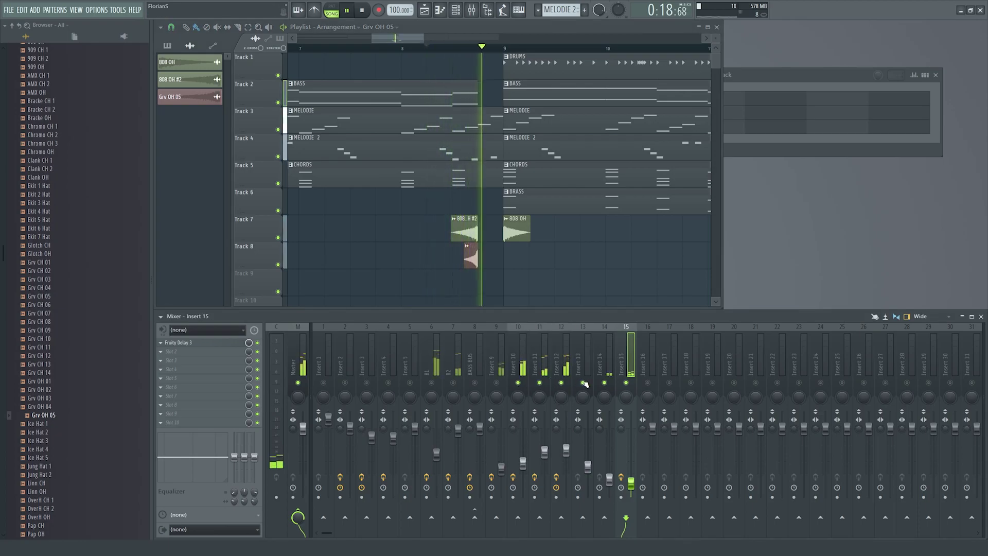
- Check Fruity Delay 3 on Insert 15, close the channel rack and play the transition with all mixer tracks enabled
left_click(191, 343)
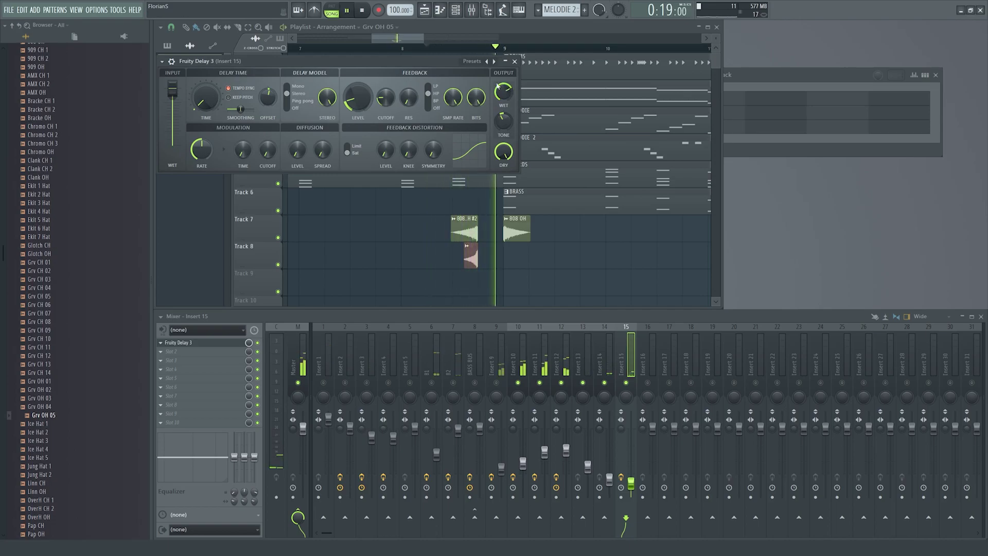
left_click(515, 62)
left_click(858, 75)
left_click(936, 75)
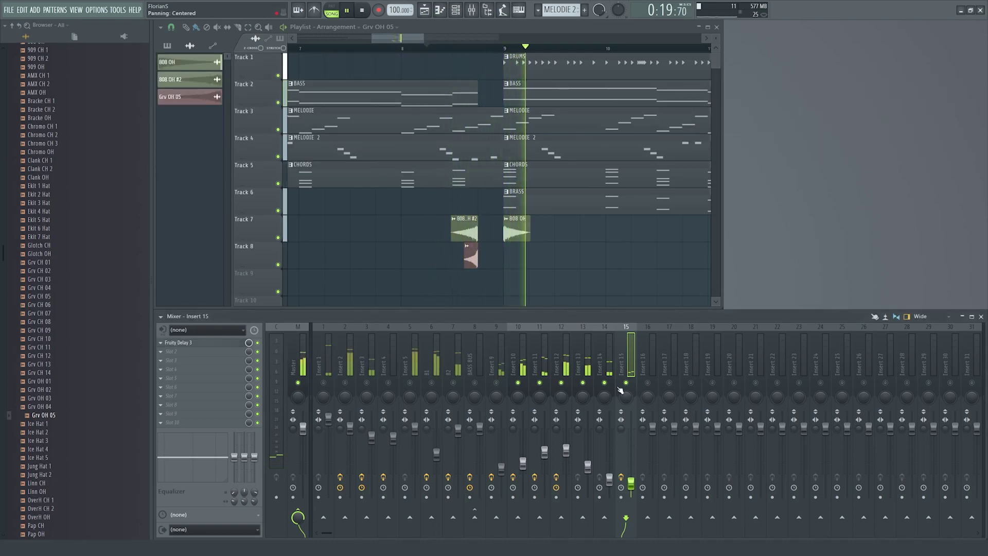
key("space")
right_click(626, 383)
key("space")
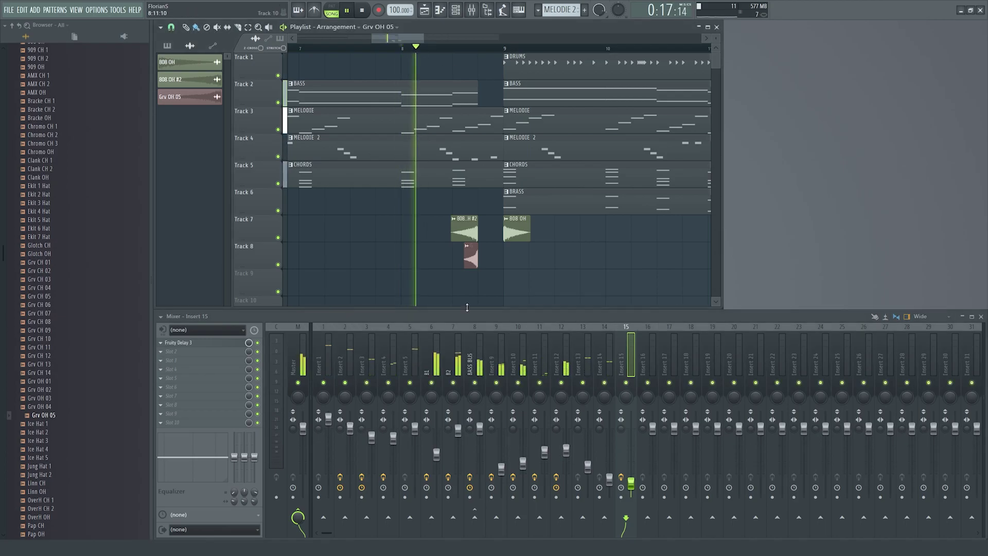
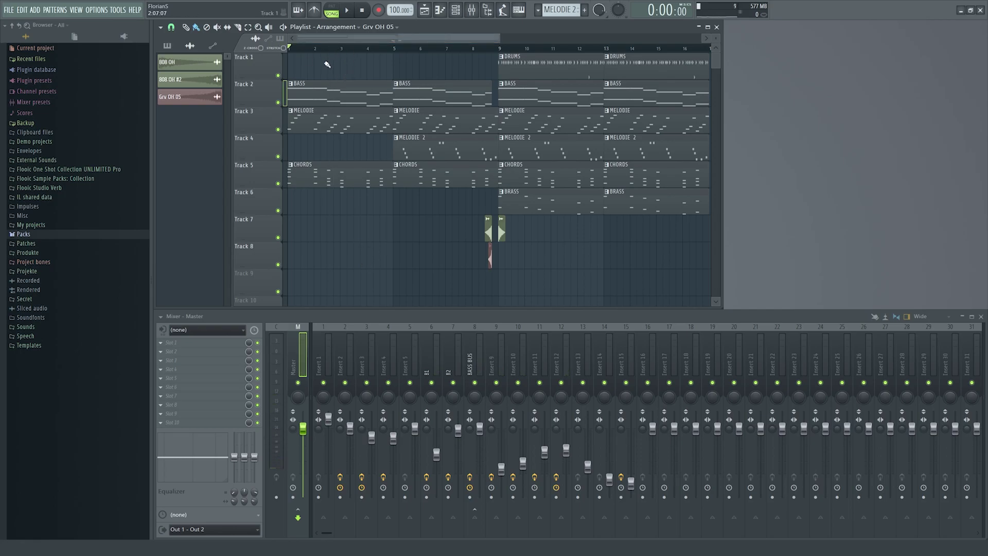
- Listen to the CHORDS on Track 5 alone, solo the MELODIE on Track 3 and locate its mixer inserts
right_click(278, 184)
key("space")
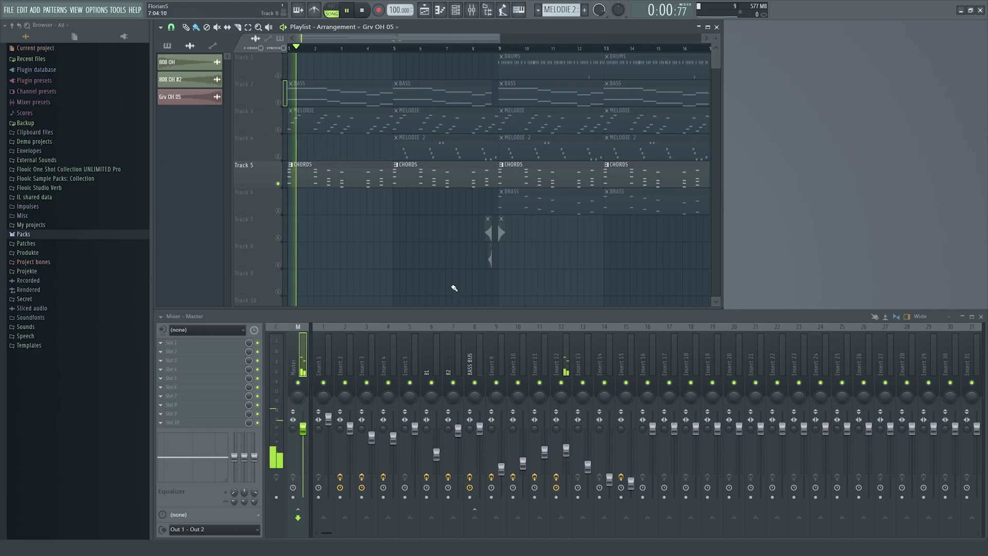
key("space")
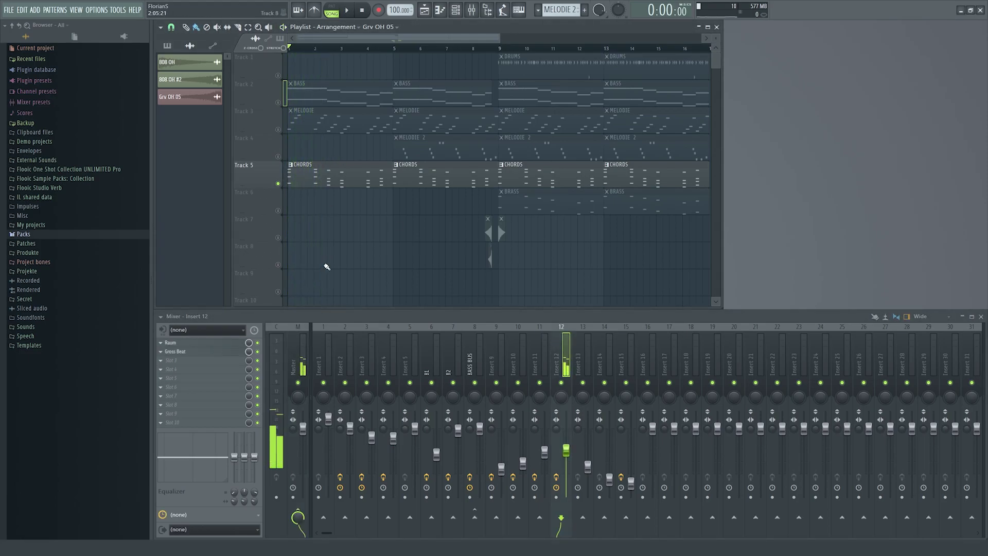
right_click(278, 129)
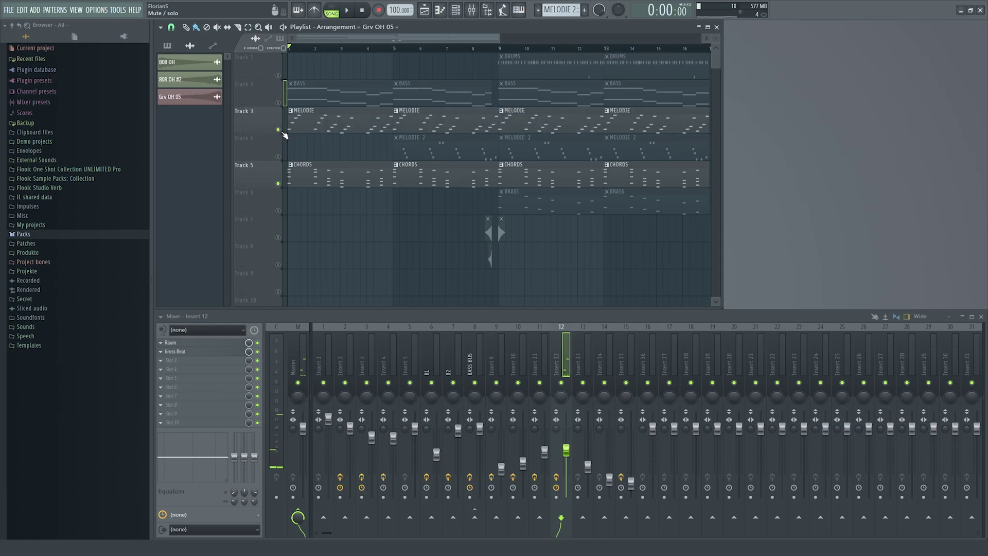
left_click(515, 362)
left_click(500, 362)
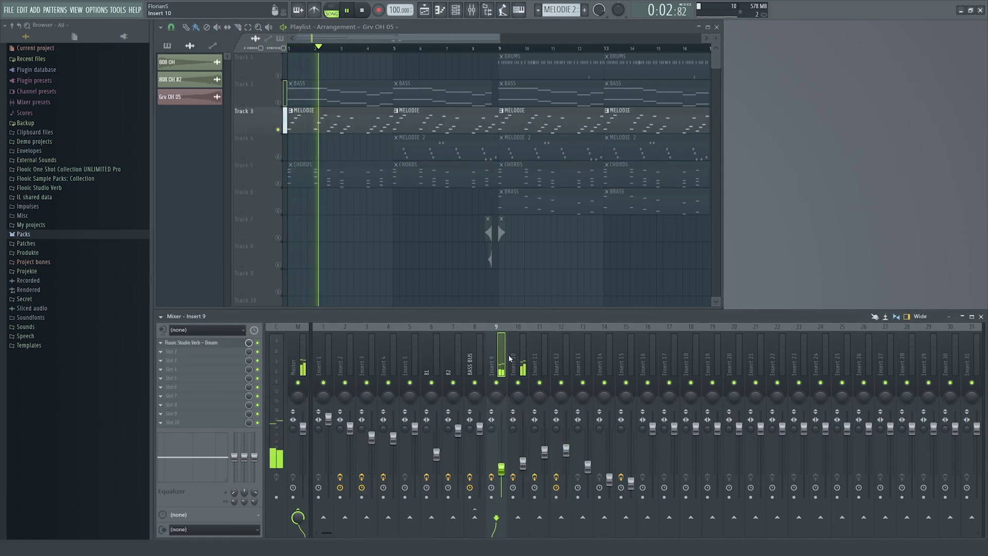
- Browse the filter effects for Insert 9 without adding one, solo Insert 10 and play the melody
left_click(226, 351)
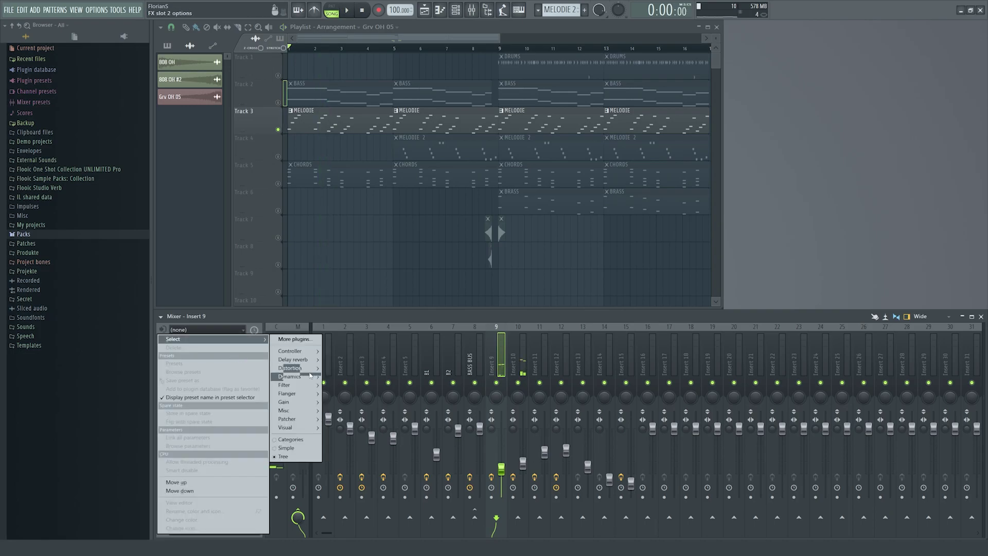
mouse_move(308, 385)
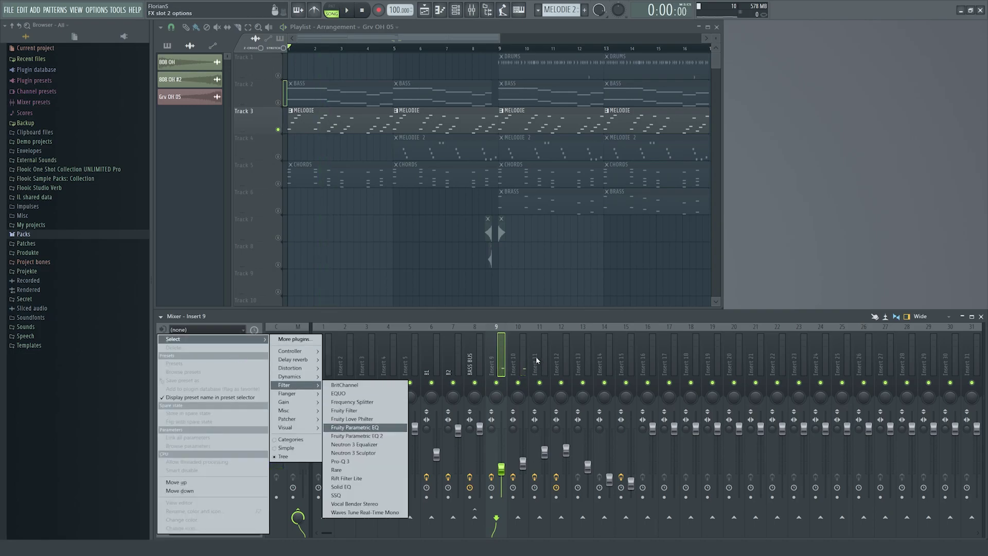
right_click(496, 382)
key("space")
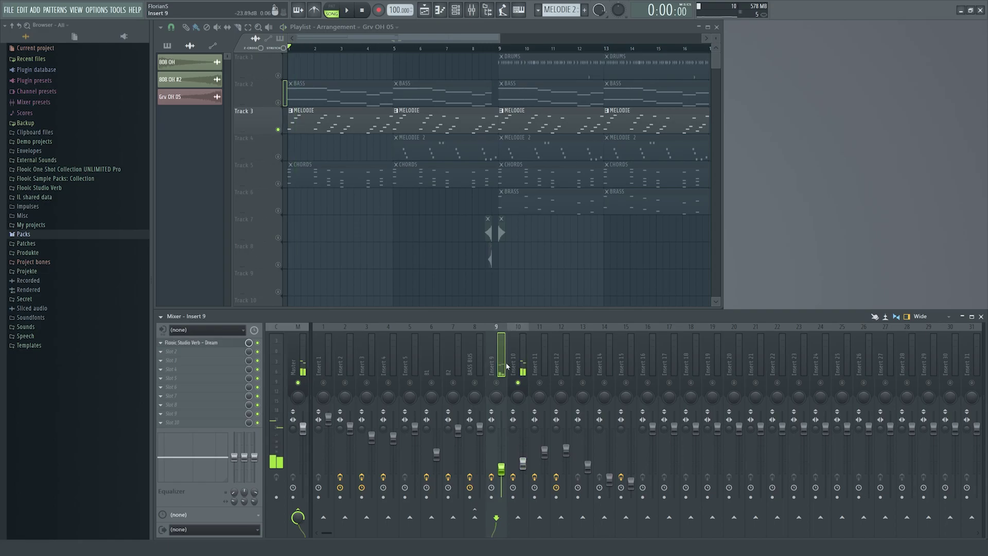
- Rename Insert 16 as MELODIE BUS and move it beside Insert 10 as mixer track 11
left_click(653, 359)
right_click(654, 359)
left_click(678, 272)
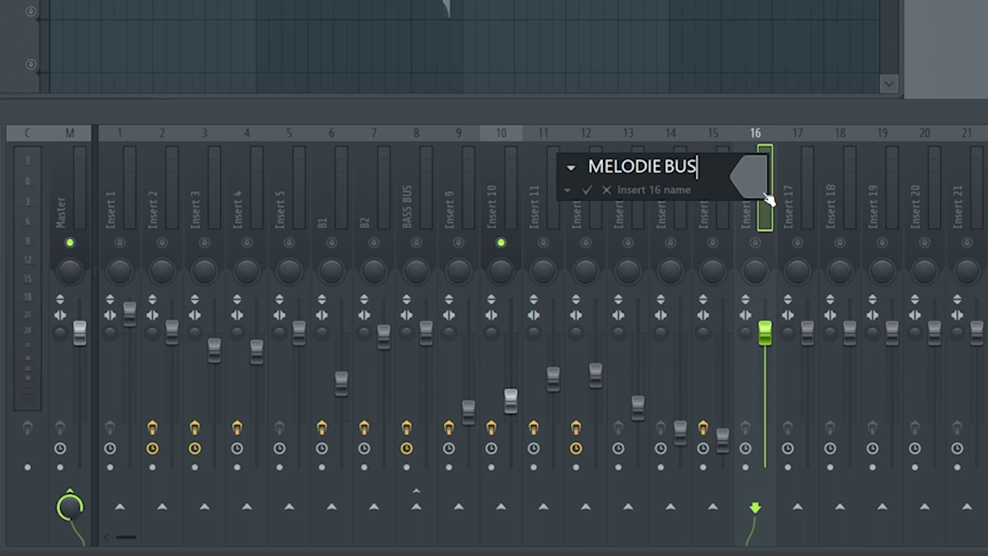
key("Return")
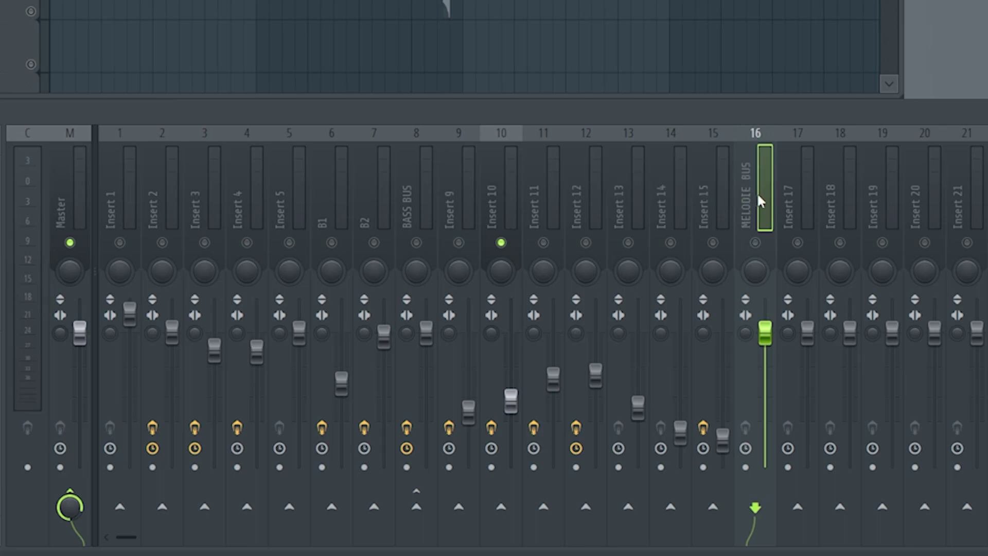
scroll(758, 195, "up", 5)
- Enable Insert 9, select Inserts 9 and 10 together and route them only to MELODIE BUS
left_click(468, 205)
left_click(459, 242)
key("space")
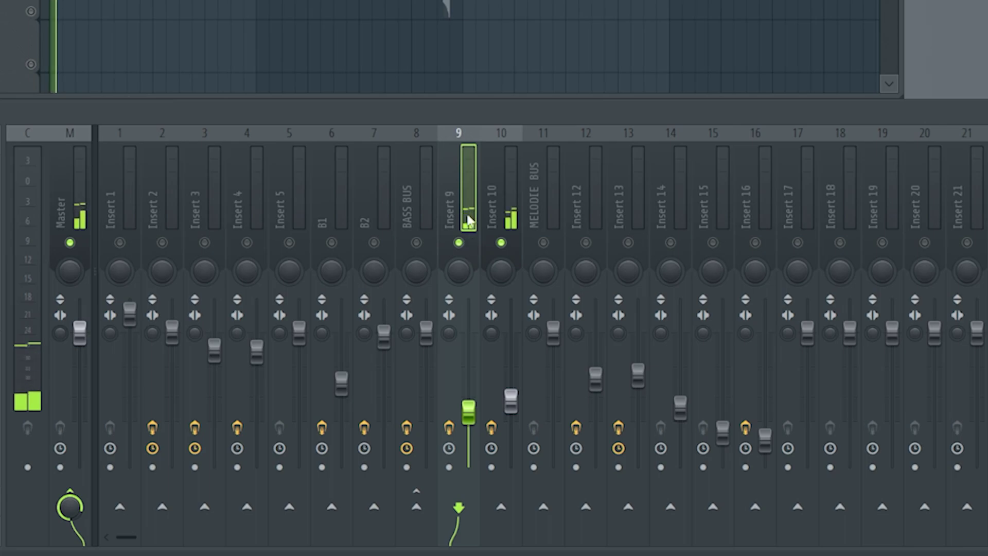
left_click_drag(475, 198, 530, 190)
left_click(510, 191)
left_click(452, 195, "ctrl+shift")
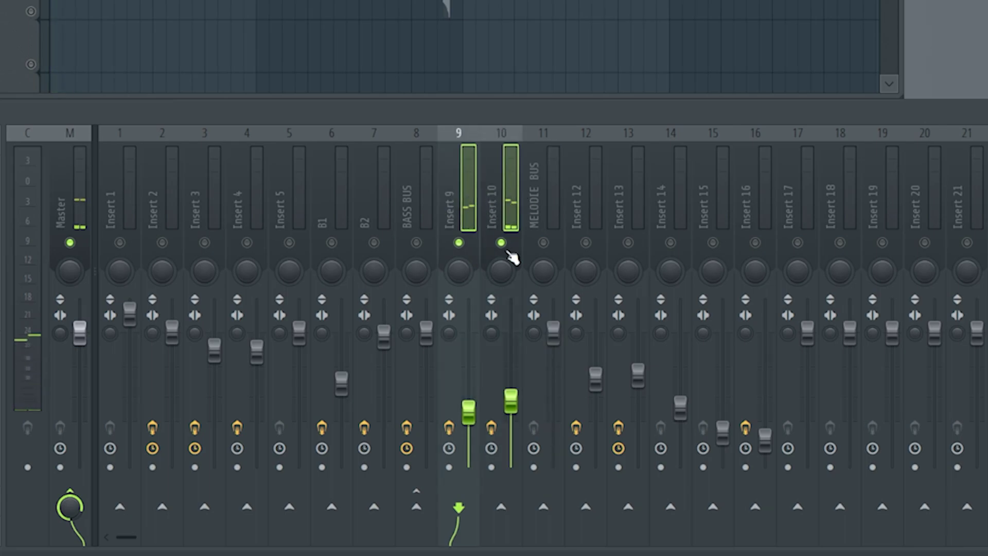
right_click(541, 507)
left_click(596, 488)
left_click(550, 211)
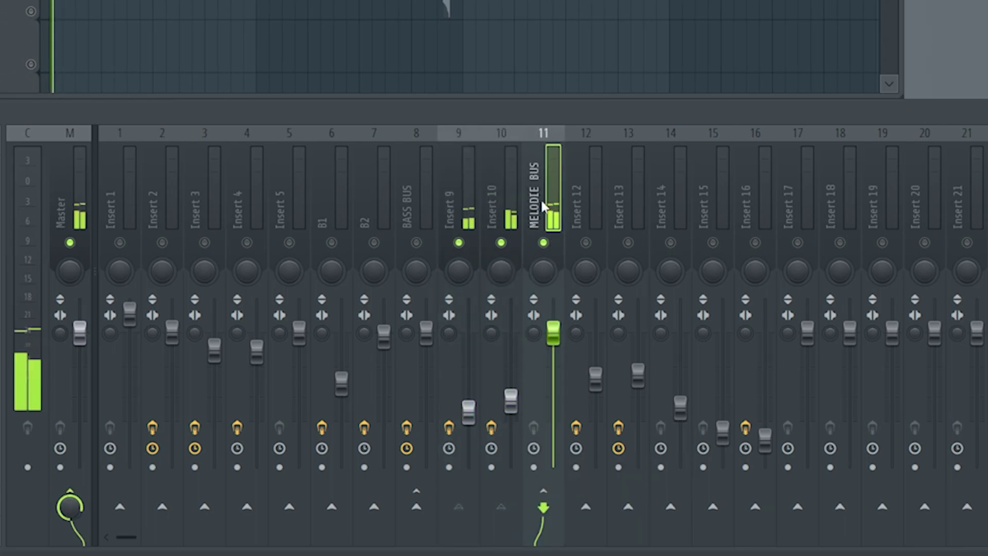
- Recheck the routing of Inserts 9 and 10 to MELODIE BUS and play the melody through the bus
left_click(521, 204)
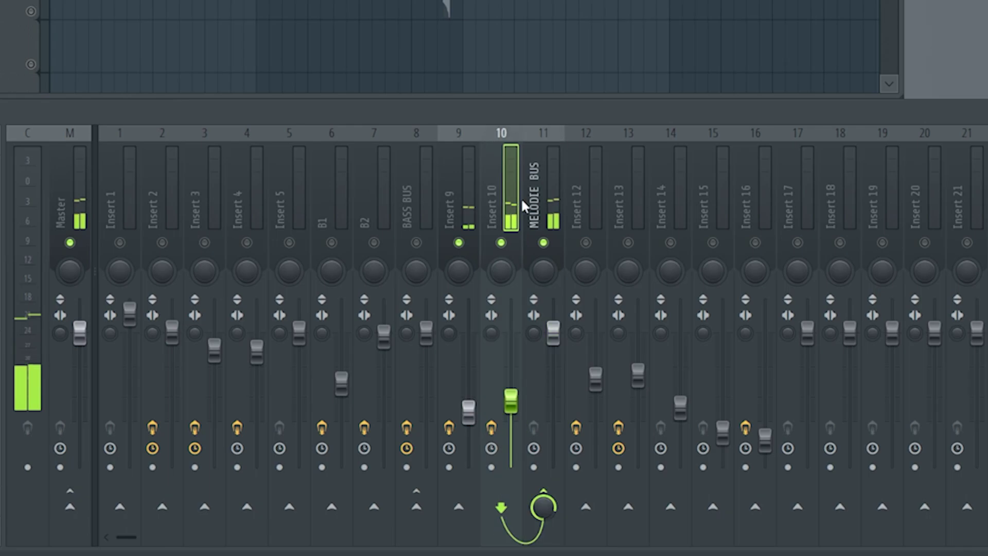
right_click(548, 495)
left_click(595, 487)
left_click(548, 203)
left_click(486, 191)
left_click(462, 191)
left_click(553, 190)
key("space")
key("space")
- Add Fruity Parametric EQ 2 to MELODIE BUS and load its 20Hz + 18kHz cut preset
left_click(246, 340)
mouse_move(247, 340)
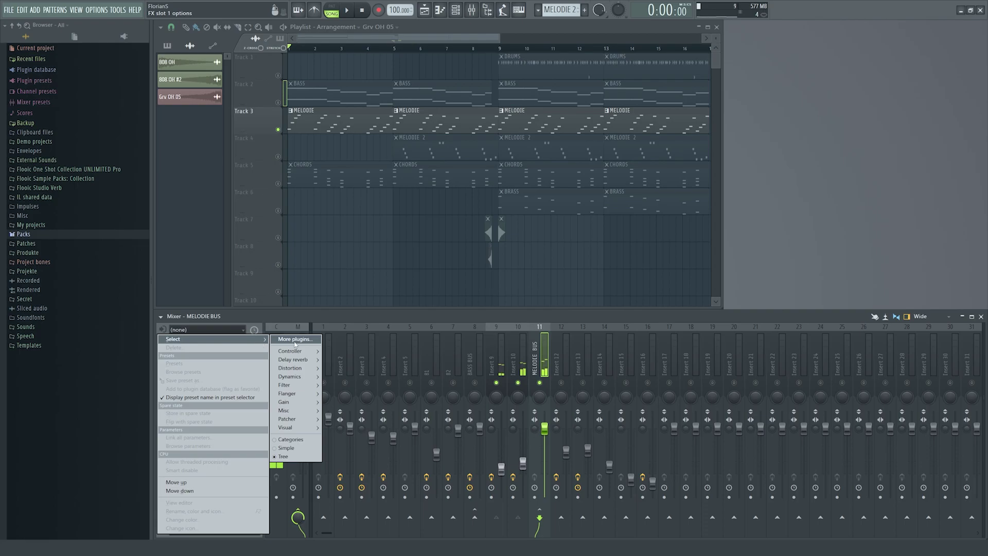
left_click(295, 339)
type("eq")
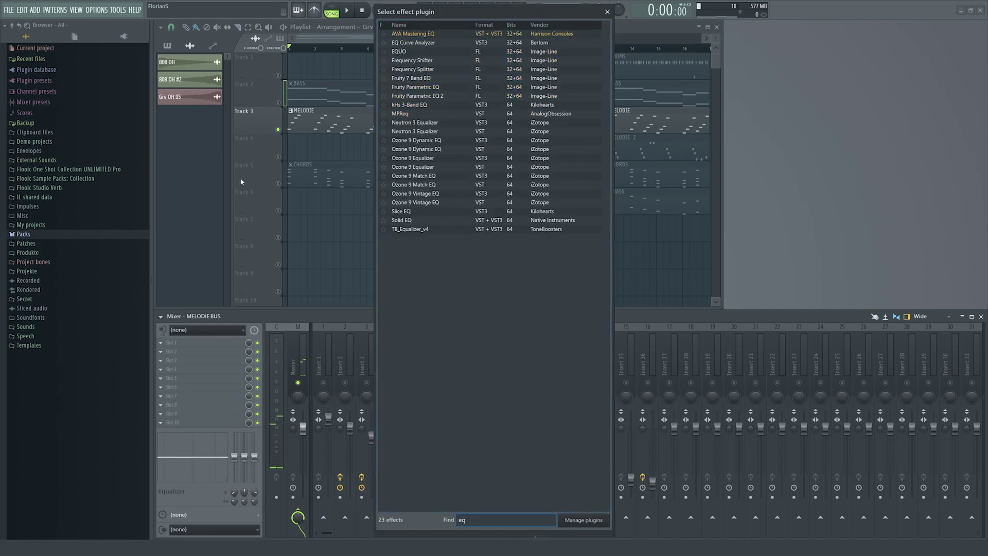
double_click(426, 98)
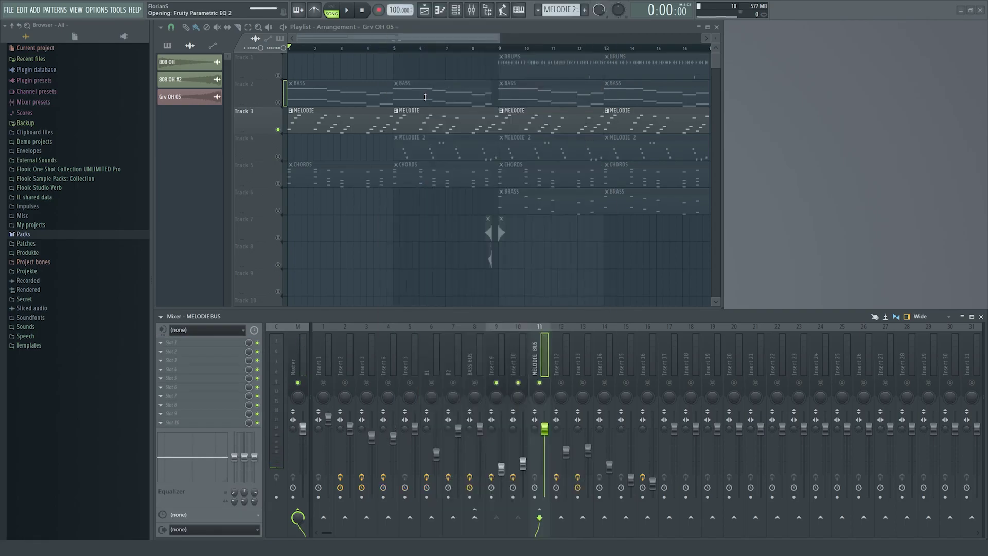
left_click_drag(421, 84, 549, 170)
left_click(589, 170)
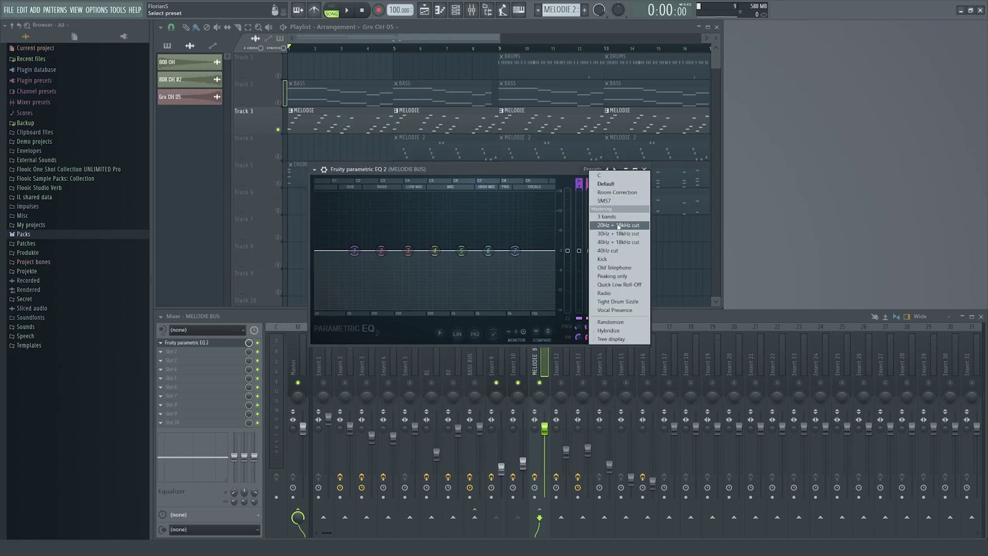
left_click(618, 226)
- Adjust the cut bands of the MELODIE BUS equalizer while the melody plays and close the plugin
key("space")
scroll(489, 252, "down", 5)
scroll(489, 252, "up", 2)
left_click_drag(489, 252, 492, 251)
left_click_drag(619, 184, 620, 168)
left_click_drag(550, 270, 472, 237)
left_click(645, 171)
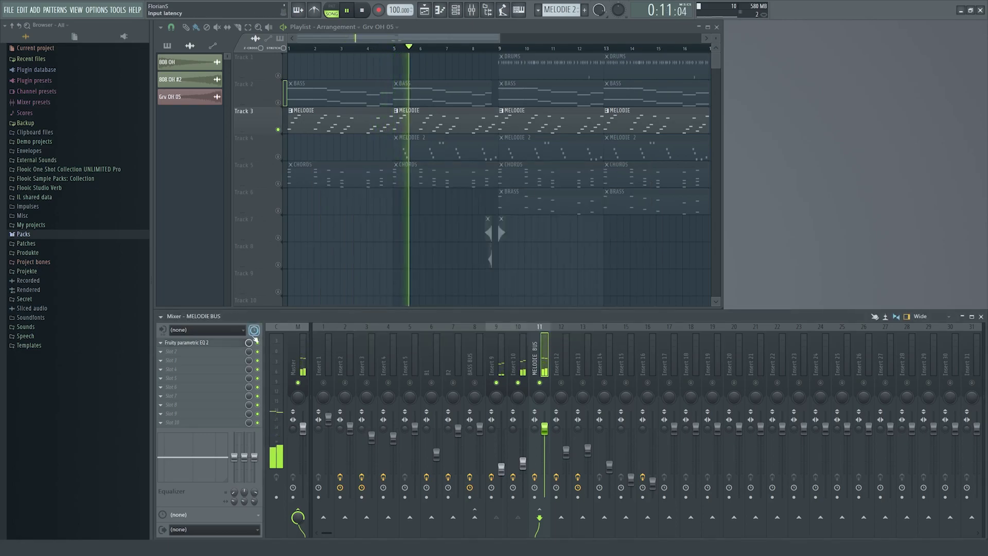
- Try the equalizer's mix level at 0% and create an automation clip for that mix level
left_click_drag(249, 343, 249, 394)
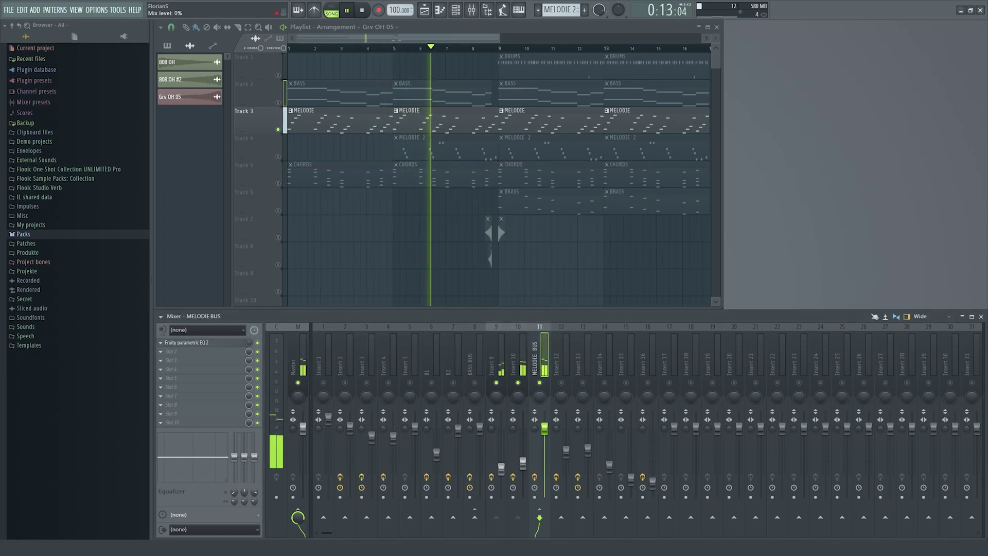
right_click(249, 343)
left_click(267, 411)
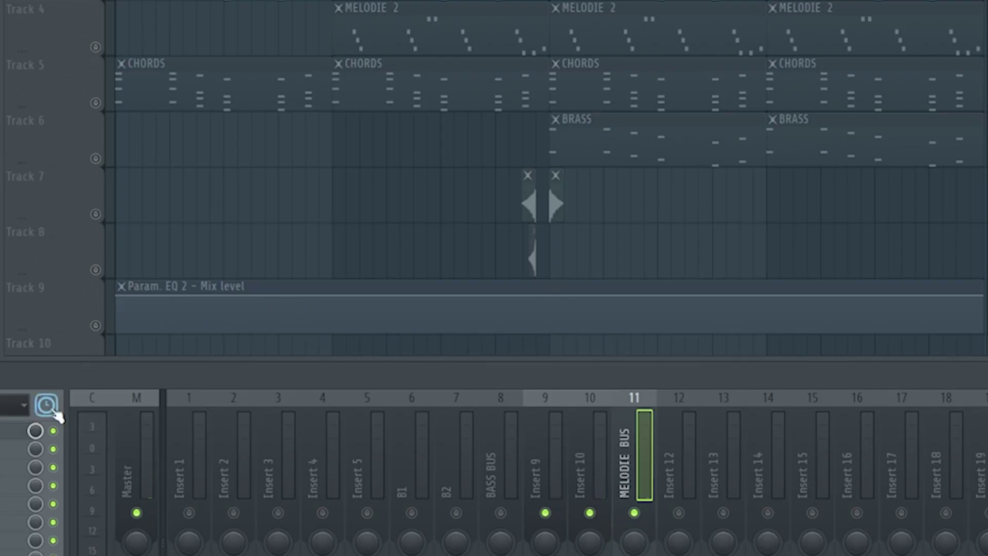
- Shape the Mix level automation on Track 9 to start at minimum and ramp up to full level at bar 5
left_click_drag(124, 306, 87, 398)
left_click_drag(298, 326, 334, 295)
scroll(445, 326, "down", 2)
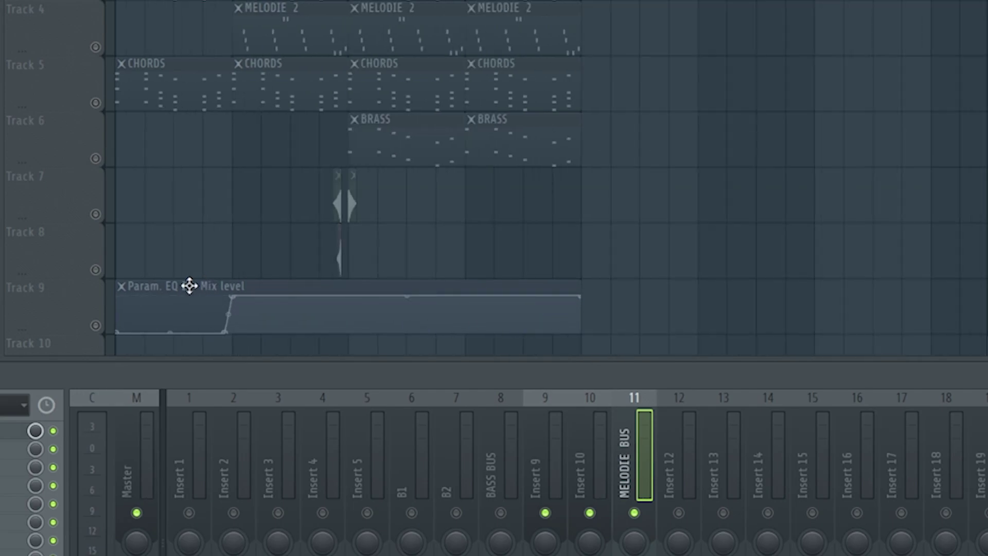
scroll(154, 303, "up", 1)
- Unmute Track 9 and play the melody with the equalizer mix automation
left_click(98, 324)
scroll(139, 259, "up", 3)
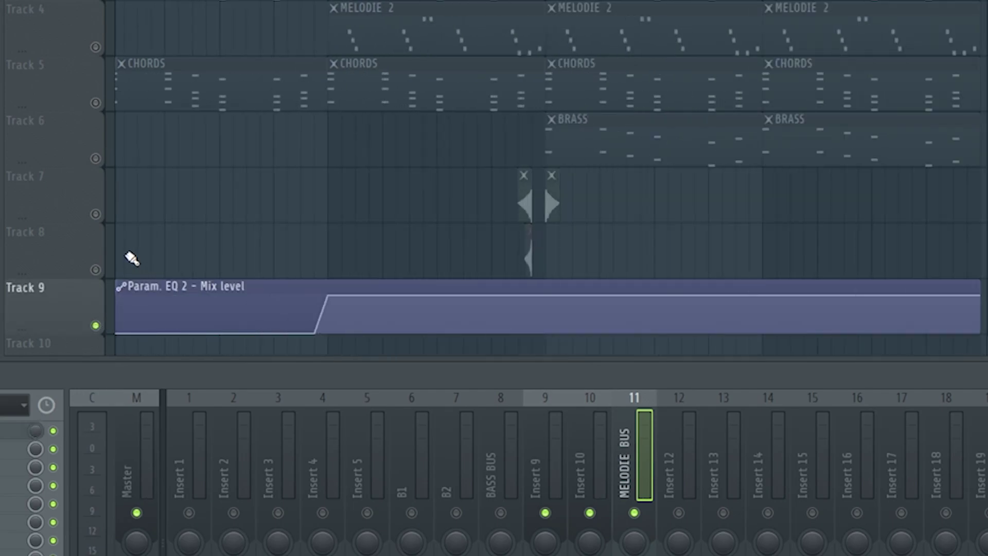
key("space")
scroll(185, 154, "down", 2)
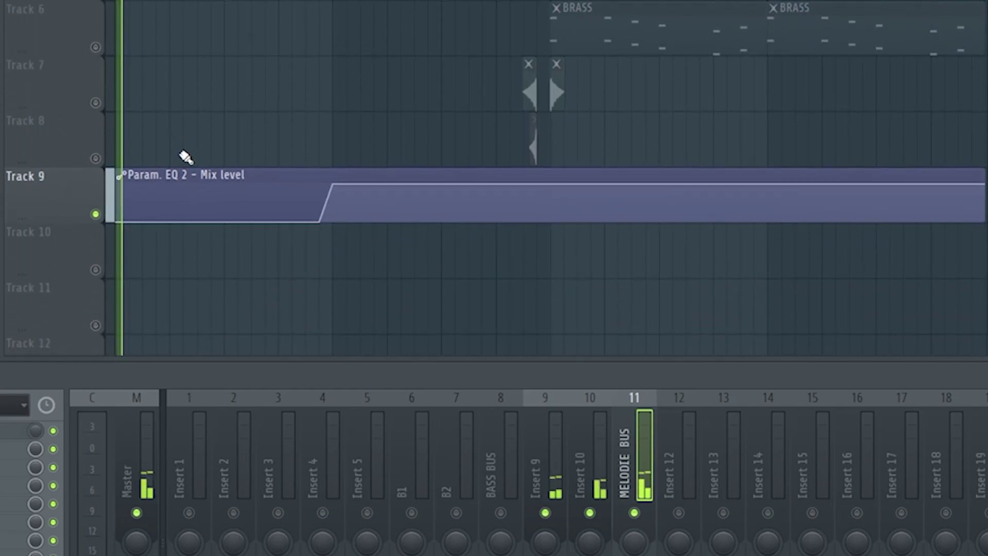
- Invert the Mix level automation on Track 9 so it starts at full level, drops at bar 5 and stays at minimum to the end
scroll(194, 180, "up", 2)
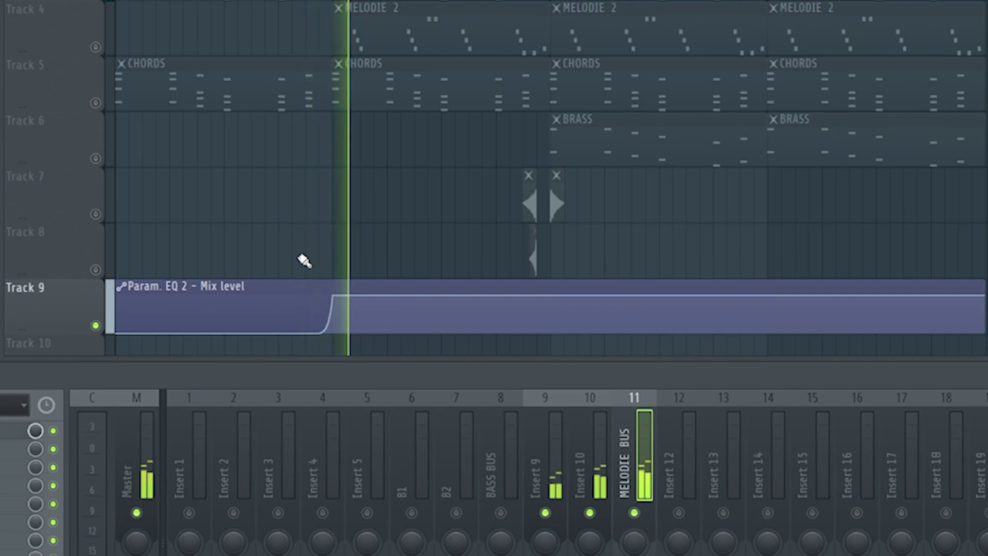
key("space")
left_click_drag(130, 331, 93, 219)
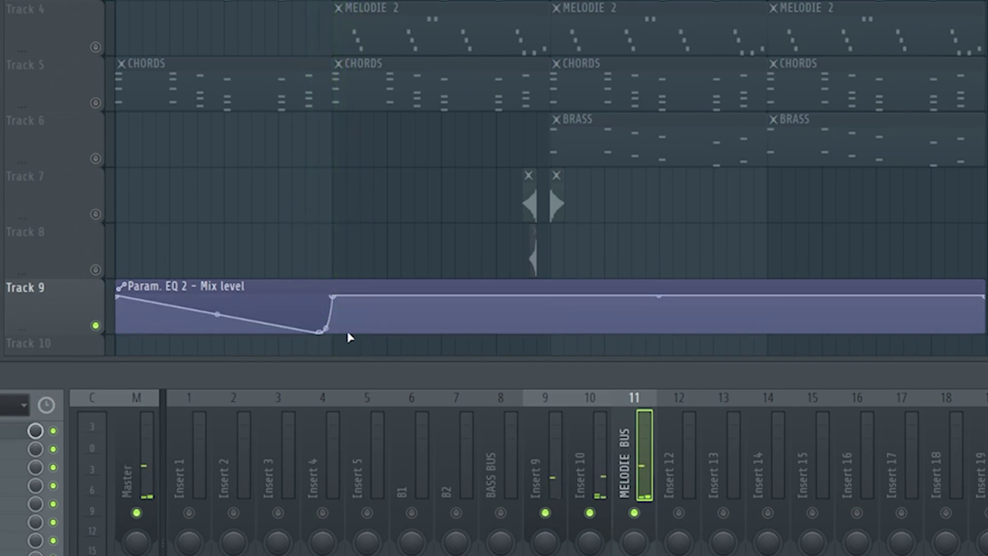
mouse_move(323, 326)
left_mouse_down()
mouse_move(322, 286)
mouse_move(337, 340)
left_mouse_up()
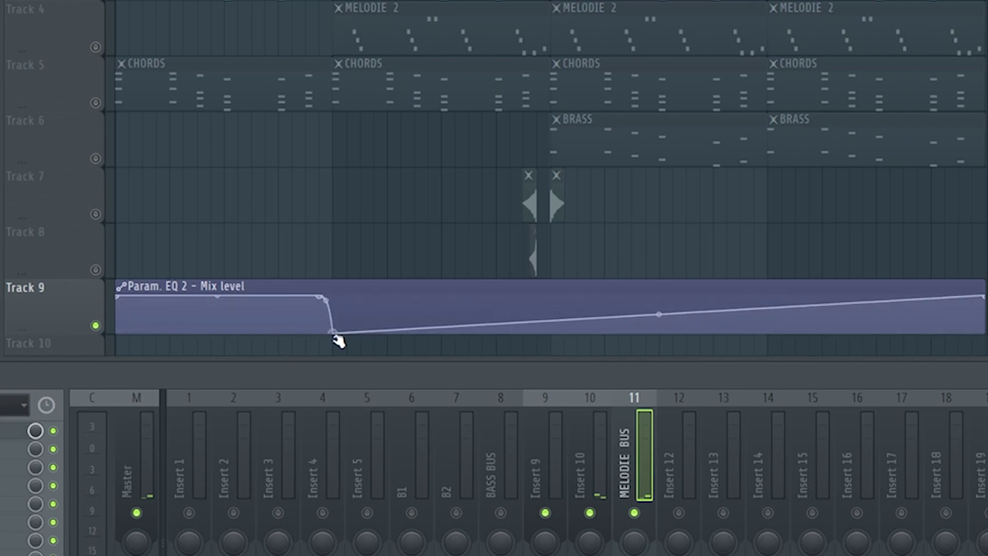
scroll(605, 314, "down", 2)
left_click_drag(680, 297, 682, 362)
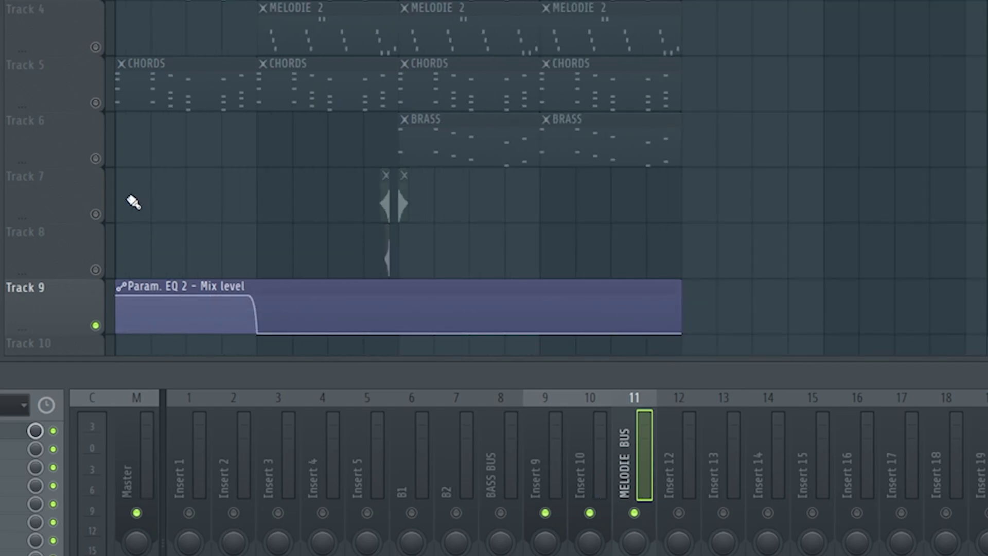
scroll(143, 204, "up", 2)
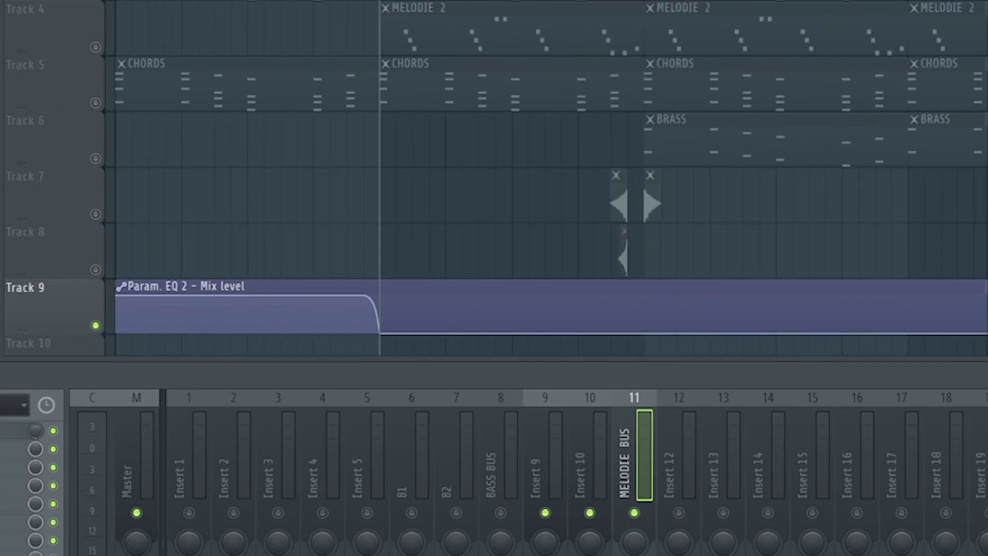
- Play the melody and delete the automation point just before bar 5 so the equalizer mix falls gradually from the start
key("space")
right_click(364, 296)
left_click(381, 322)
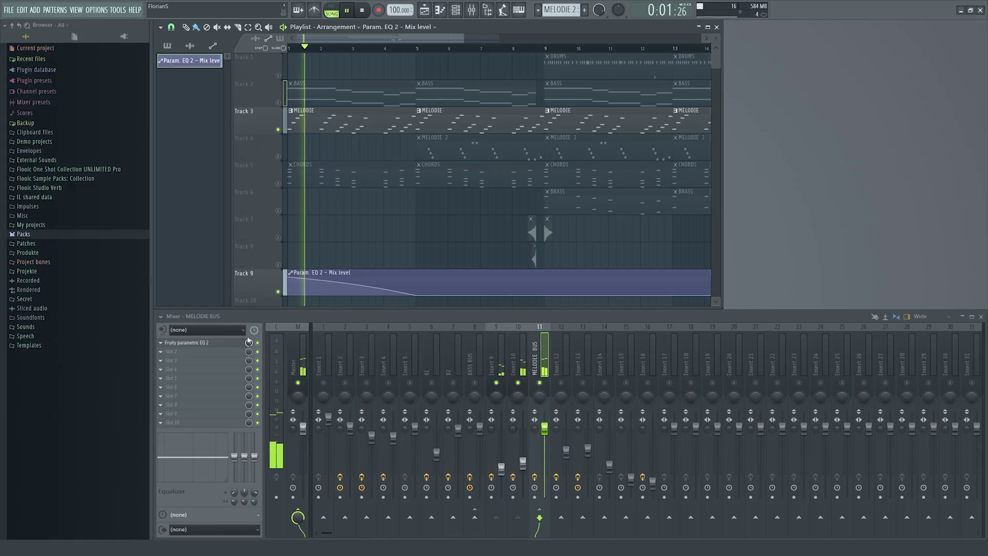
- Load Fruity Flanger into slot 2 of the MELODIE BUS
left_click(249, 341)
mouse_move(295, 393)
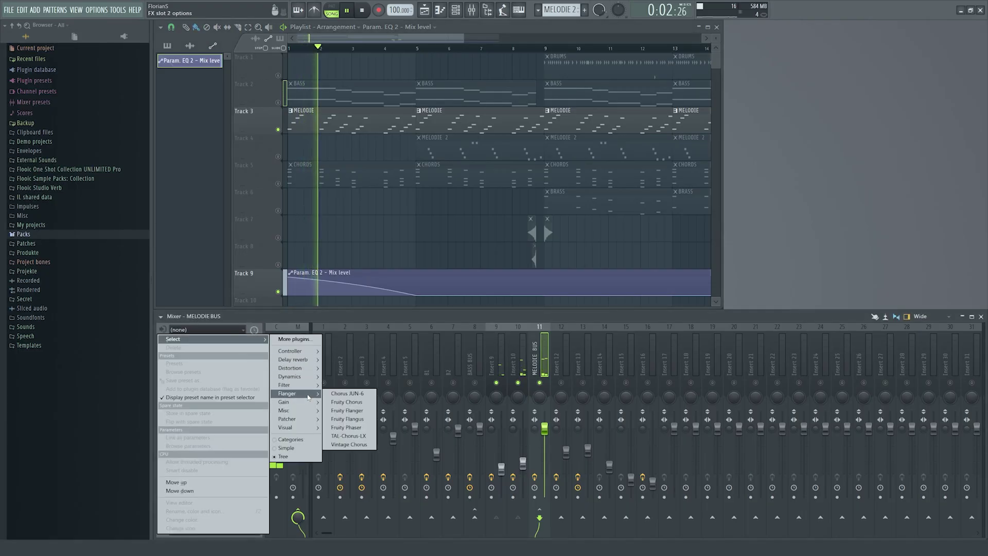
left_click(362, 410)
- Adjust the flanger's delay while playing the melody, move the plugin window aside and close it
key("space")
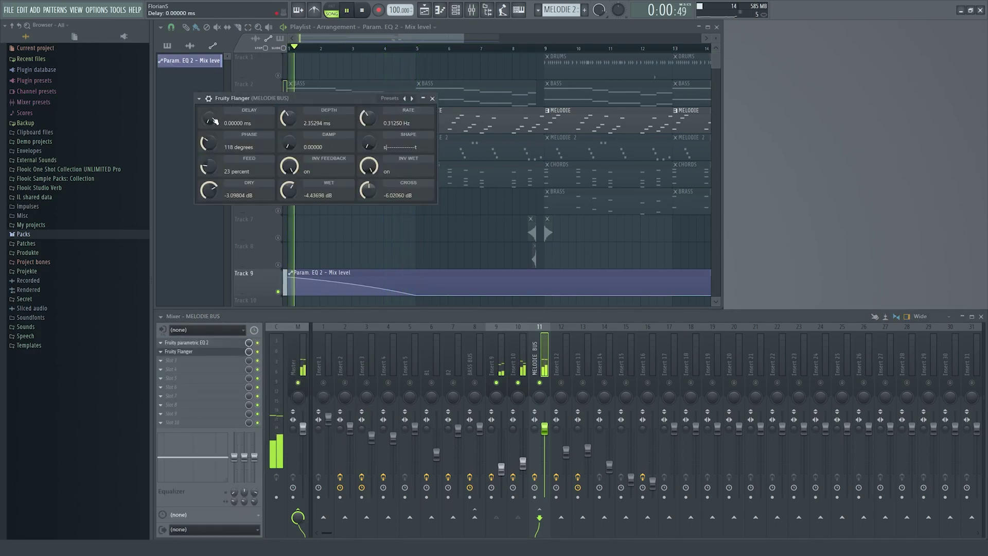
key("space")
left_click_drag(260, 98, 437, 162)
key("space")
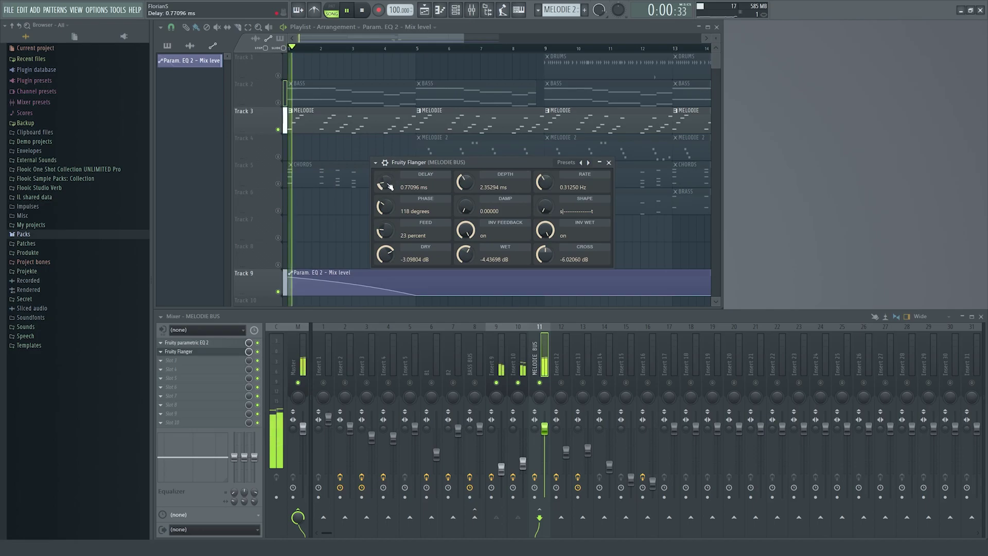
left_click(608, 163)
- Create an automation clip for the flanger's mix level, falling from full level at the start to minimum midway through bar 7 and staying there
right_click(248, 352)
left_click(273, 395)
scroll(303, 233, "down", 3)
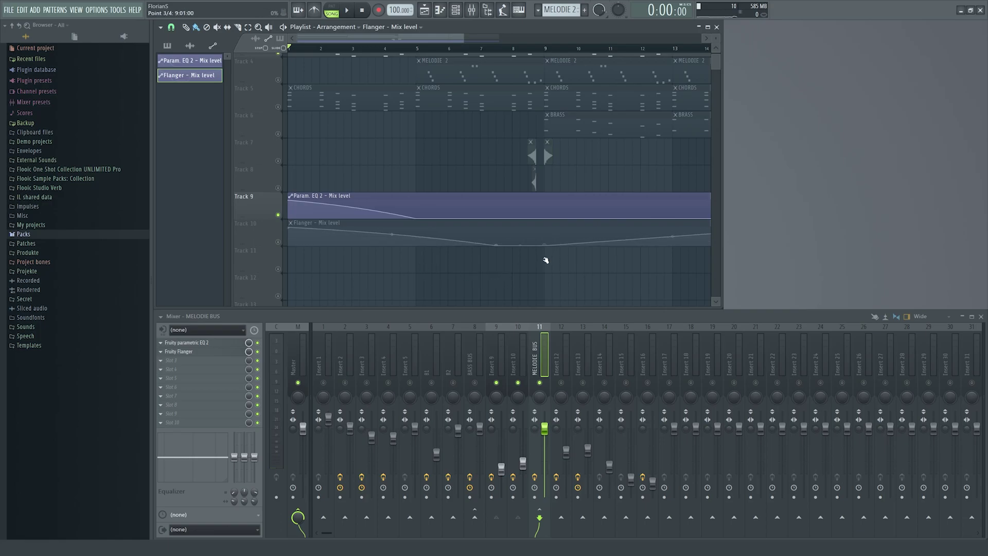
scroll(581, 247, "down", 3)
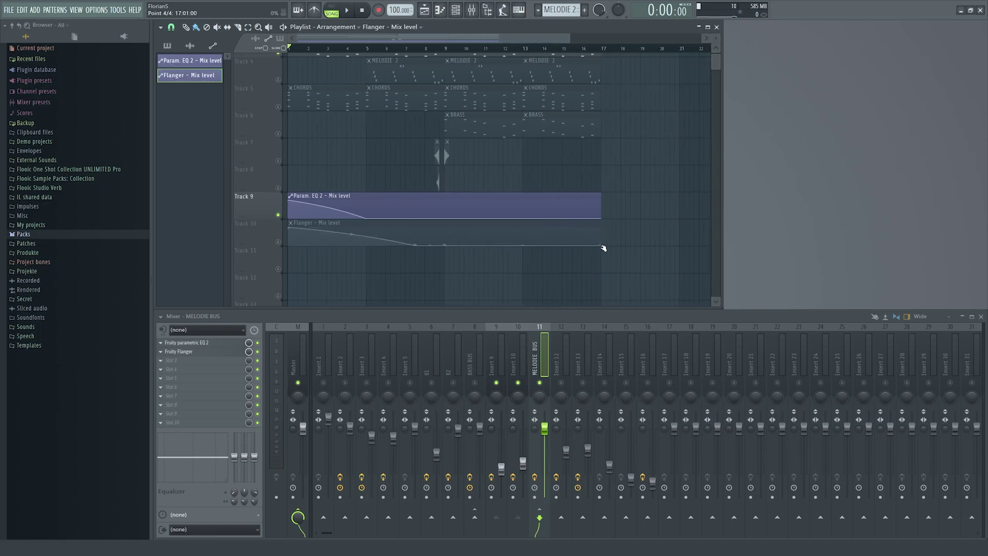
- Unmute Track 10, re-enable all mixer and playlist tracks, and play the full arrangement with both mix automations
left_click(279, 242)
key("space")
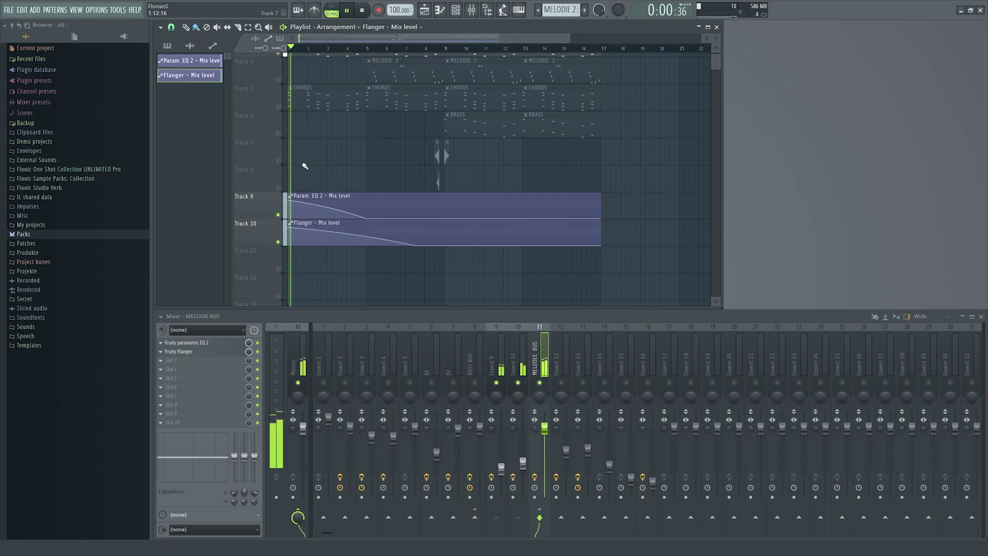
right_click(541, 383)
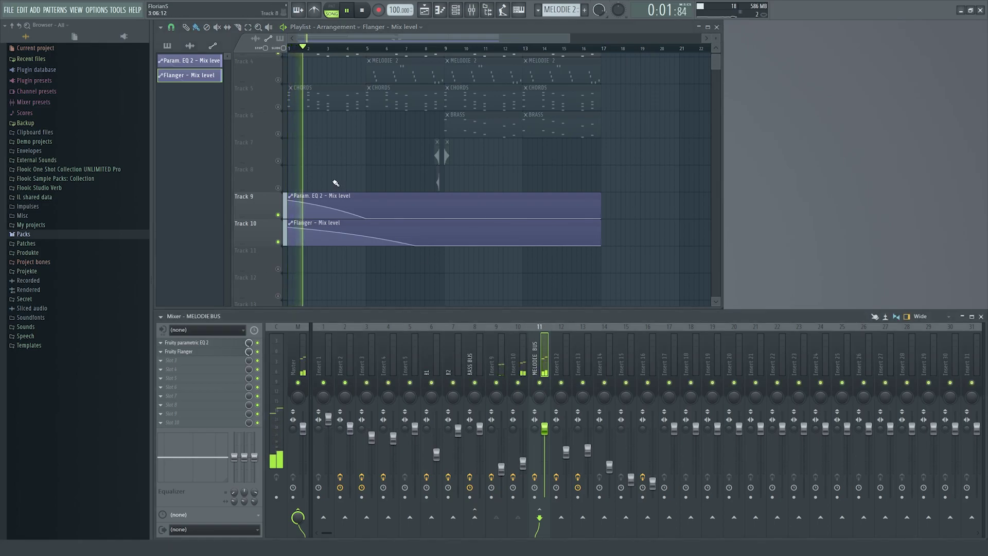
right_click(278, 135)
scroll(324, 164, "up", 2)
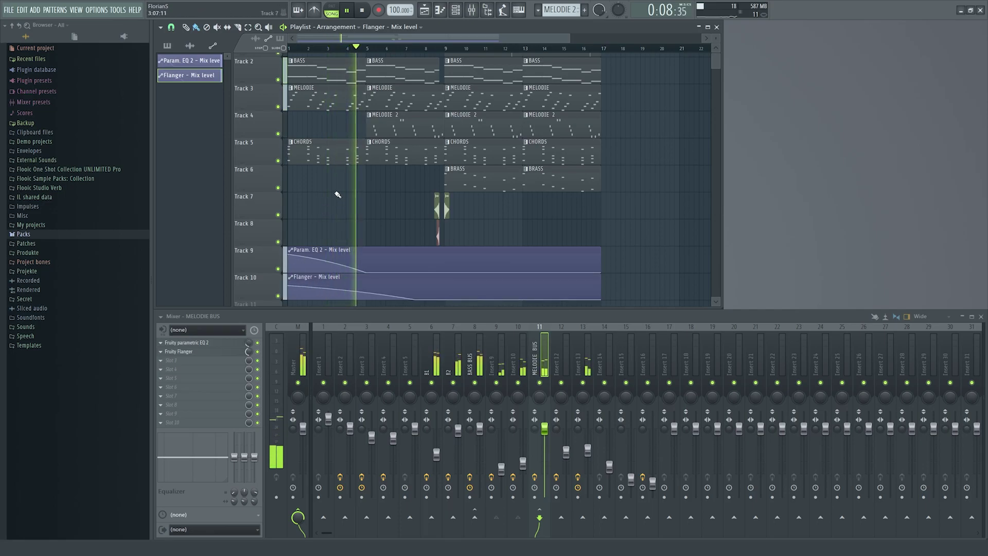
- Make the MELODIE 2 clip at bar 13 a unique pattern, view its notes in the piano roll and return to the playlist
right_click(491, 143)
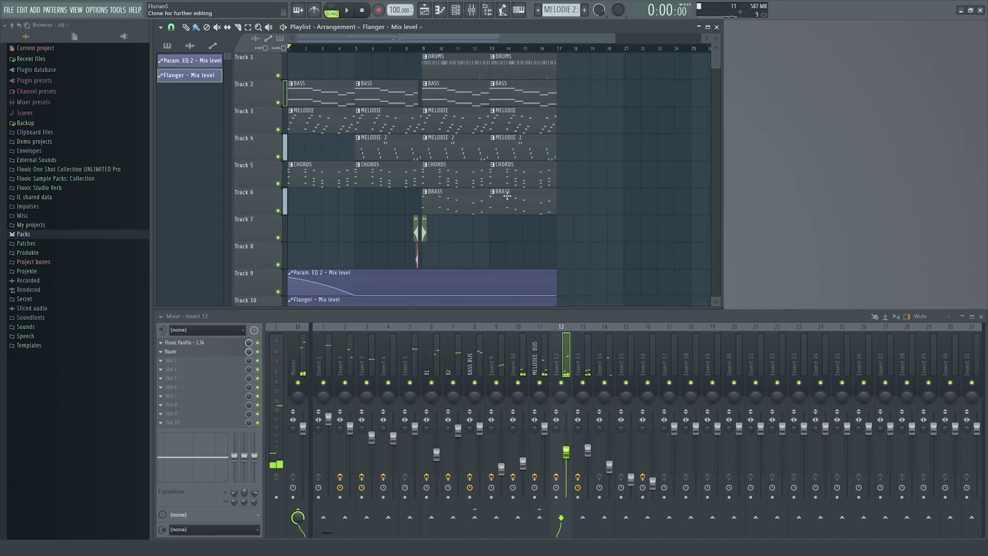
left_click(508, 197)
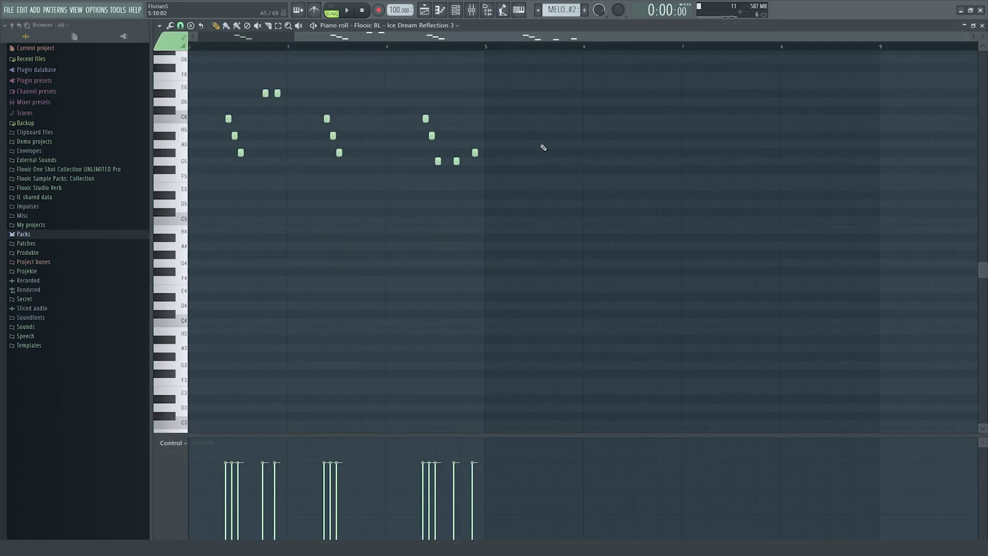
left_click(982, 25)
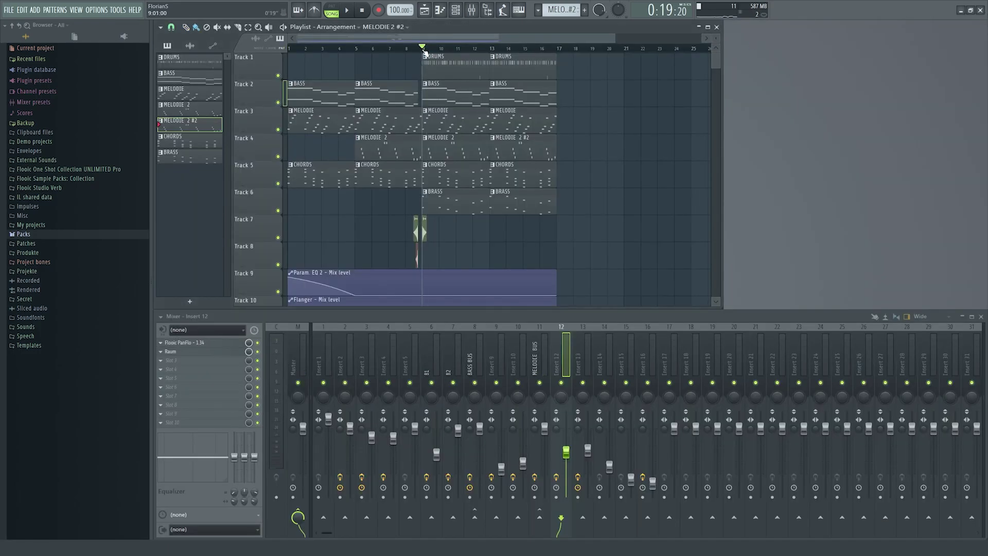
- Play the full arrangement from bar 9 and stop playback
scroll(484, 92, "up", 4)
key("space")
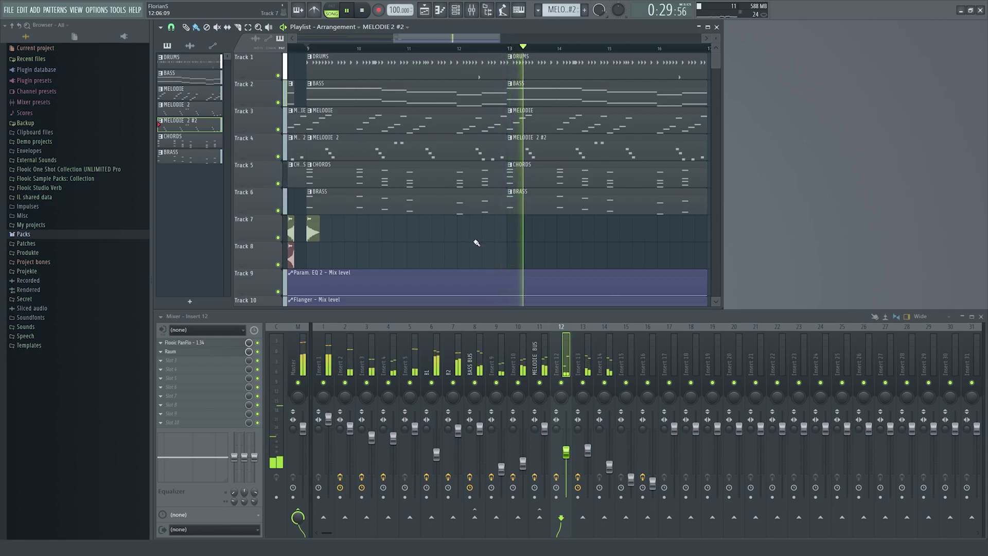
scroll(379, 51, "down", 4)
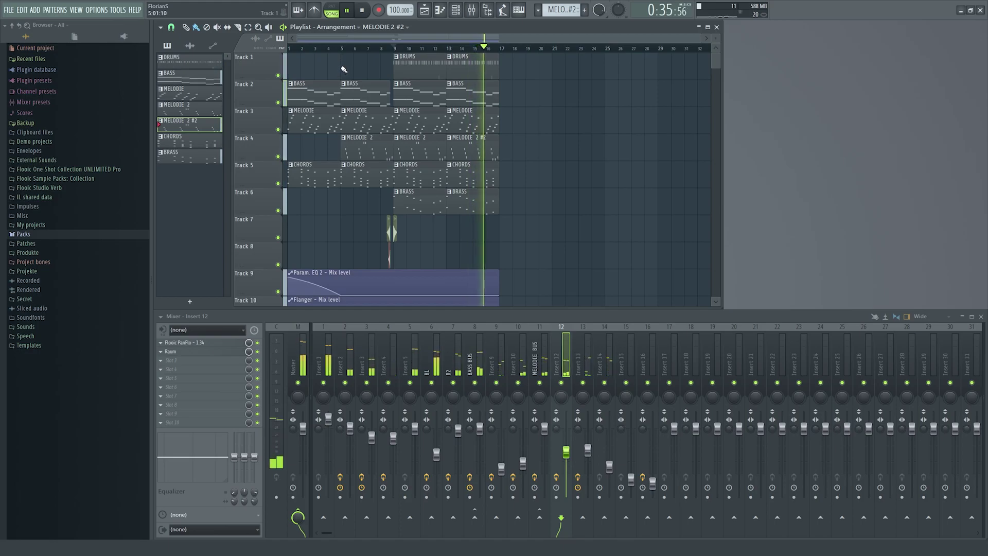
left_click(368, 11)
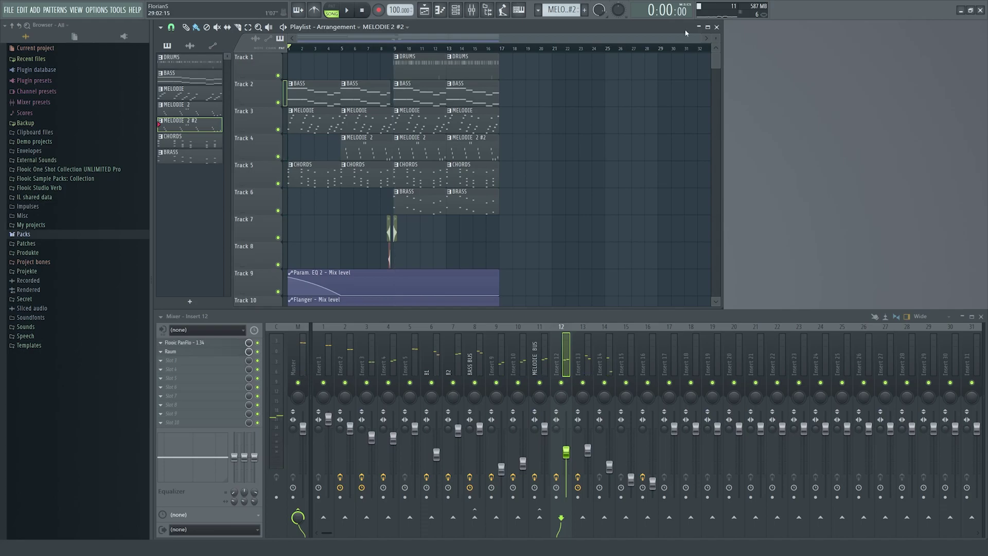
left_click_drag(698, 37, 498, 39)
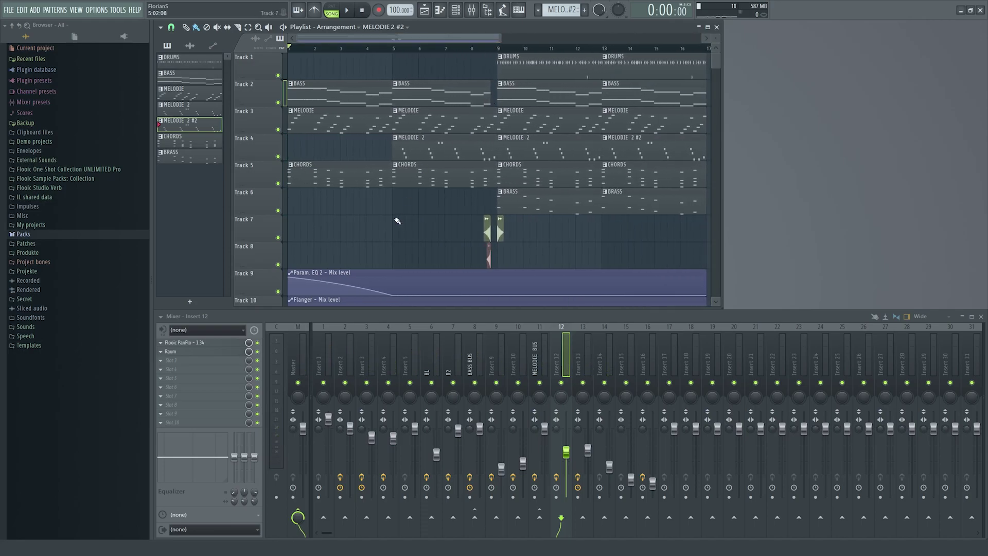